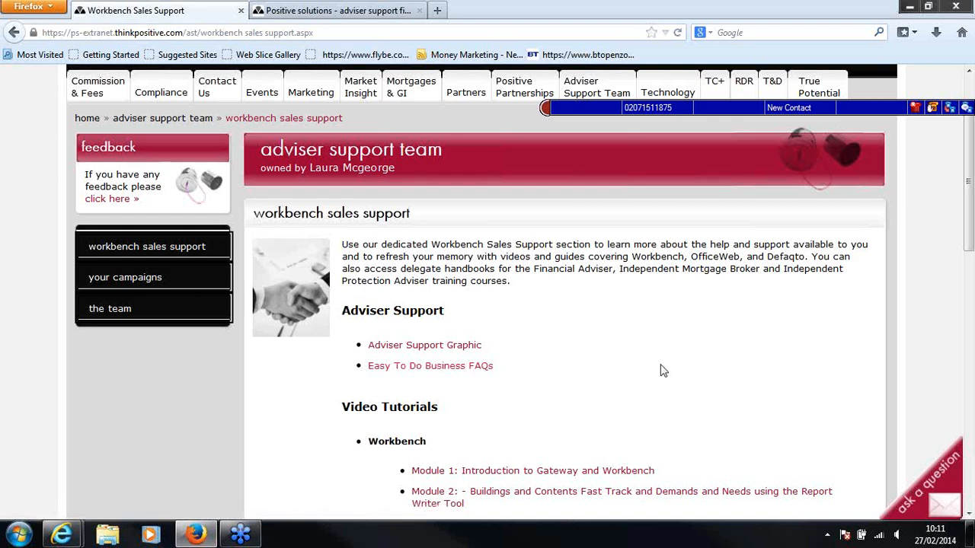
# Browse the Workbench Sales Support resources and open the Easy to do Business Financial Planning Workbook FPA v 1 from the IFA delegate handbooks
pyautogui.scroll(-3, 662, 371)
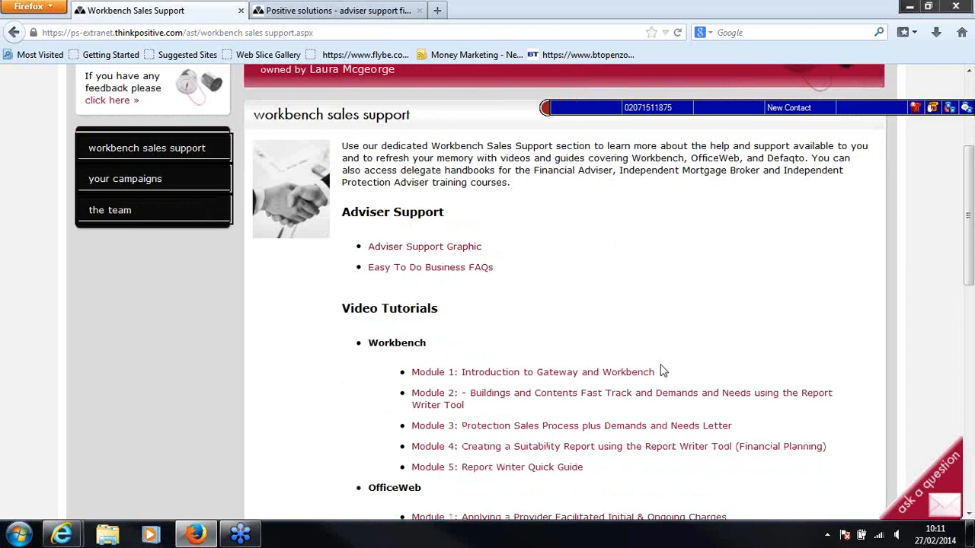
pyautogui.scroll(-3, 661, 371)
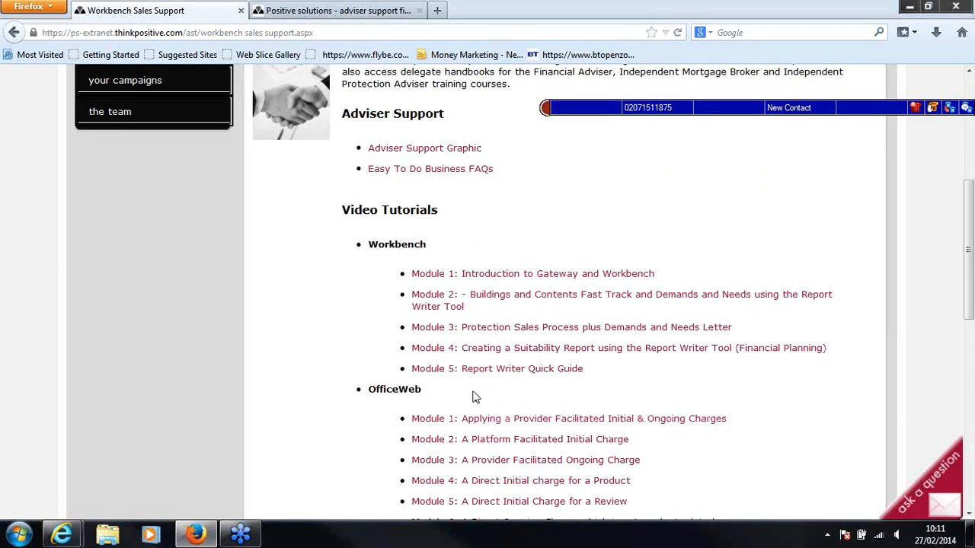
pyautogui.scroll(-3, 474, 395)
pyautogui.scroll(-3, 473, 395)
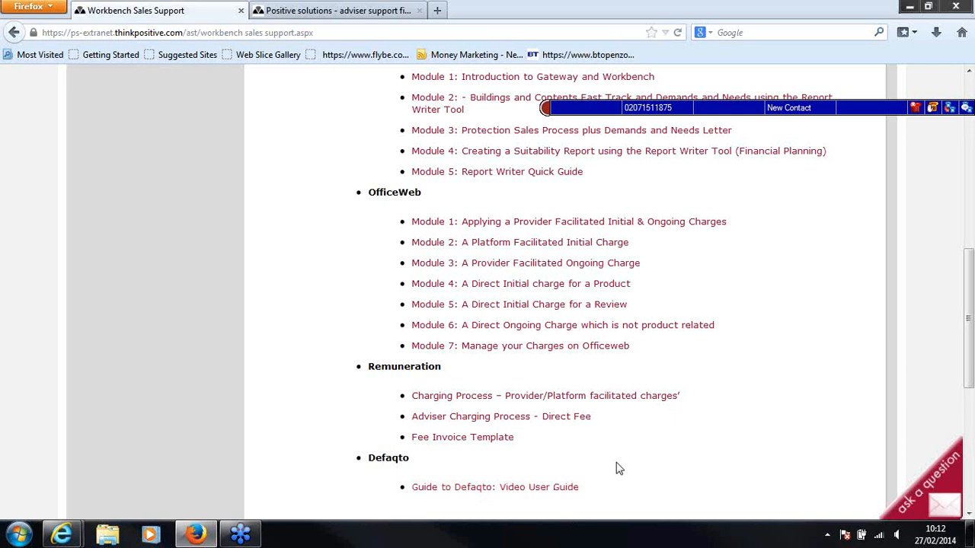
pyautogui.scroll(-2, 617, 466)
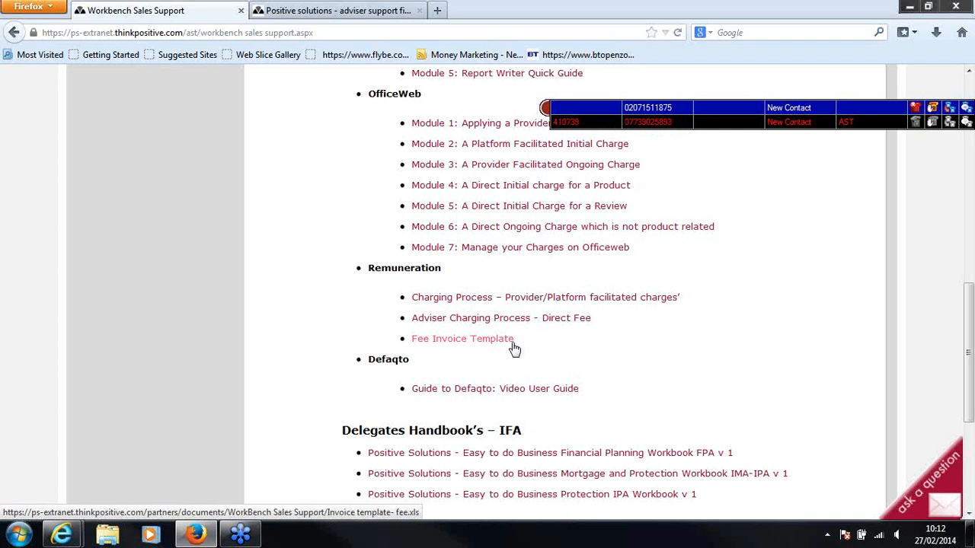
pyautogui.scroll(-3, 567, 373)
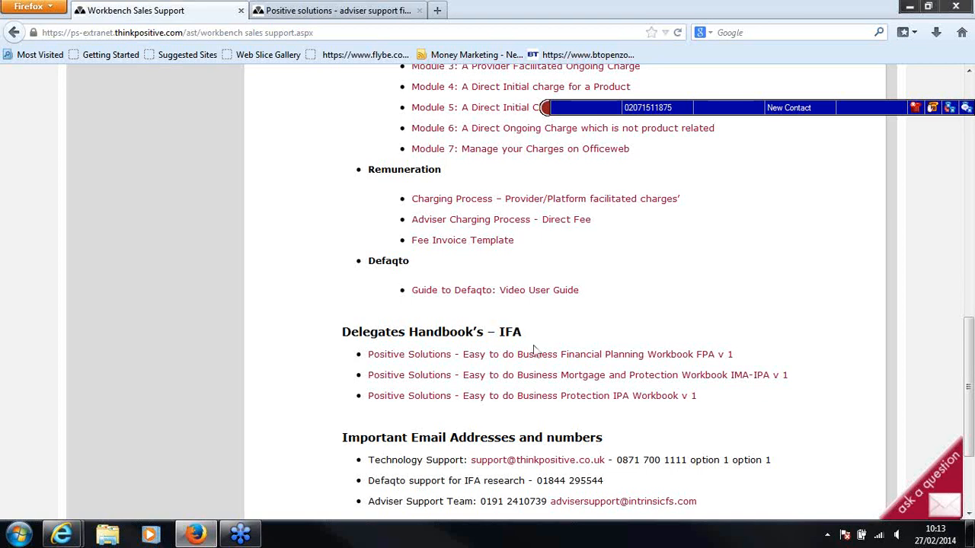
pyautogui.click(577, 363)
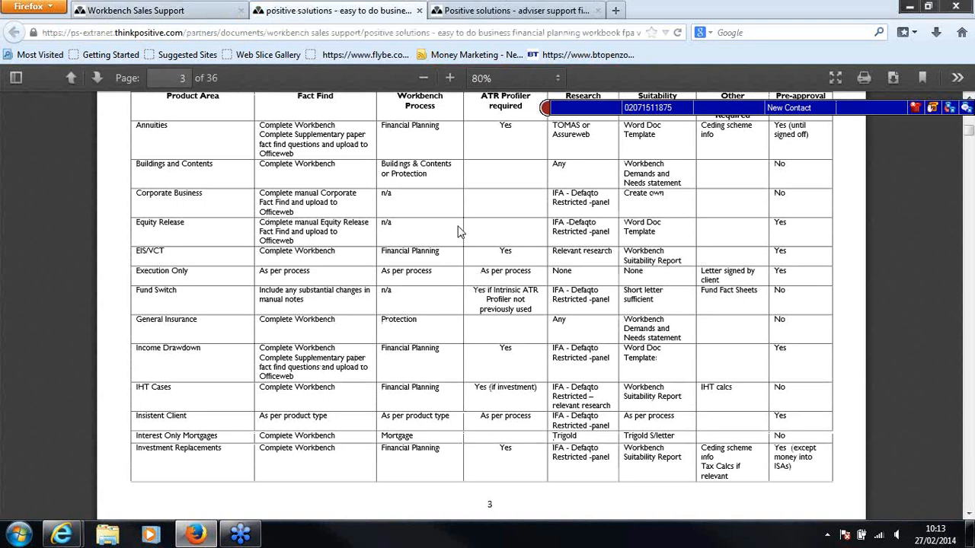
# Examine the delegate handbook's cover page, Financial Planning Course agenda and Sales Process Quick Guide table across its first four pages
pyautogui.scroll(3, 459, 232)
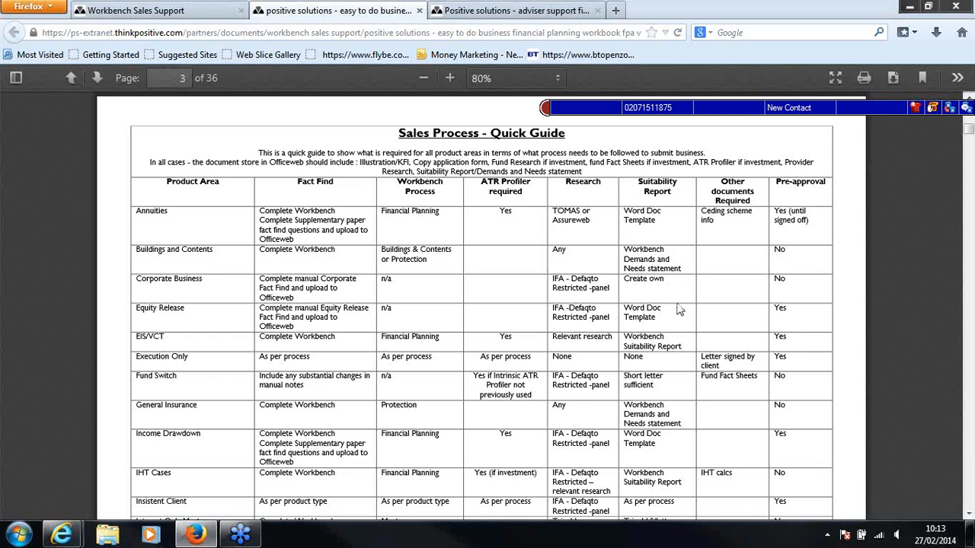
pyautogui.scroll(5, 678, 312)
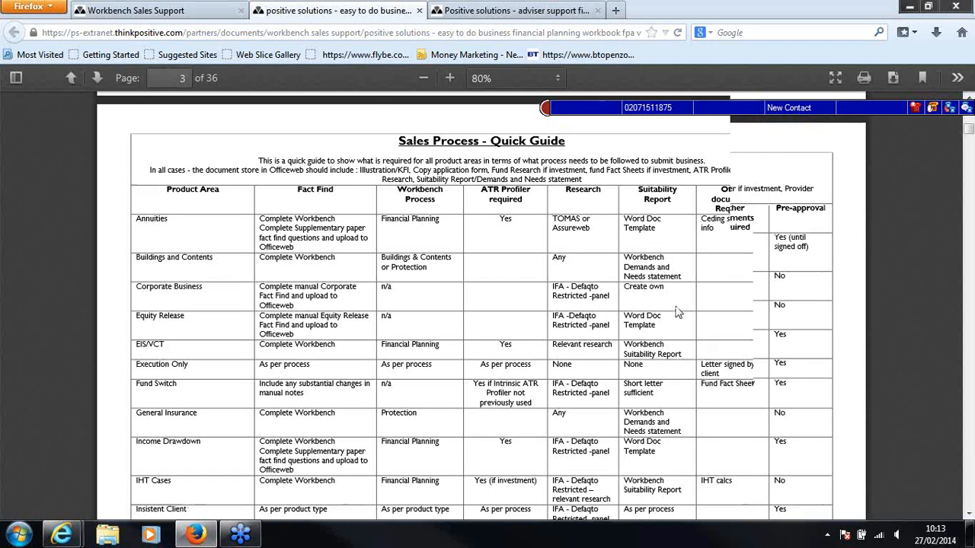
pyautogui.scroll(8, 678, 312)
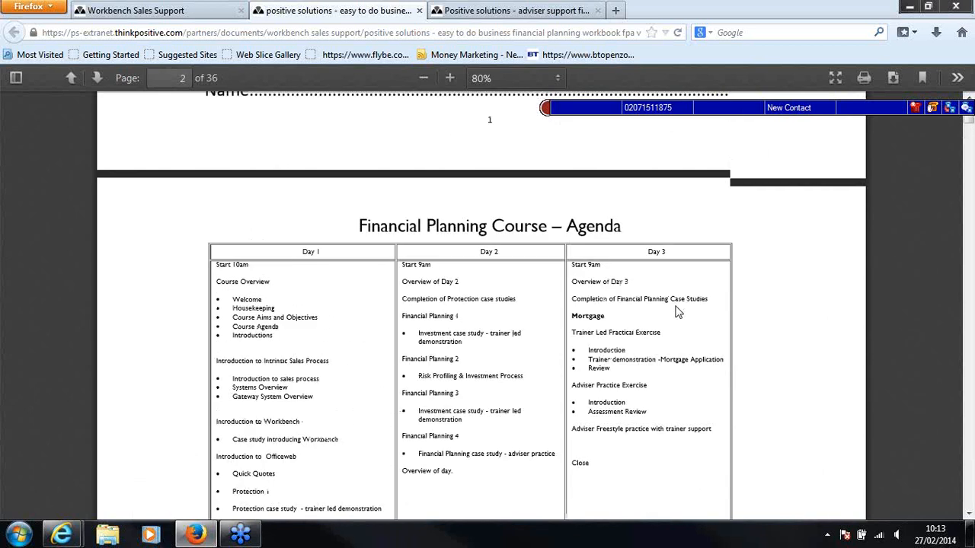
pyautogui.scroll(1, 678, 312)
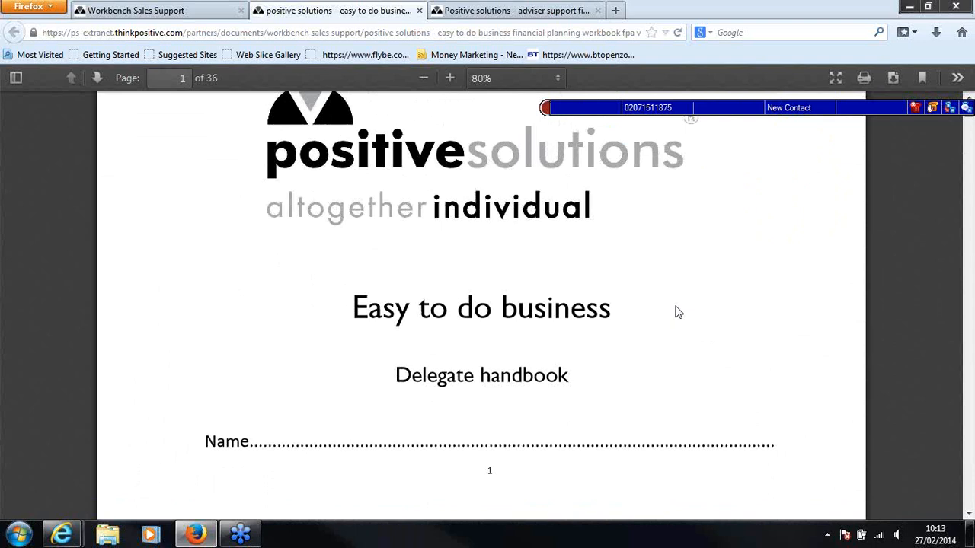
pyautogui.scroll(-10, 677, 312)
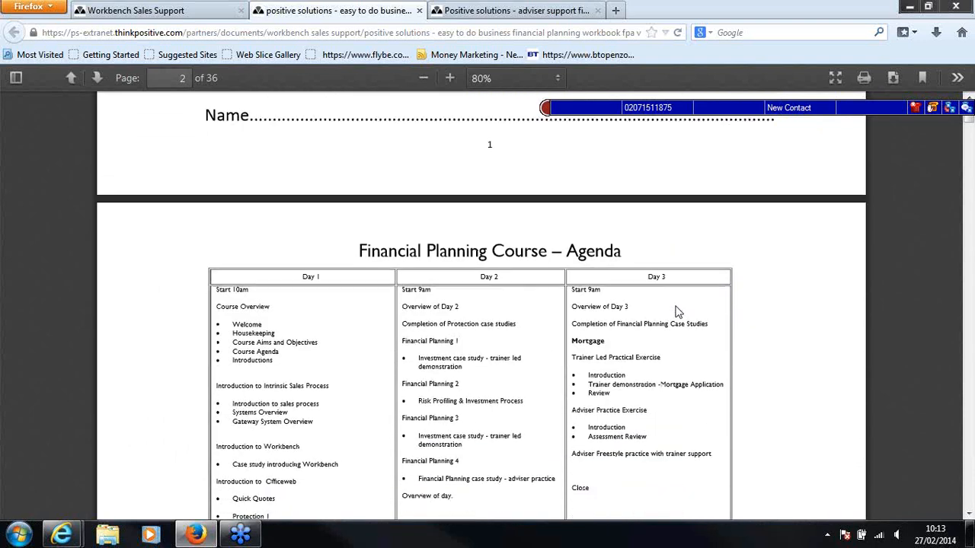
pyautogui.scroll(-8, 677, 309)
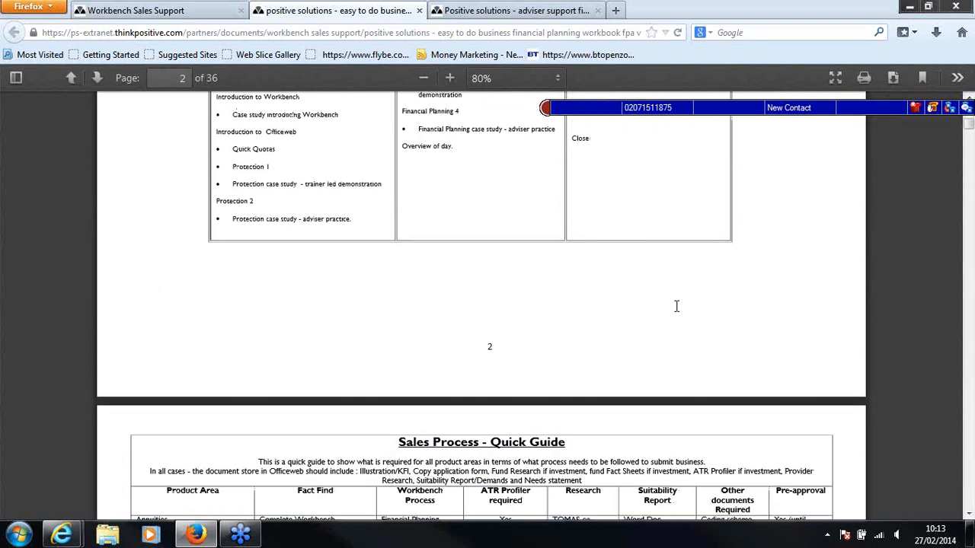
pyautogui.scroll(-8, 677, 312)
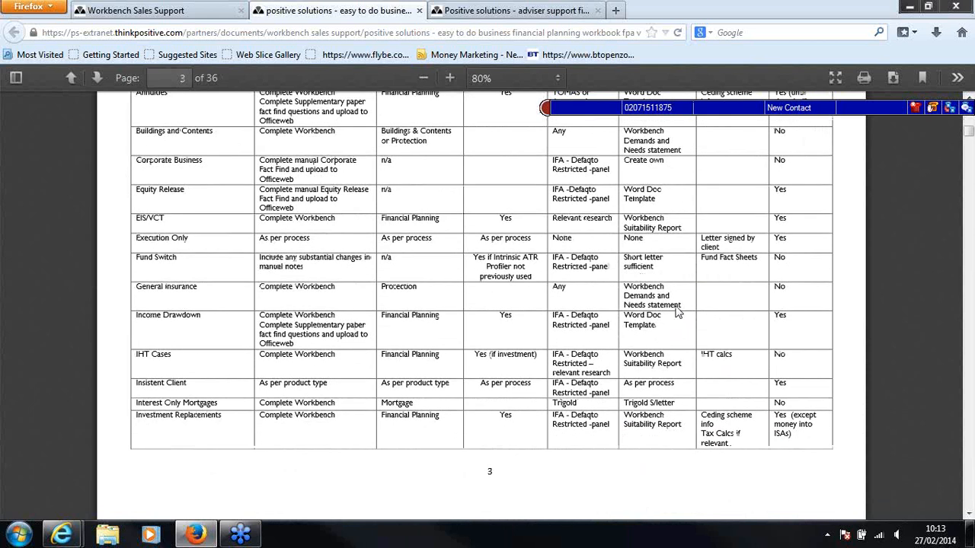
pyautogui.scroll(-7, 678, 311)
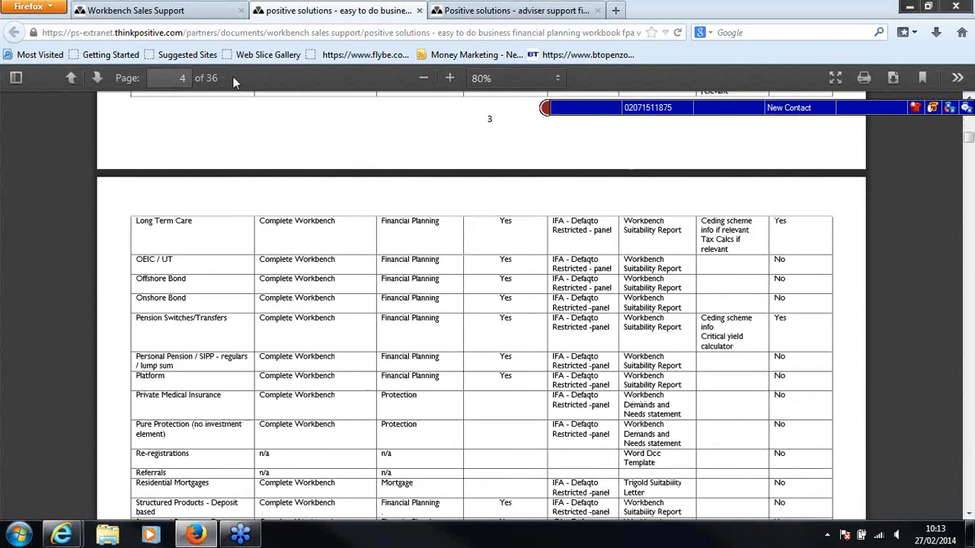
# Return to the Workbench Sales Support page and review its delegate handbook list and important email addresses and numbers
pyautogui.click(129, 8)
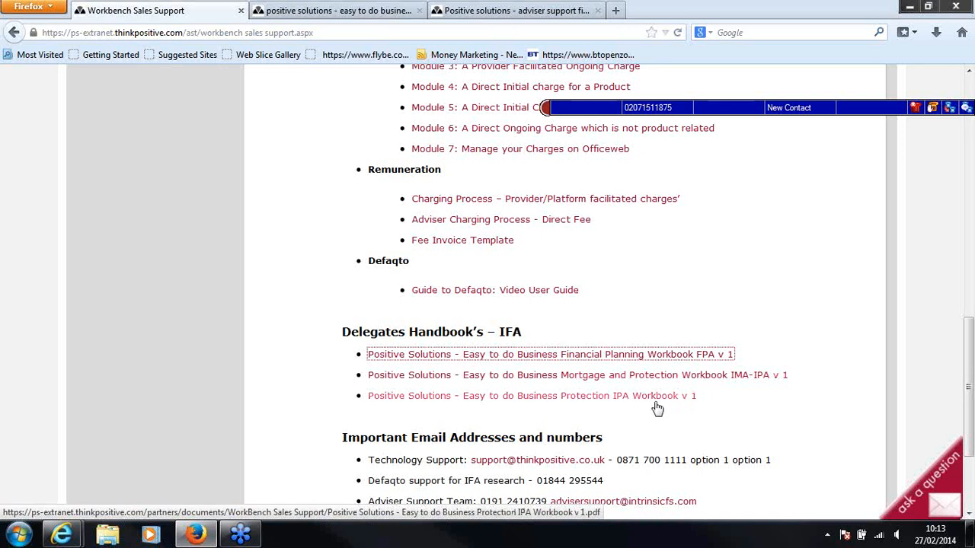
pyautogui.scroll(-2, 685, 396)
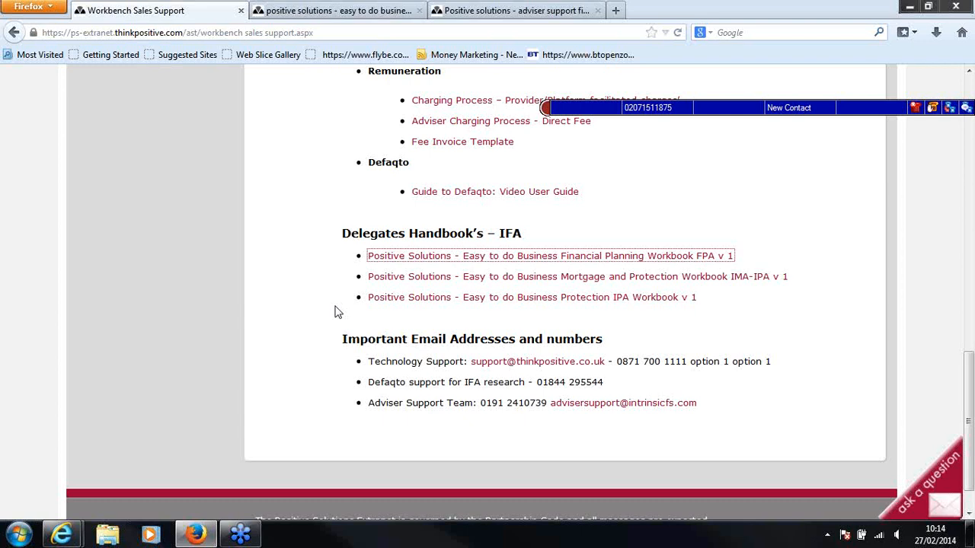
pyautogui.scroll(12, 413, 385)
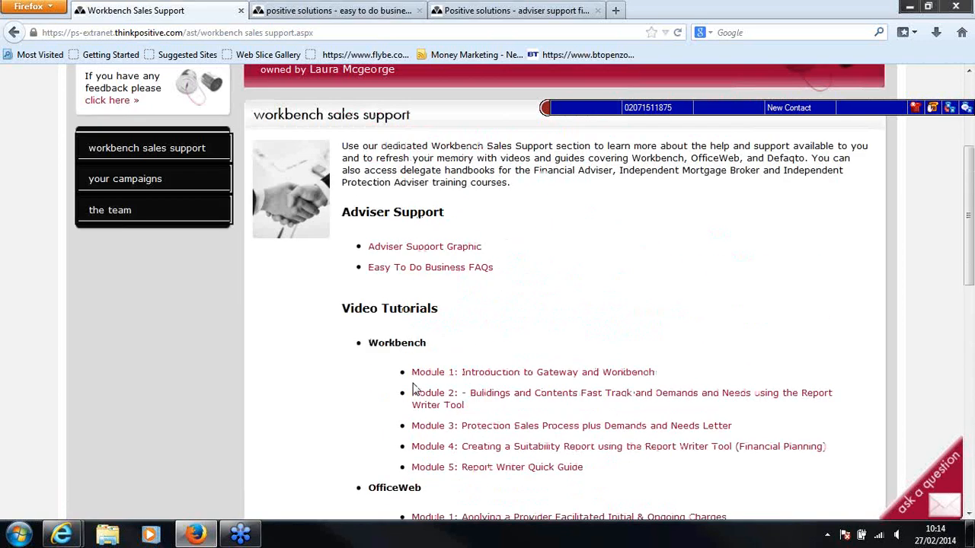
pyautogui.scroll(4, 414, 388)
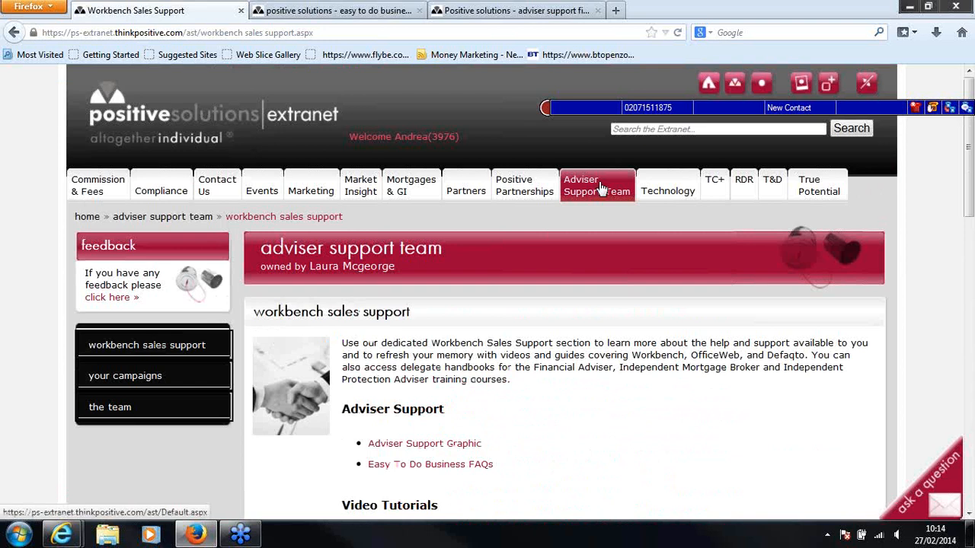
# Go to the Adviser Support Team section and open its Workbench Sales Support page to view the support and video tutorial links
pyautogui.click(600, 188)
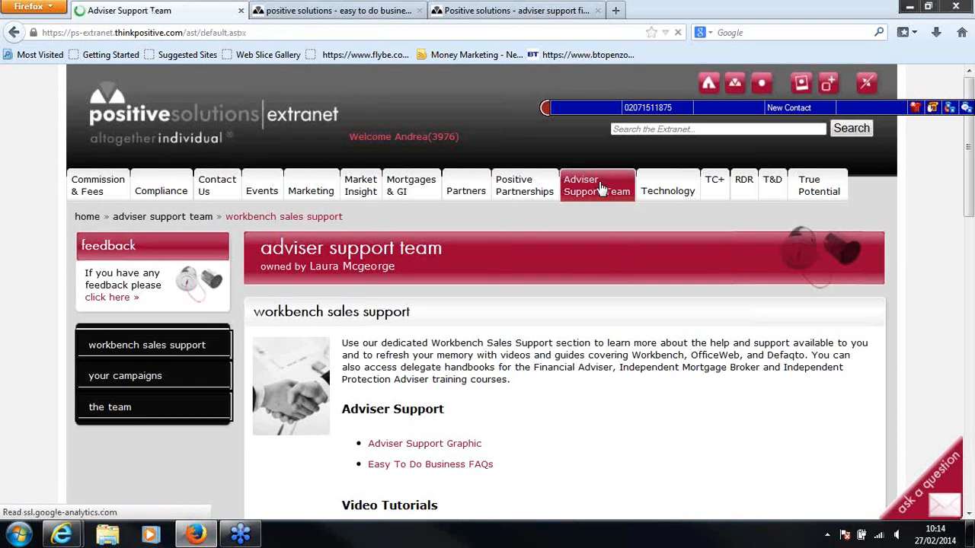
pyautogui.scroll(-2, 457, 377)
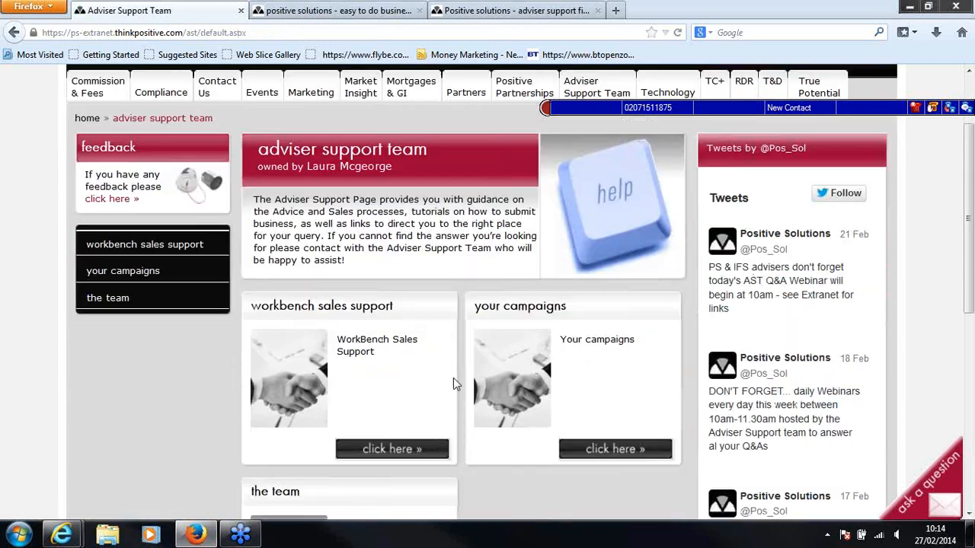
pyautogui.click(426, 450)
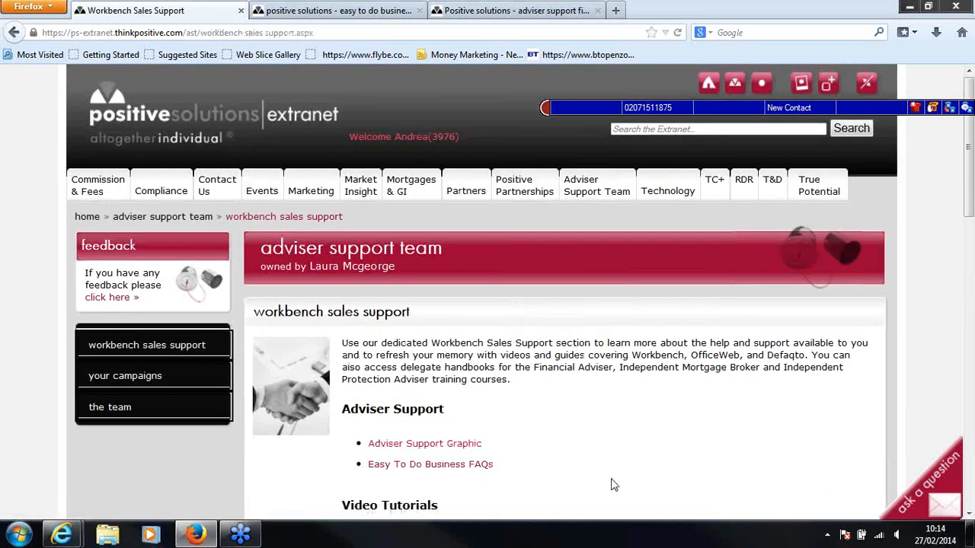
pyautogui.scroll(-5, 613, 485)
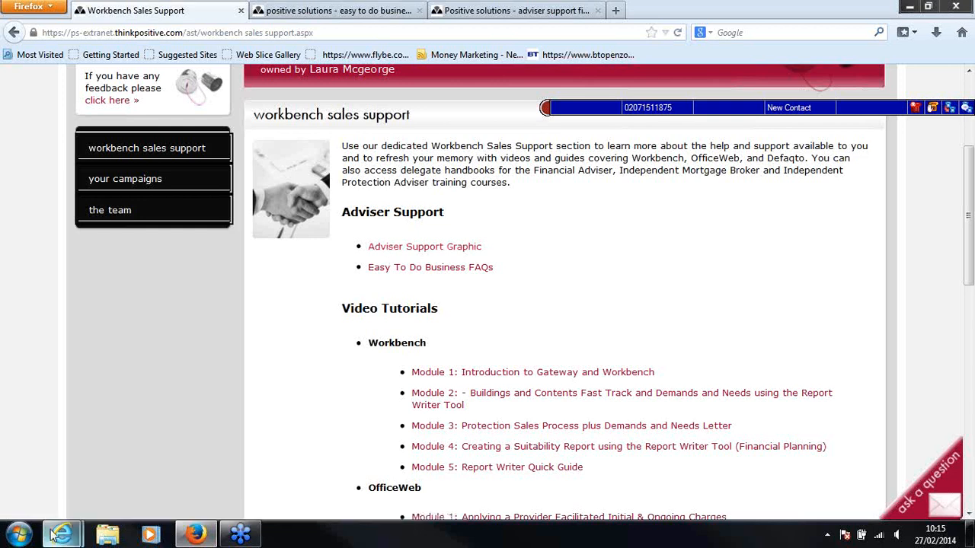
# Switch to the Intrinsic Gateway in Internet Explorer and start a new Mortgage sales process in Workbench
pyautogui.click(99, 457)
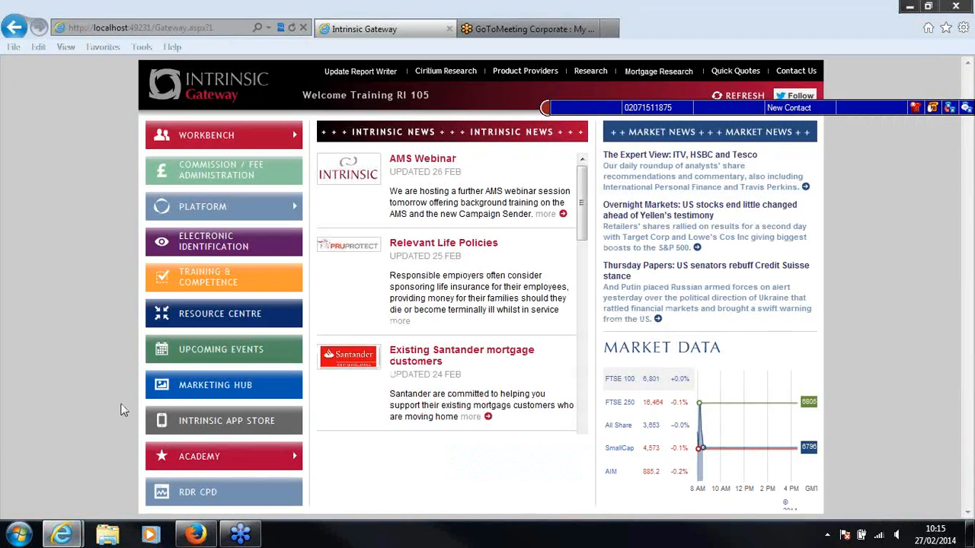
pyautogui.moveTo(210, 121)
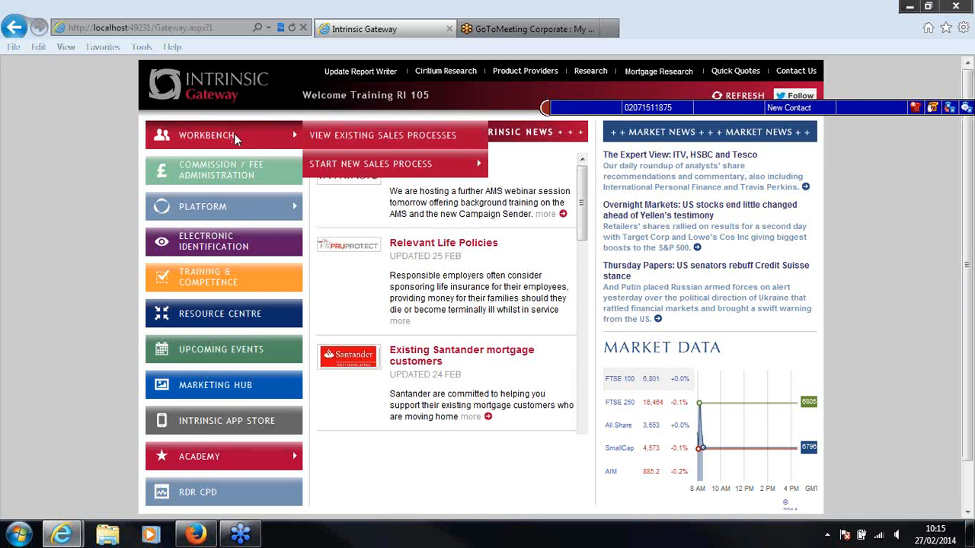
pyautogui.moveTo(353, 158)
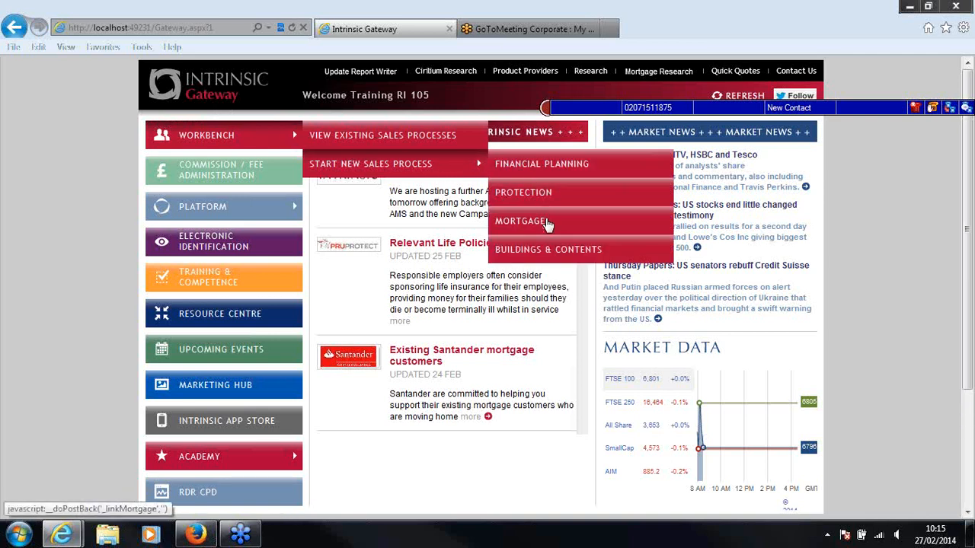
pyautogui.click(547, 225)
pyautogui.click(533, 227)
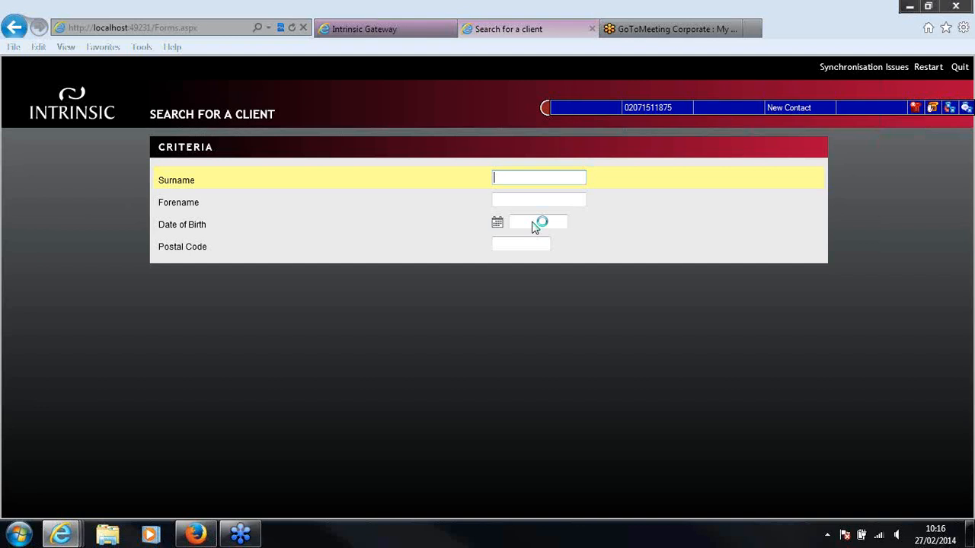
# Search for an existing client using the client's surname and forename as criteria
pyautogui.write('Test')
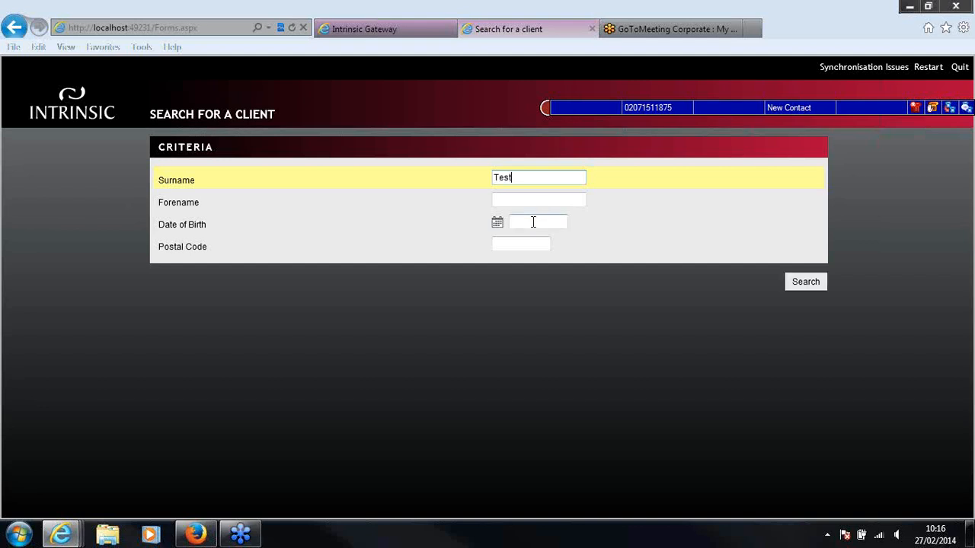
pyautogui.click(531, 201)
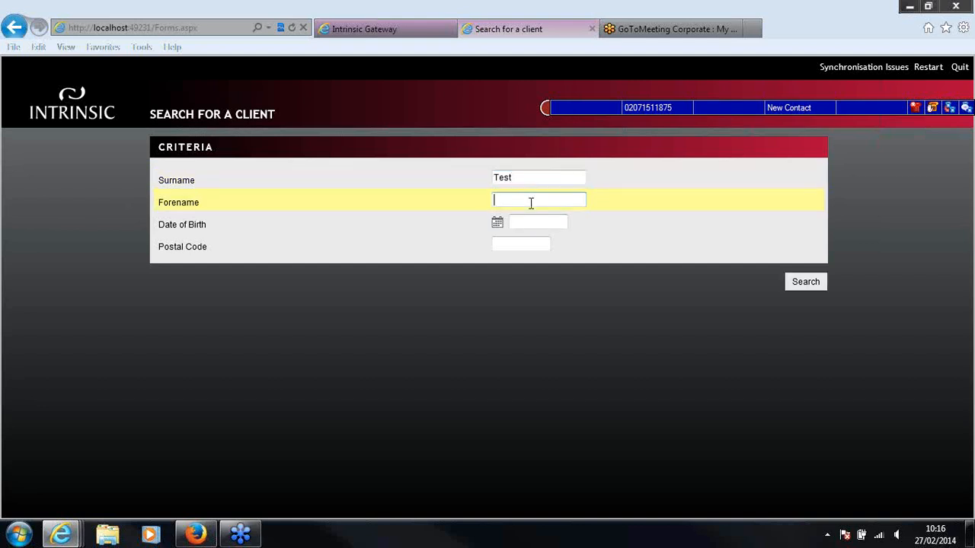
pyautogui.write('Timmy')
pyautogui.click(884, 35)
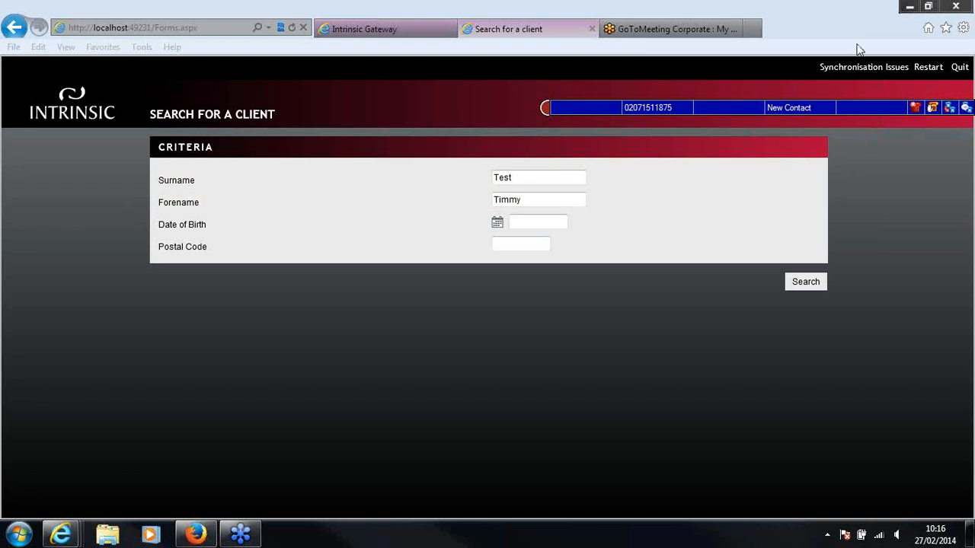
pyautogui.click(805, 282)
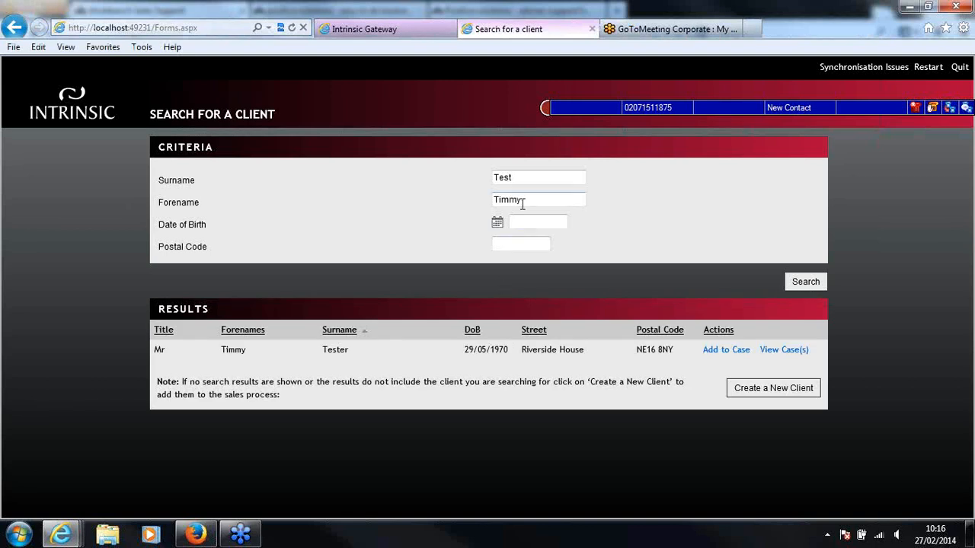
# Shorten the forename criterion to its first three letters and repeat the client search
pyautogui.moveTo(521, 200); pyautogui.dragTo(512, 202)
pyautogui.press('BackSpace')
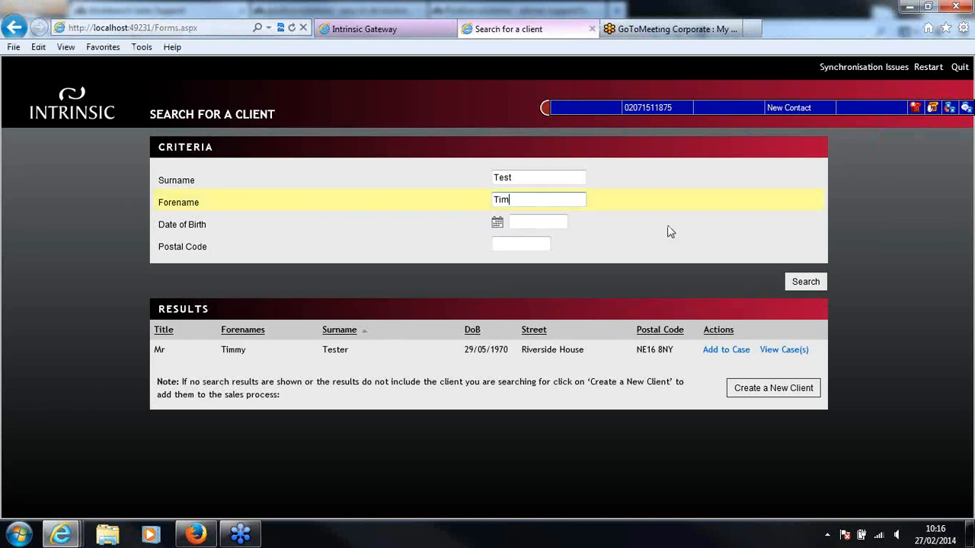
pyautogui.click(806, 283)
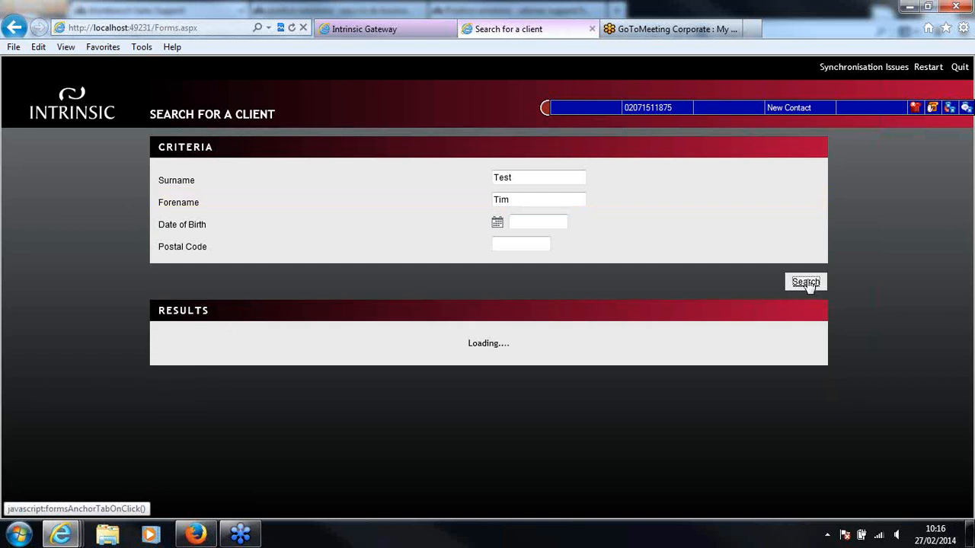
# Search with a different client forename under the same surname, and create a new client from those criteria for the sales process
pyautogui.moveTo(536, 201); pyautogui.dragTo(466, 203)
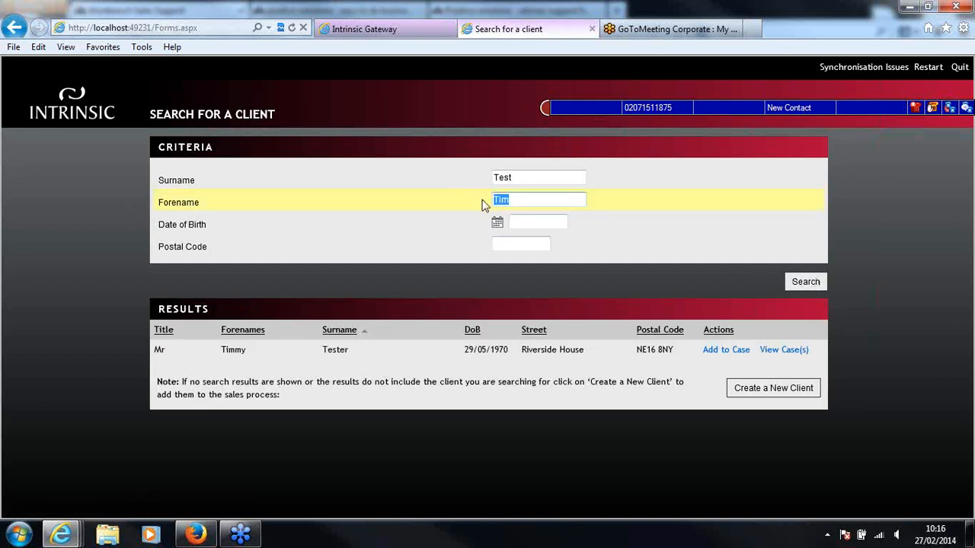
pyautogui.write('Tanya')
pyautogui.click(819, 285)
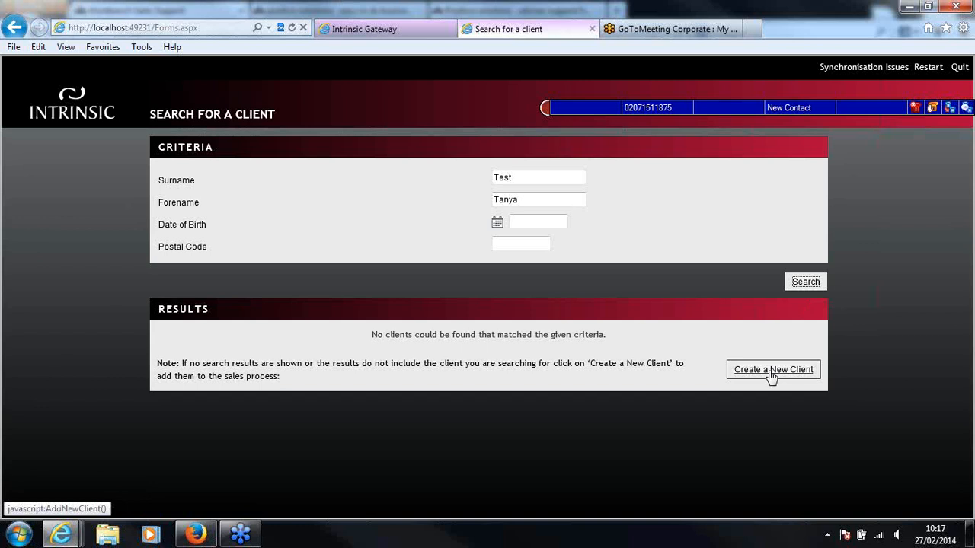
pyautogui.click(772, 373)
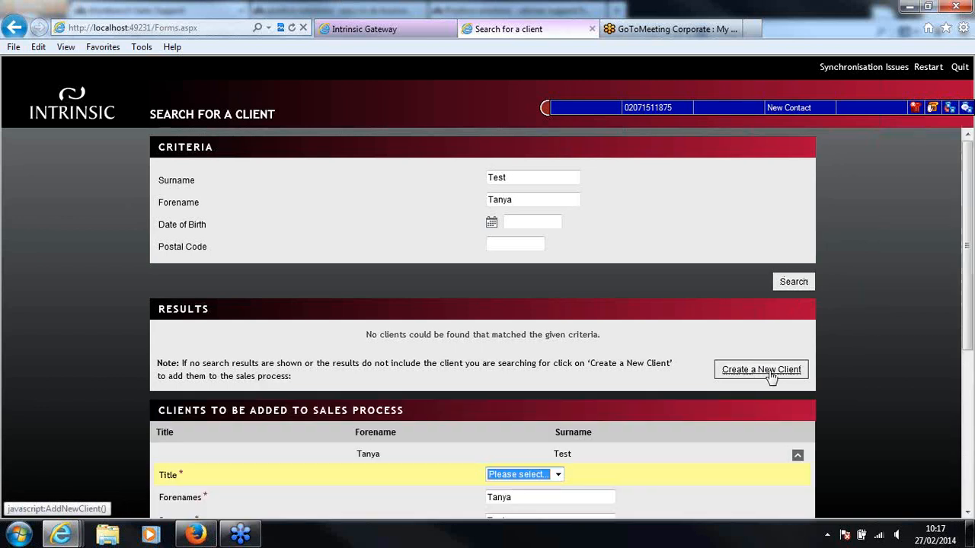
pyautogui.scroll(-3, 935, 396)
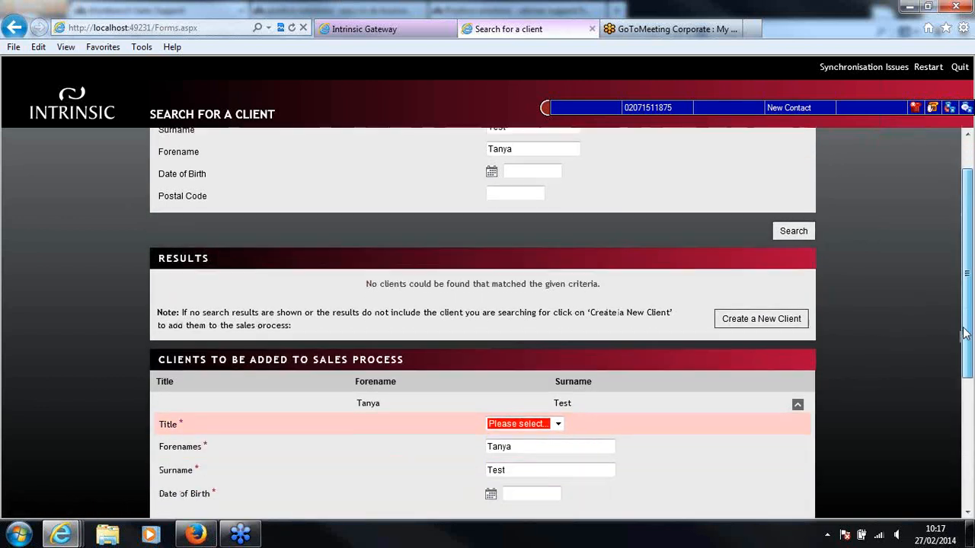
# Set the new client's title to Miss and enter their date of birth
pyautogui.click(555, 302)
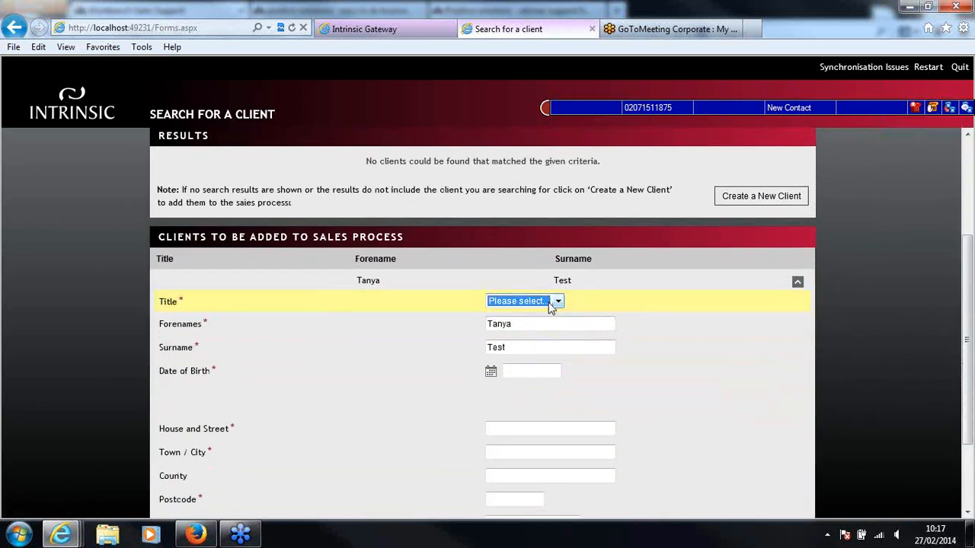
pyautogui.click(559, 302)
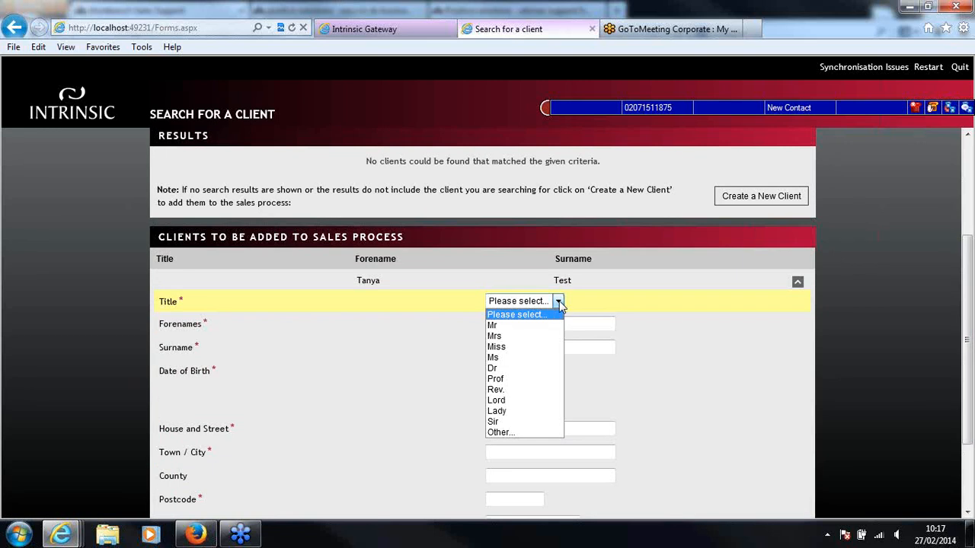
pyautogui.click(542, 346)
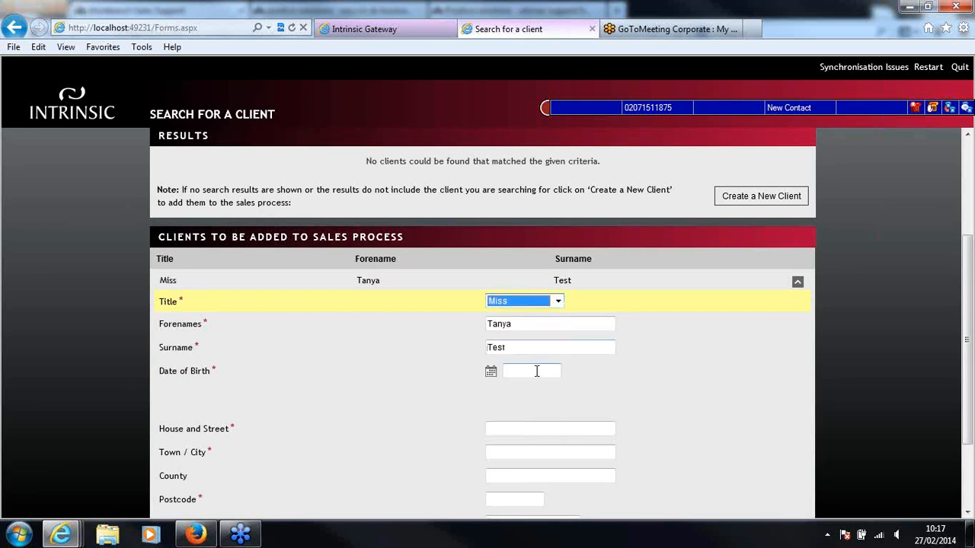
pyautogui.click(536, 370)
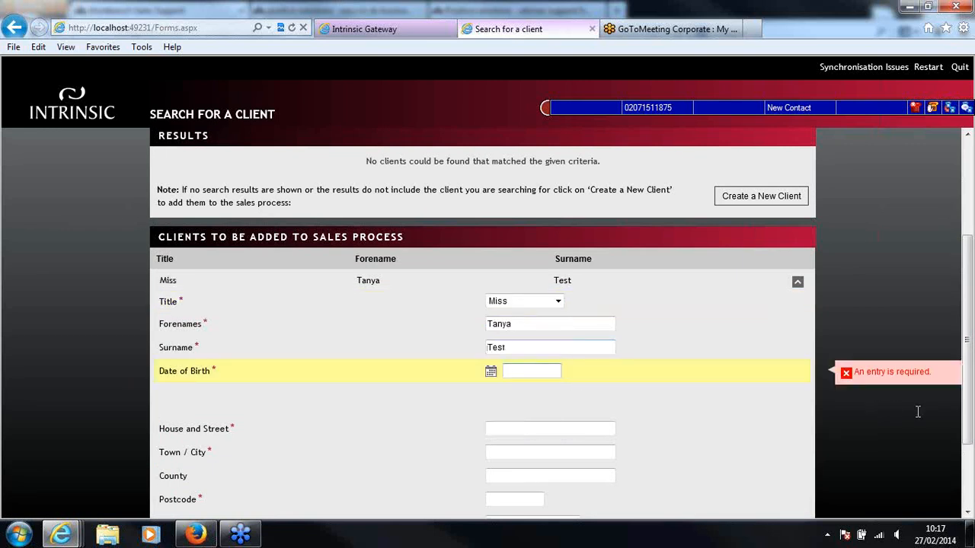
pyautogui.write('27/05/1990')
# Enter the house and street and the town or city of the new client's address, leaving the county blank
pyautogui.moveTo(968, 362); pyautogui.dragTo(967, 395)
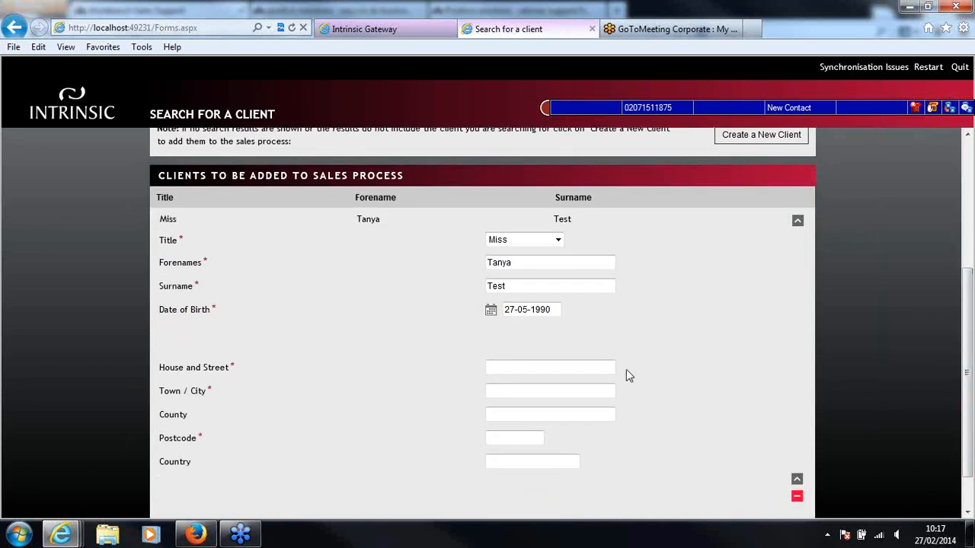
pyautogui.click(608, 368)
pyautogui.press('BackSpace')
pyautogui.press('Tab')
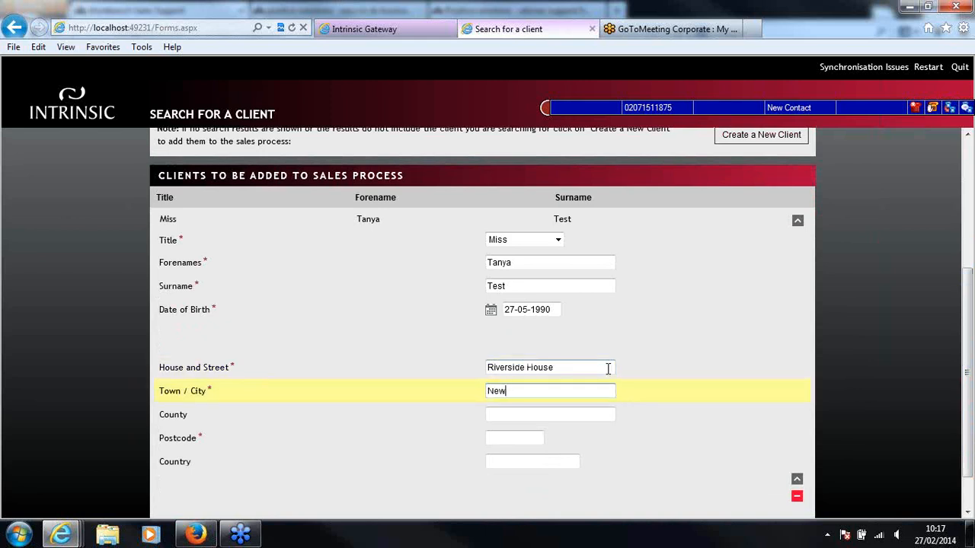
pyautogui.press('Tab')
pyautogui.press('Tab')
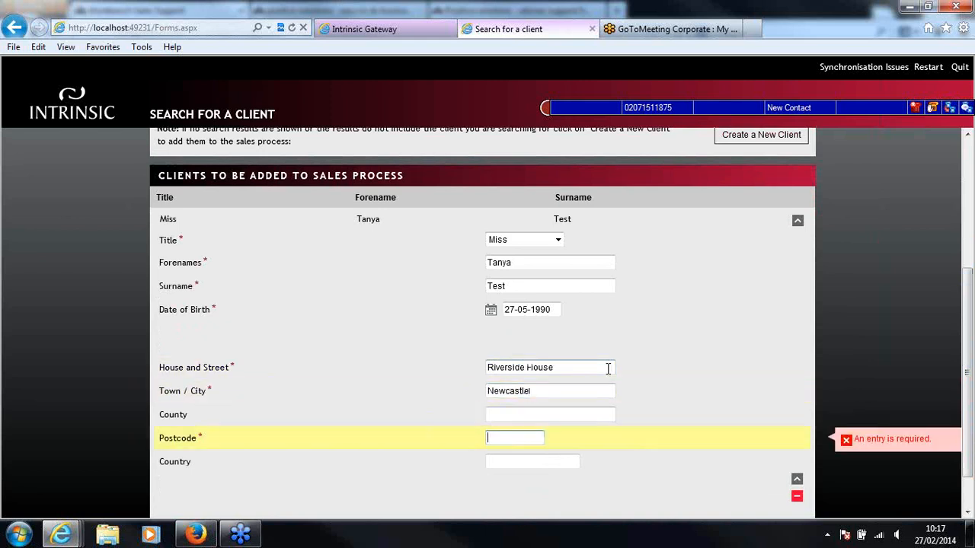
# Fill in the postcode of the new client's address
pyautogui.write('NE15')
pyautogui.write(' 8MNY')
pyautogui.press('BackSpace')
pyautogui.press('BackSpace')
pyautogui.press('BackSpace')
pyautogui.write('M')
pyautogui.press('BackSpace')
pyautogui.write('NY')
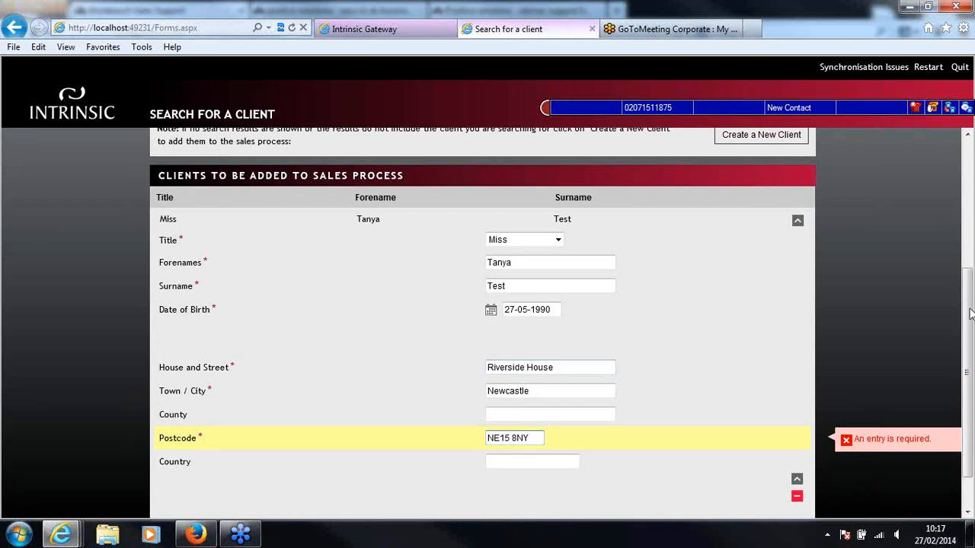
# Review the completed client entry and launch the sales process
pyautogui.moveTo(969, 312); pyautogui.dragTo(970, 341)
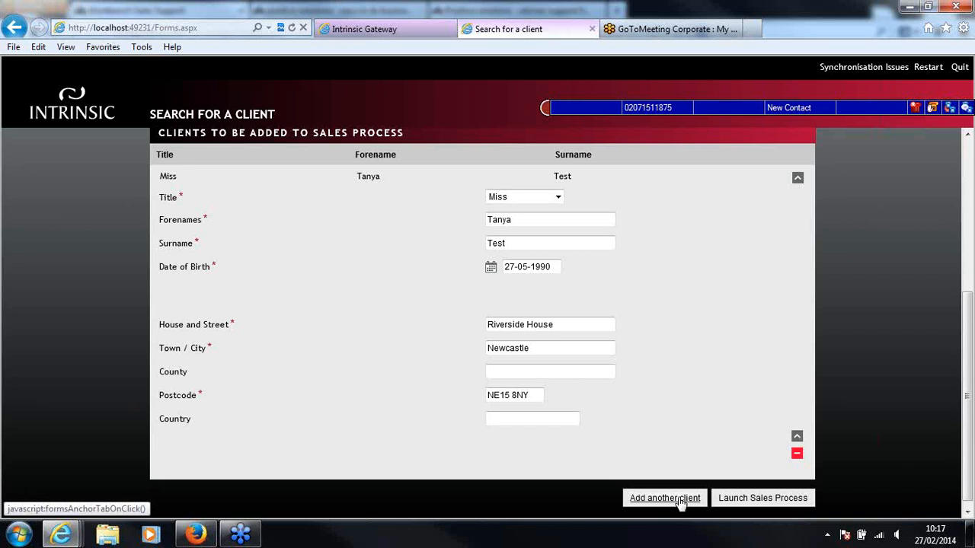
pyautogui.moveTo(970, 448); pyautogui.dragTo(970, 289)
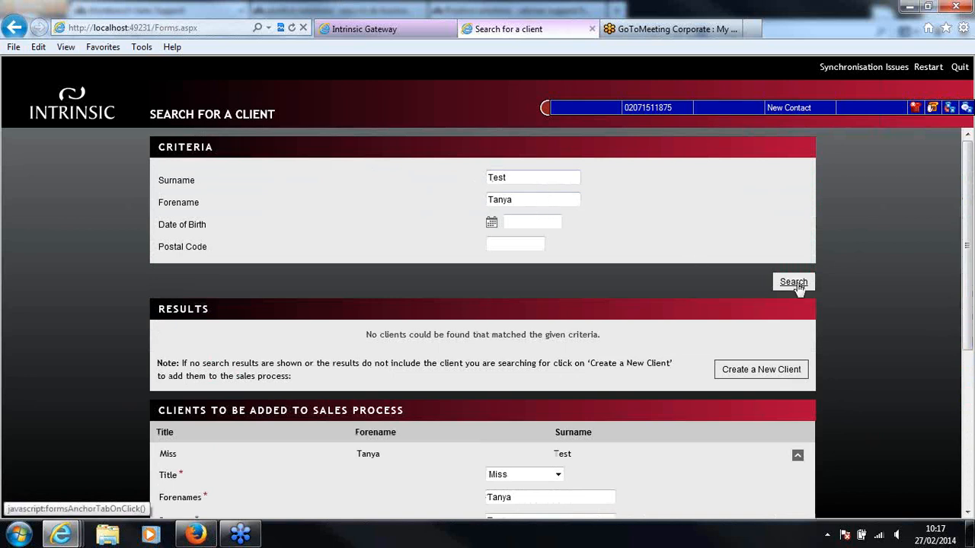
pyautogui.moveTo(967, 284); pyautogui.dragTo(947, 434)
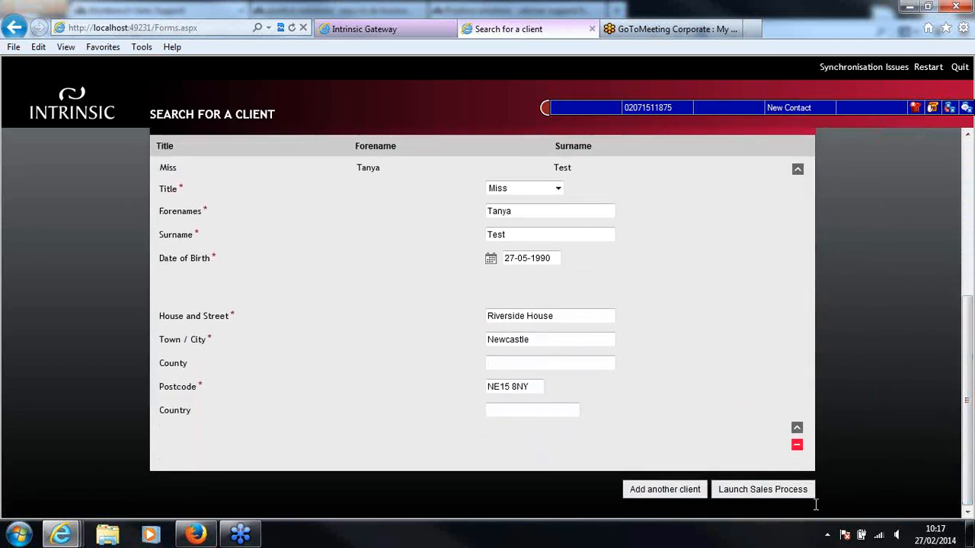
pyautogui.click(772, 493)
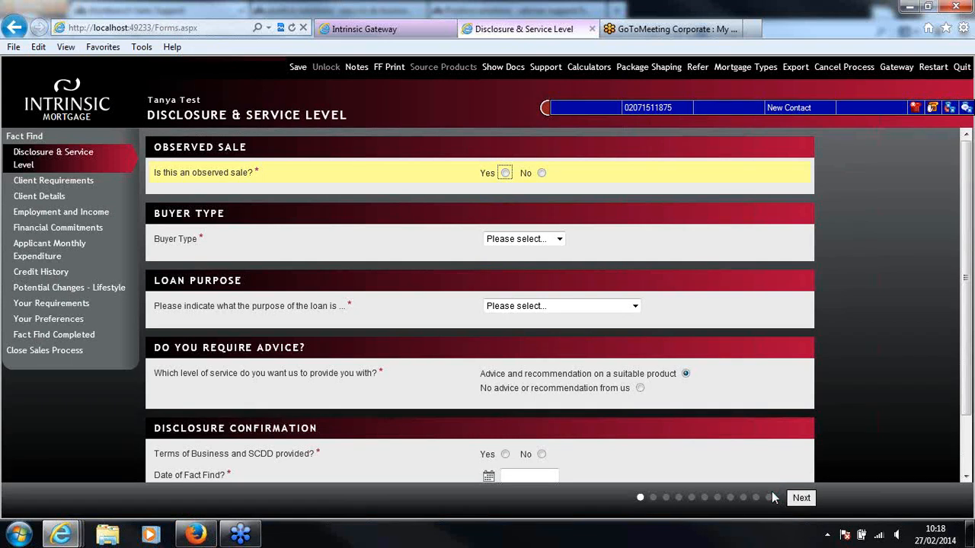
# Mark the sale as not observed, with buyer type First Time Buyer and loan purpose Purchase
pyautogui.click(542, 173)
pyautogui.click(559, 239)
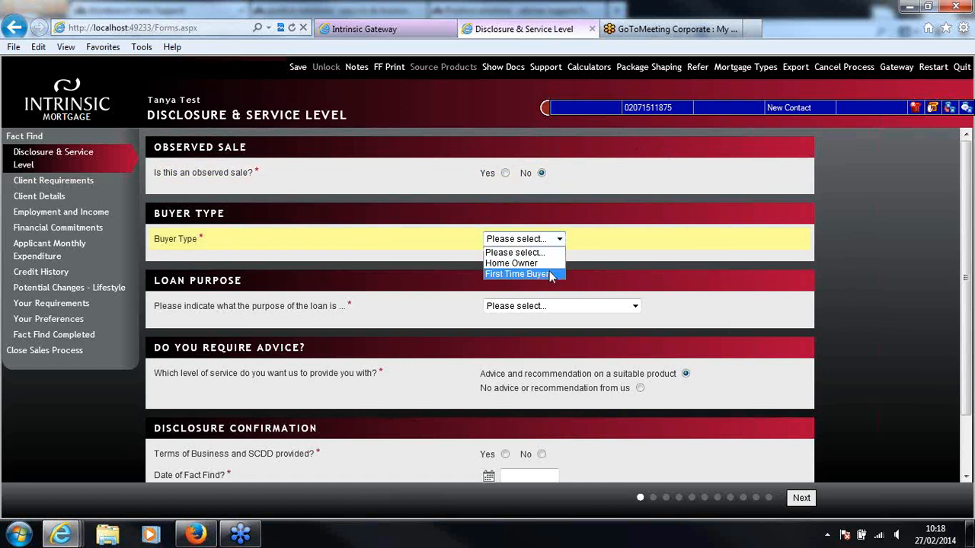
pyautogui.click(551, 274)
pyautogui.moveTo(966, 254); pyautogui.dragTo(966, 290)
pyautogui.click(576, 257)
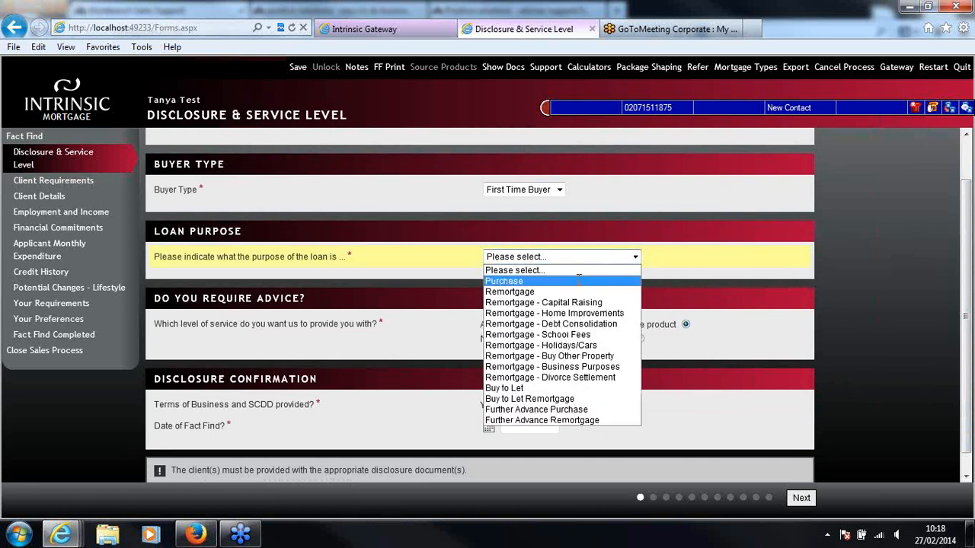
pyautogui.click(579, 281)
# Confirm that the Terms of Business and SCDD were provided, with version number v2
pyautogui.moveTo(969, 303); pyautogui.dragTo(965, 312)
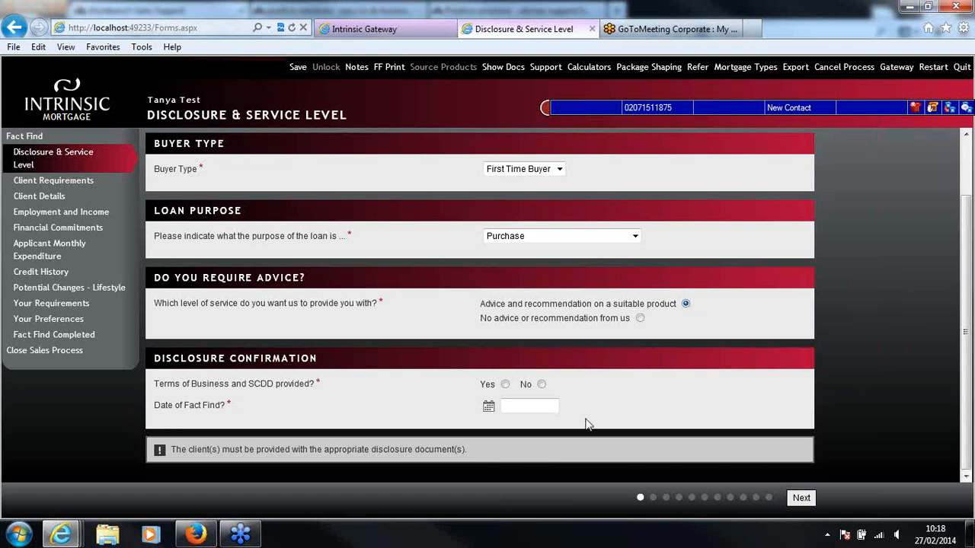
pyautogui.click(505, 383)
pyautogui.click(522, 409)
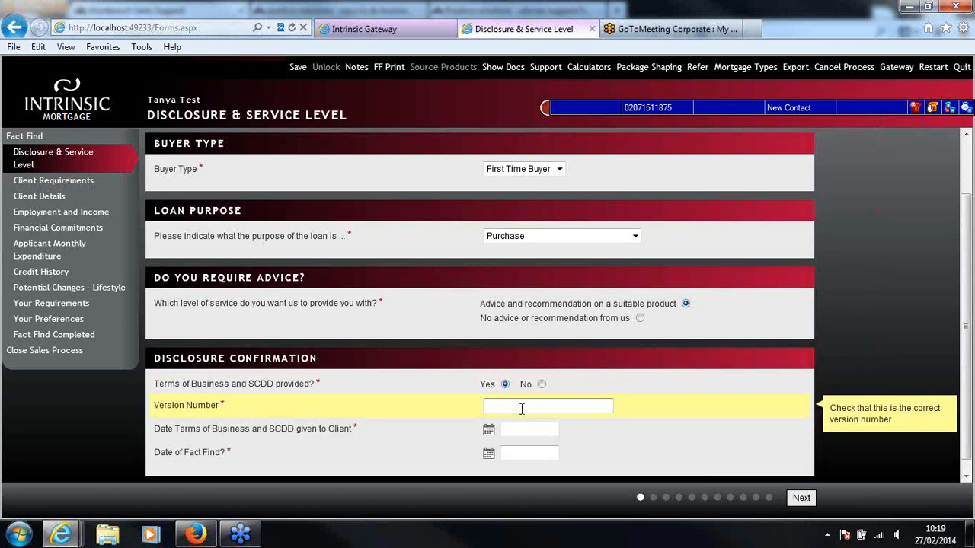
pyautogui.write('v2')
# Set both the Terms of Business and SCDD date and the Fact Find date to 27/02/2014, and continue to Client Requirements
pyautogui.moveTo(970, 301); pyautogui.dragTo(970, 328)
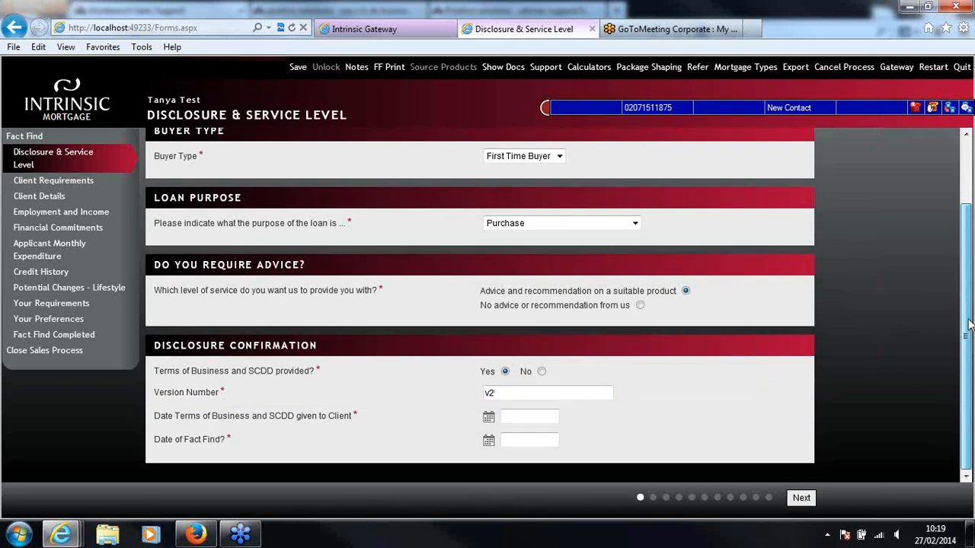
pyautogui.click(533, 416)
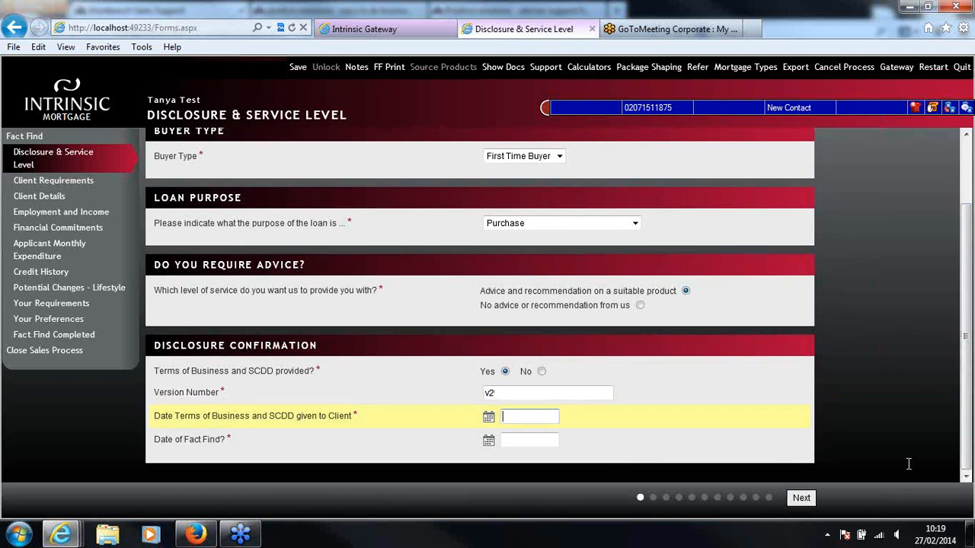
pyautogui.write('27/02/2014')
pyautogui.click(508, 440)
pyautogui.write('27/')
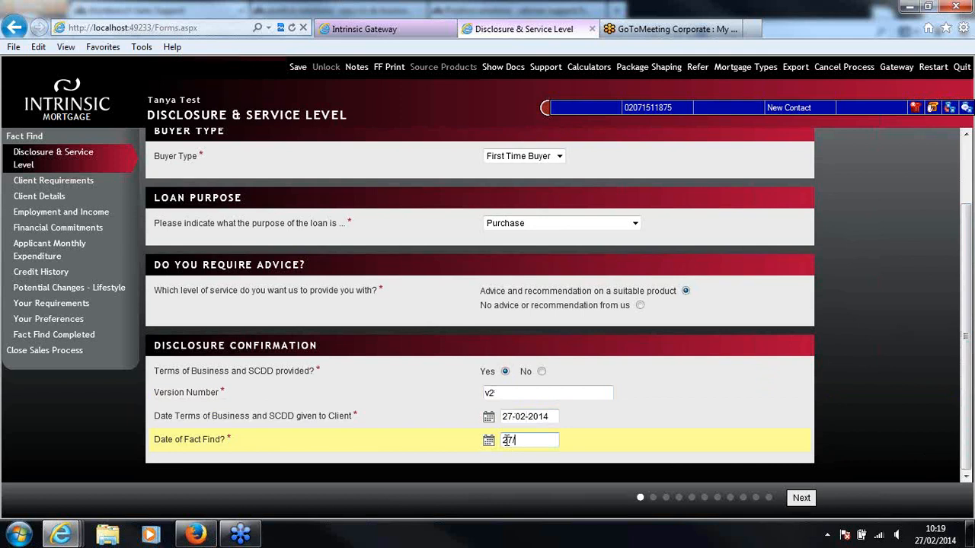
pyautogui.write('02/2014')
pyautogui.click(966, 411)
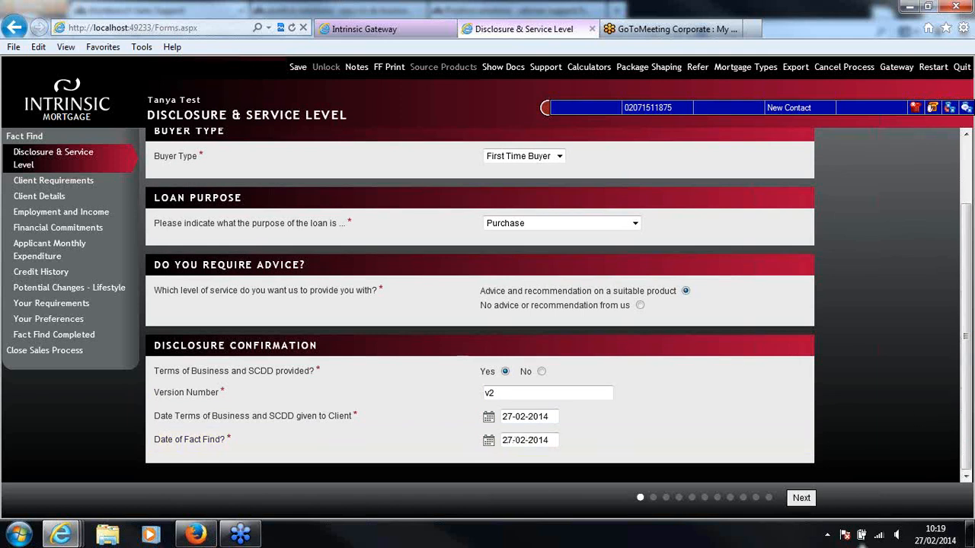
pyautogui.click(801, 498)
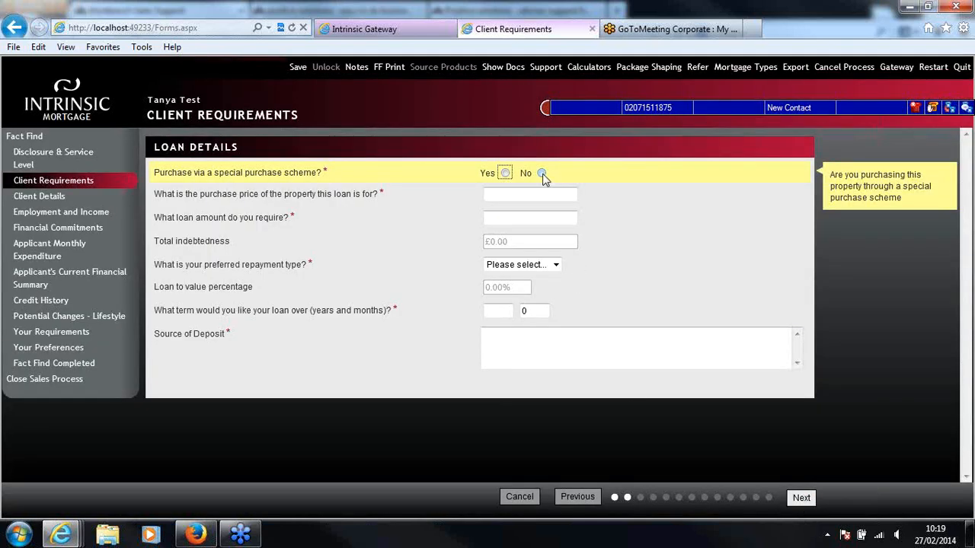
# Decline the special purchase scheme and enter a purchase price of £150,000 and a required loan amount of £120,000
pyautogui.click(542, 173)
pyautogui.click(544, 193)
pyautogui.write('150000')
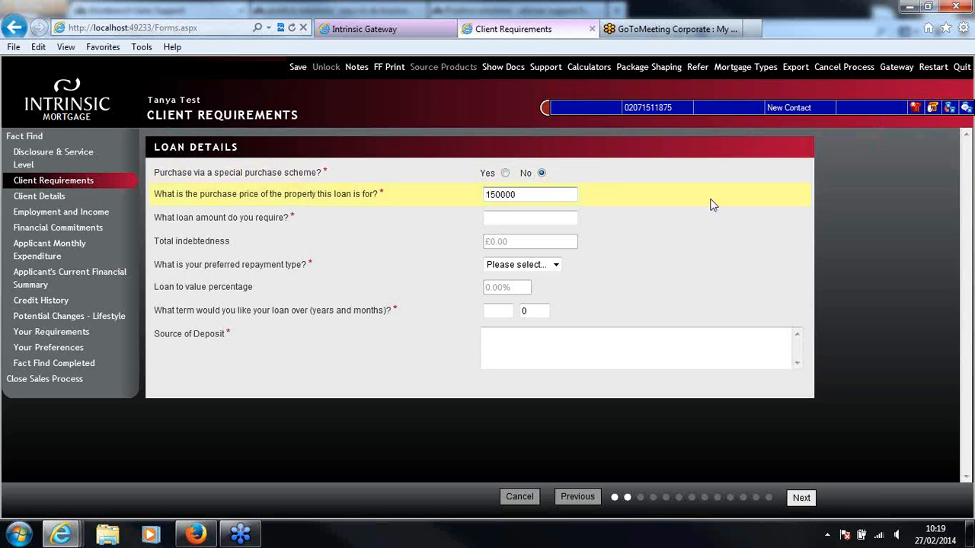
pyautogui.press('Tab')
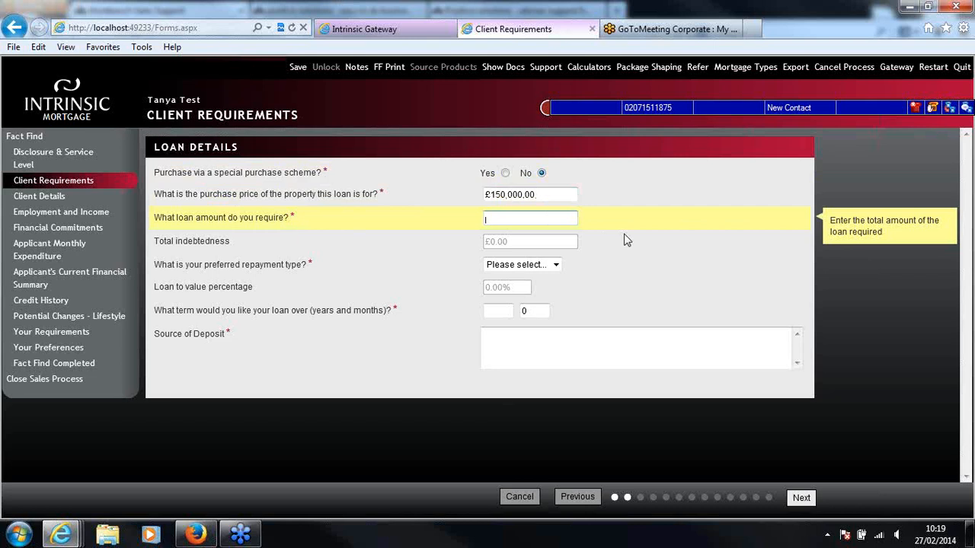
pyautogui.write('120000')
pyautogui.click(642, 228)
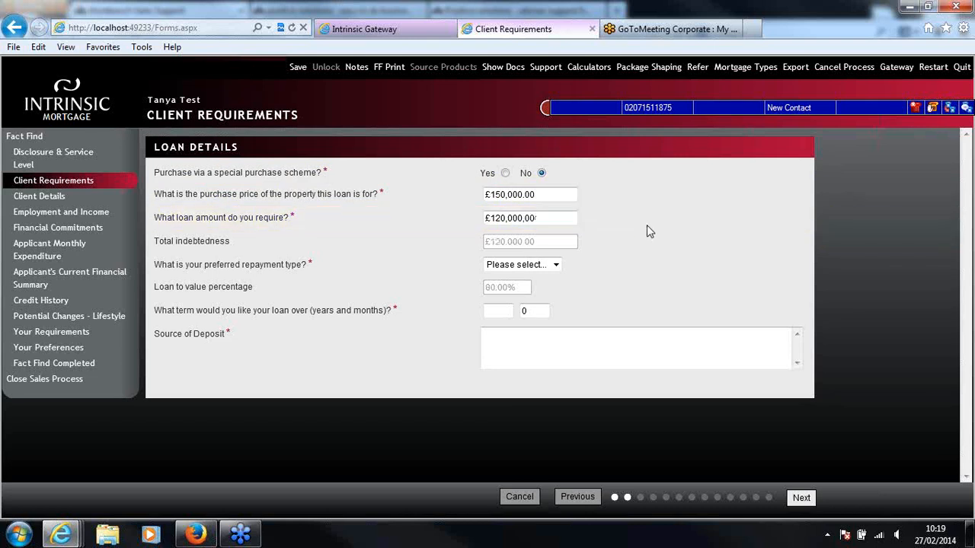
# Set the preferred repayment type to Repayment and the loan term to 25 years
pyautogui.click(527, 268)
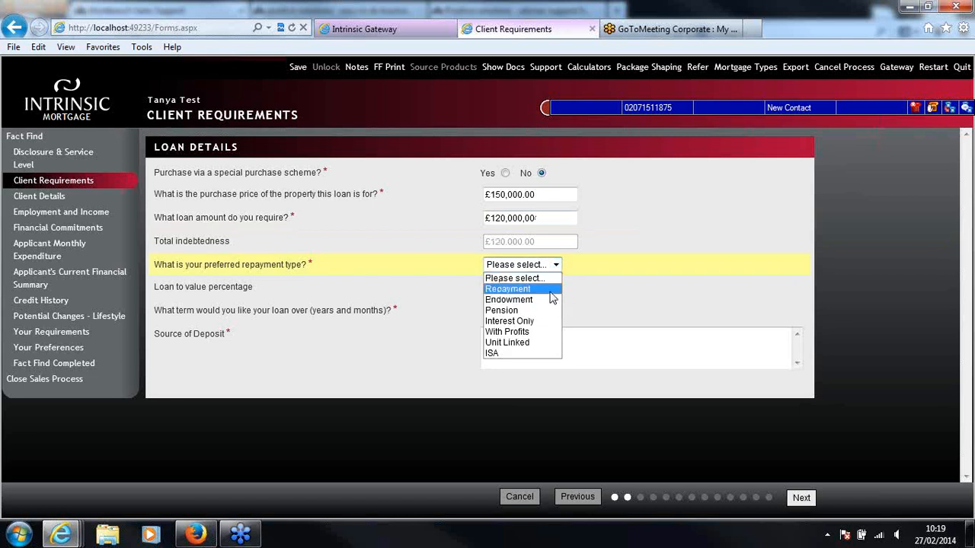
pyautogui.click(552, 289)
pyautogui.click(576, 355)
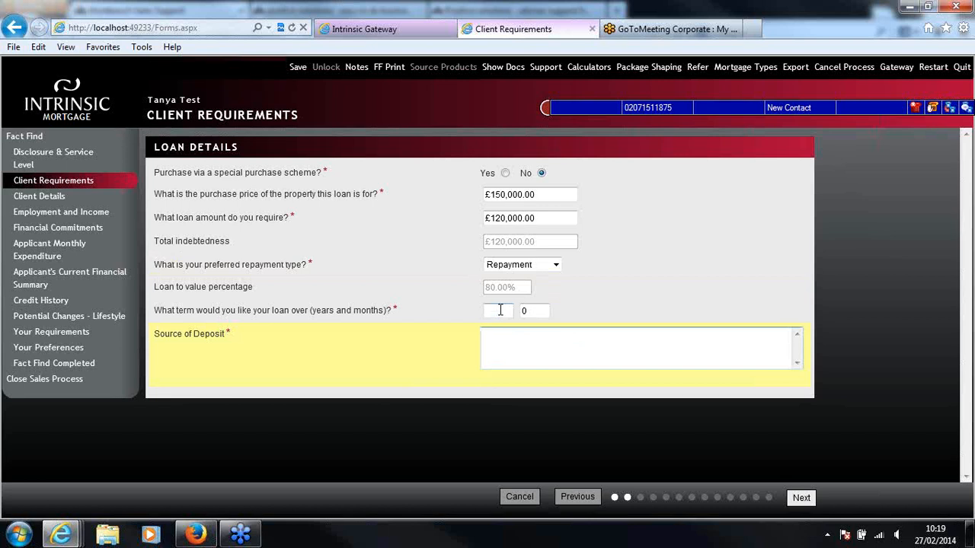
pyautogui.hotkey('shift', 'Tab')
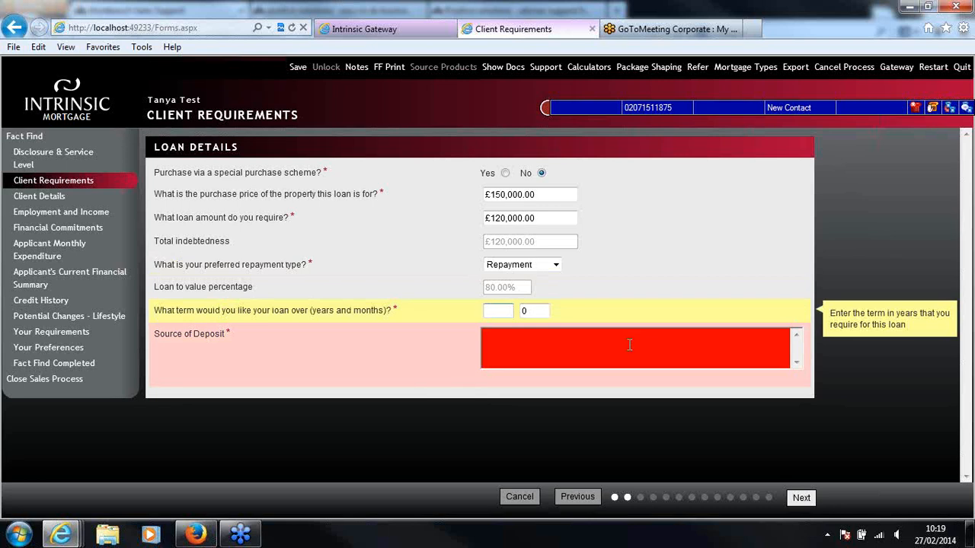
pyautogui.write('25')
# Enter "Savings..." as the source of deposit
pyautogui.click(629, 345)
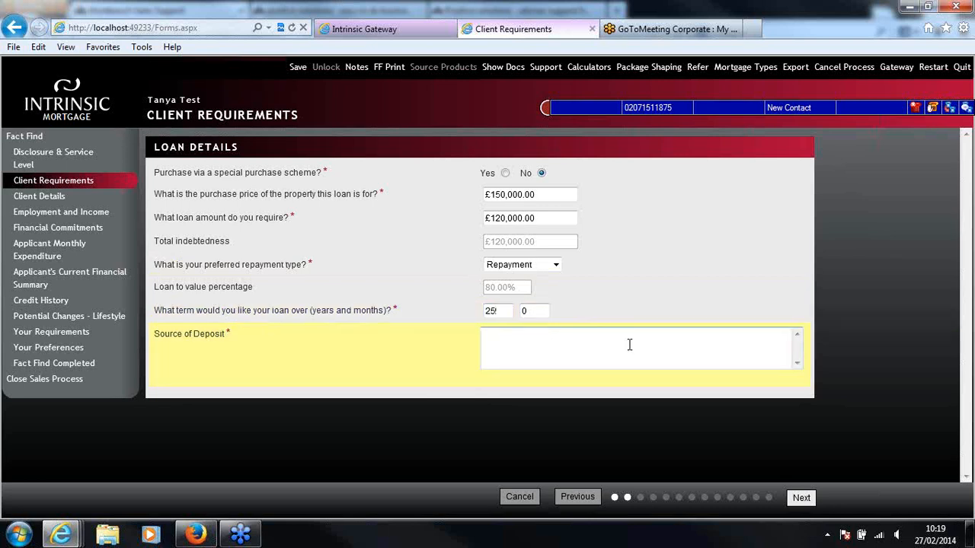
pyautogui.write('Savings a')
pyautogui.press('BackSpace')
pyautogui.press('BackSpace')
pyautogui.write('...')
# Open the case notes and save a new note reading "Great place to make notes..."
pyautogui.click(356, 68)
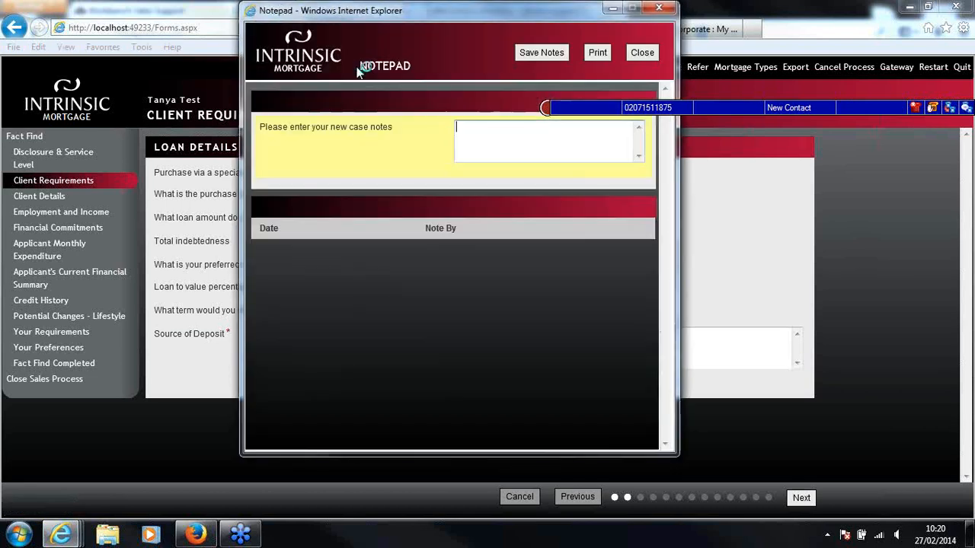
pyautogui.write('Great place to make notes...')
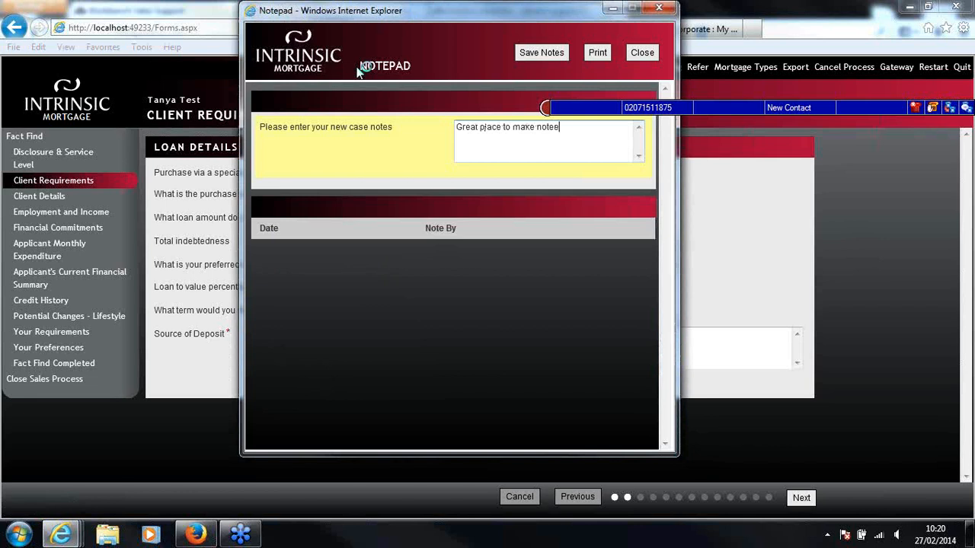
pyautogui.click(554, 55)
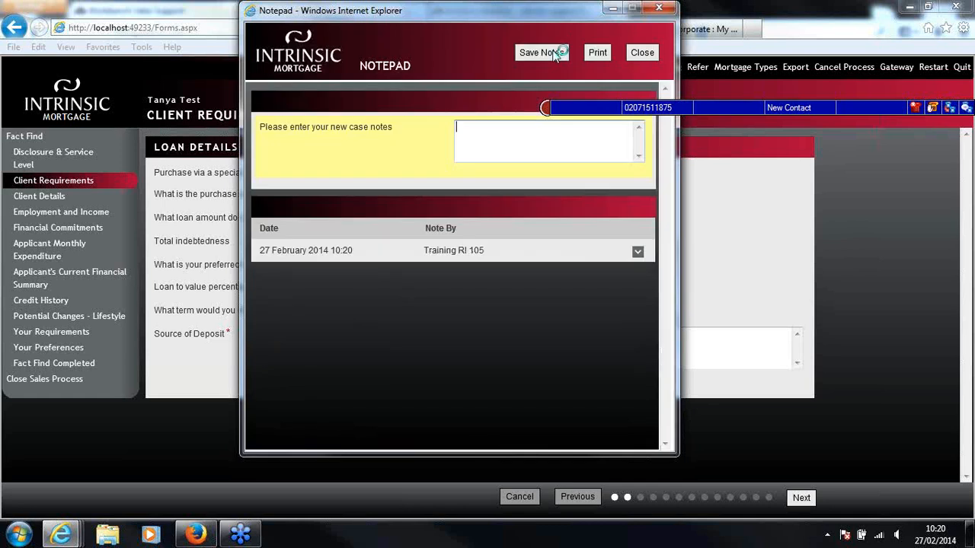
# Save a second case note reading "Another note...." and expand the earlier note to read it
pyautogui.write('Another note....')
pyautogui.click(637, 253)
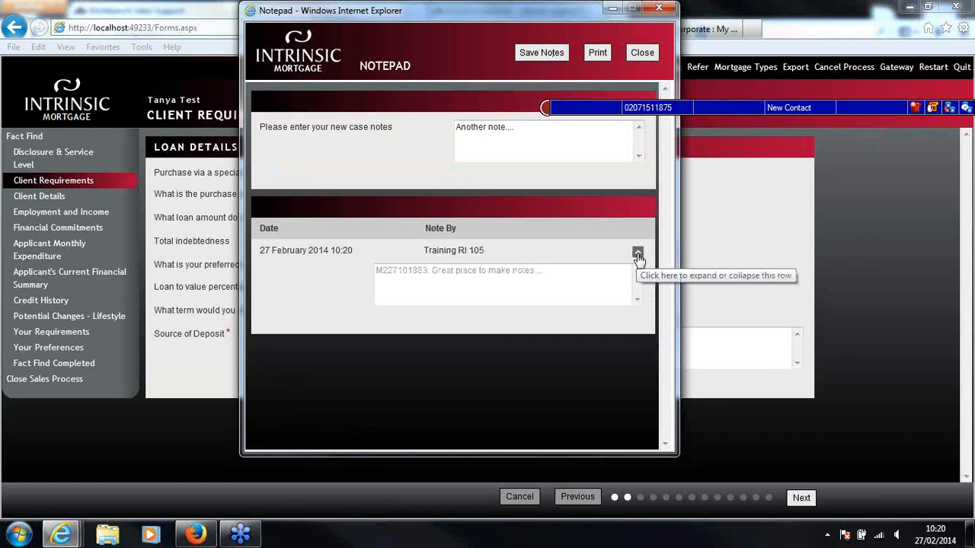
pyautogui.click(637, 254)
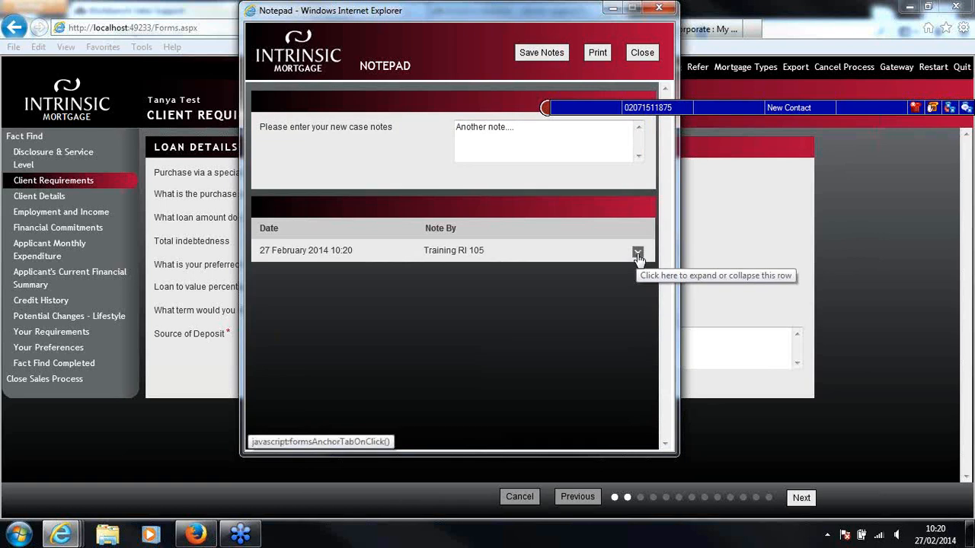
pyautogui.click(547, 52)
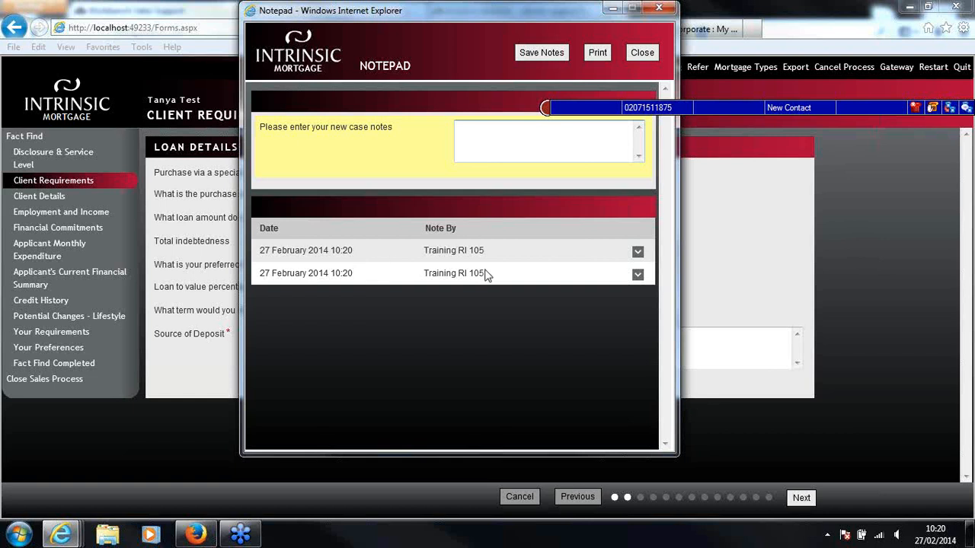
pyautogui.click(638, 274)
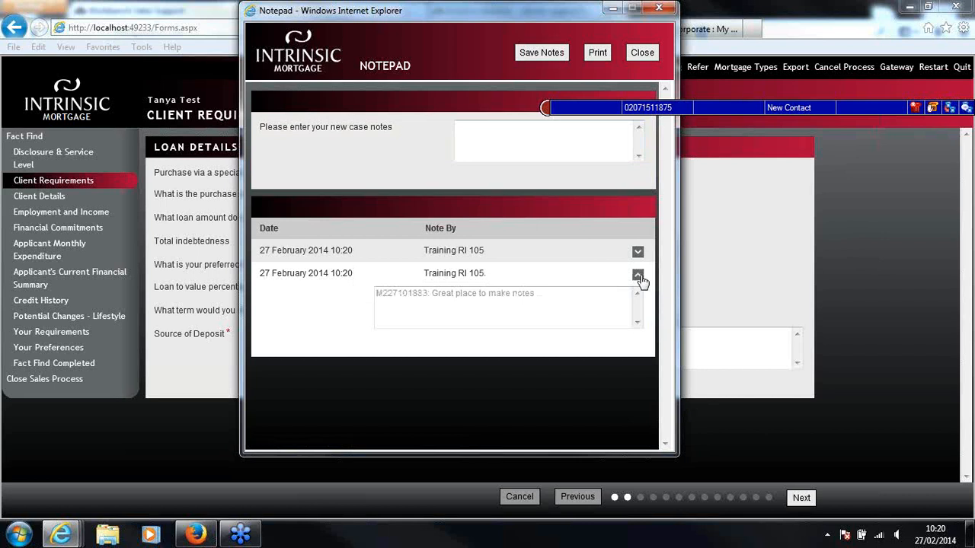
# Close the case notes and continue from the loan details to the Client Details section
pyautogui.click(642, 53)
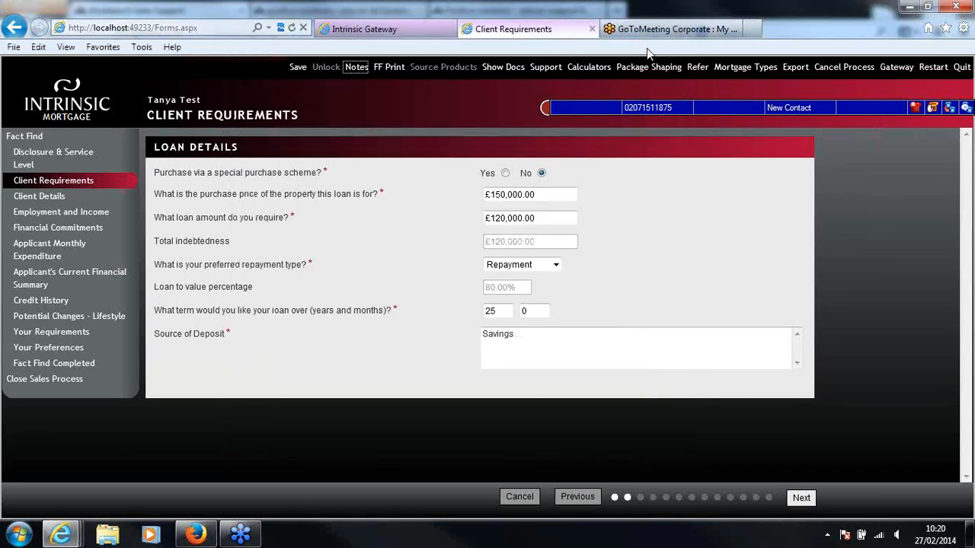
pyautogui.click(801, 498)
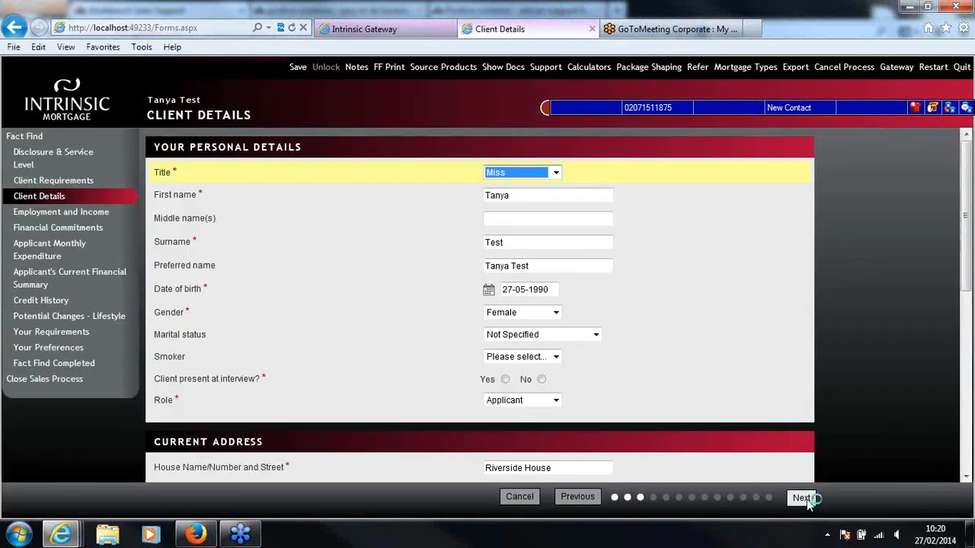
pyautogui.click(695, 322)
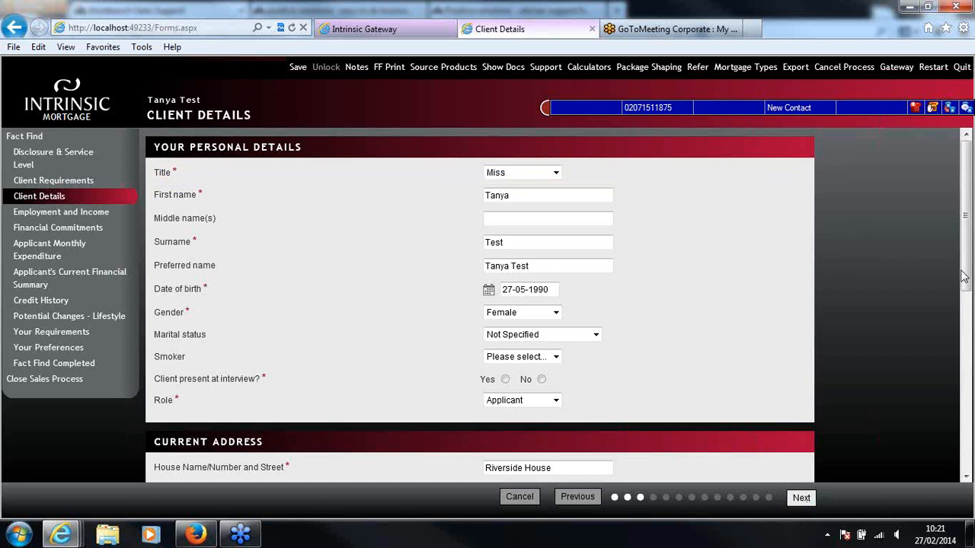
# In the personal details, set marital status to Single, smoker to No and client present at interview to Yes
pyautogui.moveTo(967, 274); pyautogui.dragTo(967, 280)
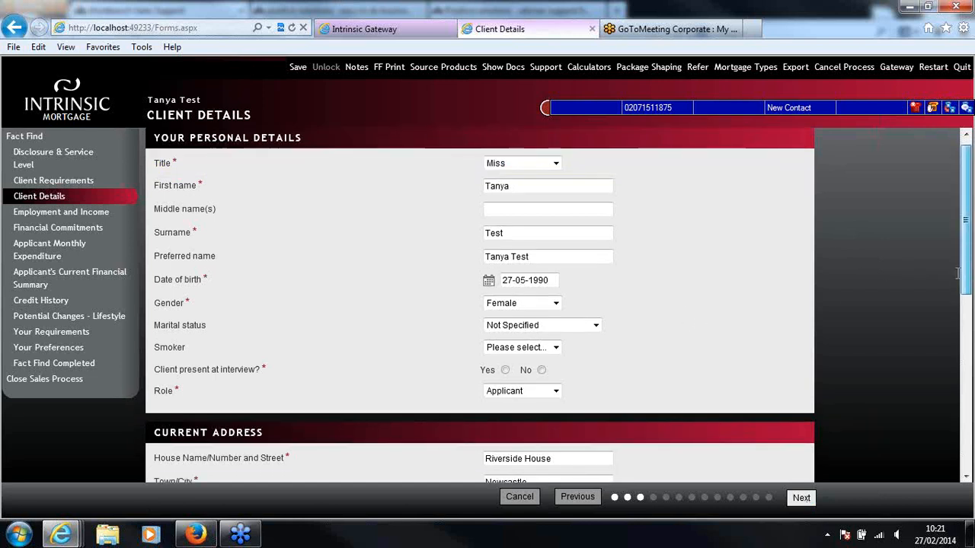
pyautogui.click(562, 327)
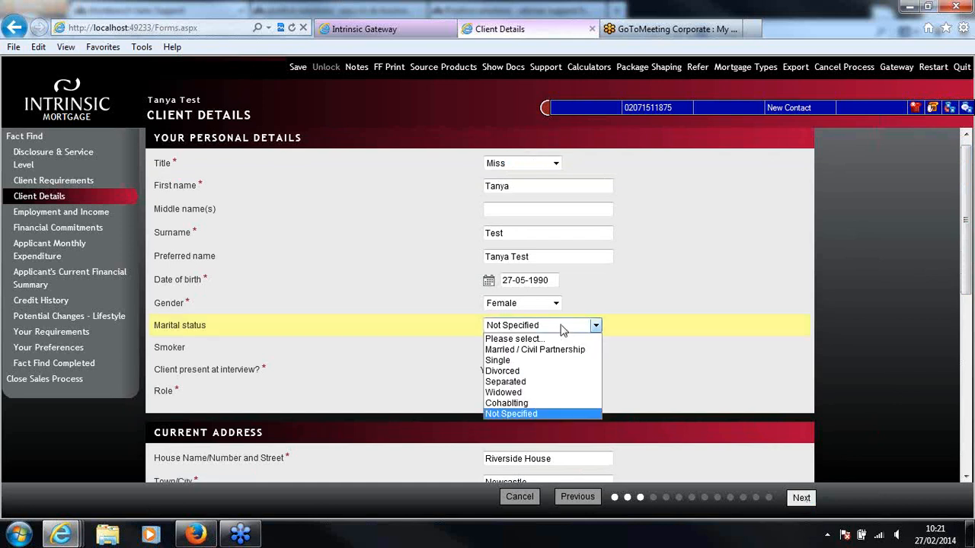
pyautogui.click(560, 360)
pyautogui.click(555, 348)
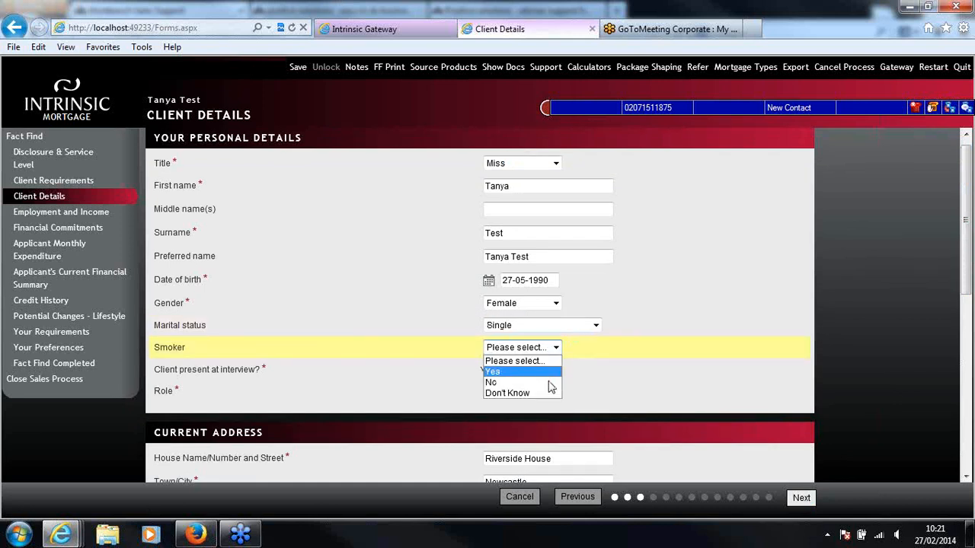
pyautogui.click(551, 380)
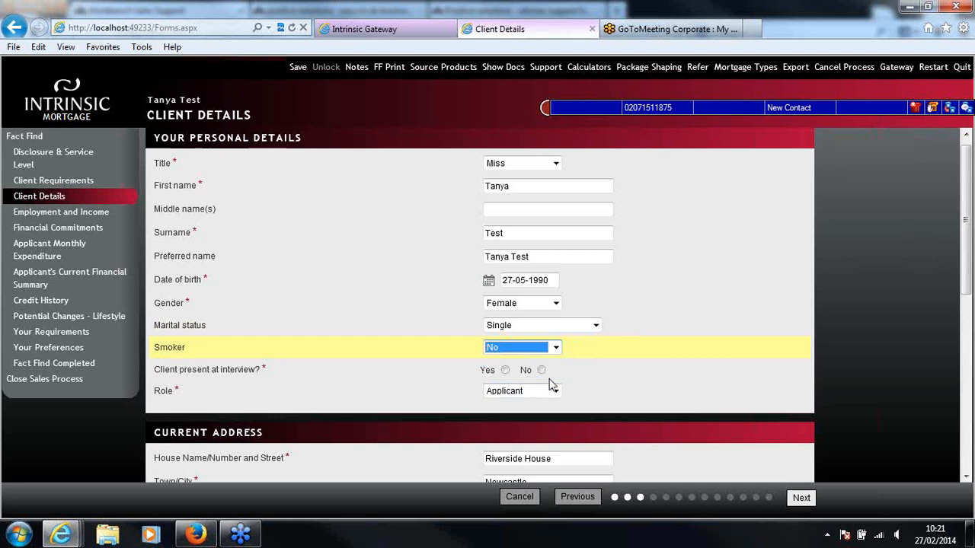
pyautogui.click(506, 370)
pyautogui.click(555, 391)
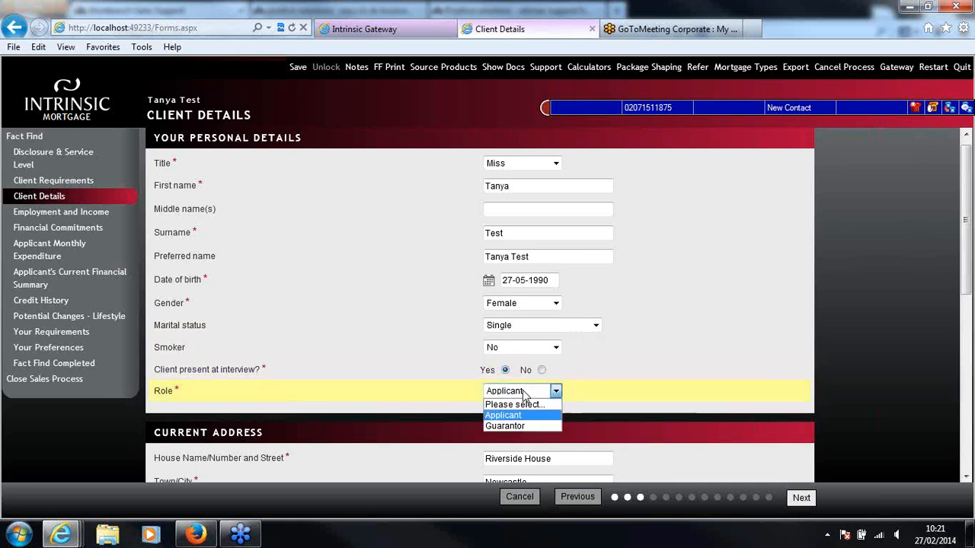
pyautogui.click(555, 390)
# For the current address, set the residential status to Living with friends or family and the time at address to 10 years 0 months
pyautogui.click(965, 273)
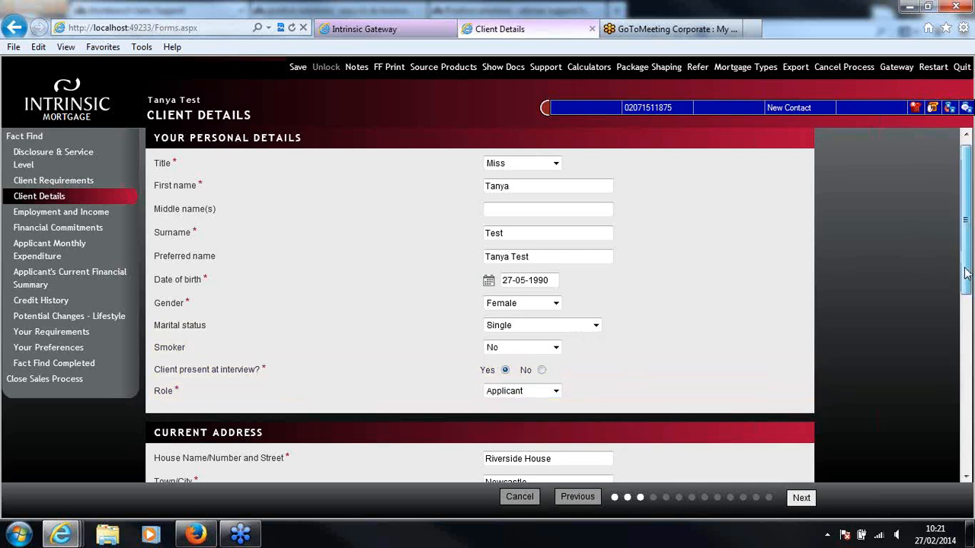
pyautogui.moveTo(965, 272); pyautogui.dragTo(954, 351)
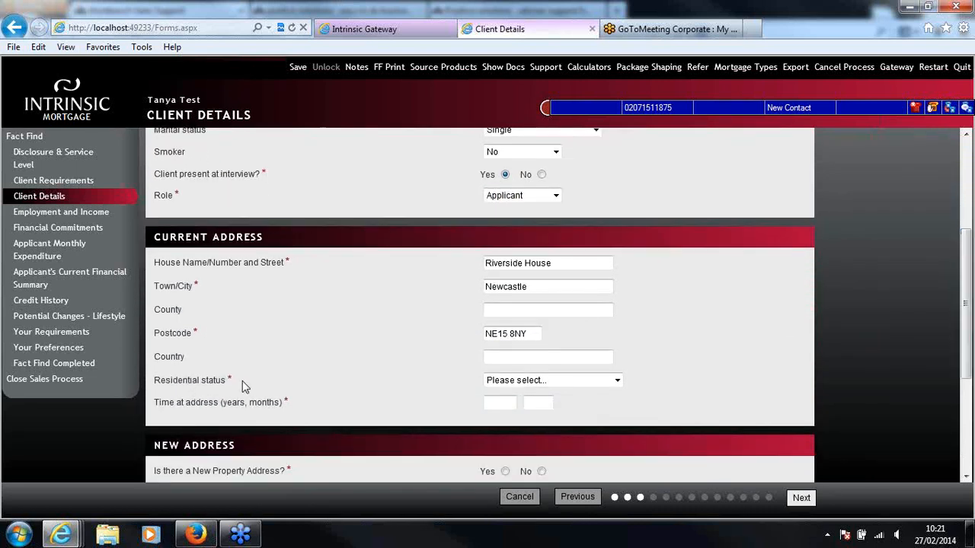
pyautogui.click(553, 385)
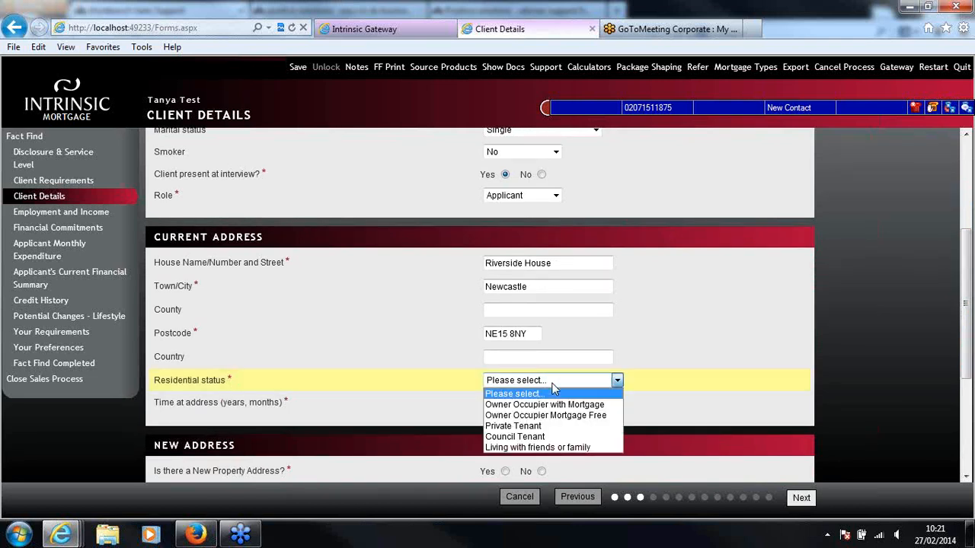
pyautogui.click(595, 448)
pyautogui.click(967, 263)
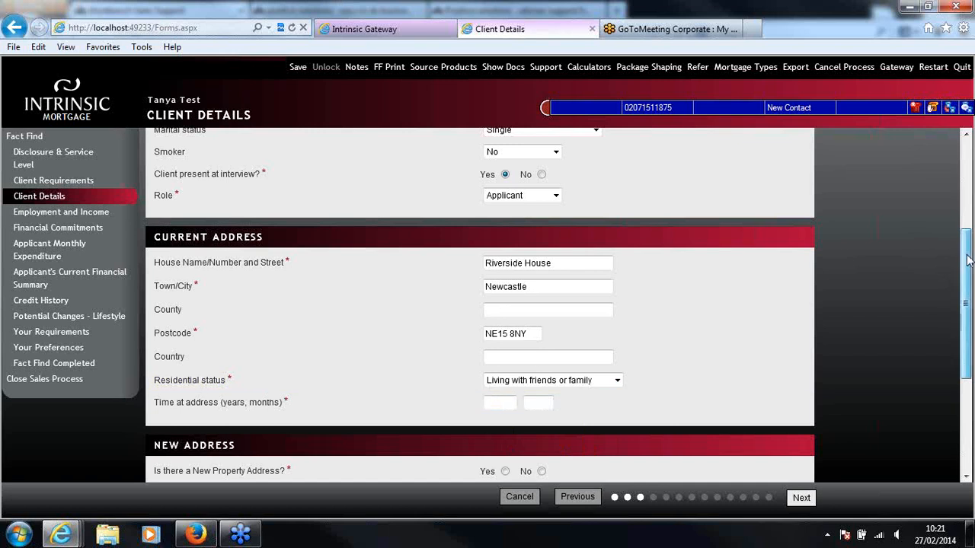
pyautogui.moveTo(967, 263); pyautogui.dragTo(967, 279)
pyautogui.click(508, 365)
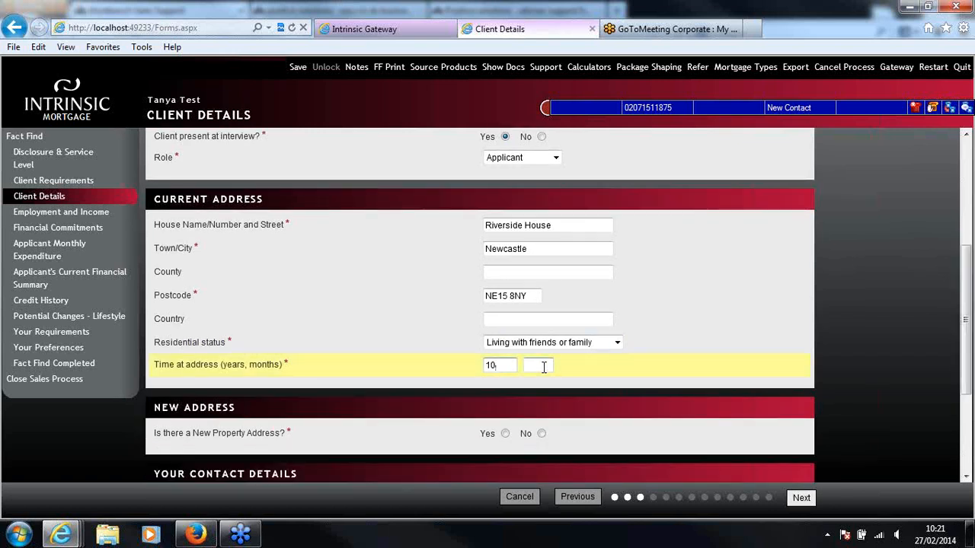
pyautogui.click(535, 366)
pyautogui.write('0')
# Indicate that there is a new property address and enter its house and street, town and postcode
pyautogui.moveTo(967, 334); pyautogui.dragTo(966, 392)
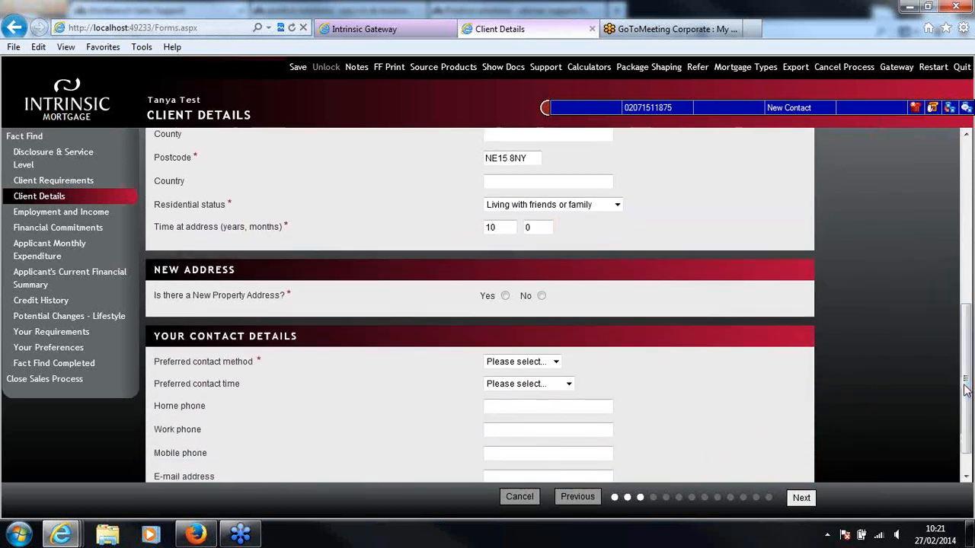
pyautogui.click(506, 297)
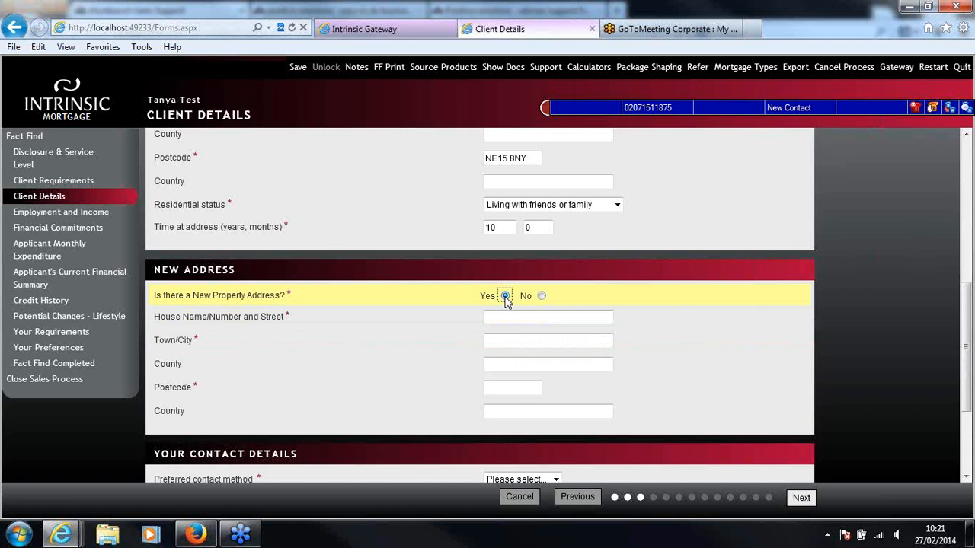
pyautogui.click(512, 317)
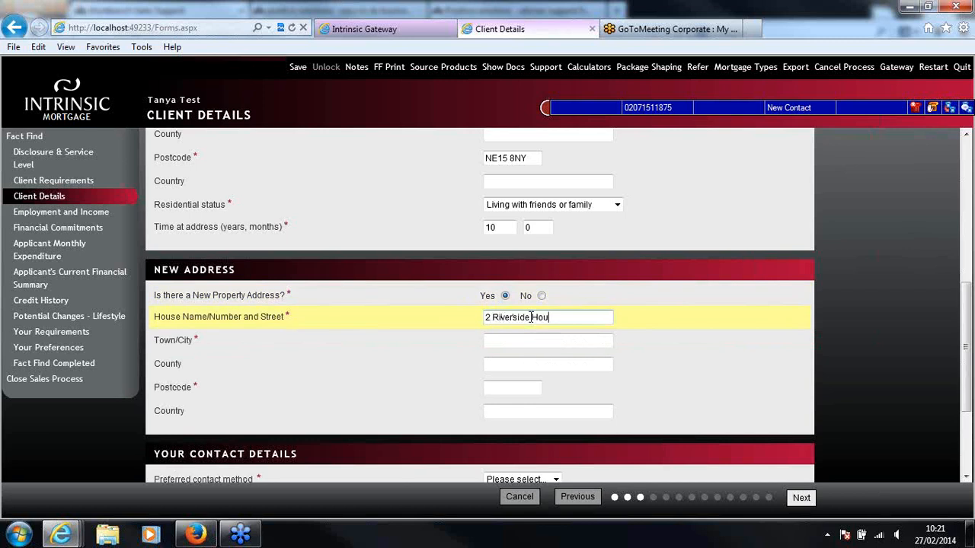
pyautogui.click(524, 338)
pyautogui.write('Newcastle')
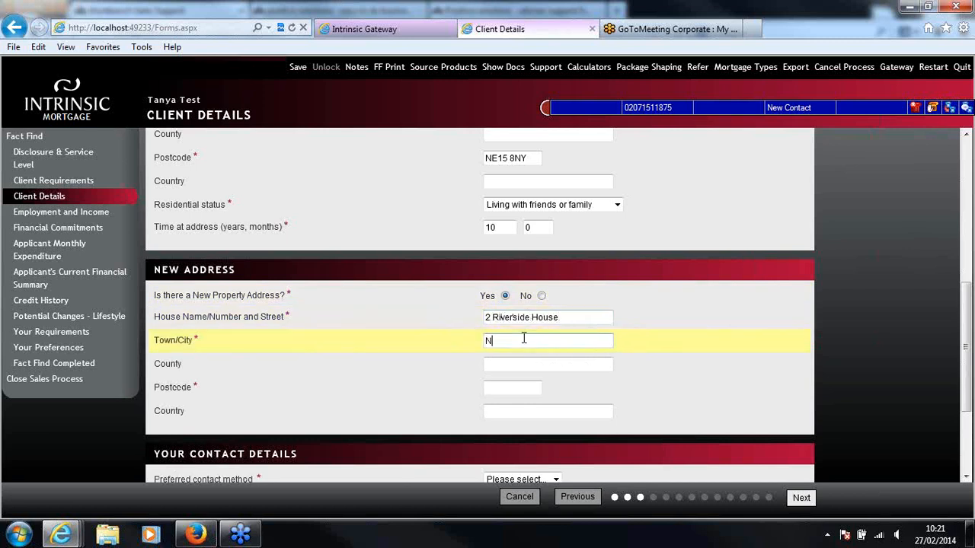
pyautogui.click(511, 387)
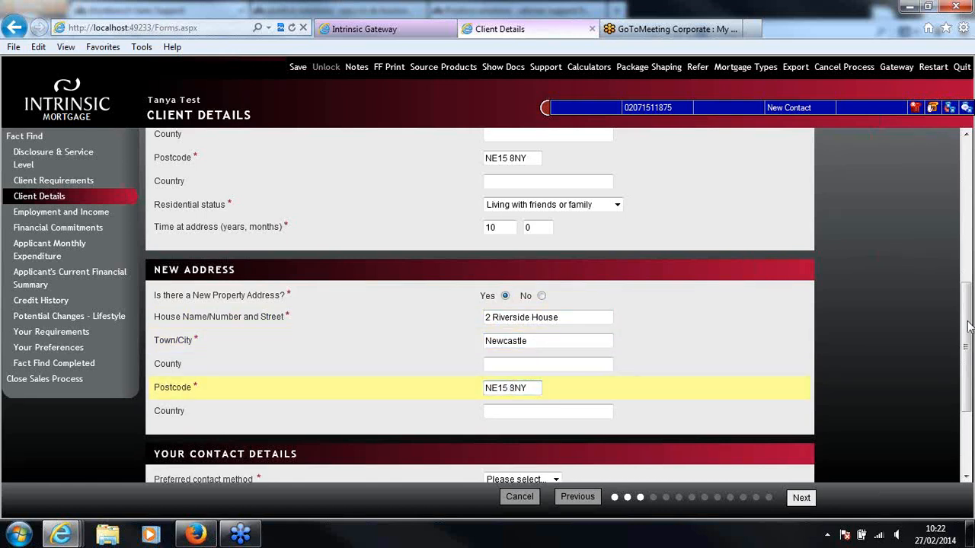
# Set the preferred contact method to Home and enter the client's home phone number
pyautogui.moveTo(968, 328); pyautogui.dragTo(967, 379)
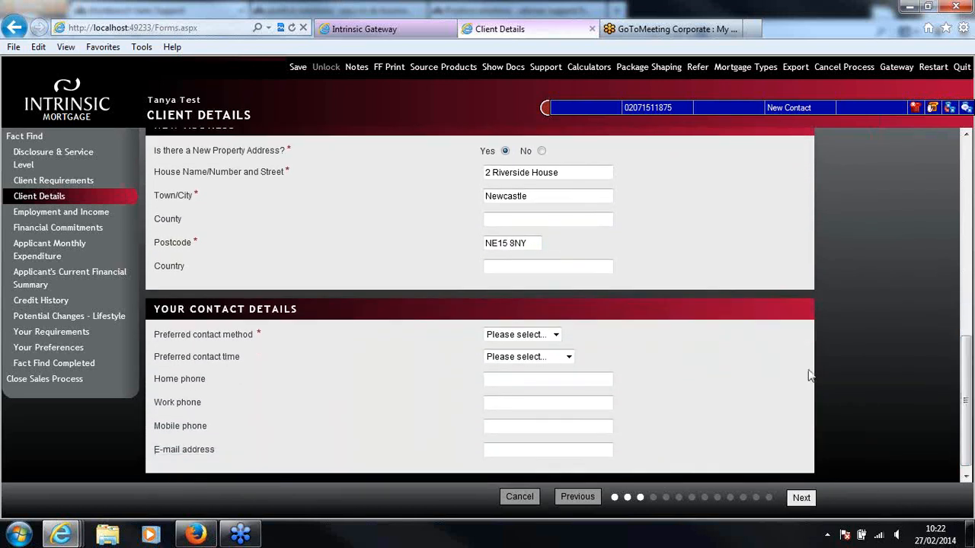
pyautogui.click(544, 337)
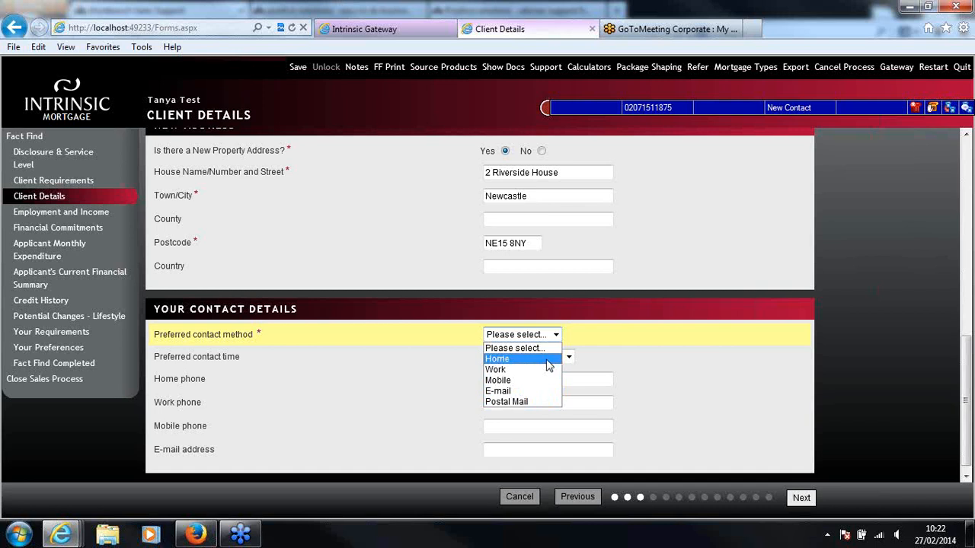
pyautogui.click(548, 366)
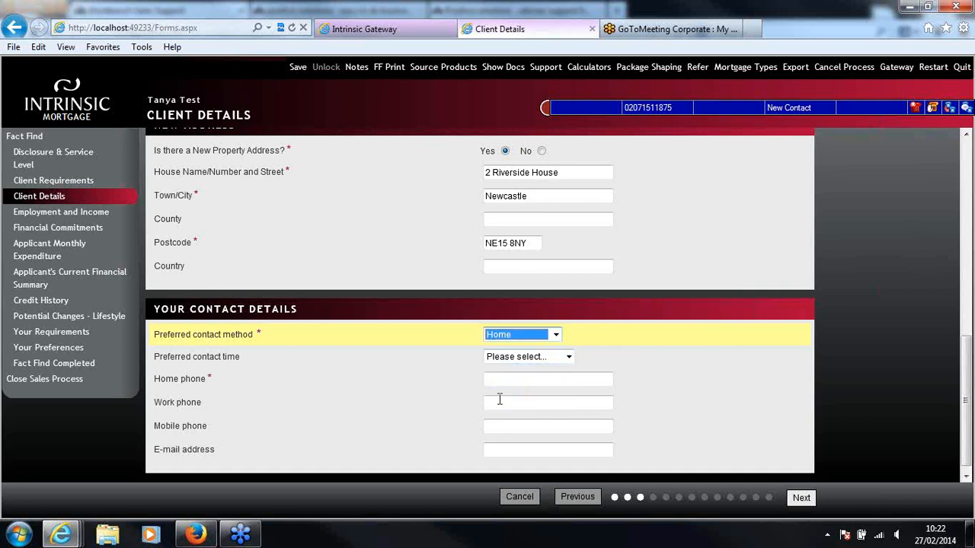
pyautogui.click(520, 380)
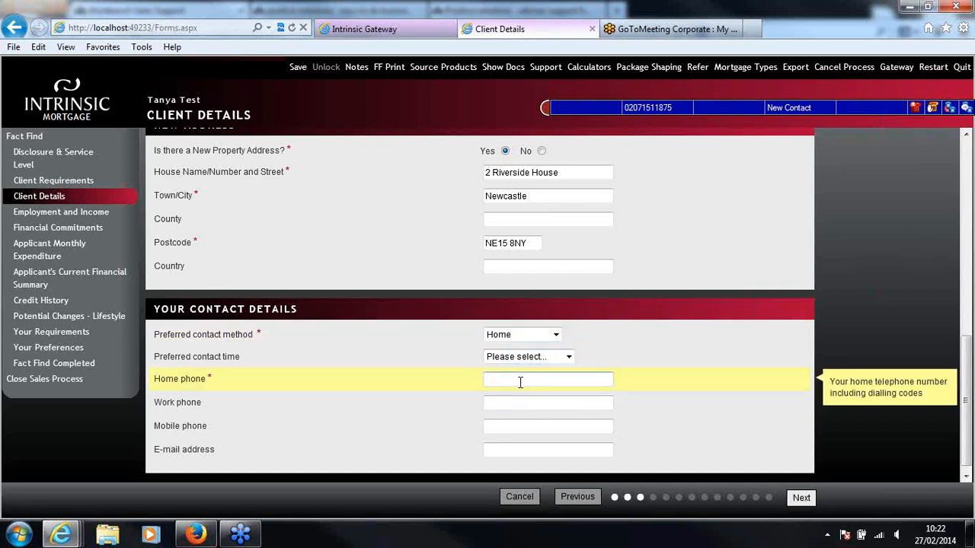
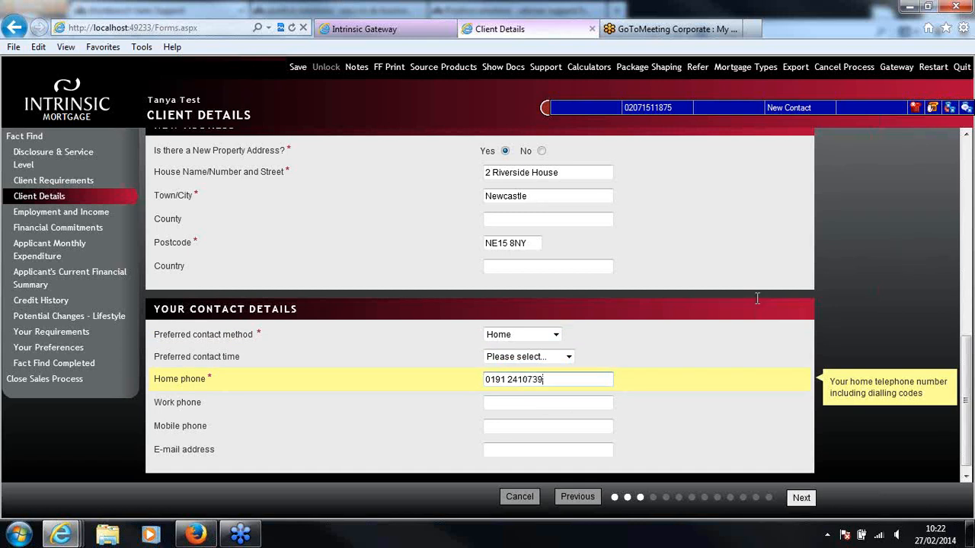
# Continue to Employment and Income and set the main employment status to Employed with a planned retirement age of 67
pyautogui.click(808, 501)
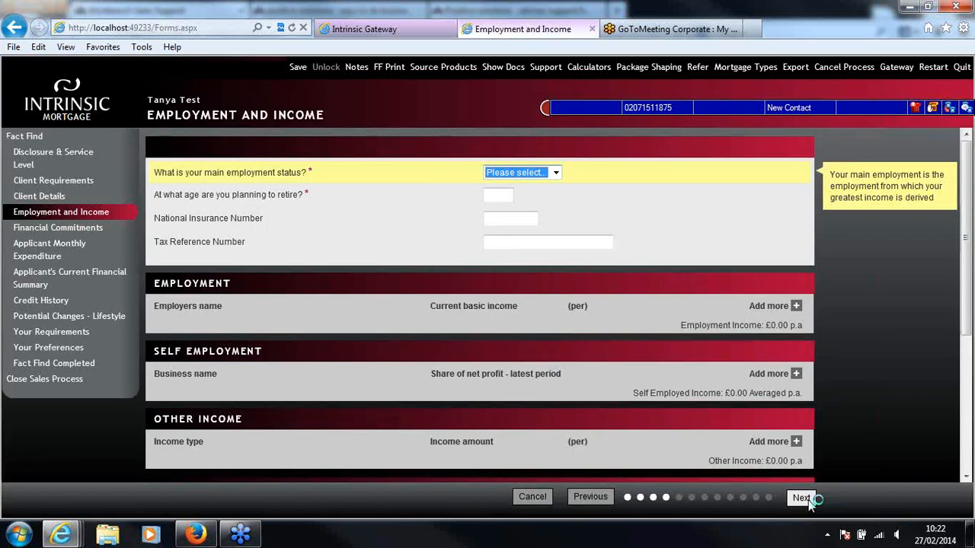
pyautogui.click(540, 175)
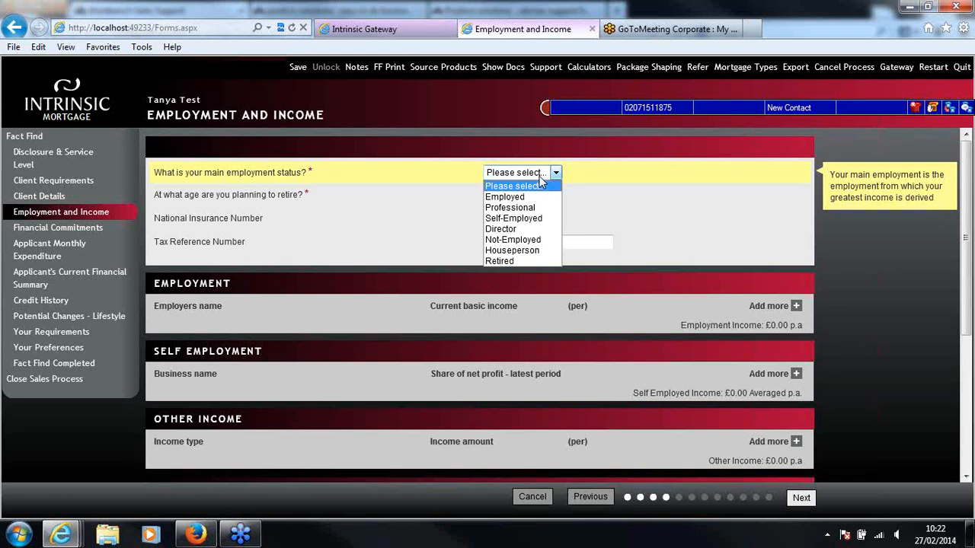
pyautogui.click(536, 200)
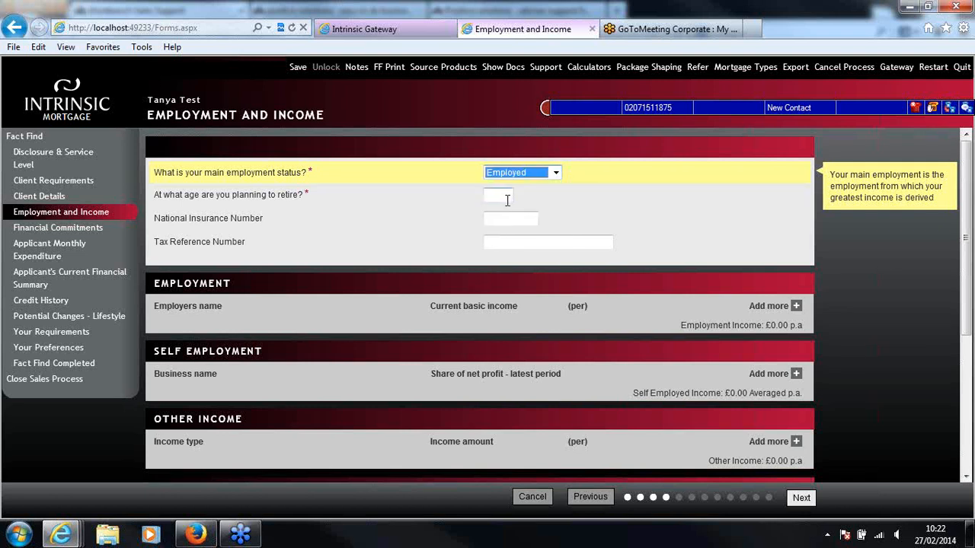
pyautogui.click(507, 197)
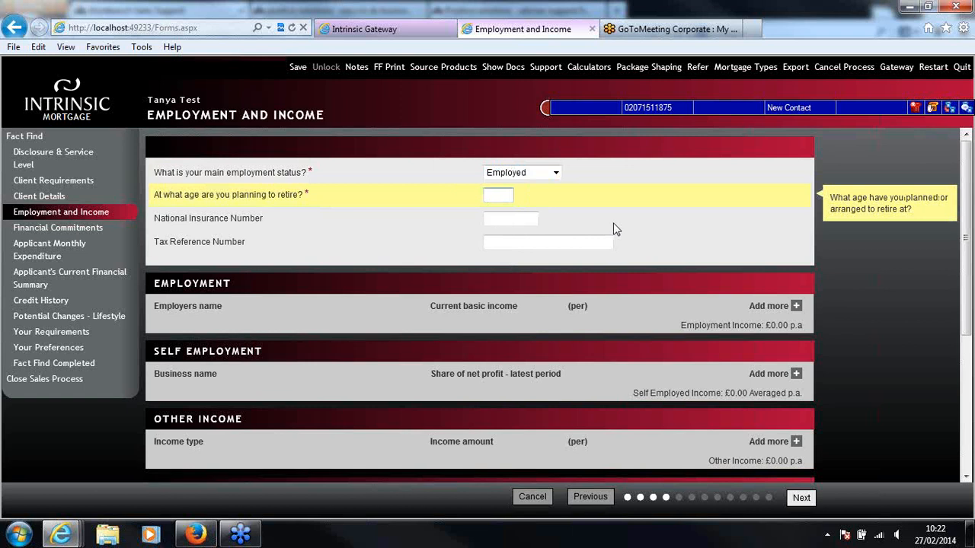
pyautogui.write('67')
pyautogui.click(608, 237)
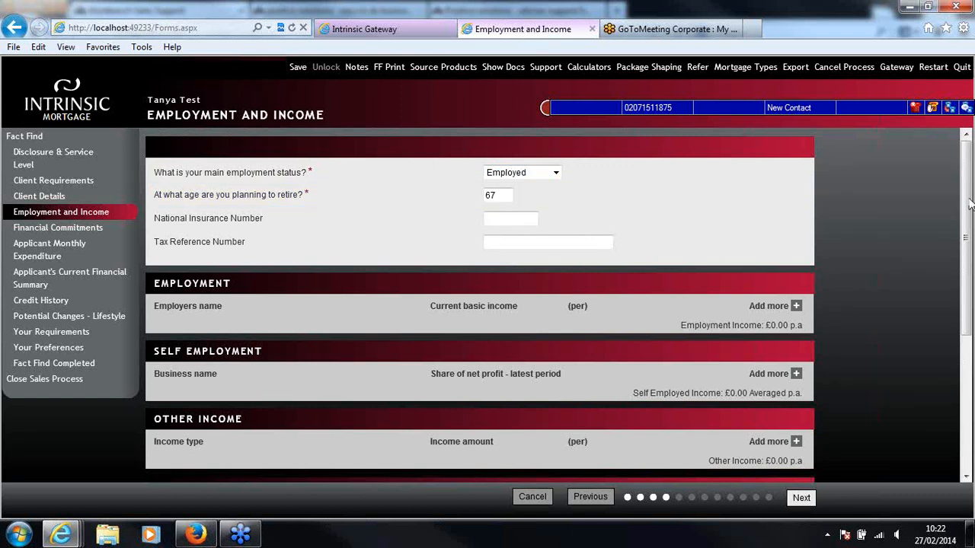
pyautogui.scroll(-1, 579, 233)
pyautogui.click(497, 191)
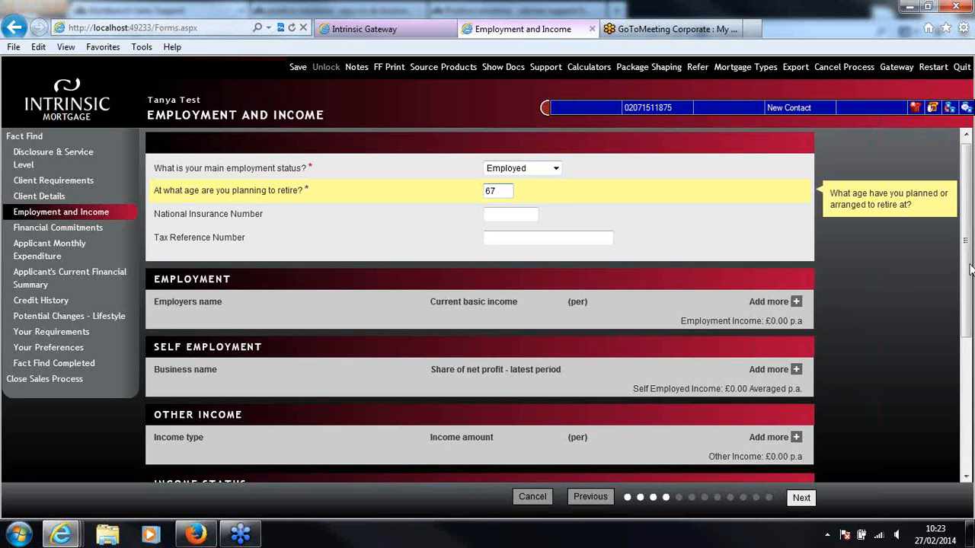
# Add an employment record with "St Bedes School" as the employer's name
pyautogui.moveTo(967, 270); pyautogui.dragTo(967, 281)
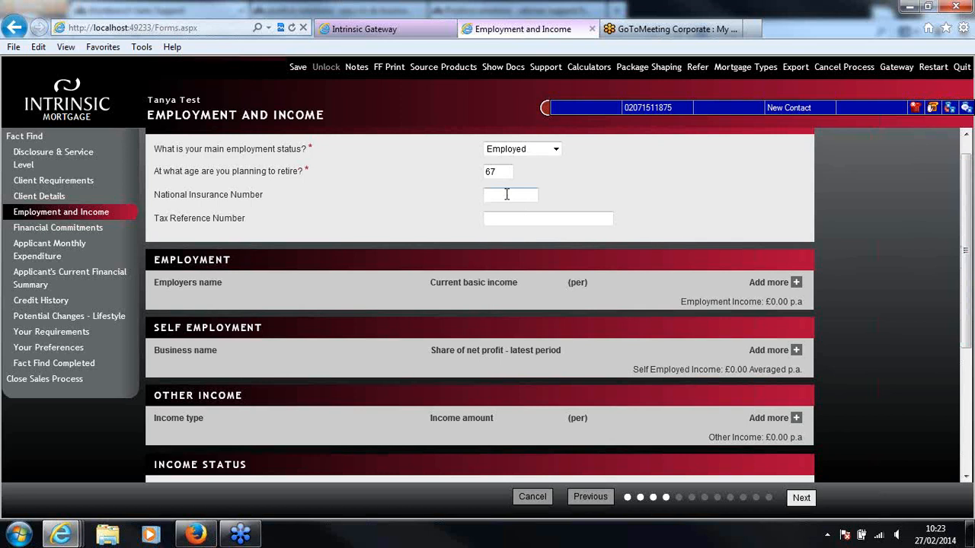
pyautogui.moveTo(967, 250); pyautogui.dragTo(967, 266)
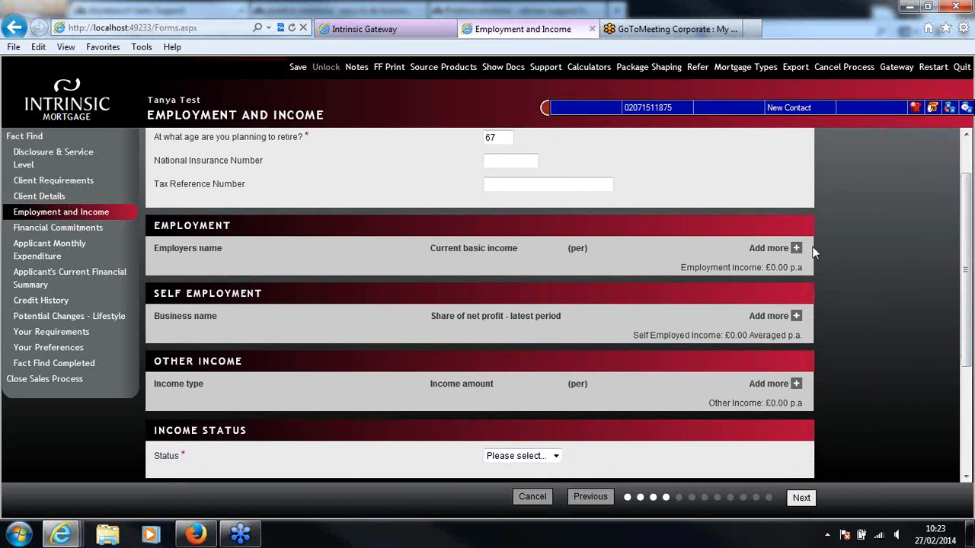
pyautogui.click(764, 251)
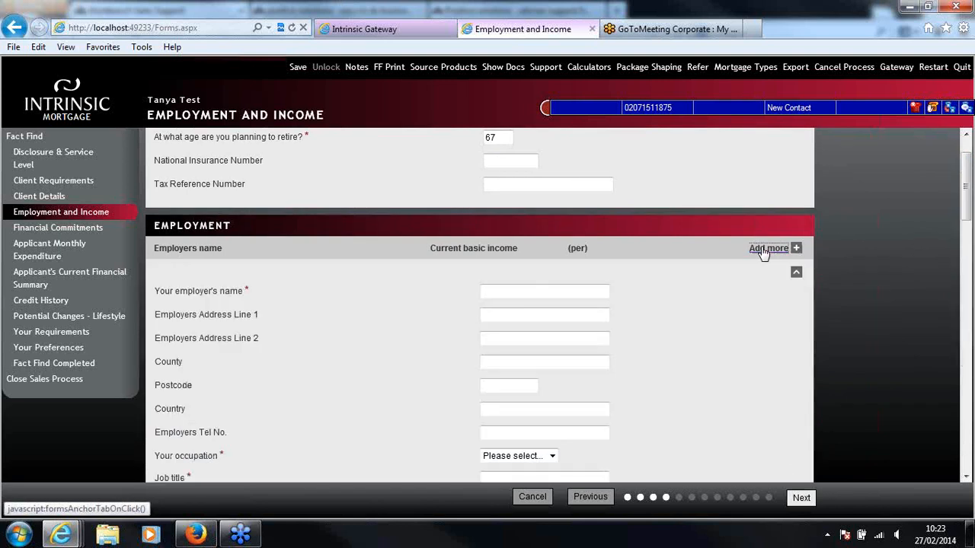
pyautogui.click(559, 290)
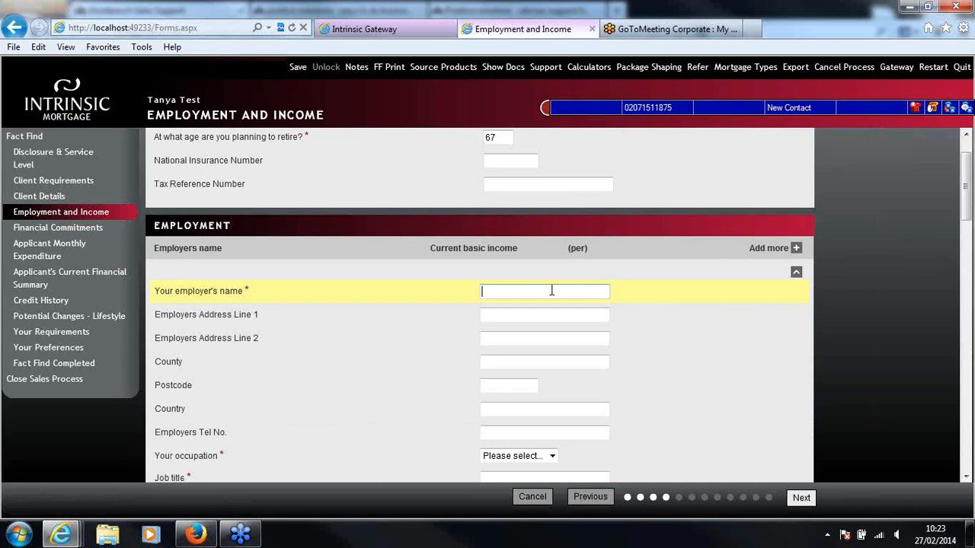
pyautogui.write('St Bedes Scholol')
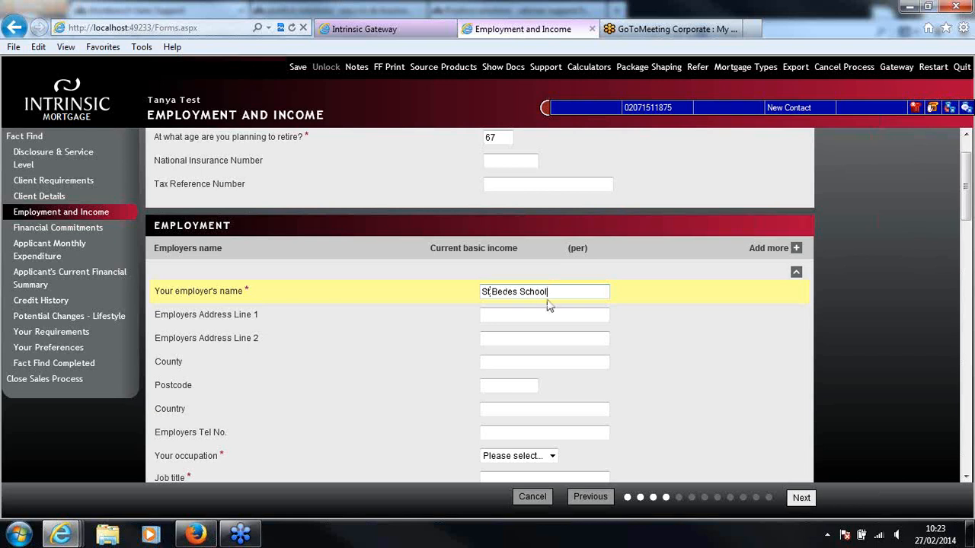
pyautogui.moveTo(965, 197); pyautogui.dragTo(964, 231)
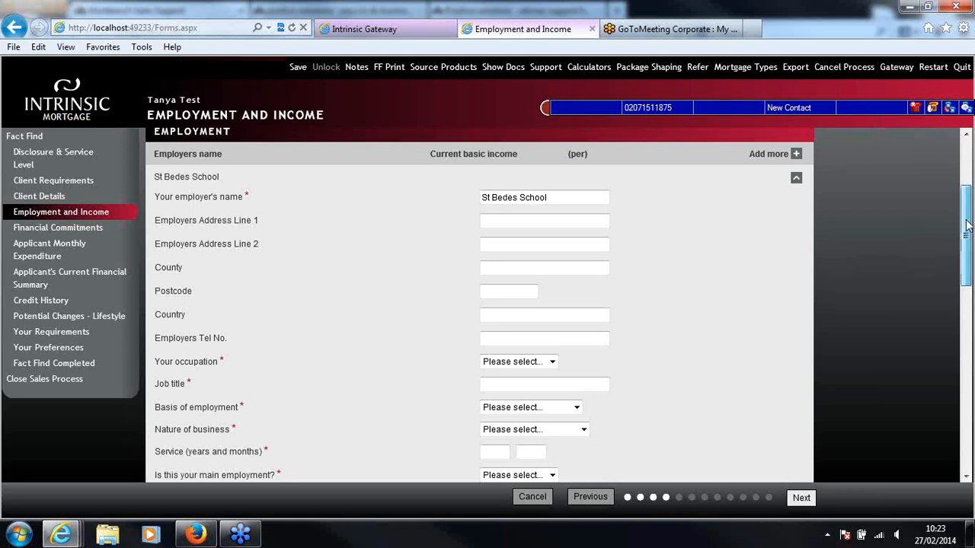
# Set the St Bedes School employment's occupation to Professional and enter "Teacher" as the job title
pyautogui.moveTo(967, 226); pyautogui.dragTo(968, 246)
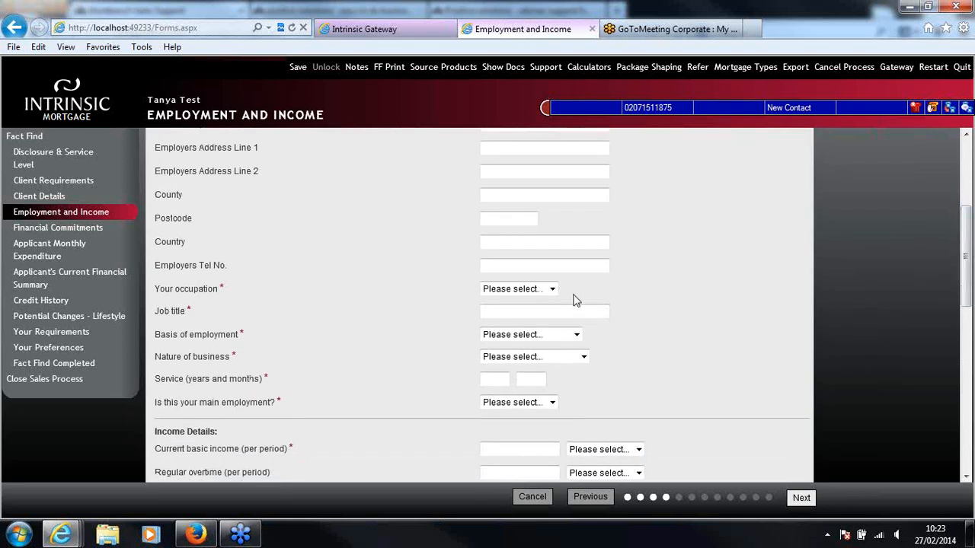
pyautogui.click(545, 293)
pyautogui.click(548, 313)
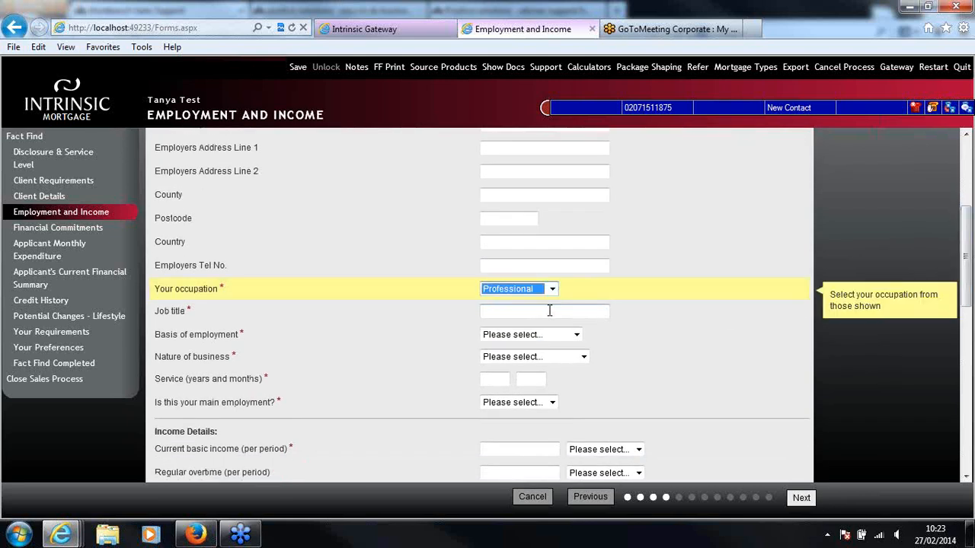
pyautogui.click(549, 312)
pyautogui.write('Te')
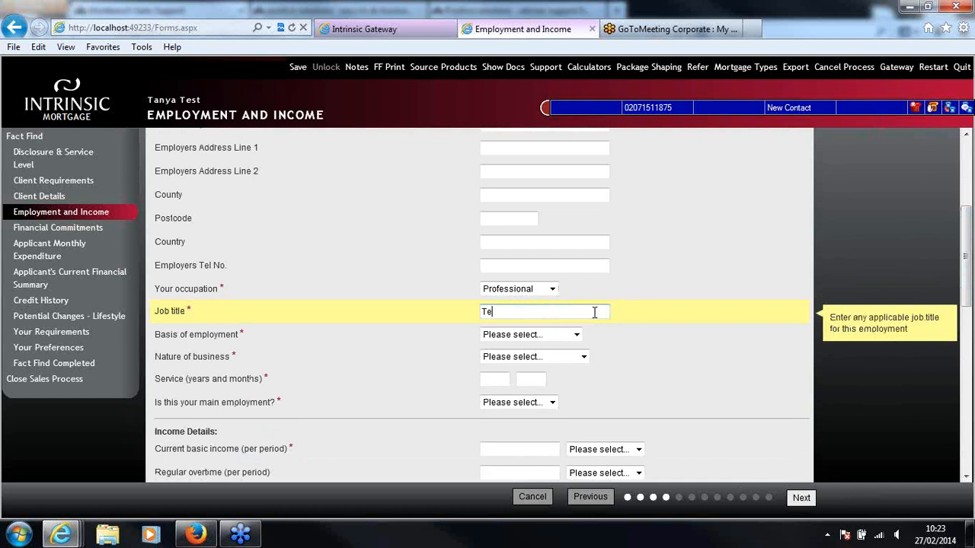
pyautogui.write('acher')
# Set the basis of employment to Permanent Full-Time and the nature of business to Education
pyautogui.moveTo(968, 288); pyautogui.dragTo(967, 299)
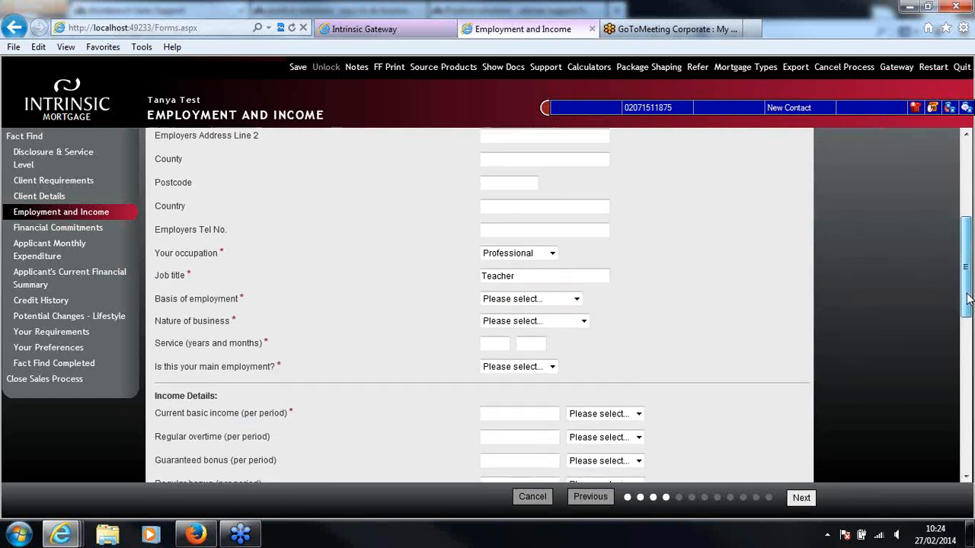
pyautogui.click(576, 297)
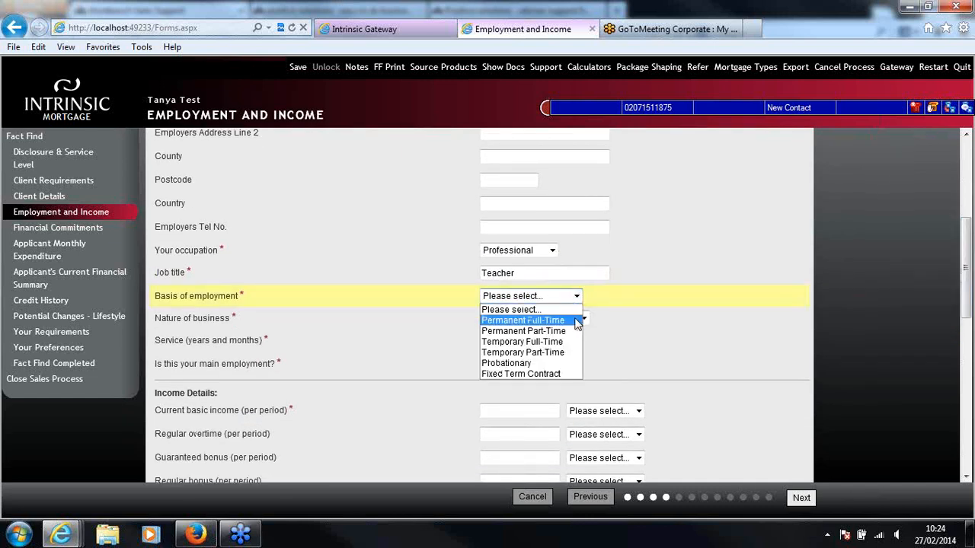
pyautogui.click(576, 322)
pyautogui.click(582, 318)
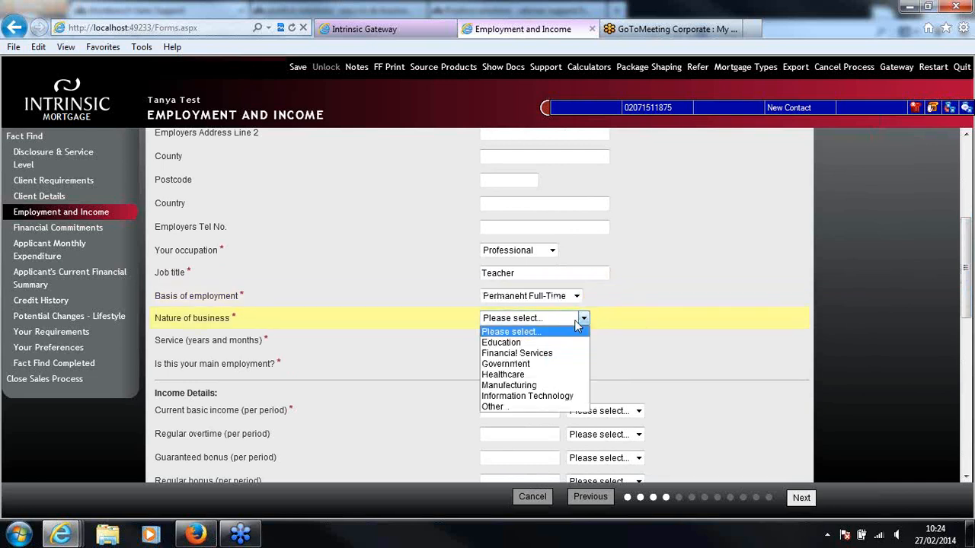
pyautogui.click(577, 342)
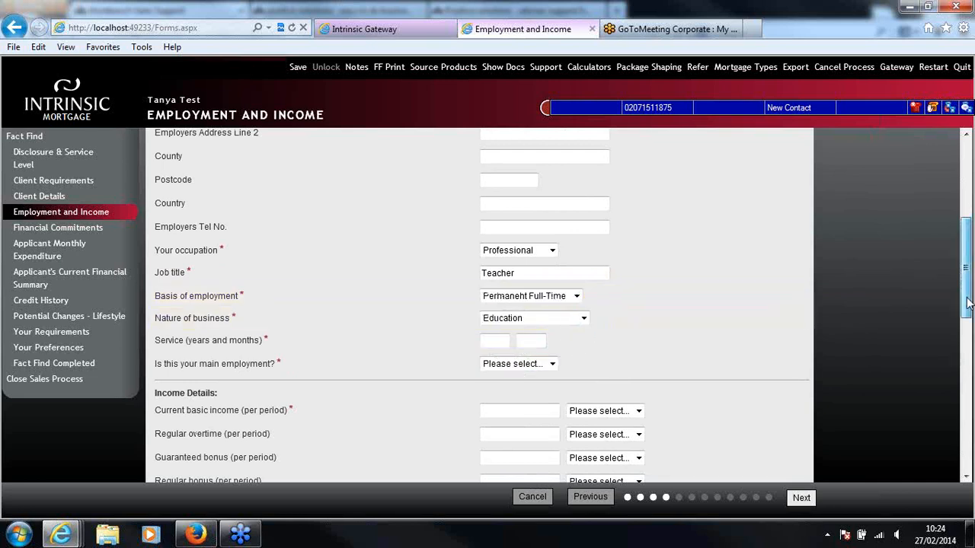
# Enter 2 years of service and mark this job as the client's main employment
pyautogui.scroll(-1, 832, 308)
pyautogui.press('Tab')
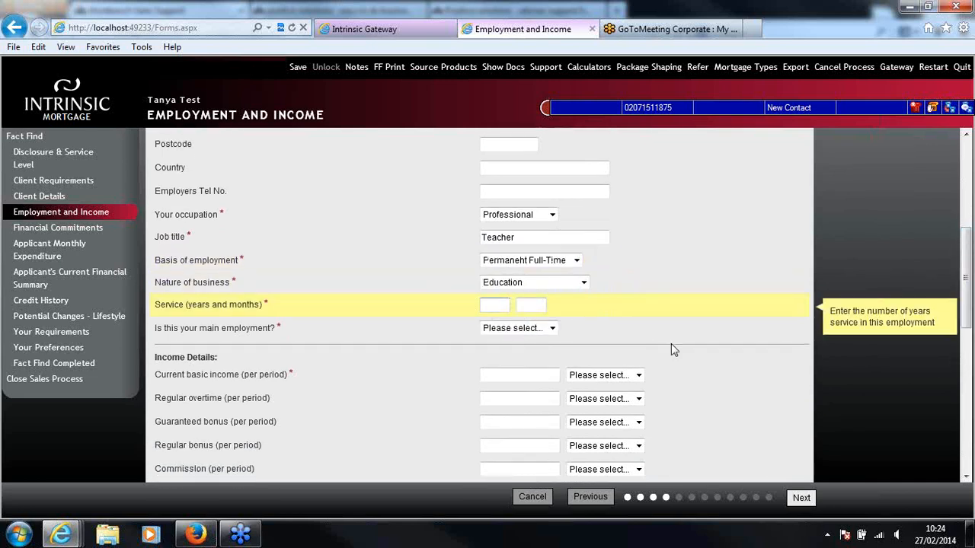
pyautogui.moveTo(968, 254); pyautogui.dragTo(968, 272)
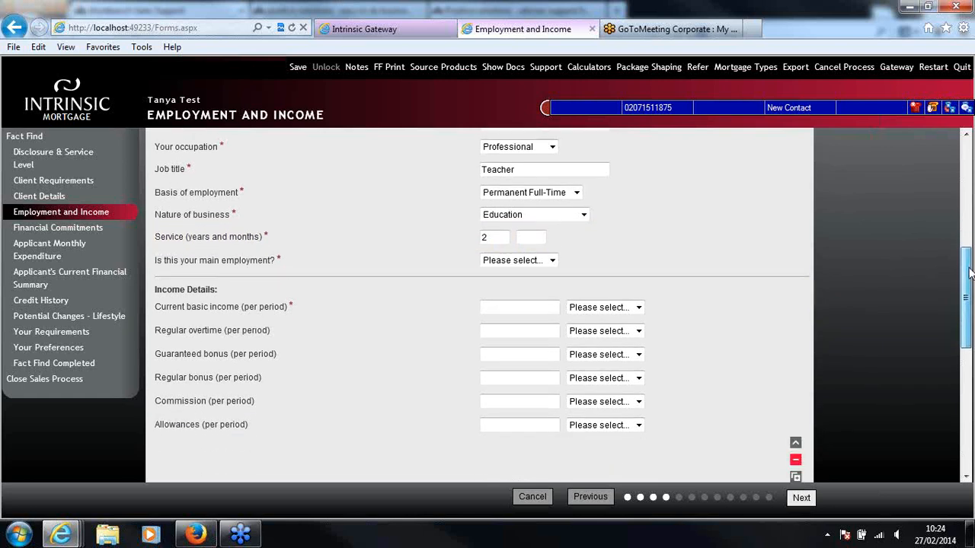
pyautogui.click(550, 260)
pyautogui.click(541, 284)
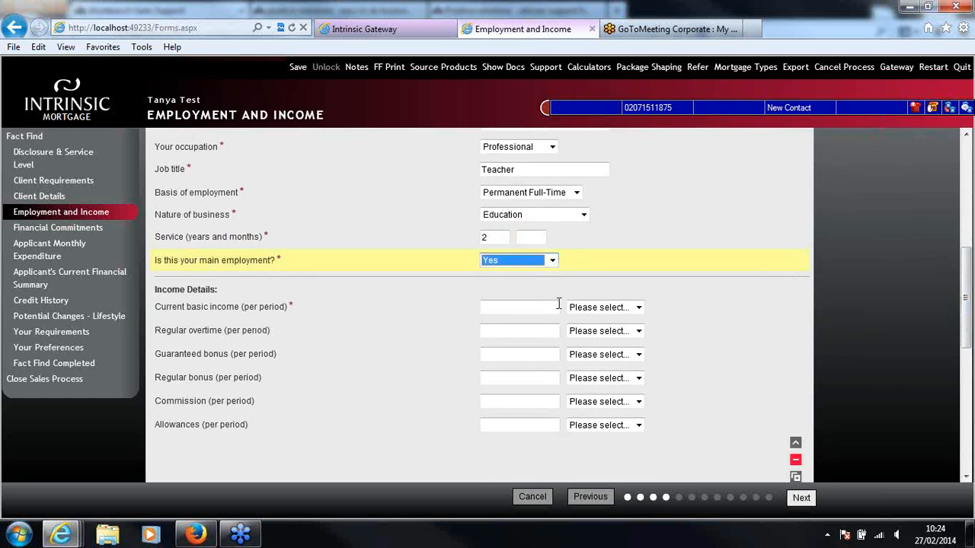
# Enter a current basic income of £25,000 paid annually and collapse the completed employment record
pyautogui.press('Tab')
pyautogui.write('25000')
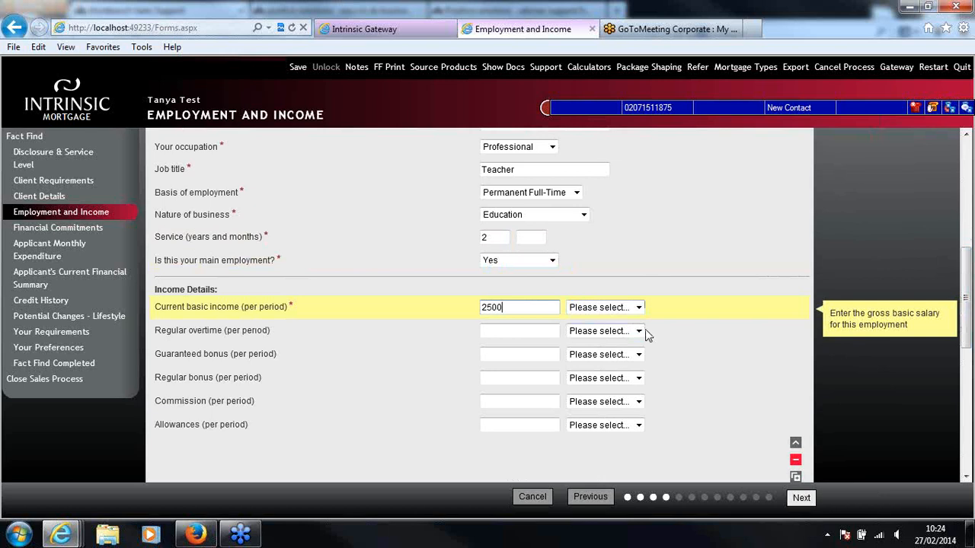
pyautogui.click(713, 327)
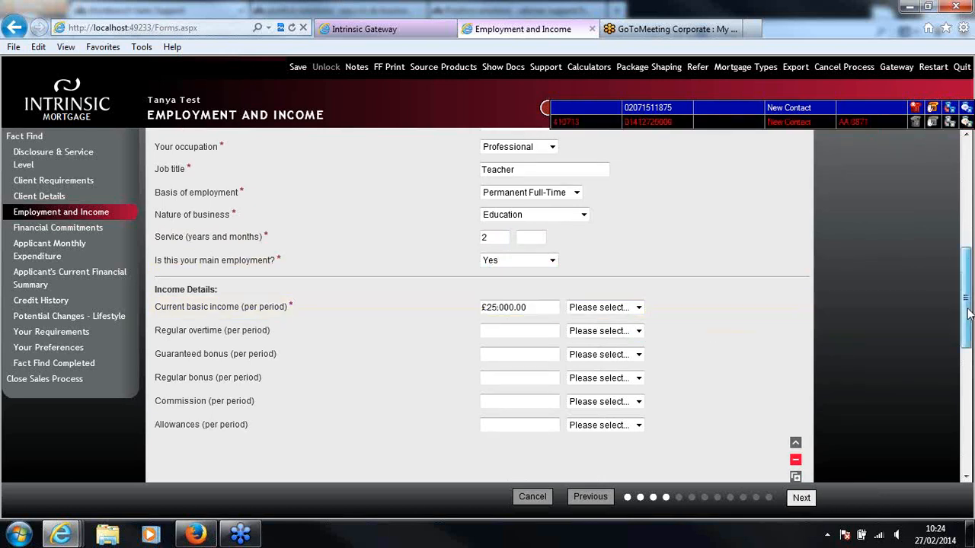
pyautogui.moveTo(967, 308); pyautogui.dragTo(967, 320)
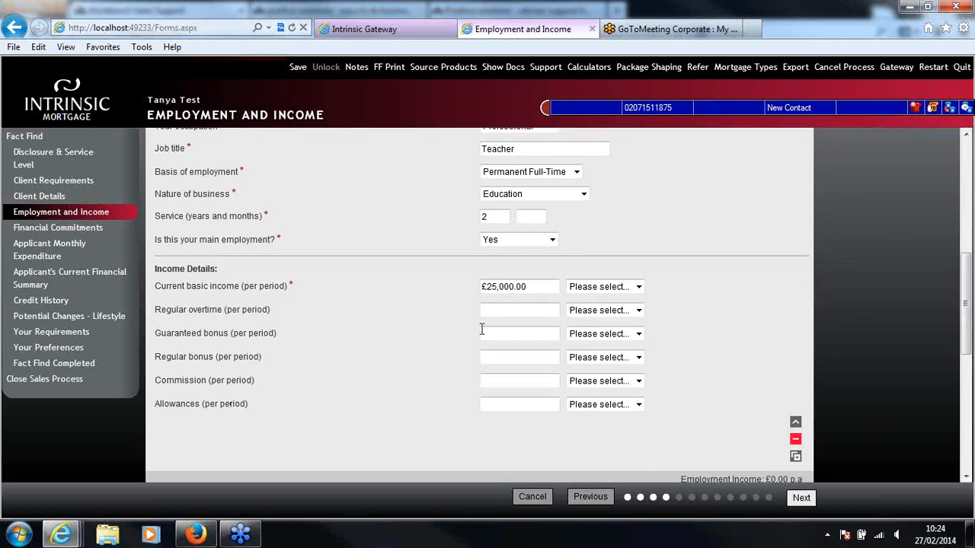
pyautogui.click(638, 286)
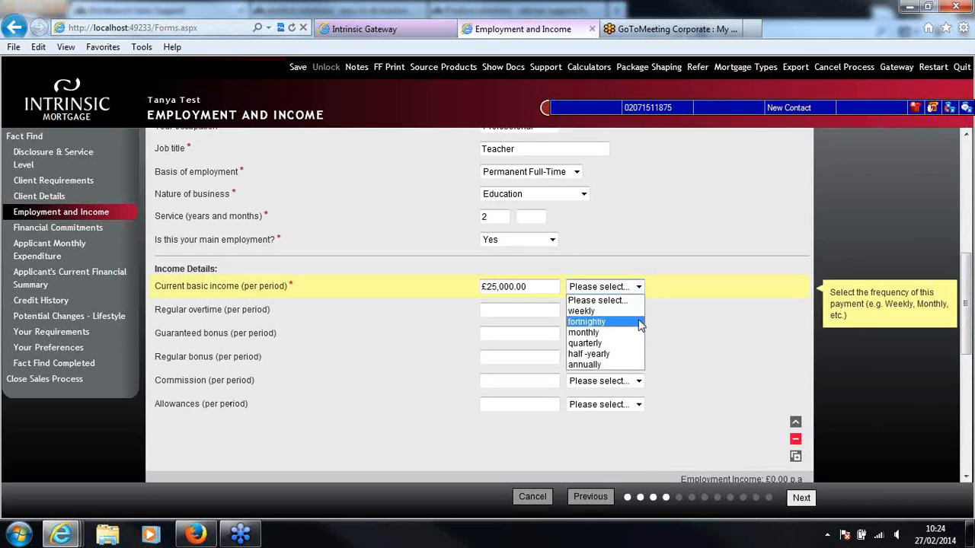
pyautogui.click(636, 366)
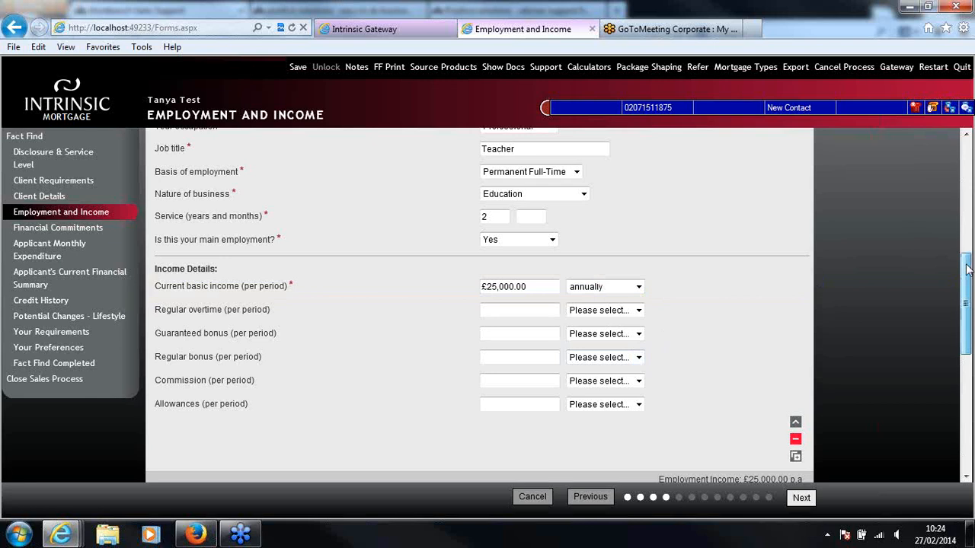
pyautogui.moveTo(967, 268); pyautogui.dragTo(967, 279)
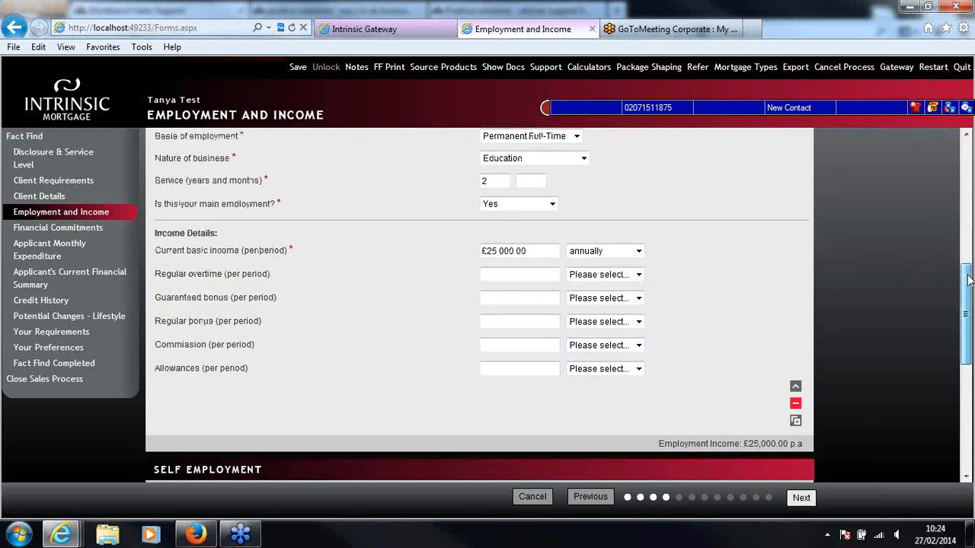
pyautogui.click(796, 389)
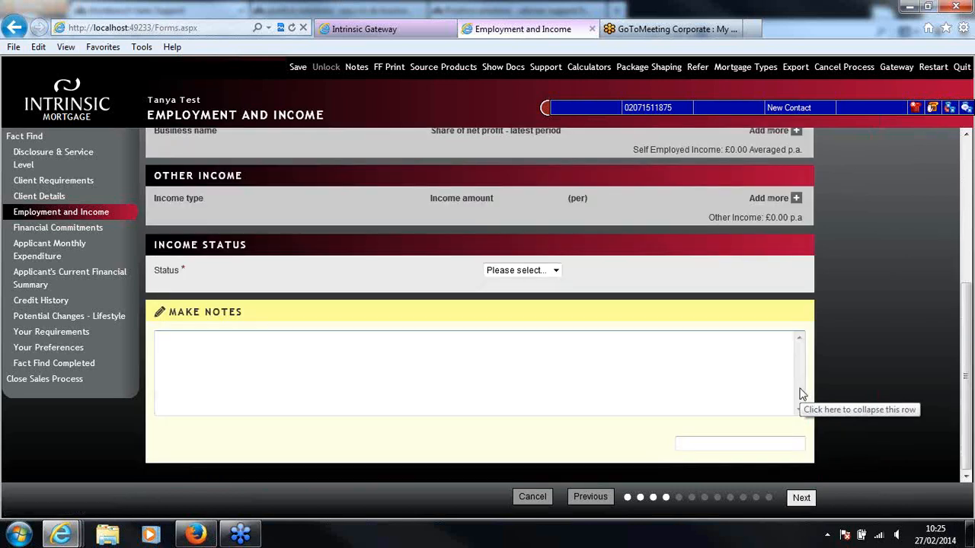
# Set the applicant's income status to Full Status
pyautogui.scroll(2, 969, 315)
pyautogui.scroll(4, 969, 315)
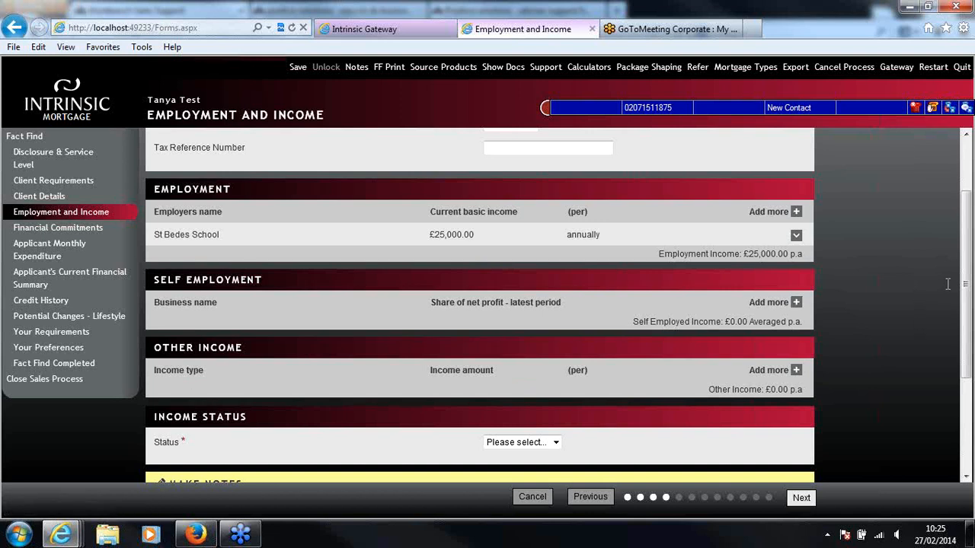
pyautogui.moveTo(966, 287); pyautogui.dragTo(966, 312)
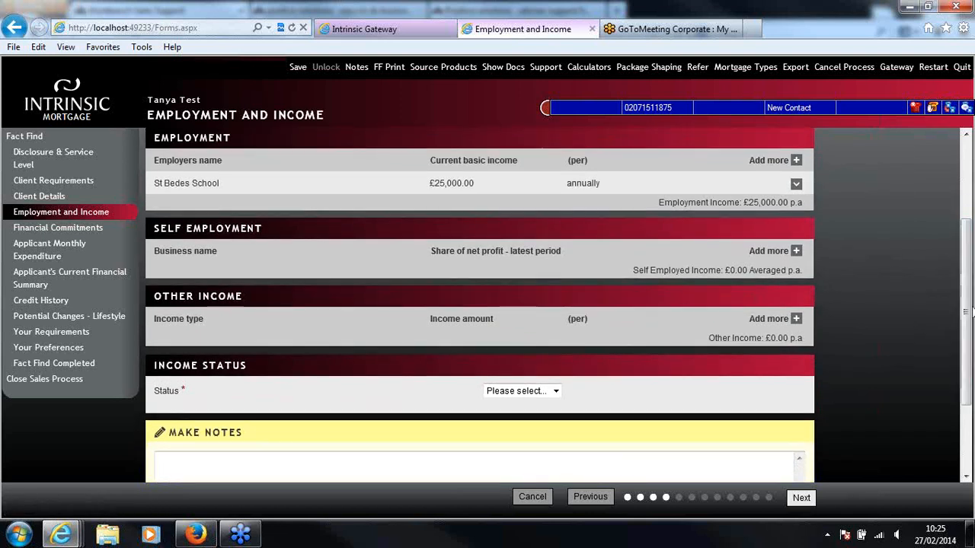
pyautogui.click(553, 392)
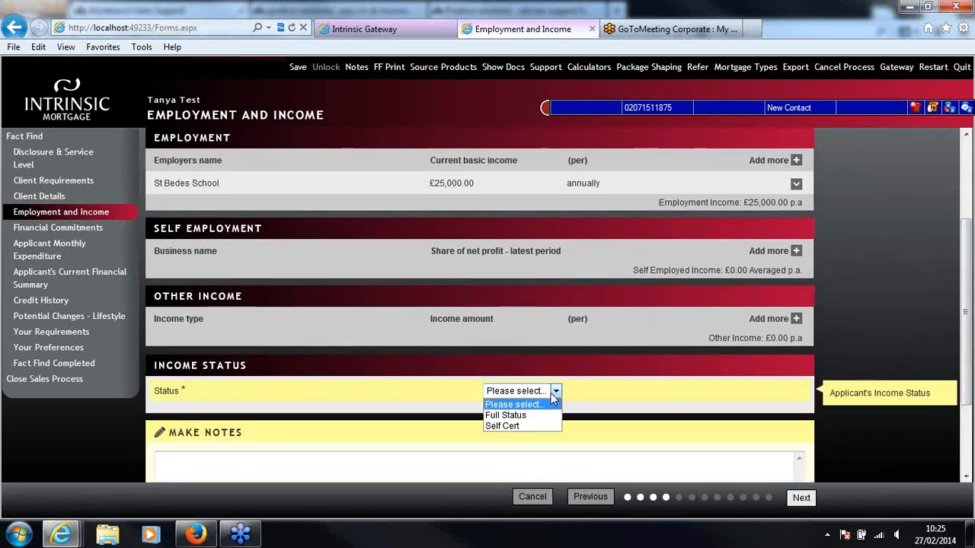
pyautogui.click(553, 417)
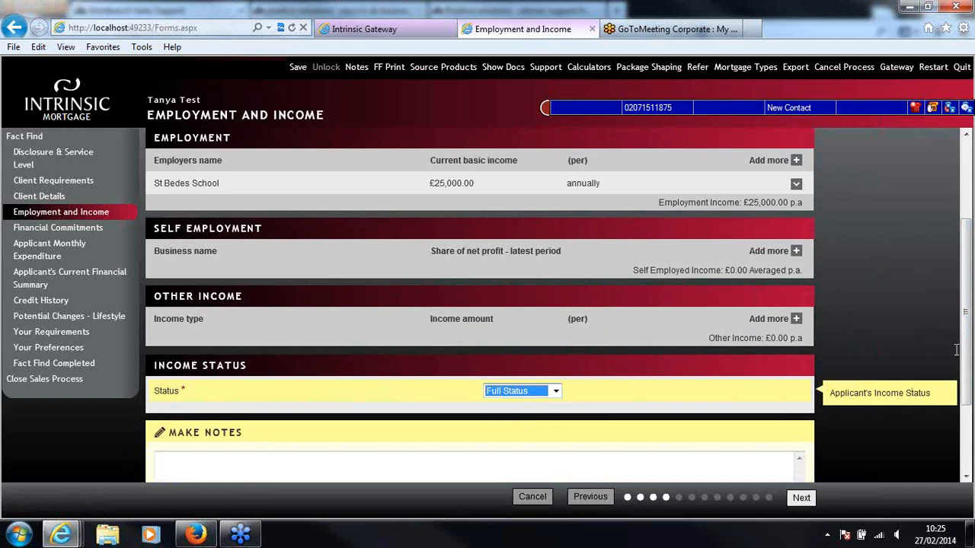
pyautogui.moveTo(971, 326); pyautogui.dragTo(971, 371)
pyautogui.click(357, 381)
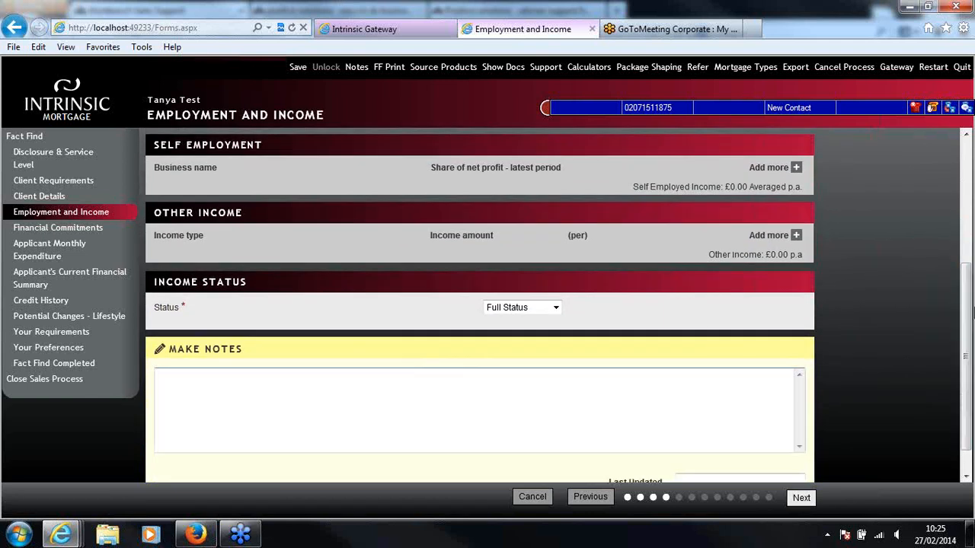
pyautogui.scroll(1, 969, 339)
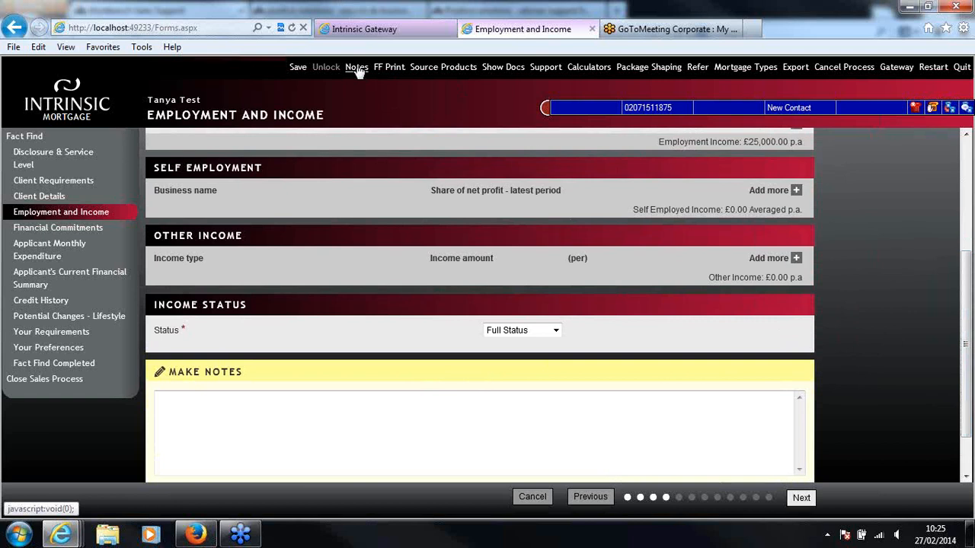
# Enter 2 in the months part of the length of service and continue to Financial Commitments
pyautogui.click(802, 498)
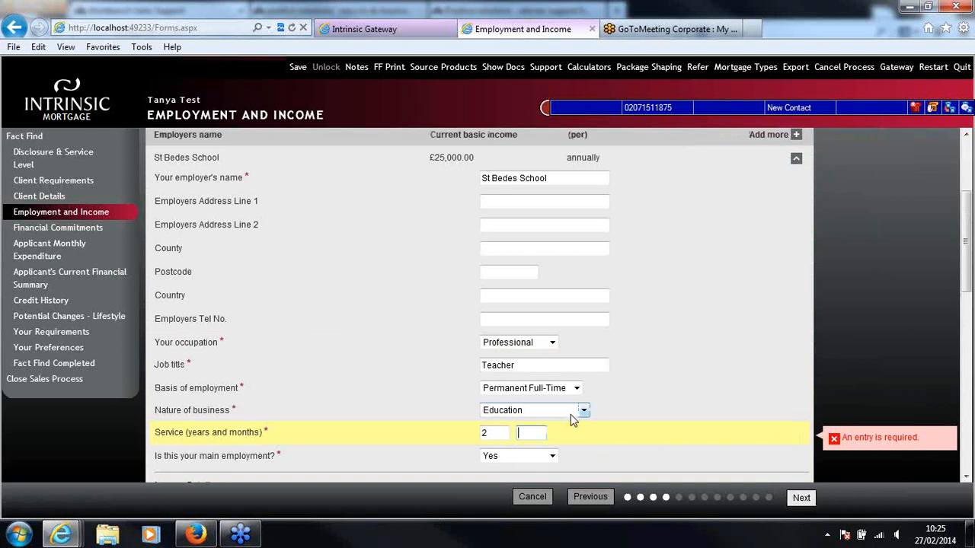
pyautogui.write('2')
pyautogui.moveTo(970, 283); pyautogui.dragTo(969, 356)
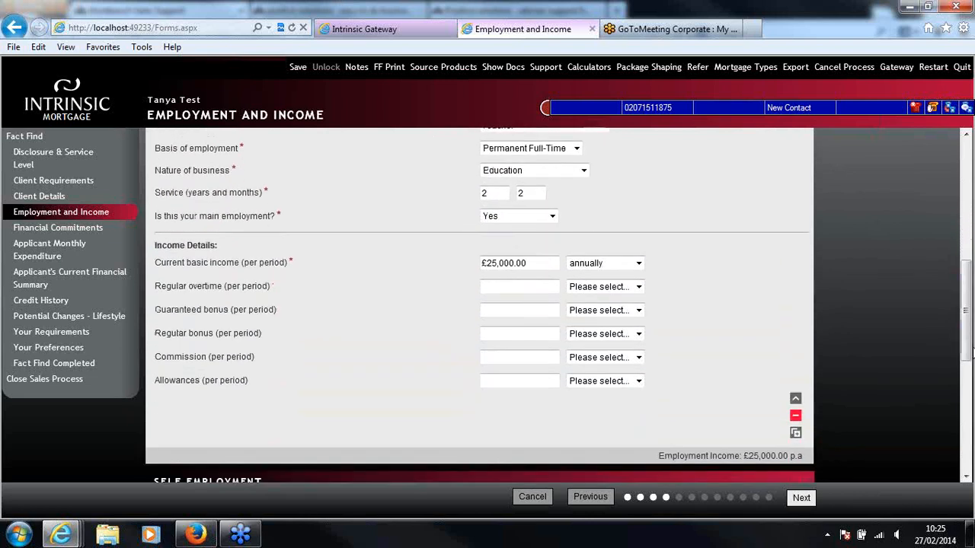
pyautogui.click(802, 498)
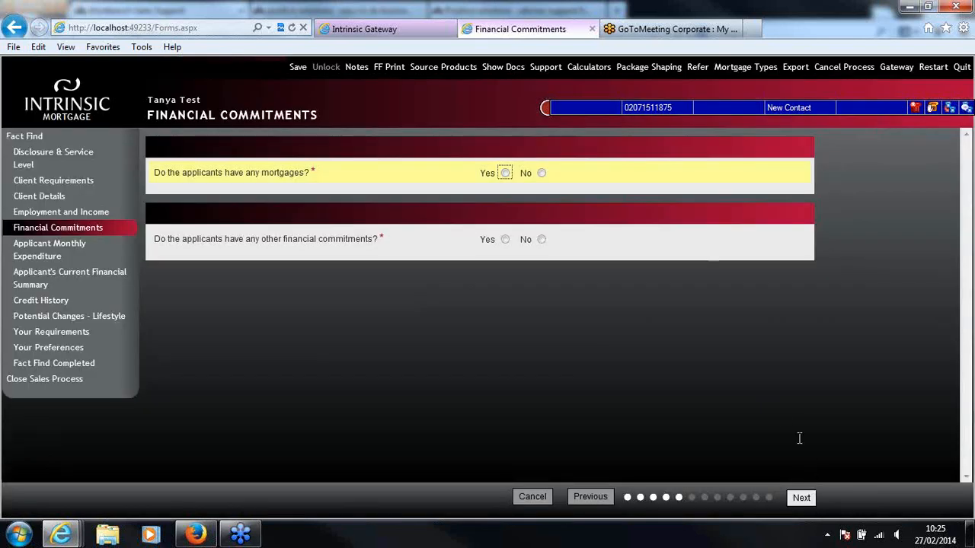
# Answer No to both existing mortgages and other financial commitments, and continue to Applicant Monthly Expenditure
pyautogui.click(541, 174)
pyautogui.click(542, 240)
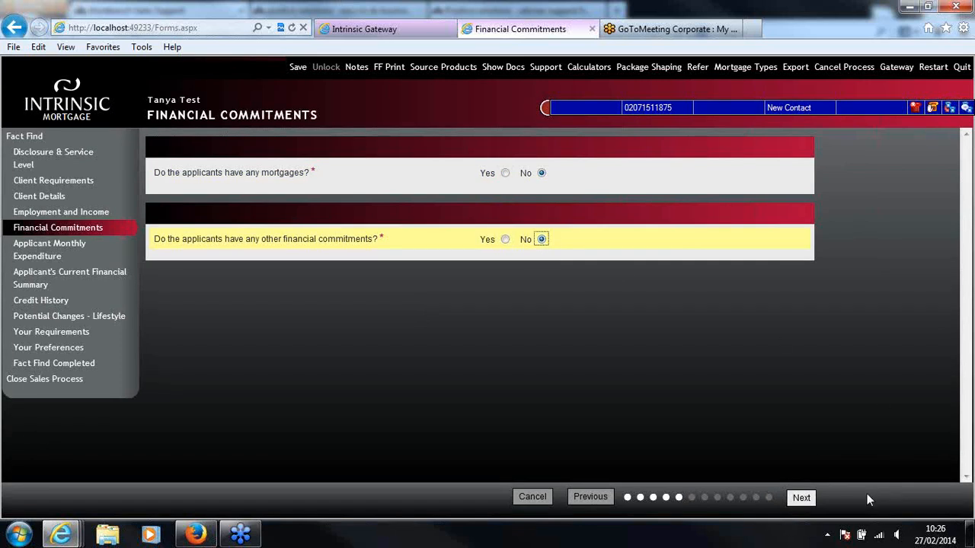
pyautogui.click(803, 497)
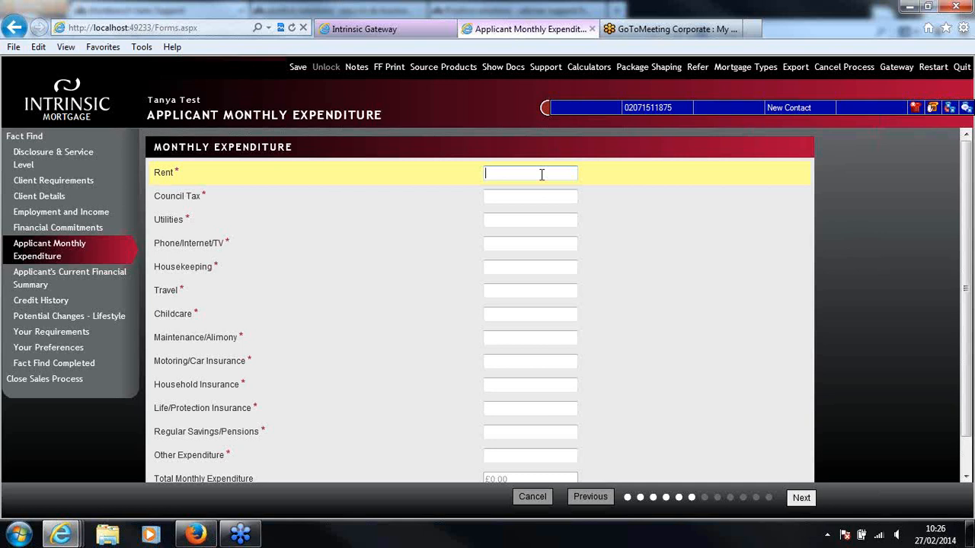
# Enter 0.00 as the monthly expenditure for Rent, Council Tax and Utilities
pyautogui.write('0.00')
pyautogui.click(534, 192)
pyautogui.write('0.00')
pyautogui.click(541, 221)
pyautogui.write('0.00')
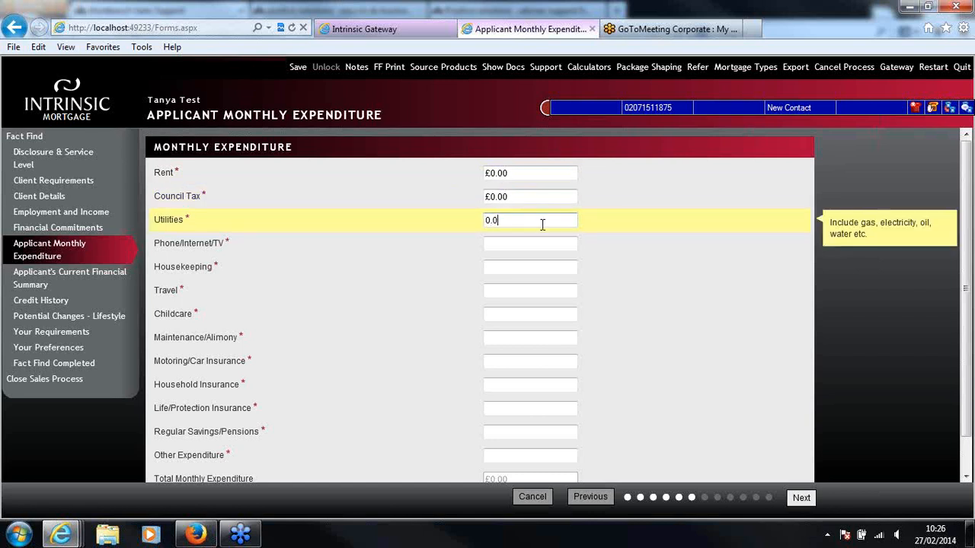
# Enter monthly expenditure of 40 for Phone/Internet/TV, 0 for Housekeeping and 100 for Travel
pyautogui.click(531, 242)
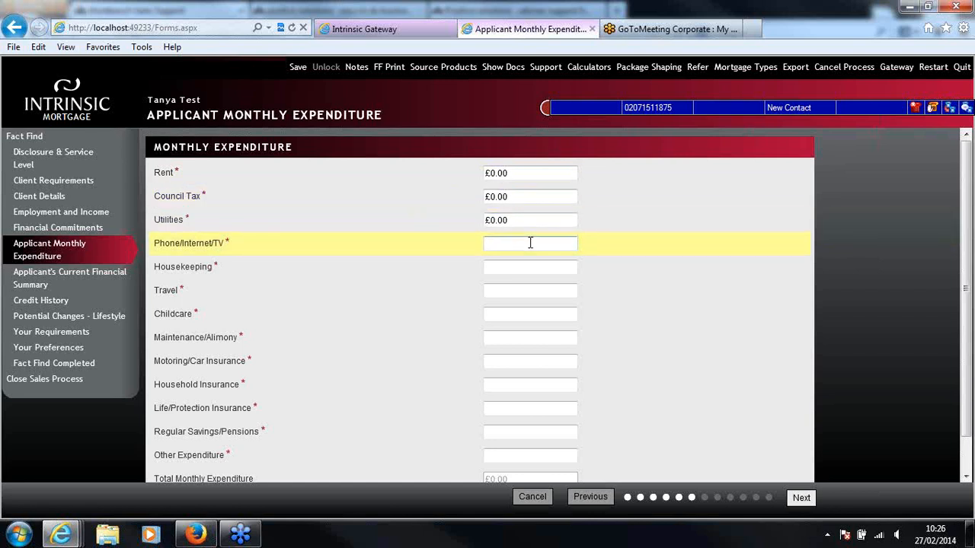
pyautogui.write('40')
pyautogui.click(533, 264)
pyautogui.write('0')
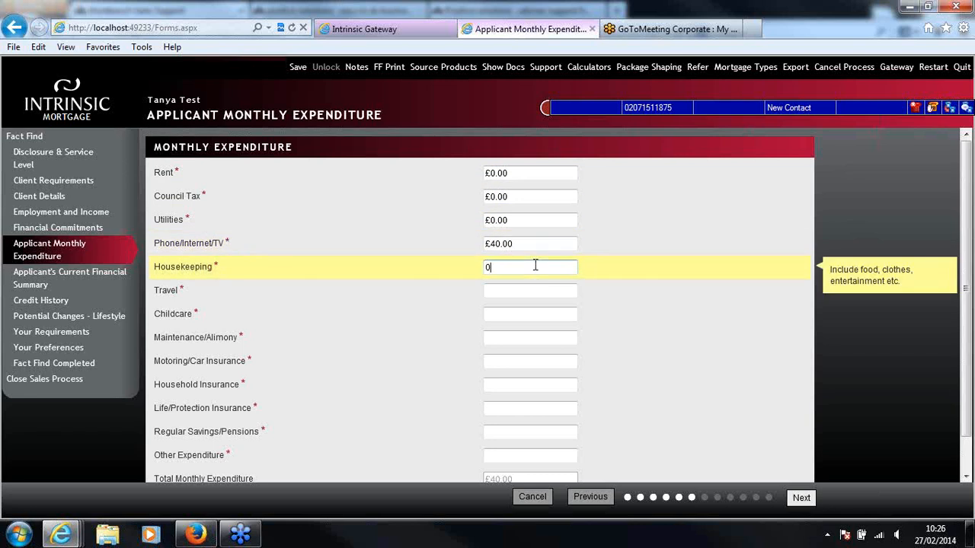
pyautogui.click(533, 297)
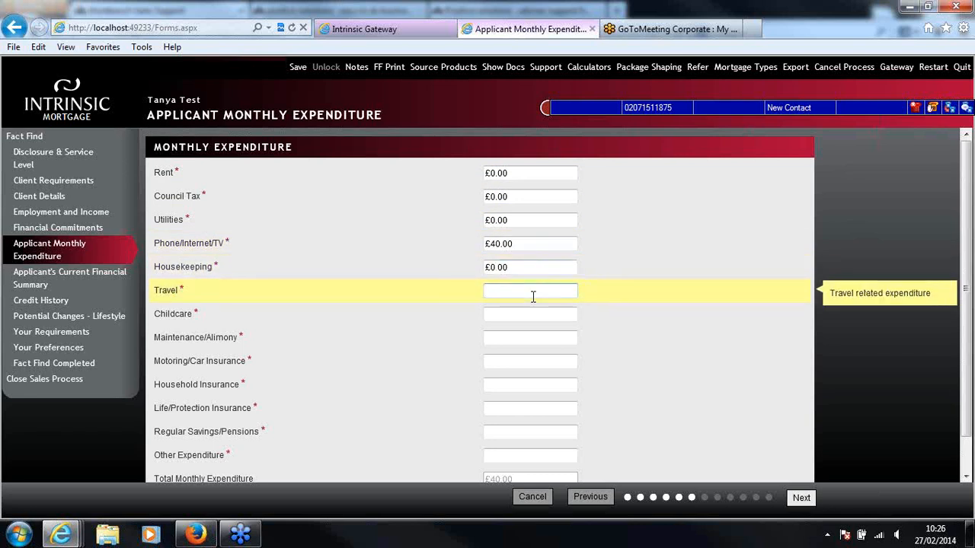
pyautogui.write('100')
# Enter 0 as the monthly expenditure for both Childcare and Maintenance/Alimony
pyautogui.click(529, 316)
pyautogui.write('0')
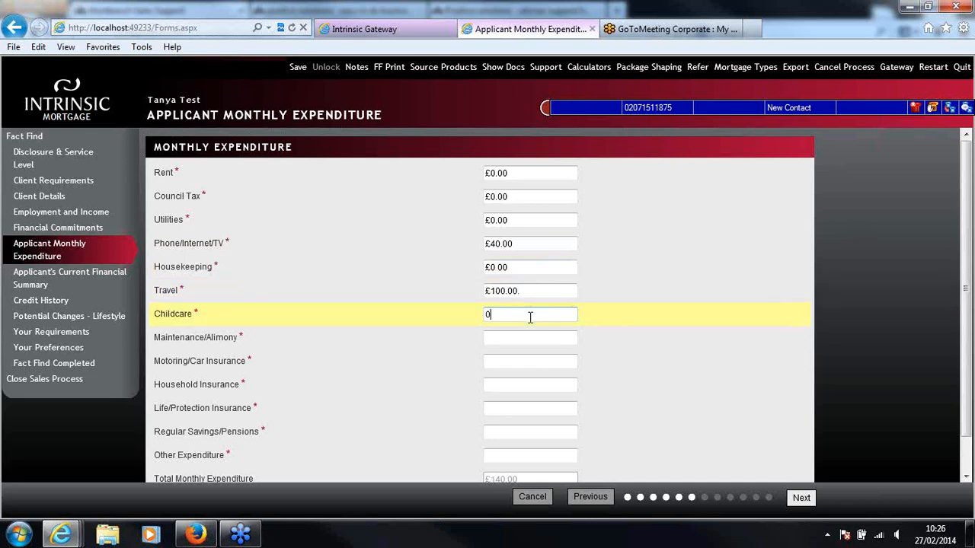
pyautogui.click(519, 337)
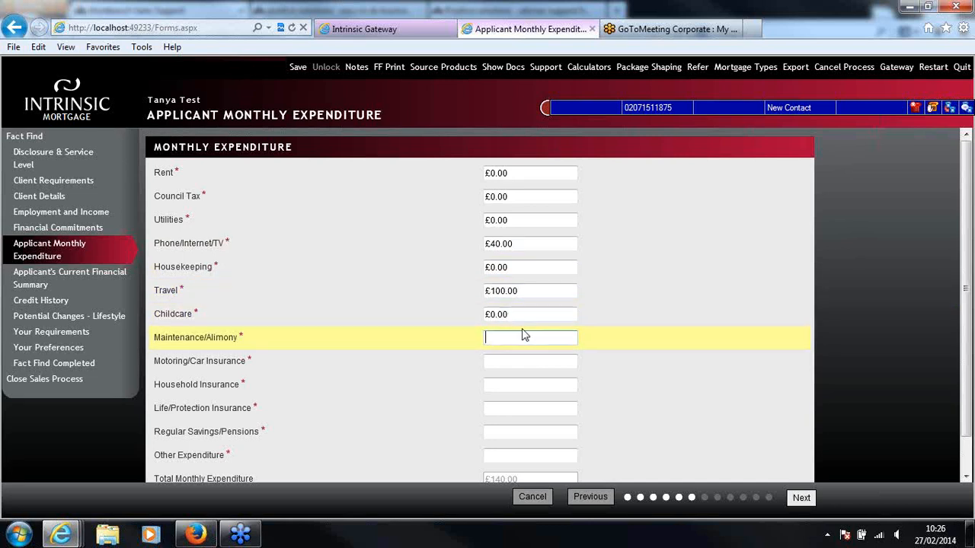
pyautogui.scroll(-1, 522, 335)
pyautogui.write('0')
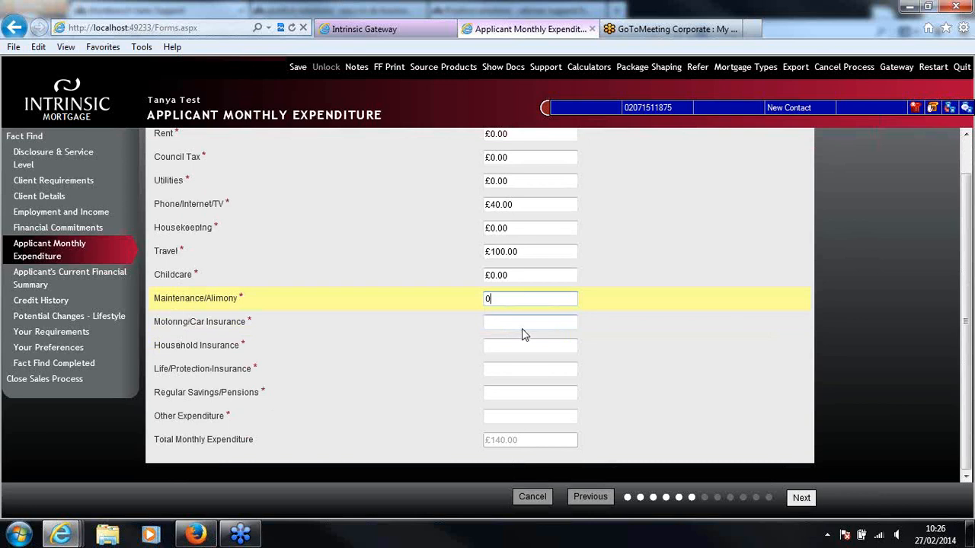
# Enter monthly expenditure of 50 for Motoring/Car Insurance and 0 for Household Insurance
pyautogui.click(523, 323)
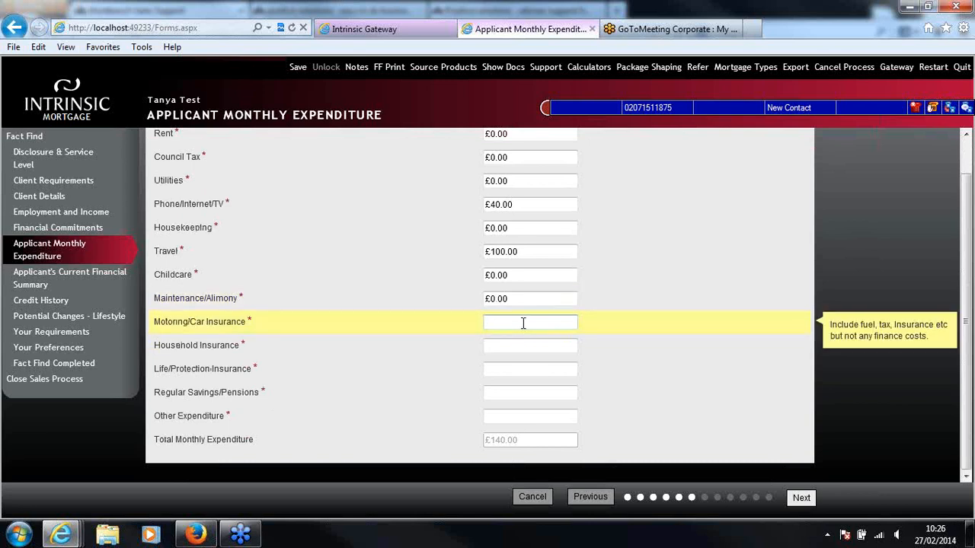
pyautogui.write('50')
pyautogui.click(527, 346)
pyautogui.write('0')
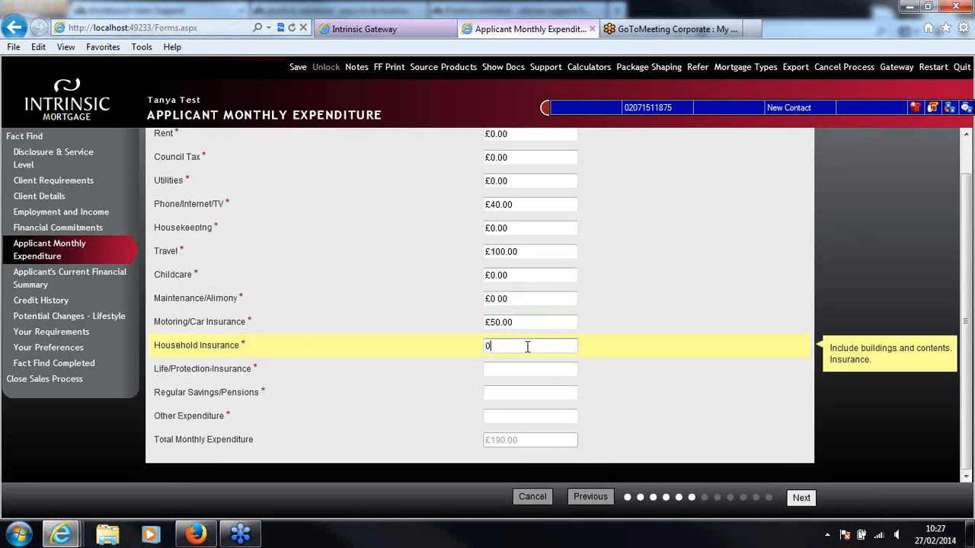
# Enter monthly expenditure of 0 for Life/Protection Insurance, 40 for Regular Savings/Pensions and 100 for Other Expenditure
pyautogui.click(517, 370)
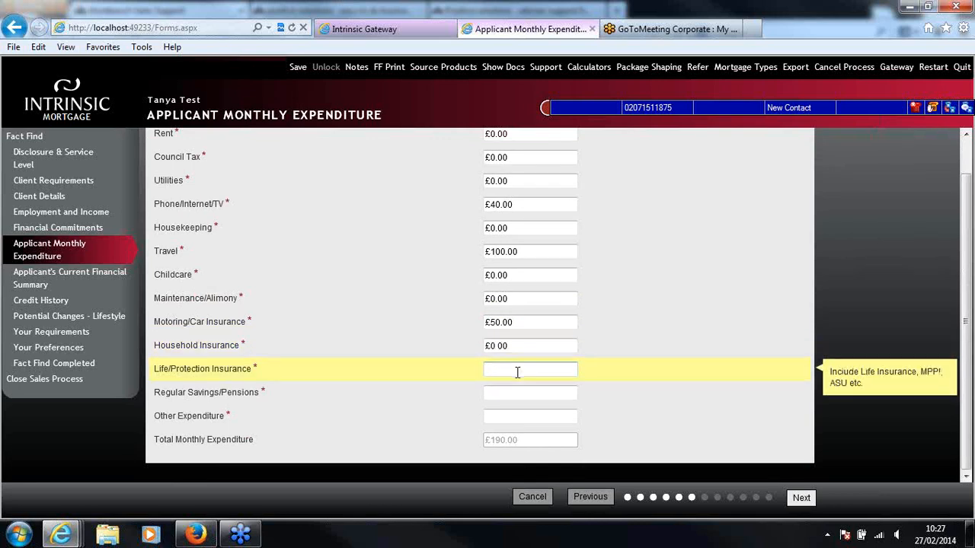
pyautogui.write('0')
pyautogui.click(526, 394)
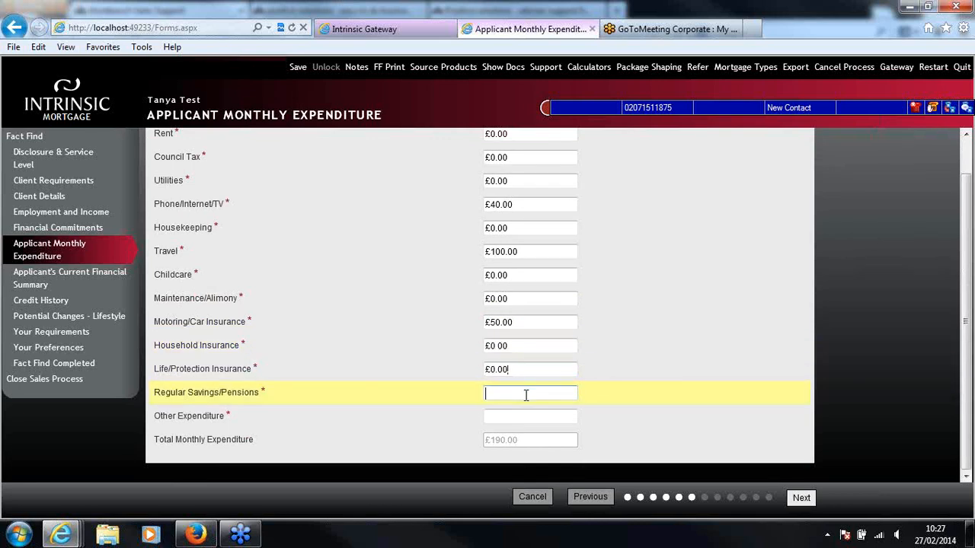
pyautogui.write('40')
pyautogui.click(533, 415)
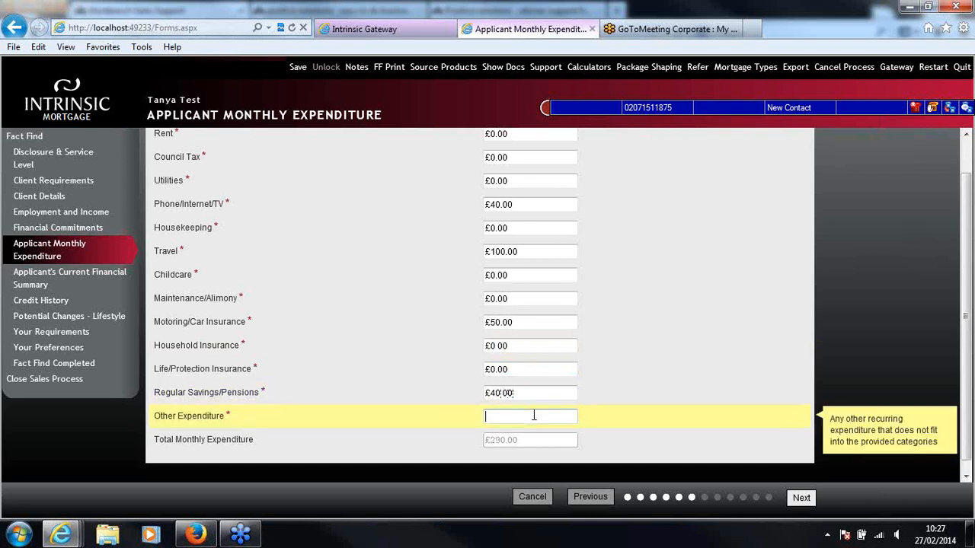
pyautogui.write('100')
pyautogui.click(877, 369)
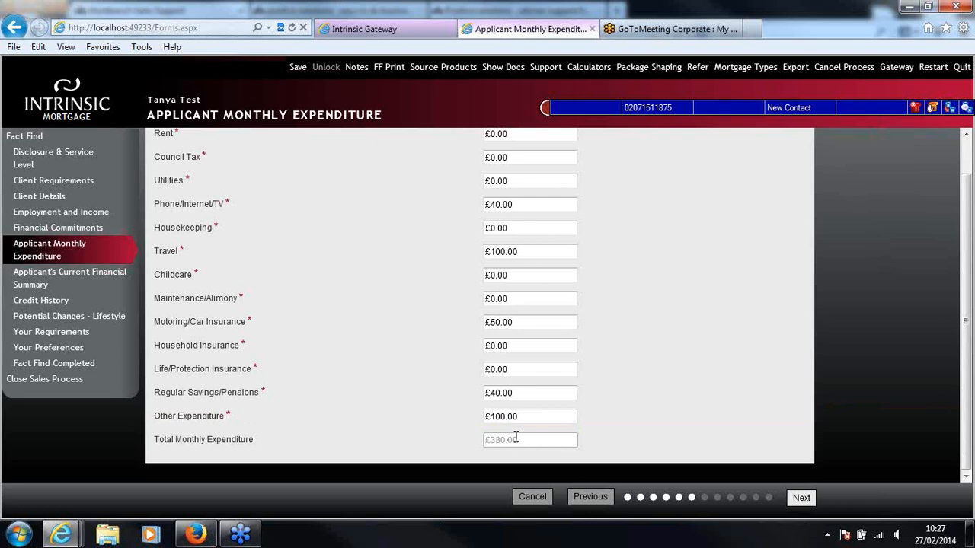
# Change the Other Expenditure amount to 50 and dismiss the Windows color scheme prompt
pyautogui.click(500, 417)
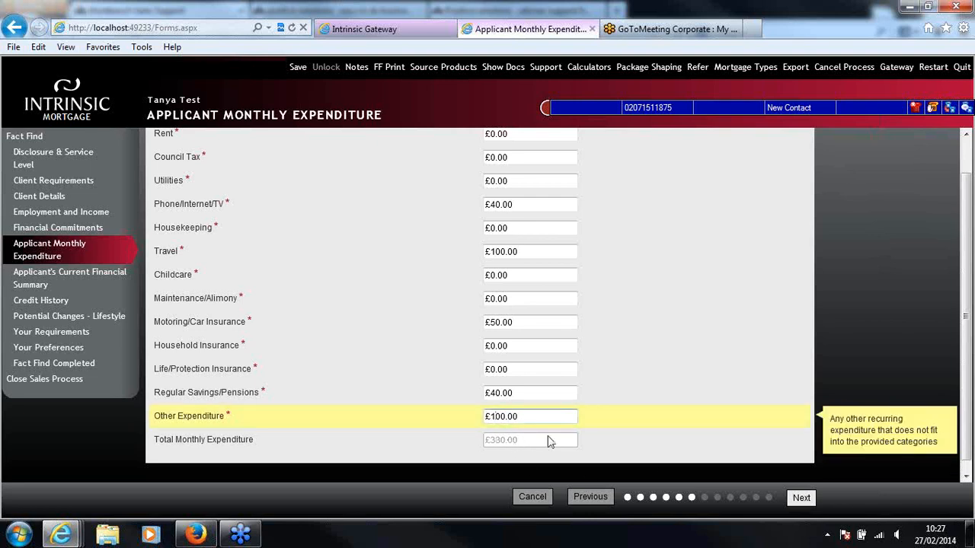
pyautogui.press('BackSpace')
pyautogui.press('BackSpace')
pyautogui.write('5')
pyautogui.click(637, 438)
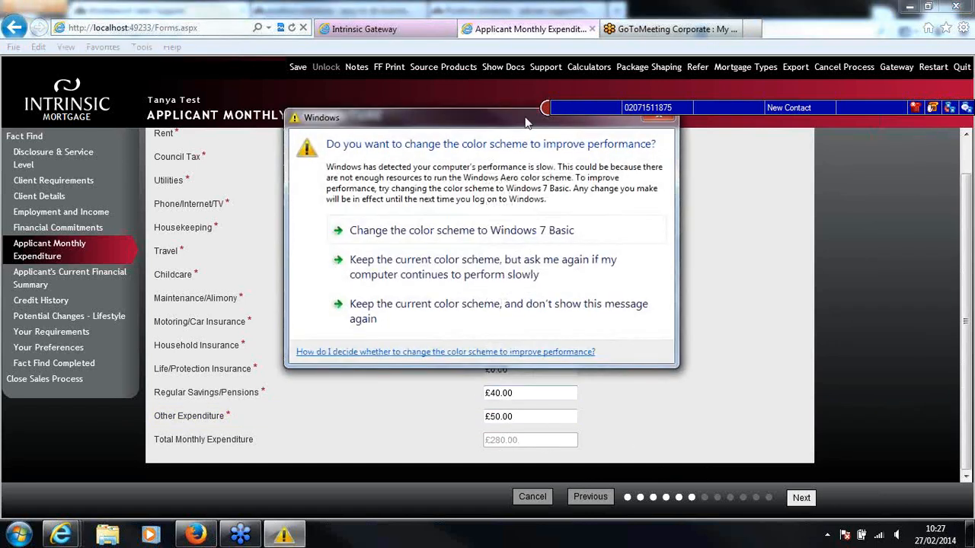
pyautogui.click(649, 136)
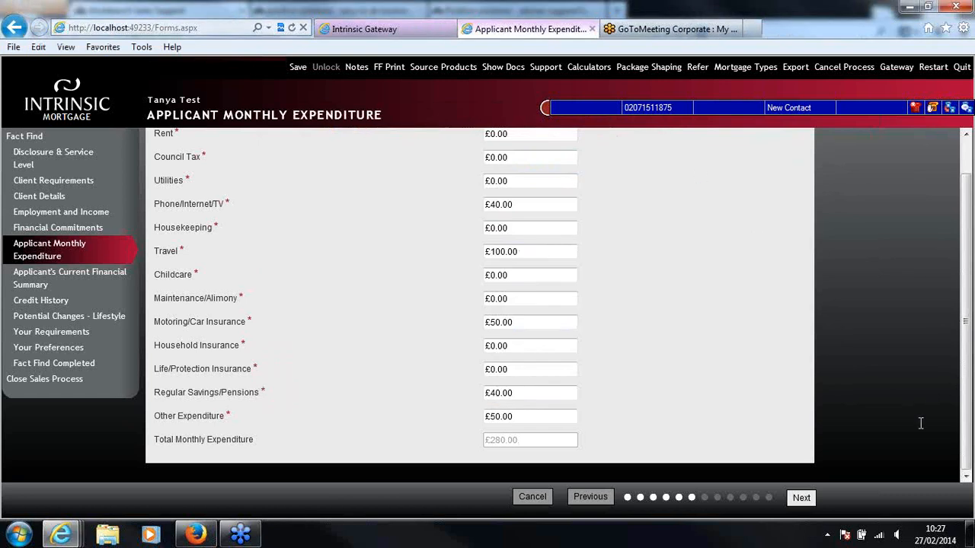
# Review and submit the monthly expenditure figures, continuing past the financial summary to the Credit History page
pyautogui.scroll(1, 971, 442)
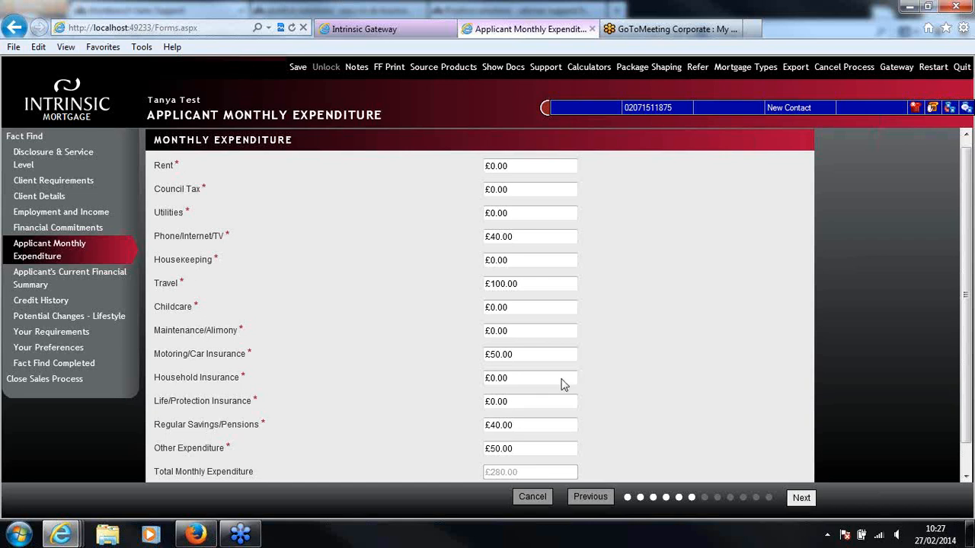
pyautogui.scroll(-1, 618, 261)
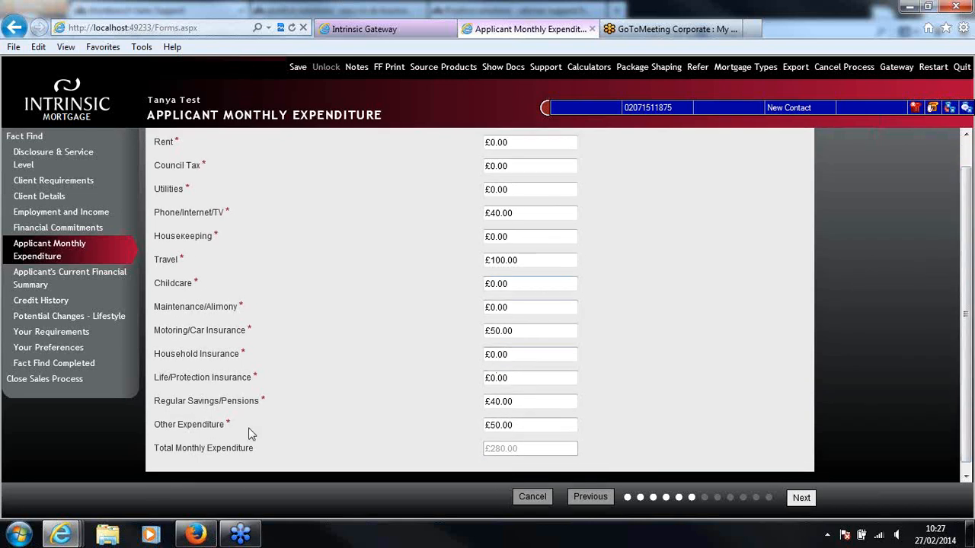
pyautogui.click(807, 502)
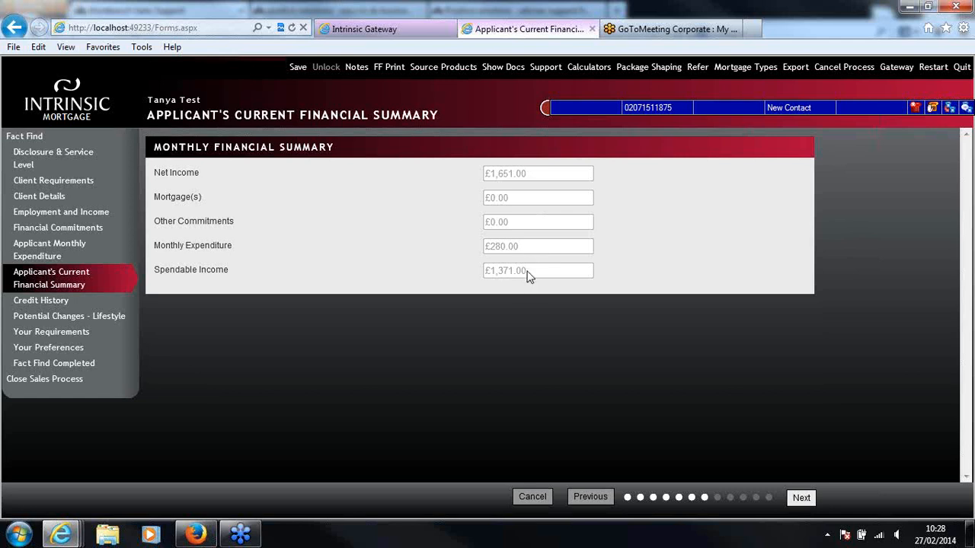
pyautogui.click(800, 499)
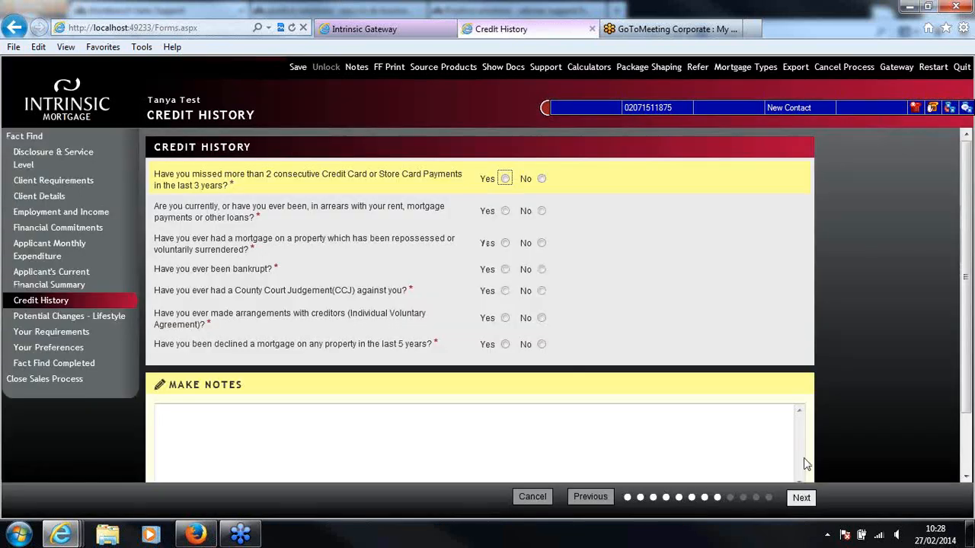
# Answer No to all seven credit history questions, leave the notes blank and continue to the potential lifestyle changes
pyautogui.moveTo(968, 292); pyautogui.dragTo(968, 292)
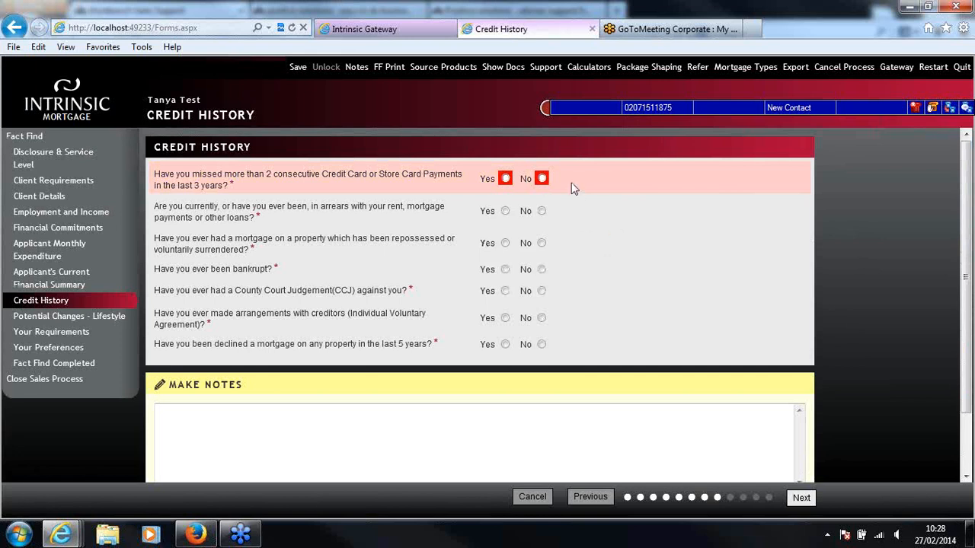
pyautogui.click(541, 178)
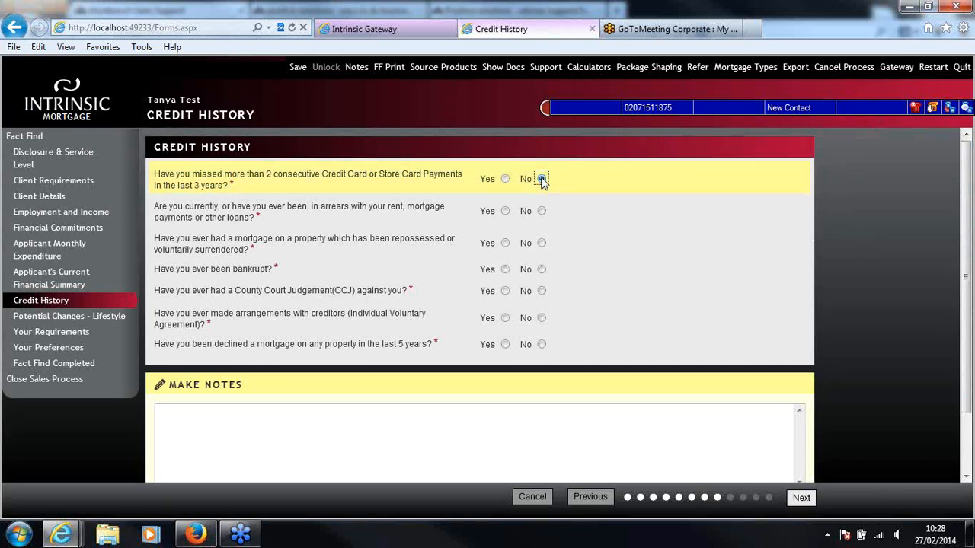
pyautogui.click(542, 211)
pyautogui.click(542, 243)
pyautogui.click(541, 270)
pyautogui.click(541, 291)
pyautogui.click(540, 318)
pyautogui.click(542, 344)
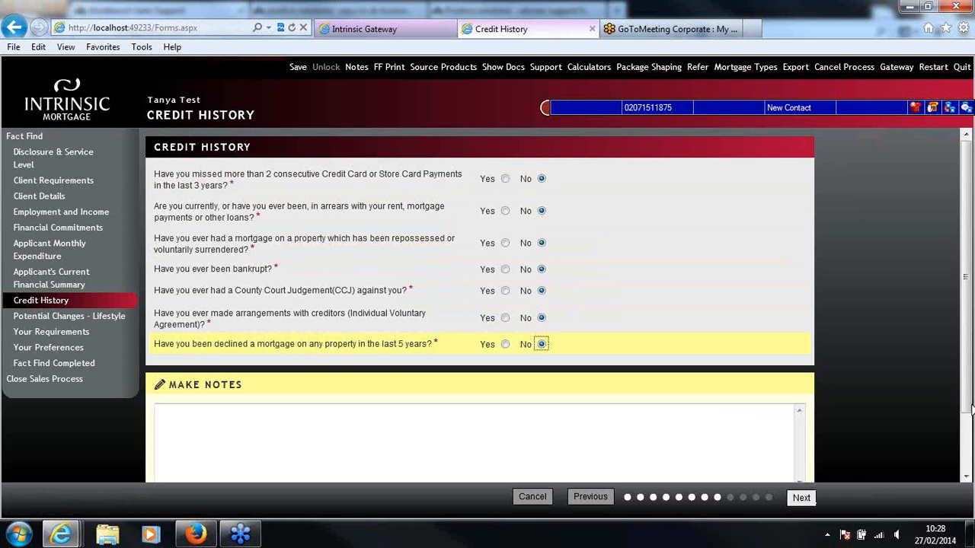
pyautogui.moveTo(970, 408); pyautogui.dragTo(970, 468)
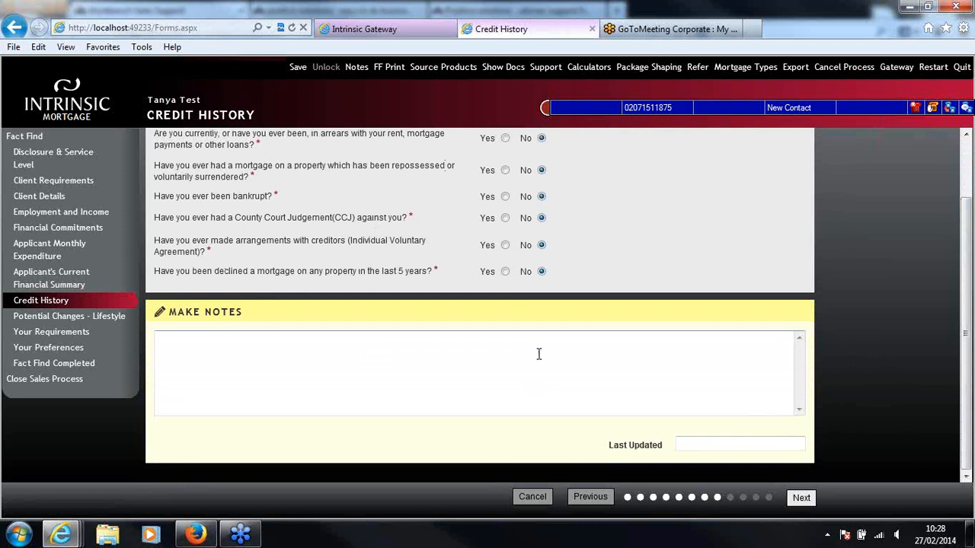
pyautogui.click(803, 500)
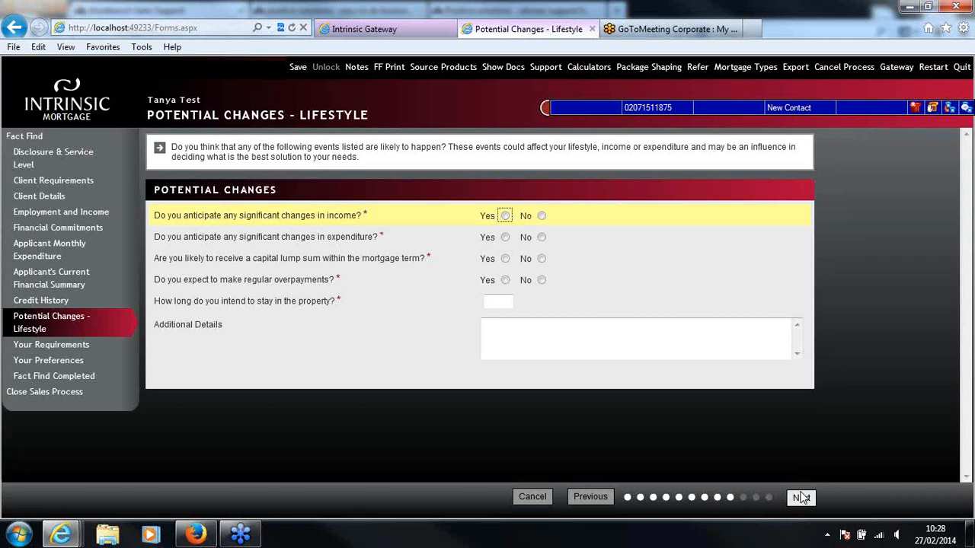
# Answer No to all four potential change questions, set the intended stay in the property to 15 years and submit the page
pyautogui.click(664, 356)
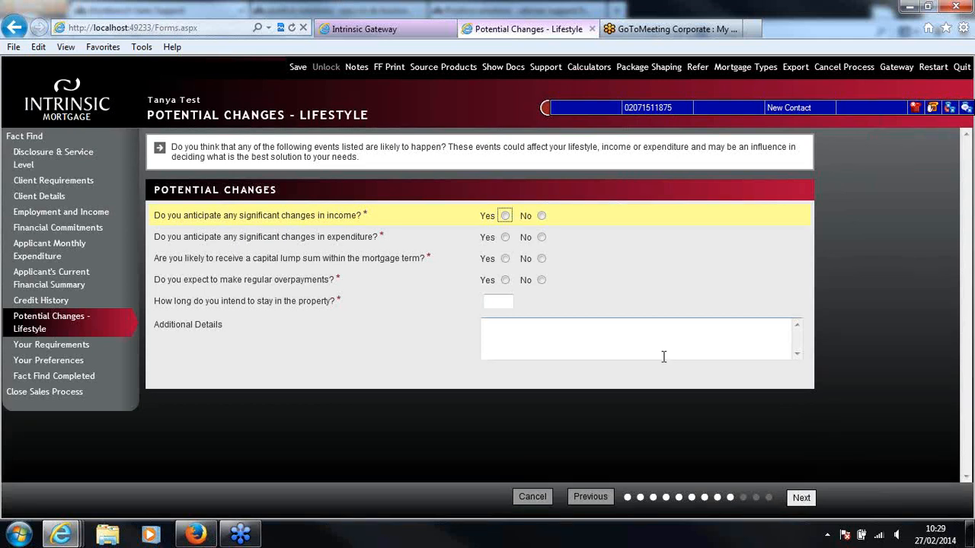
pyautogui.click(542, 216)
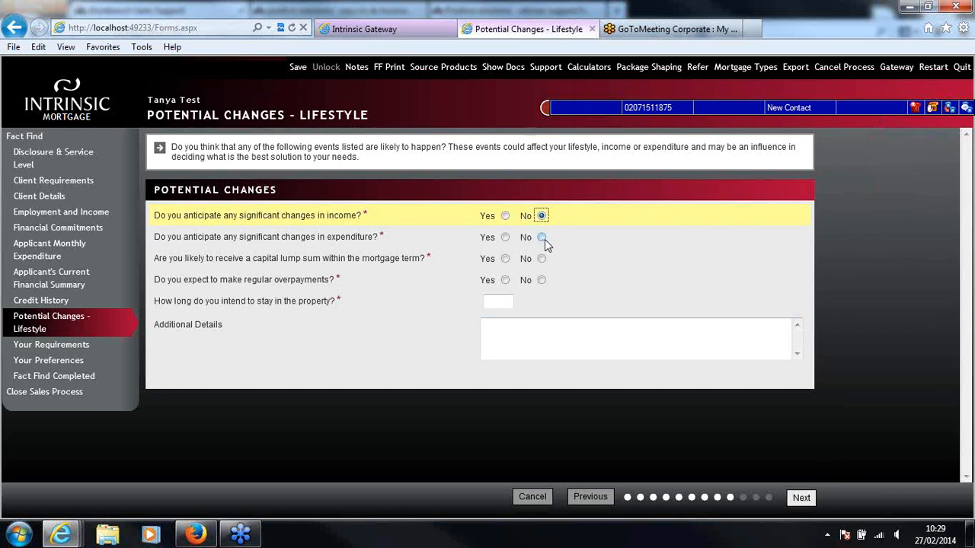
pyautogui.click(544, 239)
pyautogui.click(542, 258)
pyautogui.click(542, 280)
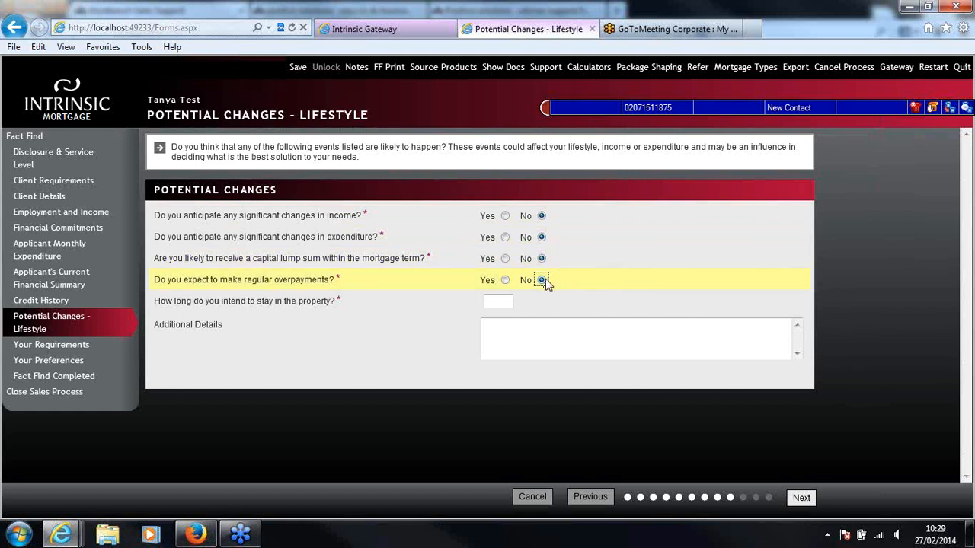
pyautogui.click(498, 301)
pyautogui.write('15')
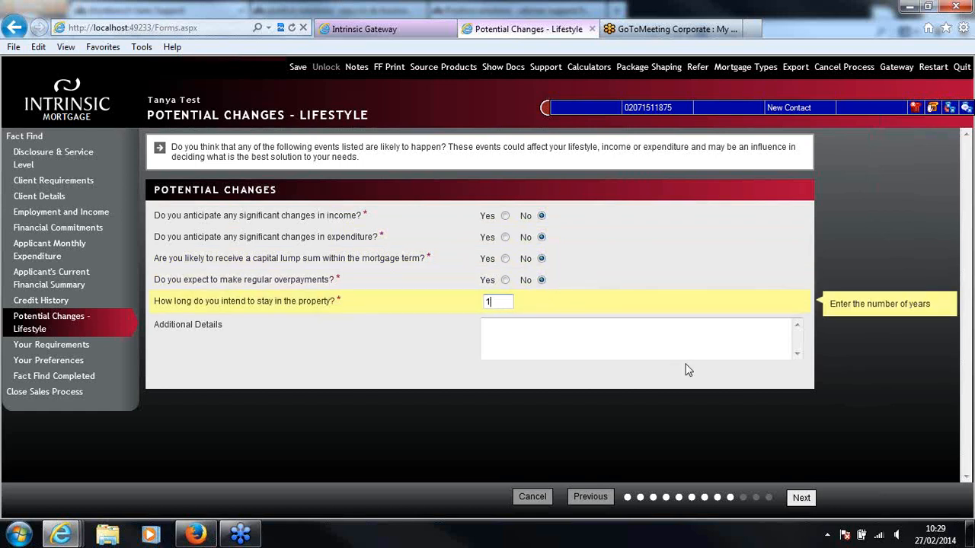
pyautogui.click(675, 347)
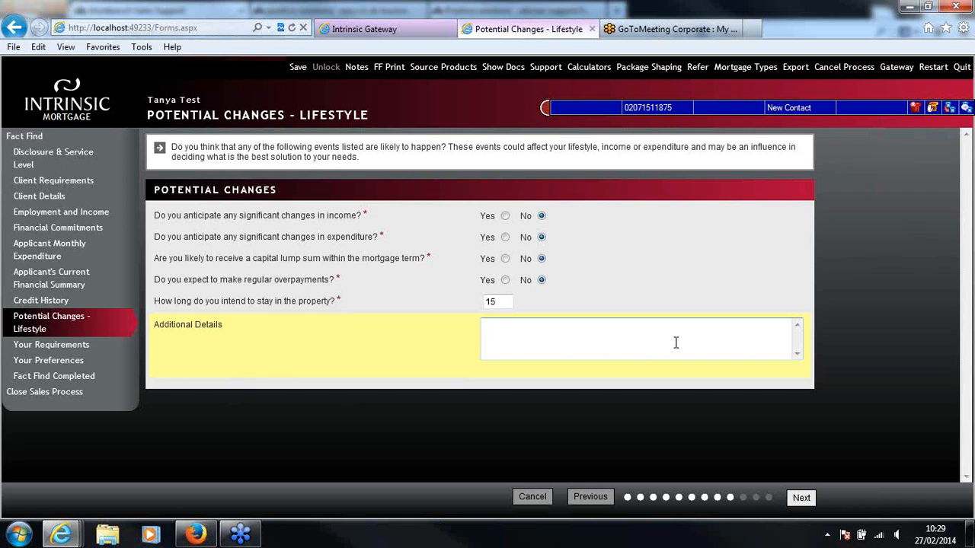
pyautogui.click(803, 499)
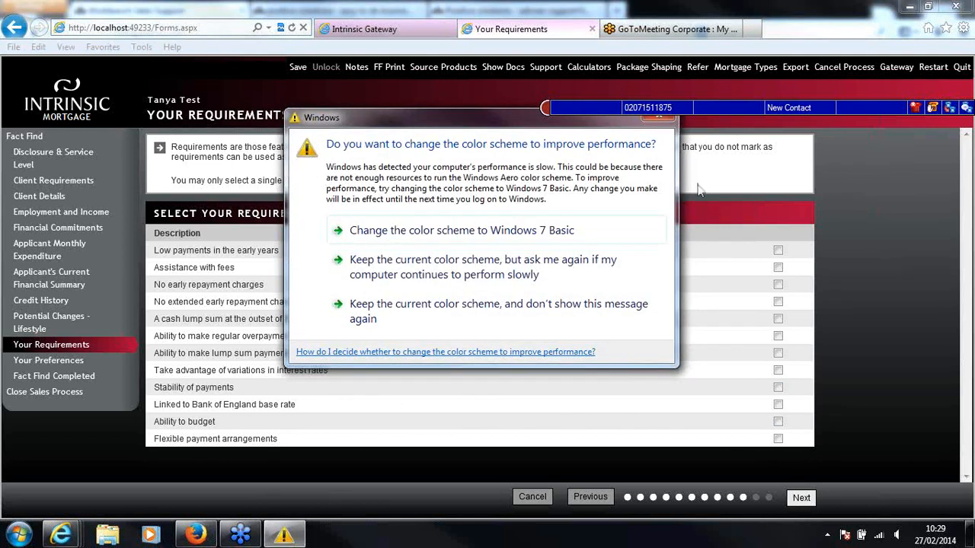
# Dismiss the Windows color scheme prompt, select Stability of payments as the required feature and continue to Your Preferences
pyautogui.click(660, 122)
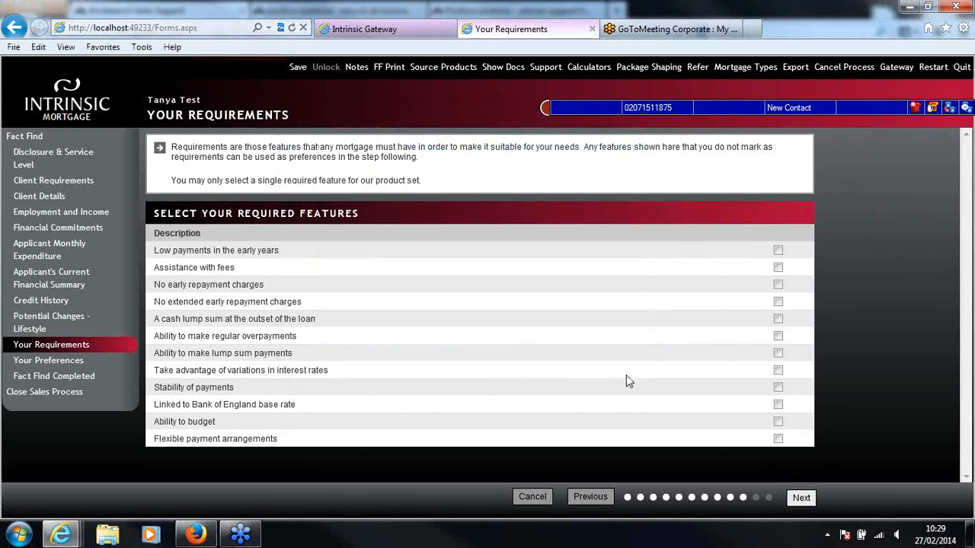
pyautogui.click(778, 387)
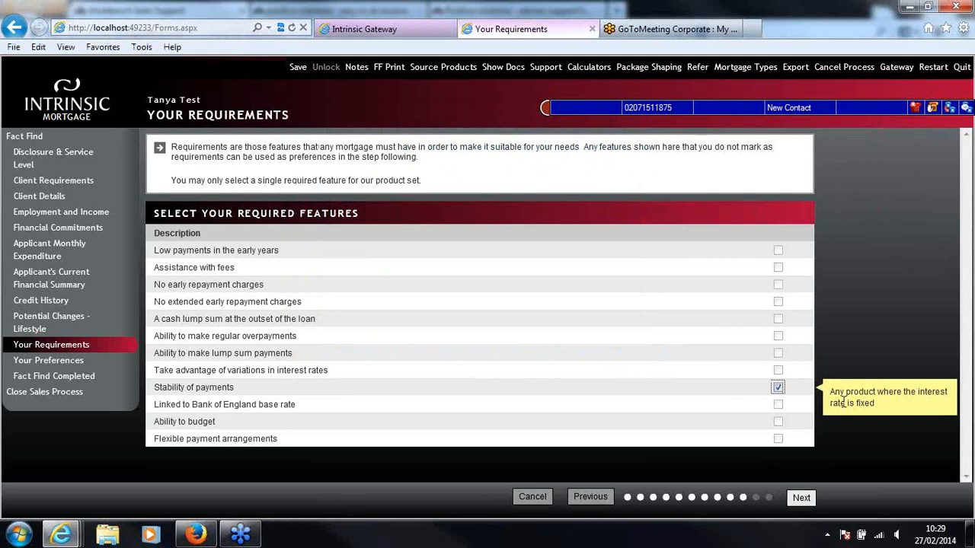
pyautogui.click(802, 499)
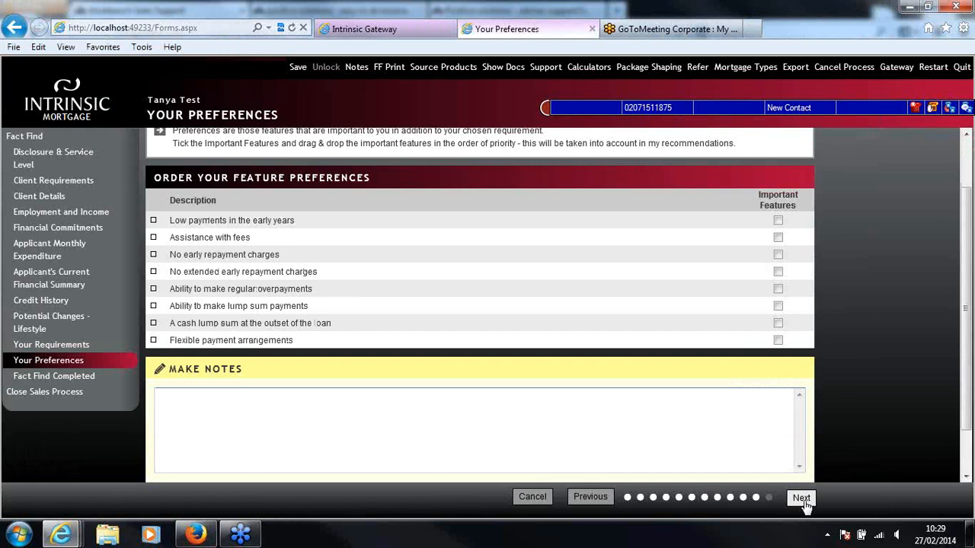
# Add the note "TBC..." to the feature preferences without marking any important features, and complete the fact find
pyautogui.click(660, 409)
pyautogui.write('TBC...')
pyautogui.click(807, 503)
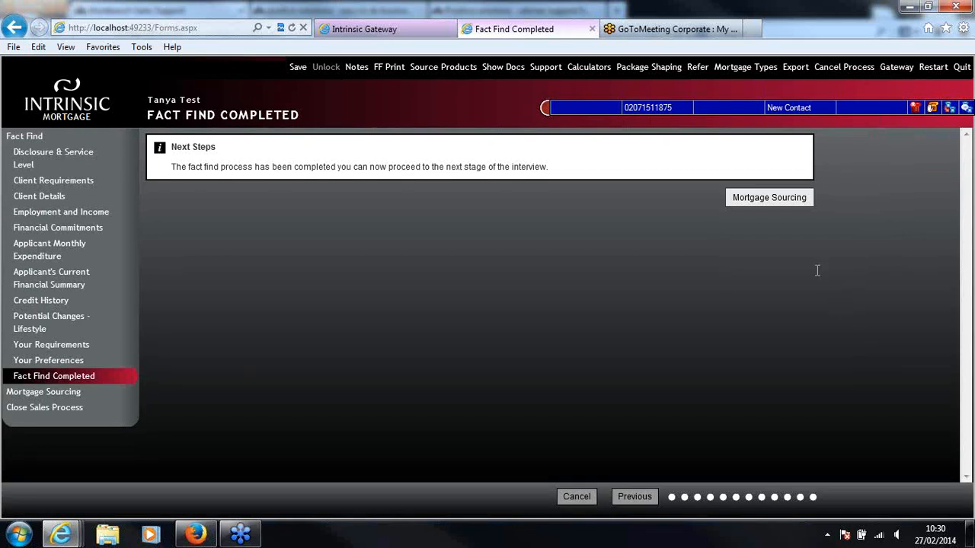
# Proceed to mortgage sourcing, accept the new mortgage's loan details as presented and launch Prospector
pyautogui.click(779, 198)
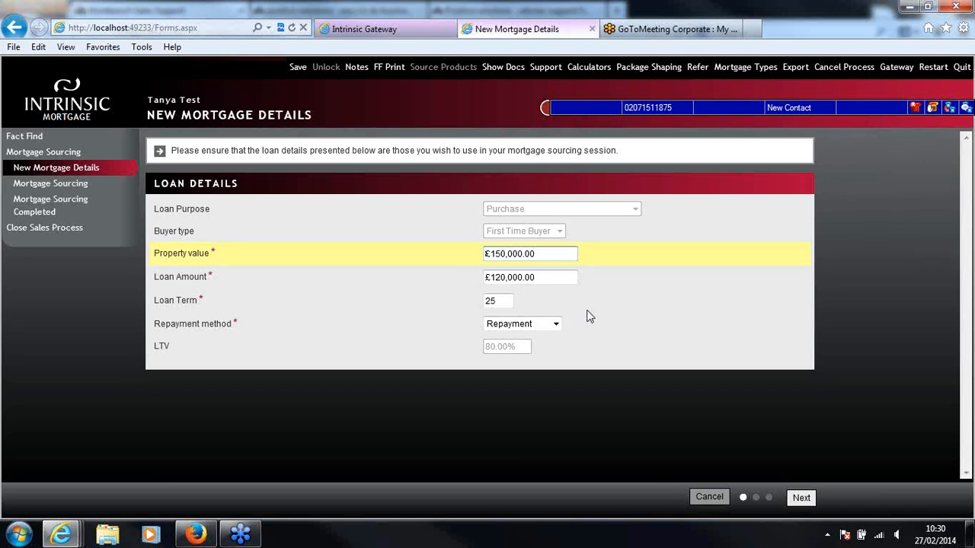
pyautogui.click(800, 499)
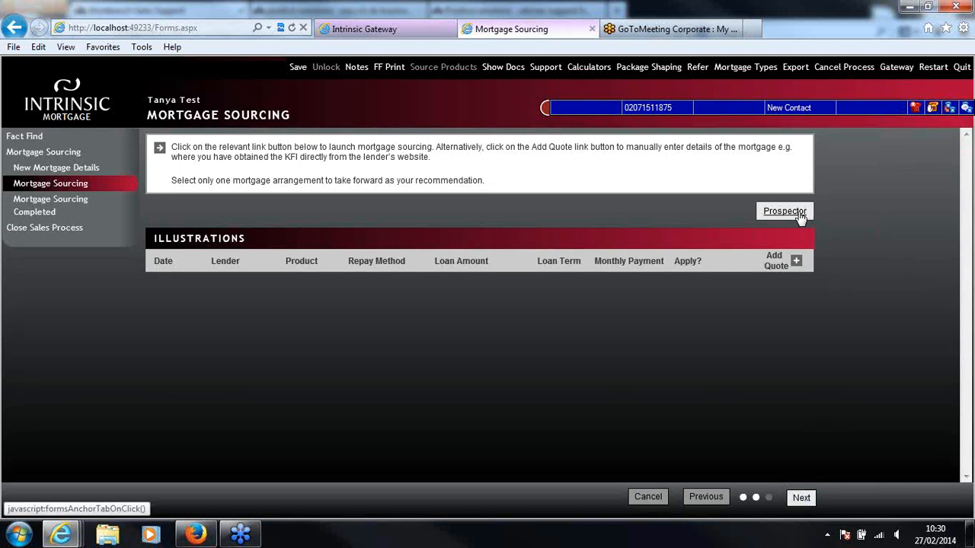
pyautogui.click(798, 215)
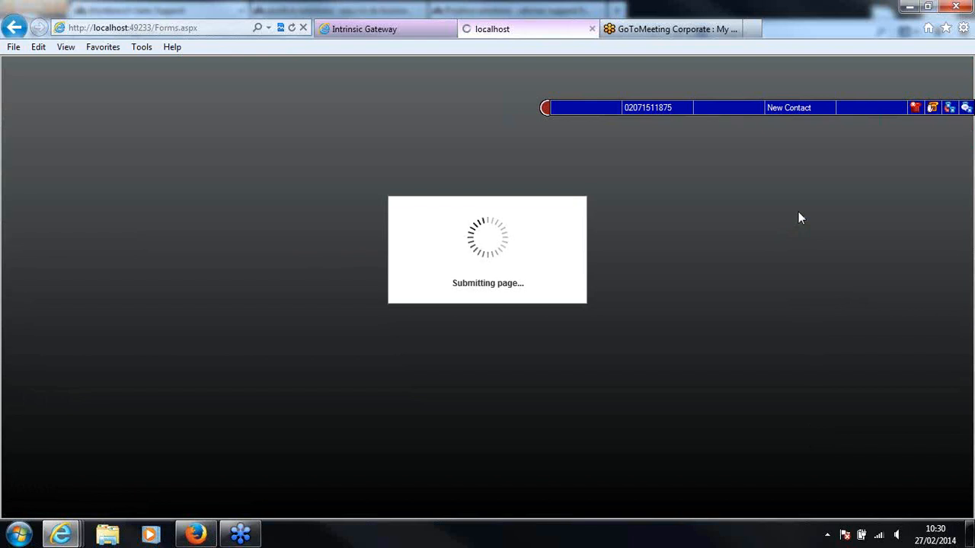
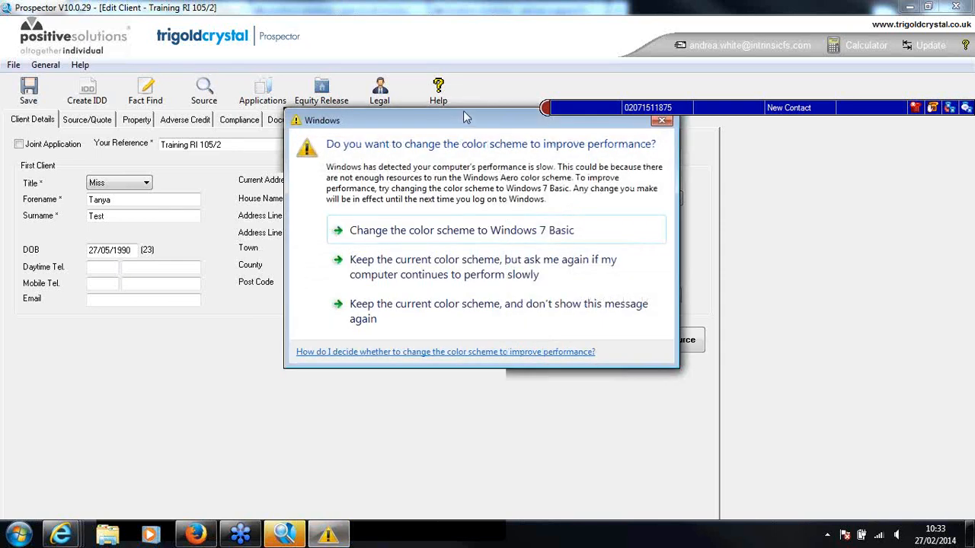
# Move the recurring Windows color scheme prompt off the client details and close it each time without choosing a scheme
pyautogui.moveTo(466, 117); pyautogui.dragTo(541, 190)
pyautogui.click(737, 193)
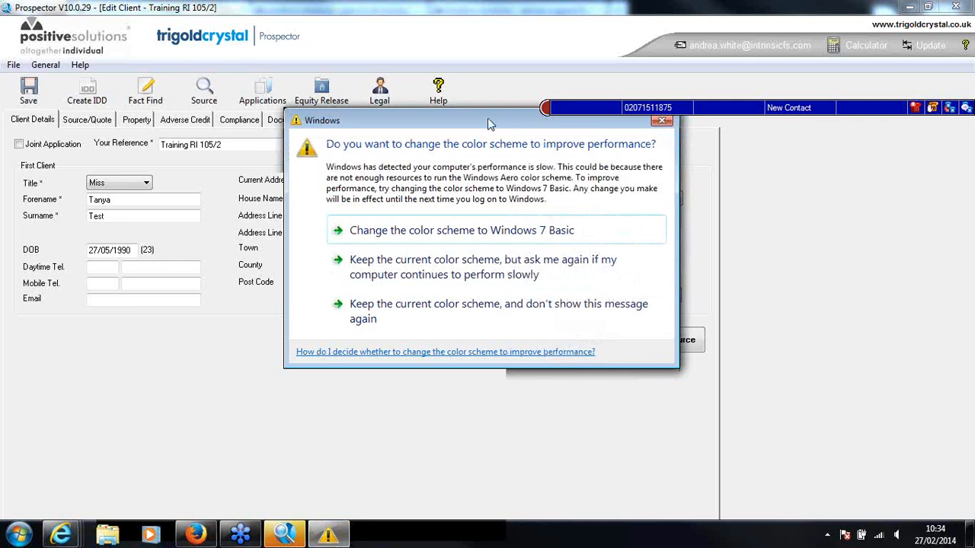
pyautogui.moveTo(489, 122); pyautogui.dragTo(538, 200)
pyautogui.click(711, 199)
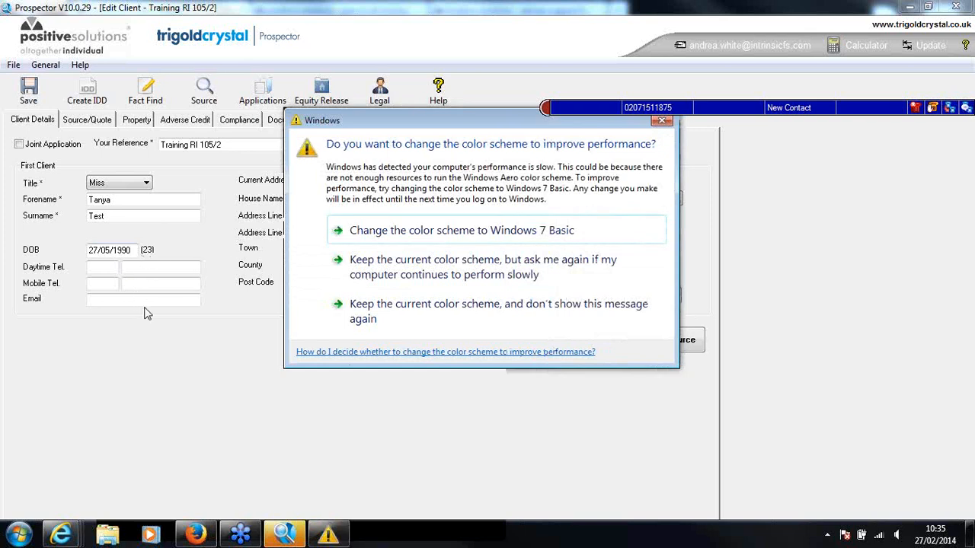
pyautogui.moveTo(513, 123); pyautogui.dragTo(689, 215)
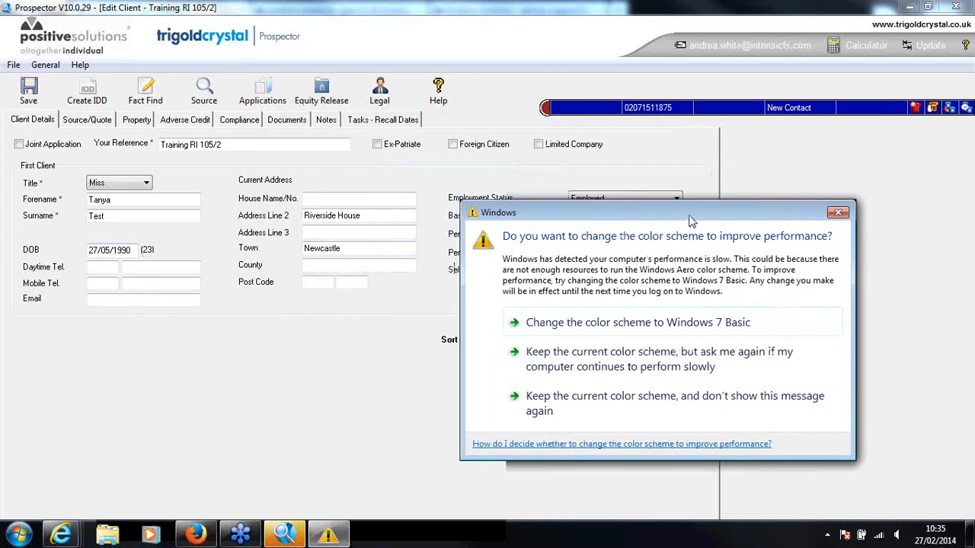
pyautogui.click(838, 214)
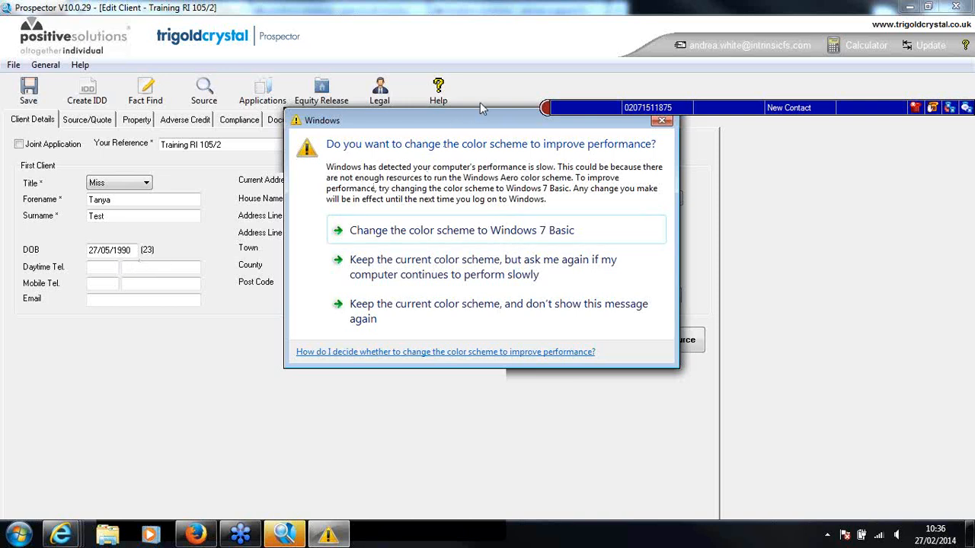
pyautogui.moveTo(505, 125); pyautogui.dragTo(672, 199)
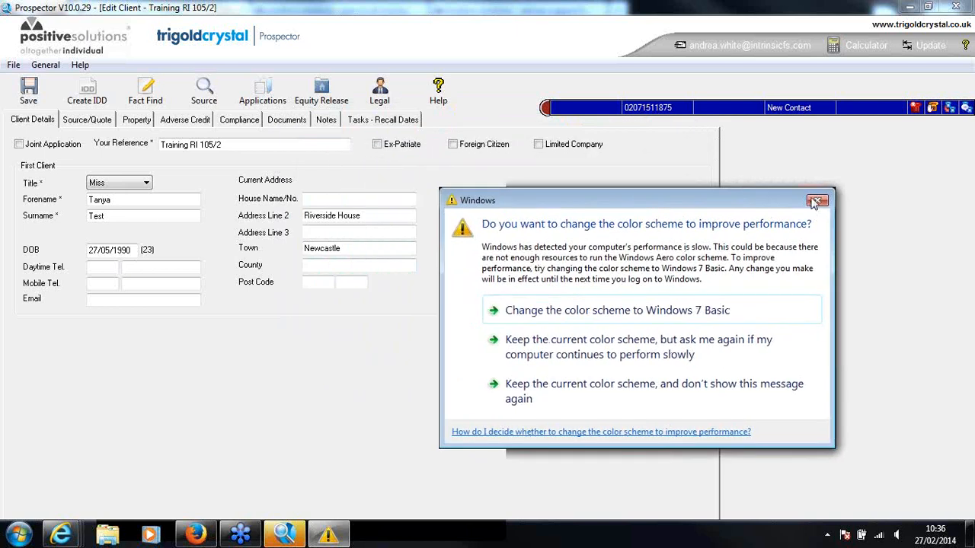
pyautogui.click(808, 195)
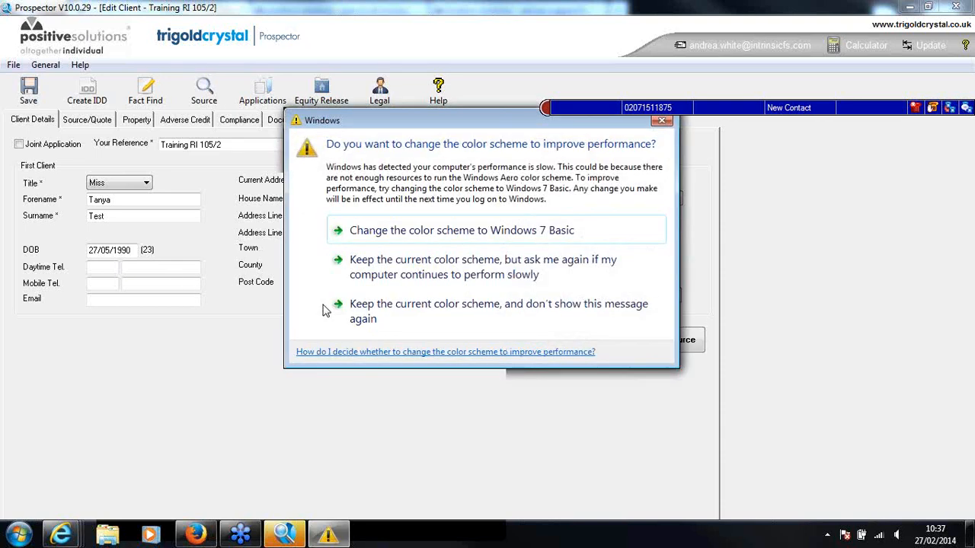
pyautogui.moveTo(466, 126); pyautogui.dragTo(487, 164)
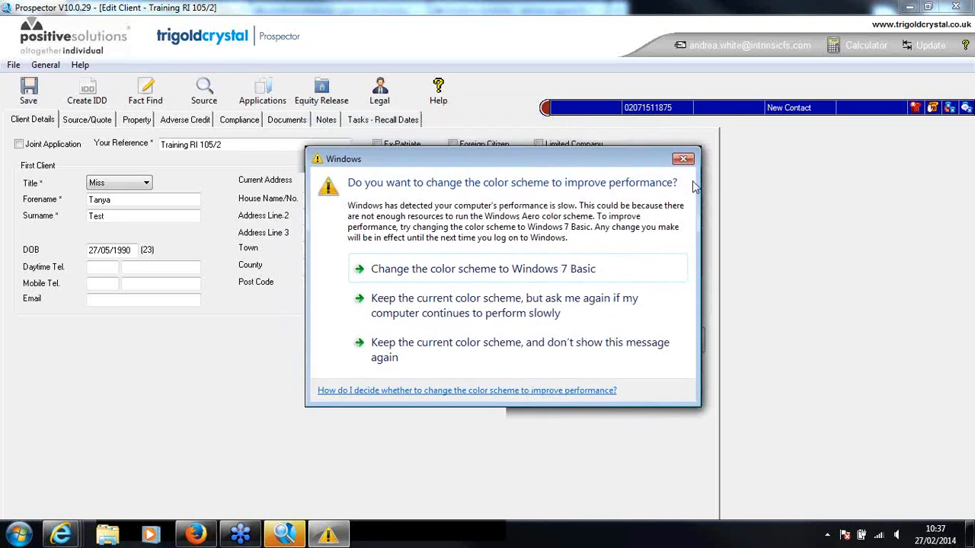
pyautogui.click(685, 159)
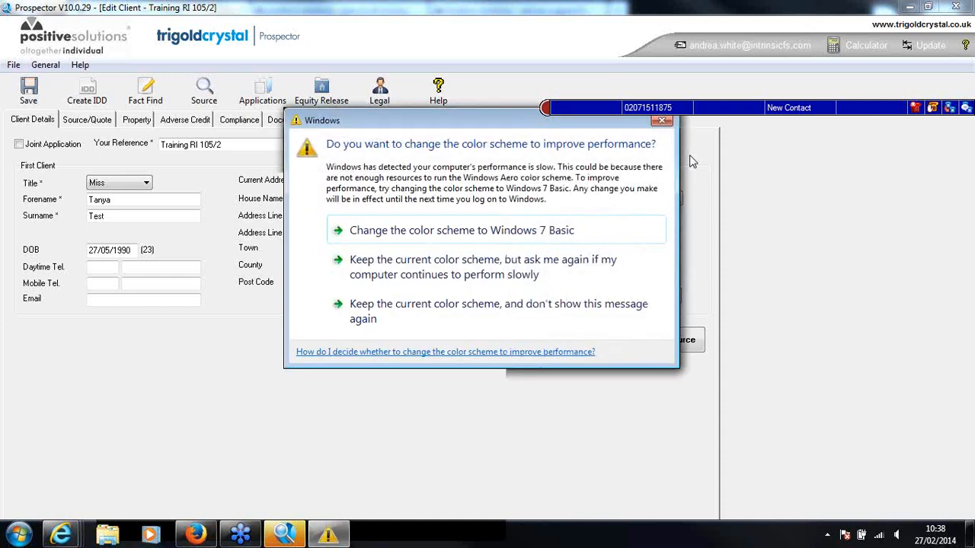
pyautogui.moveTo(529, 125); pyautogui.dragTo(549, 149)
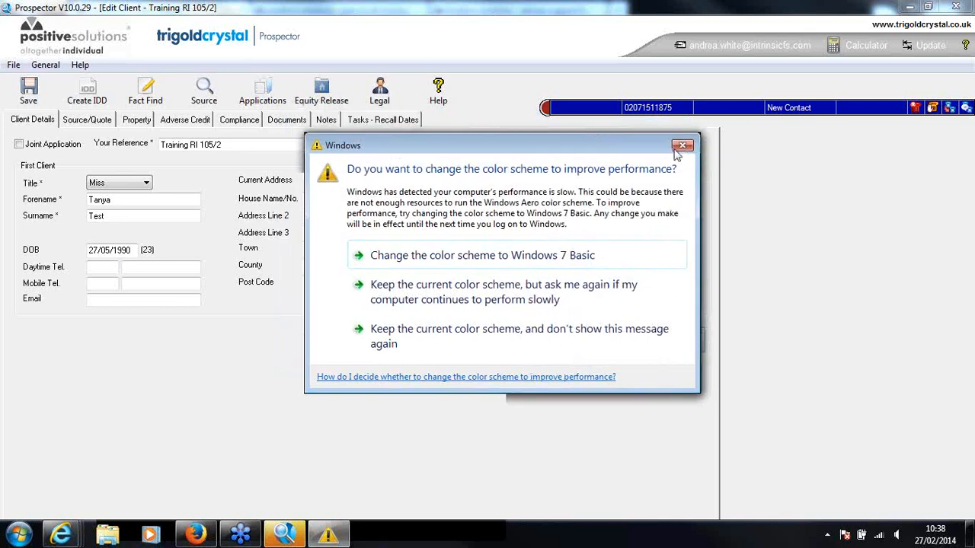
pyautogui.click(683, 145)
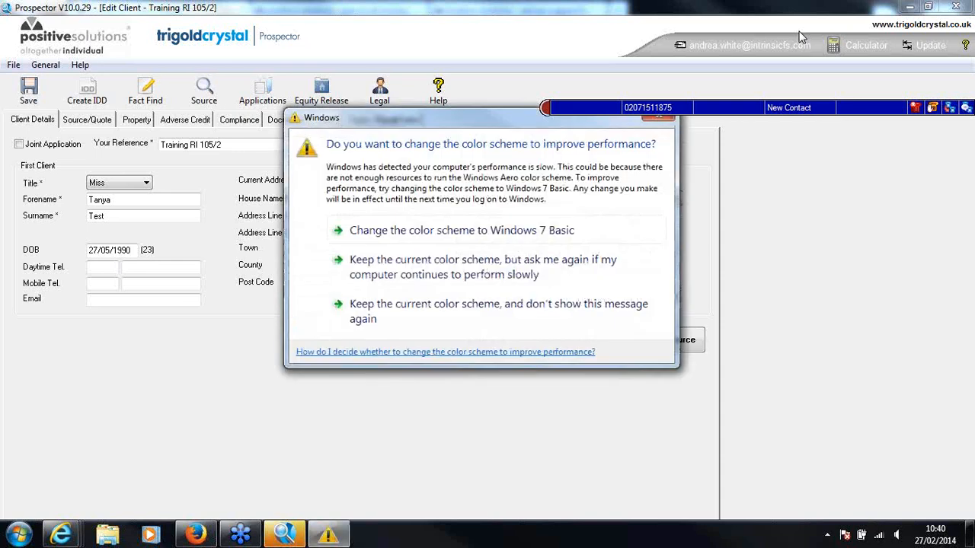
pyautogui.click(668, 125)
pyautogui.click(658, 119)
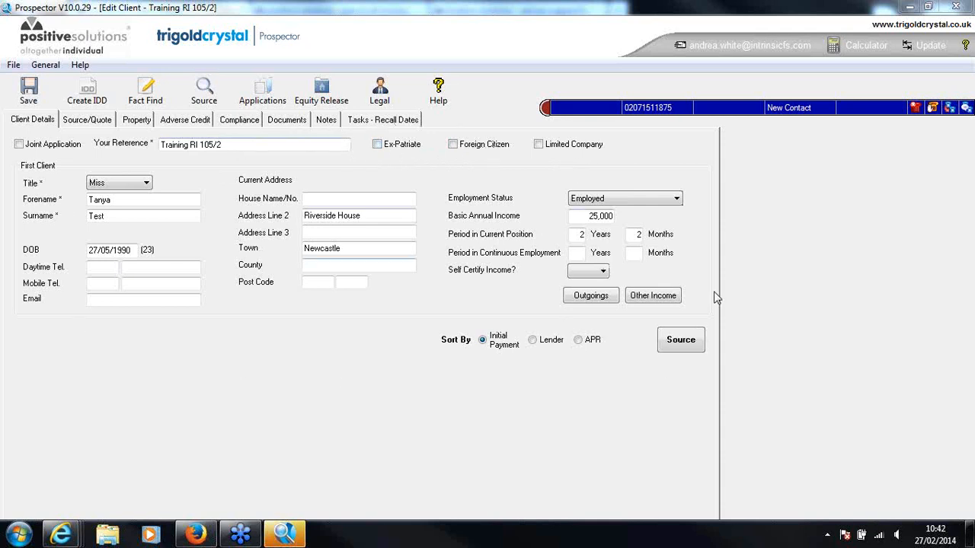
# In the sourcing requirements, keep Purchase as the loan purpose and restrict the mortgage types to Fixed only
pyautogui.click(87, 122)
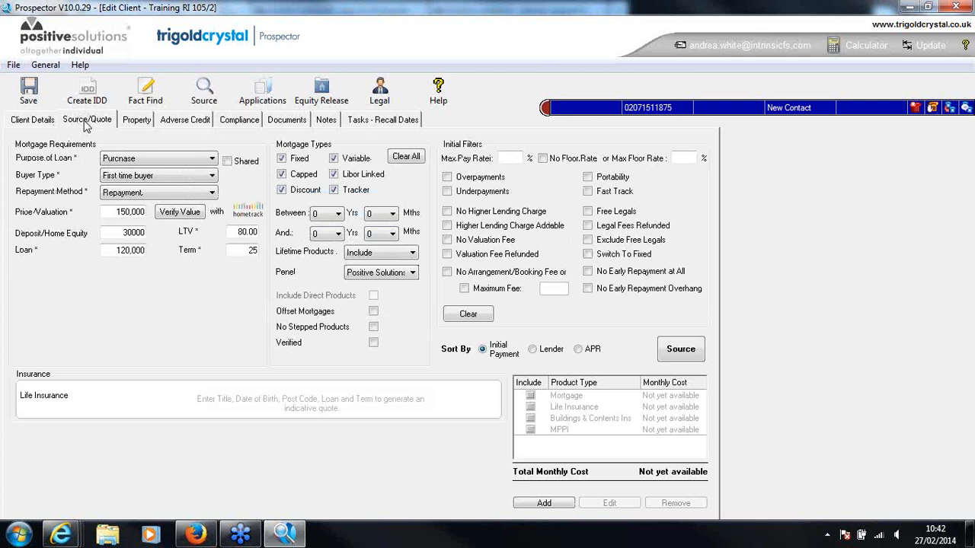
pyautogui.click(195, 163)
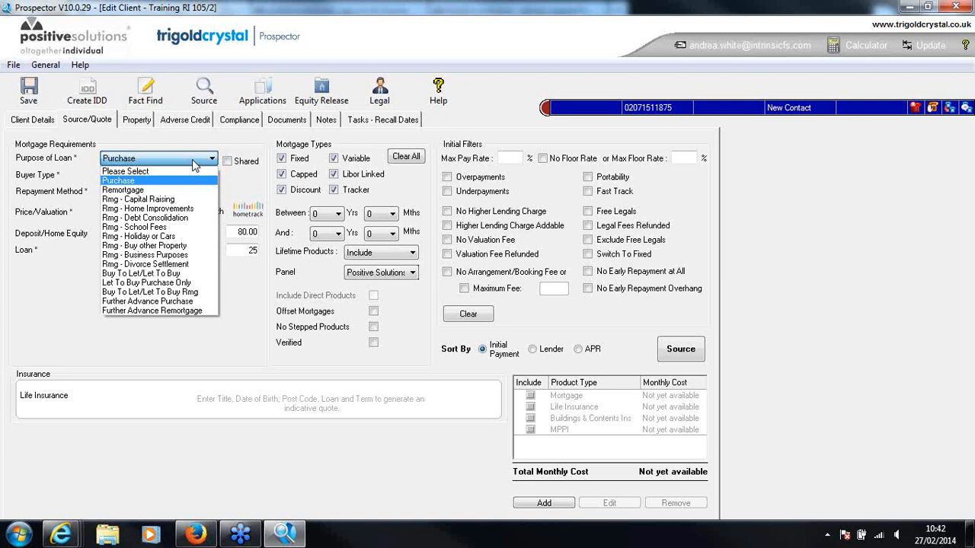
pyautogui.click(148, 183)
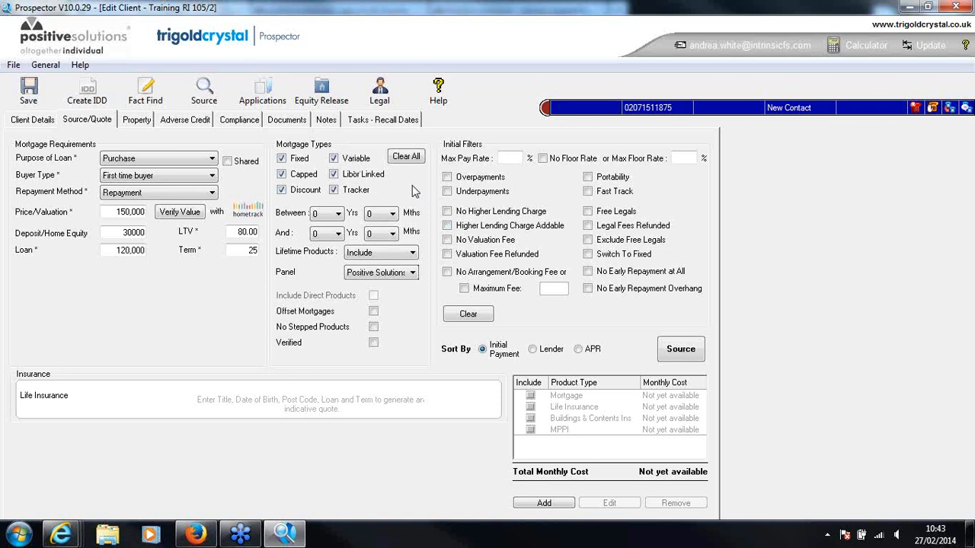
pyautogui.click(334, 158)
pyautogui.click(333, 174)
pyautogui.click(281, 189)
pyautogui.click(282, 174)
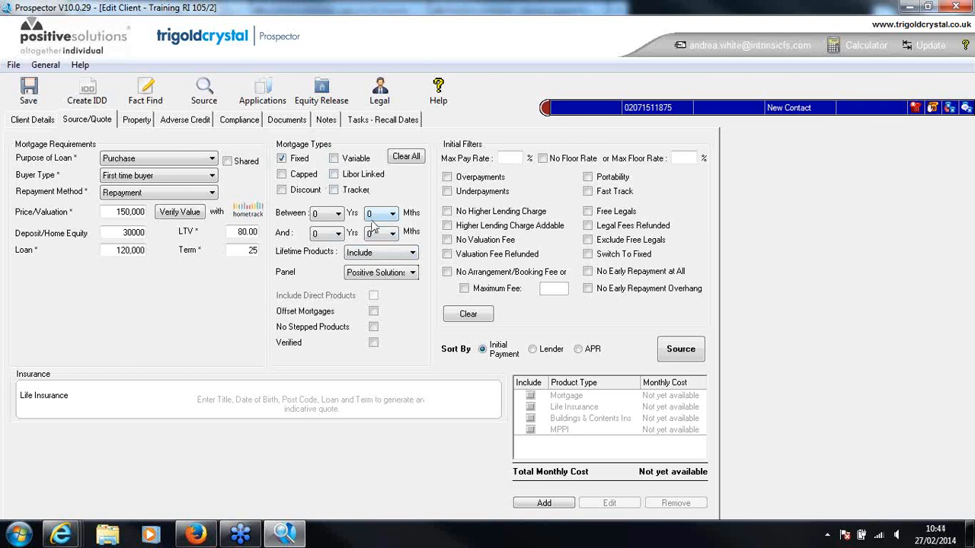
# Set the product period to between 2 years and 5 years 6 months
pyautogui.click(339, 216)
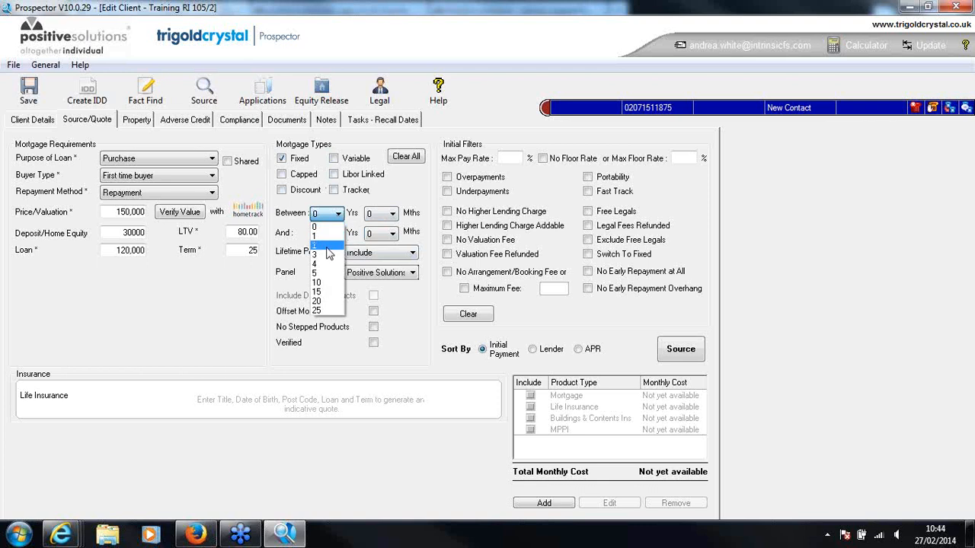
pyautogui.click(327, 251)
pyautogui.click(337, 235)
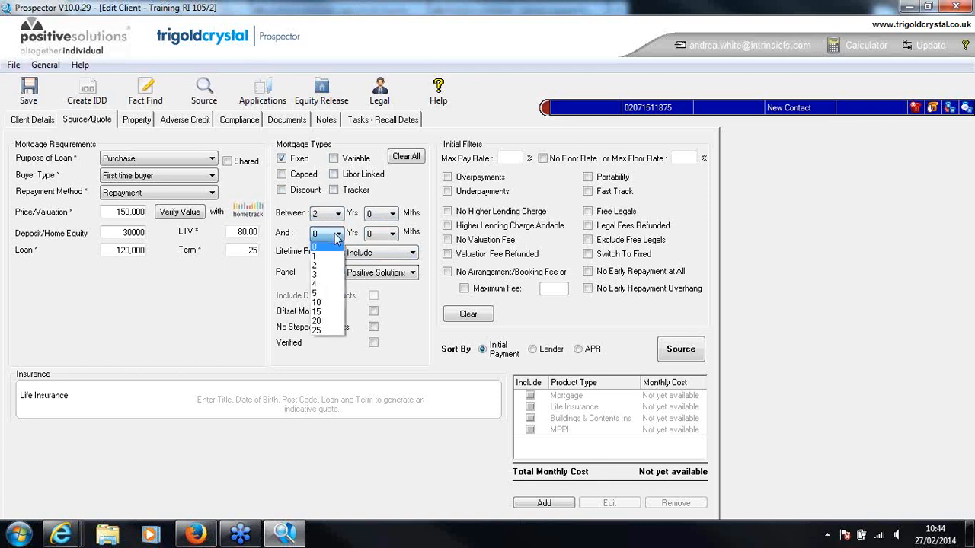
pyautogui.click(321, 293)
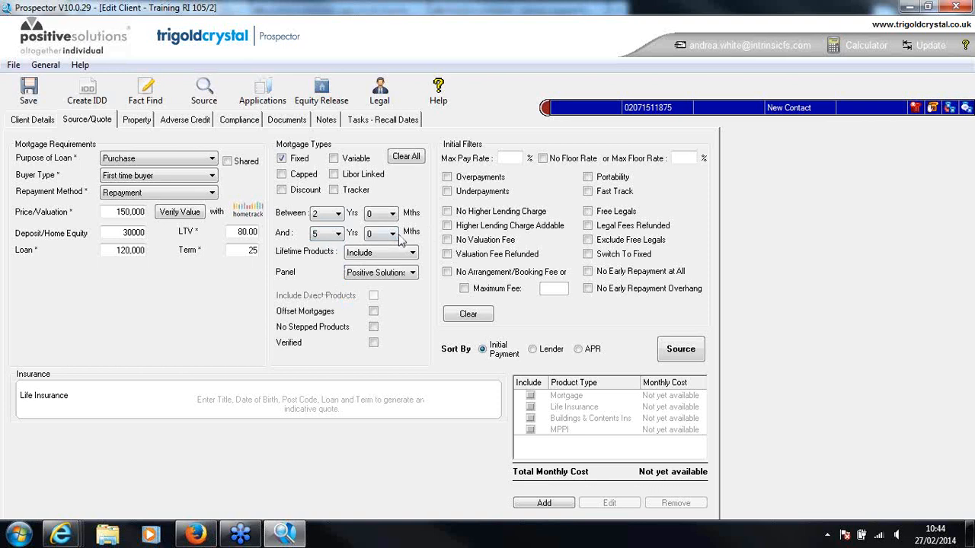
pyautogui.click(392, 235)
pyautogui.click(377, 304)
# Exclude lifetime products, keep the Positive Solutions panel and source the mortgages sorted by initial payment
pyautogui.click(401, 255)
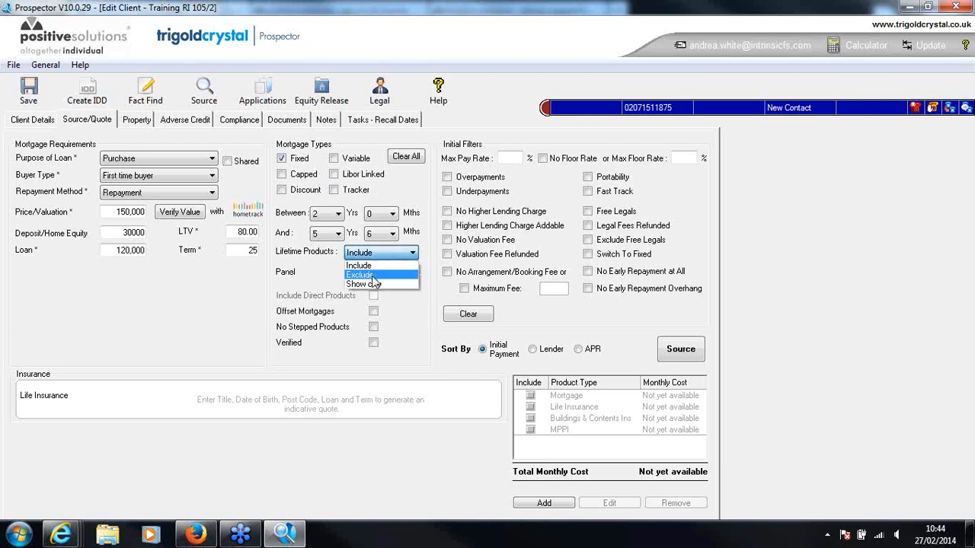
pyautogui.click(372, 275)
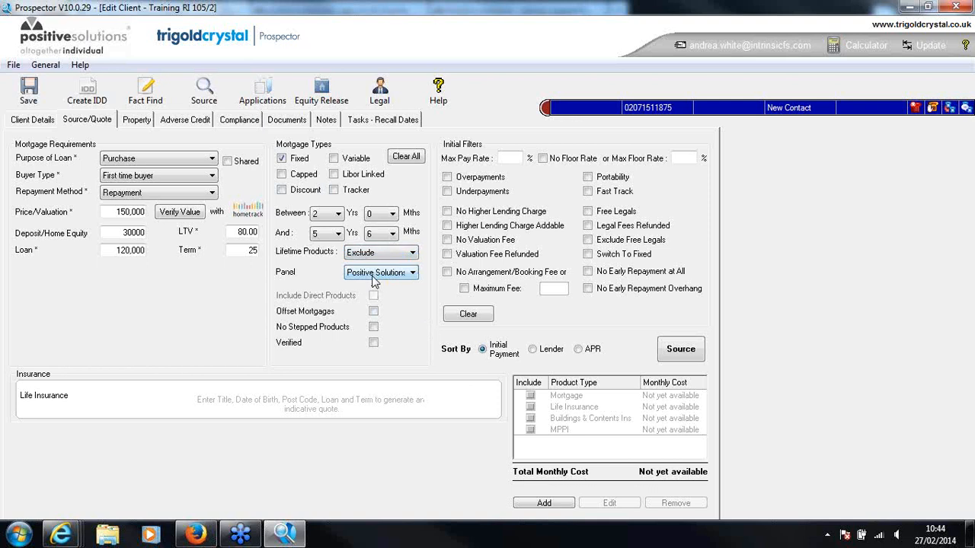
pyautogui.click(374, 275)
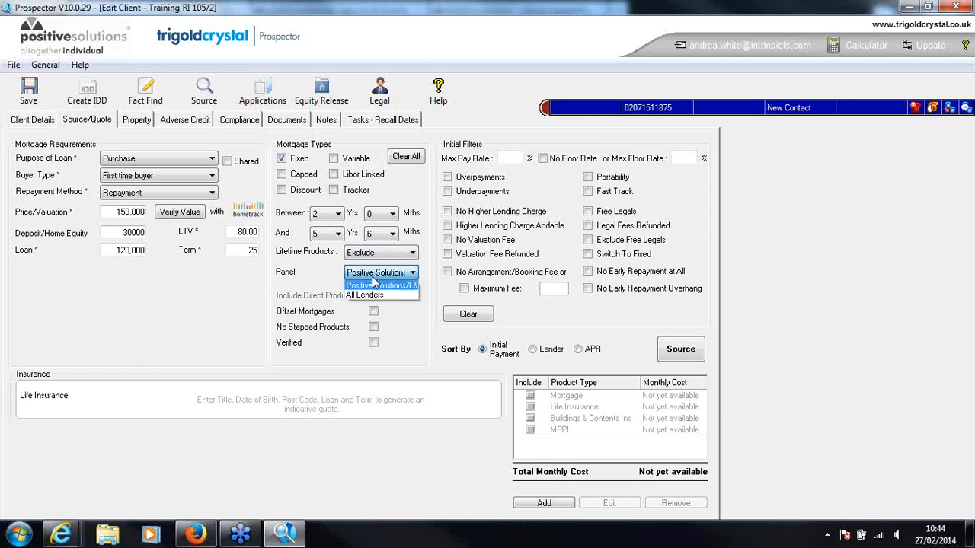
pyautogui.click(372, 287)
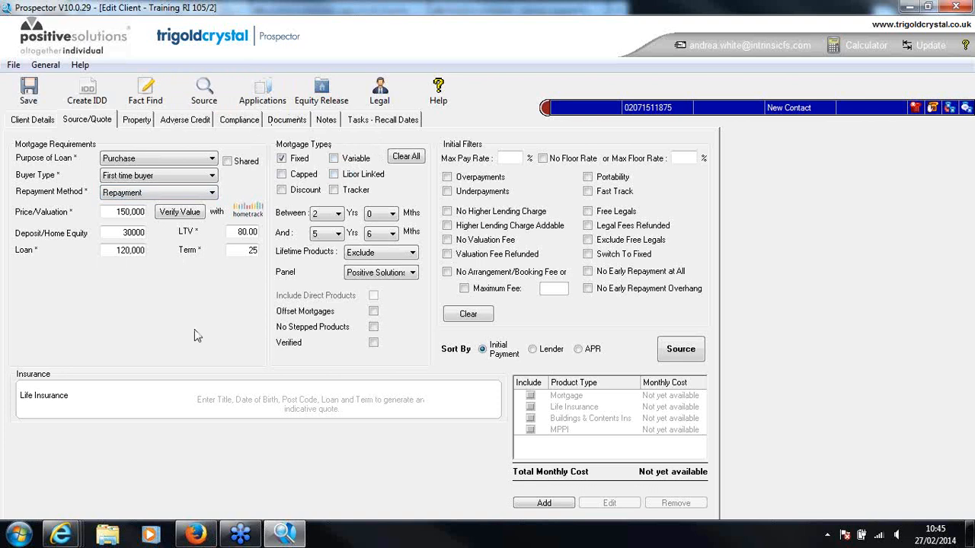
pyautogui.click(681, 352)
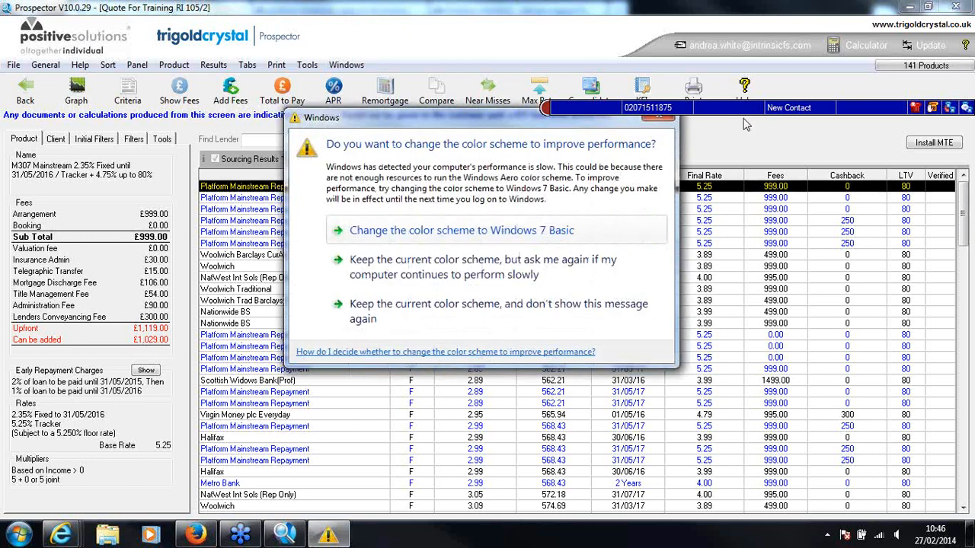
# Dismiss the Windows prompt and source the mortgages again with the period's upper limit set to 2 years 6 months
pyautogui.click(666, 122)
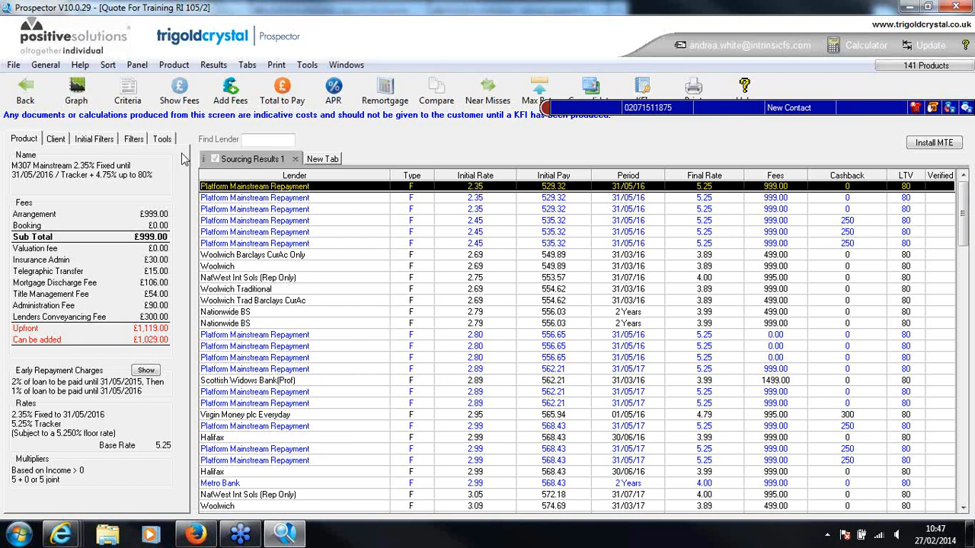
pyautogui.click(54, 141)
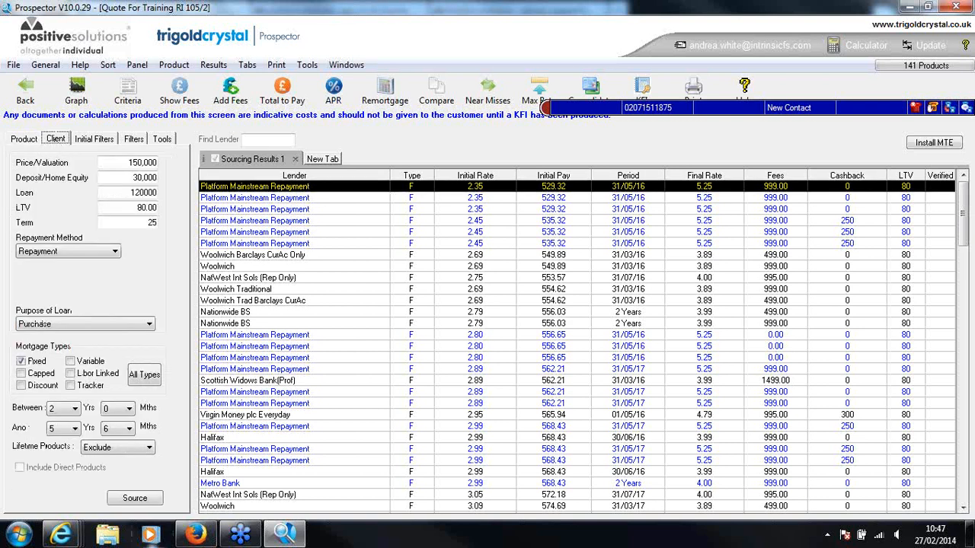
pyautogui.click(75, 430)
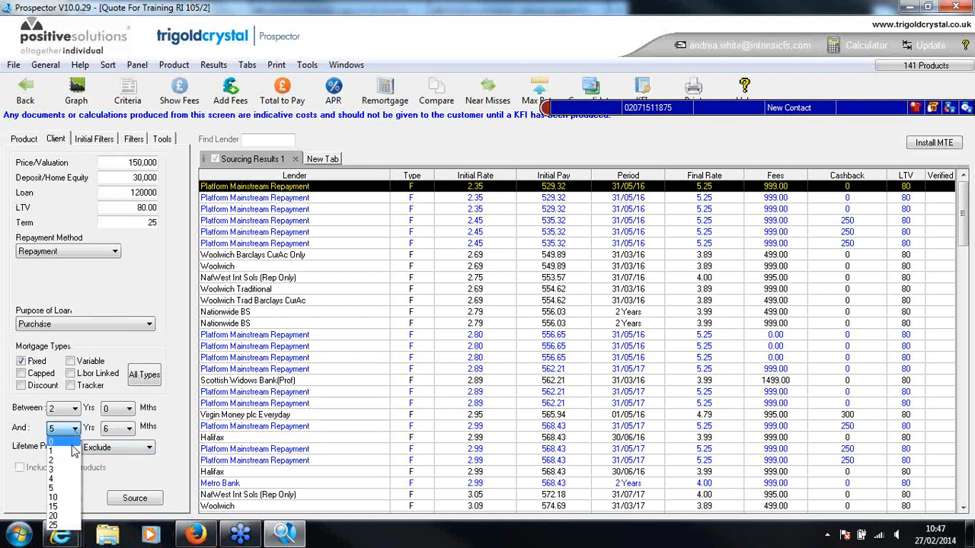
pyautogui.click(69, 460)
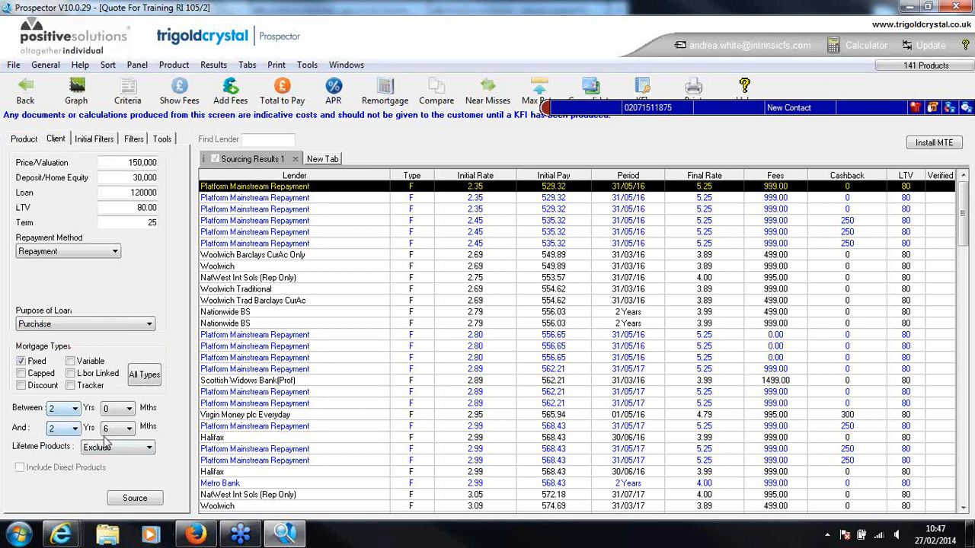
pyautogui.click(150, 498)
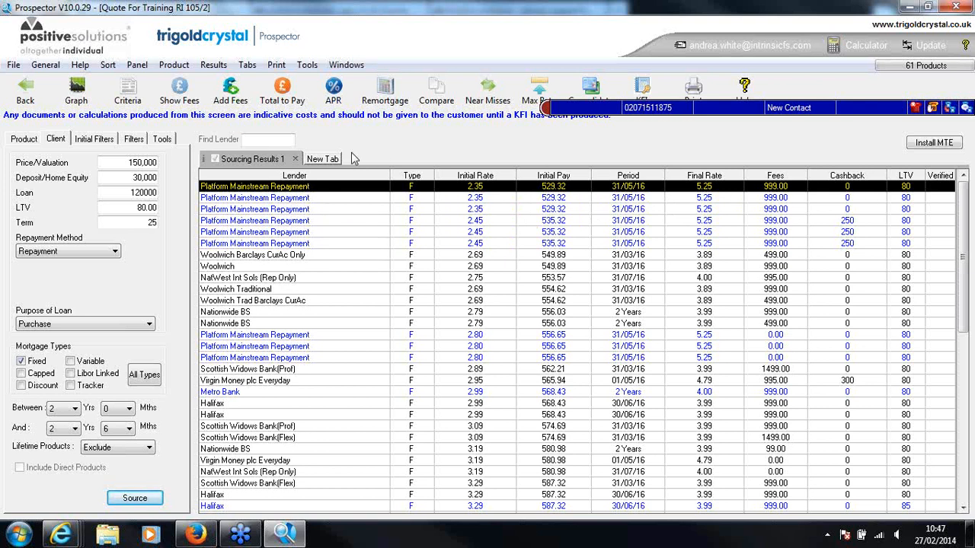
pyautogui.click(280, 95)
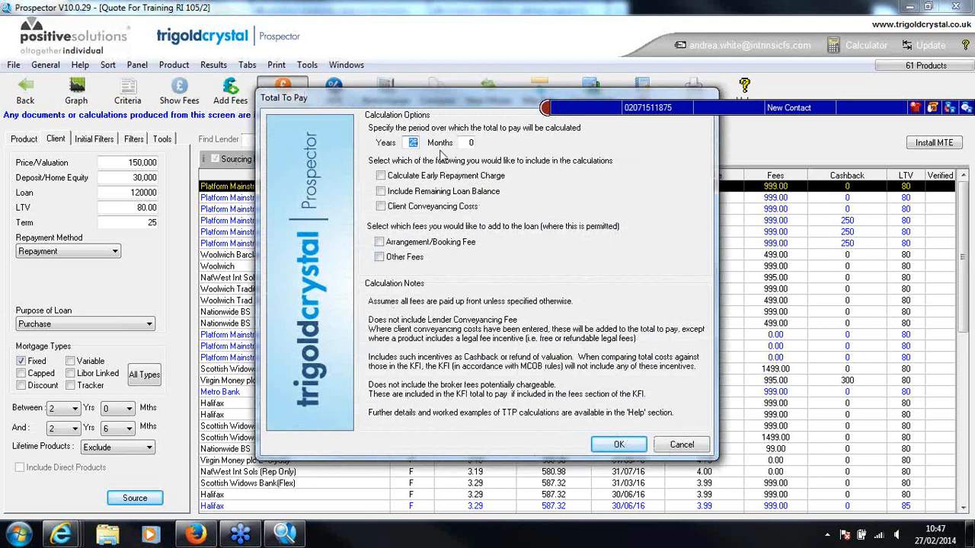
pyautogui.write('2')
pyautogui.click(691, 446)
# Calculate the total to pay over 2 years for the sourced mortgages, adding the arrangement/booking fee and other fees to the loan
pyautogui.click(283, 90)
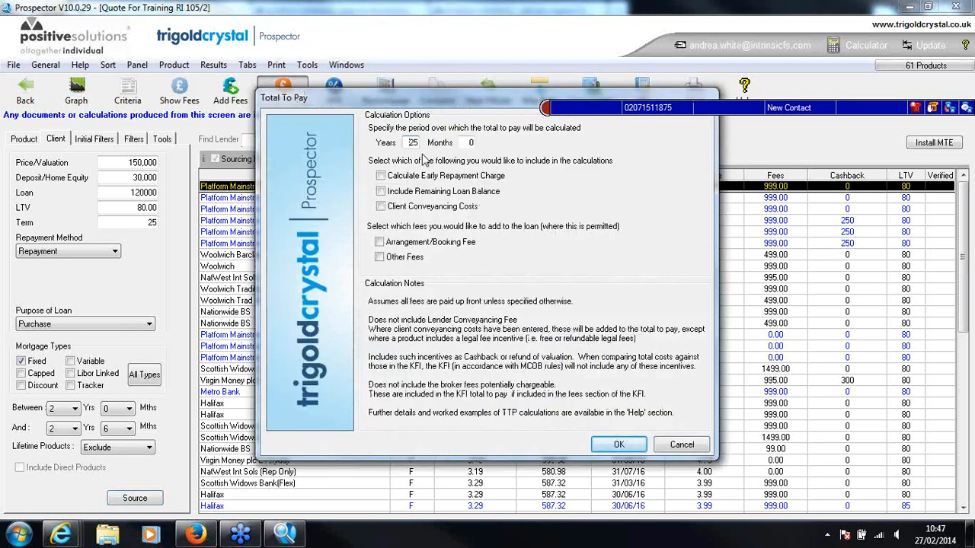
pyautogui.moveTo(408, 143); pyautogui.dragTo(443, 146)
pyautogui.write('2')
pyautogui.click(380, 241)
pyautogui.click(380, 257)
pyautogui.click(618, 444)
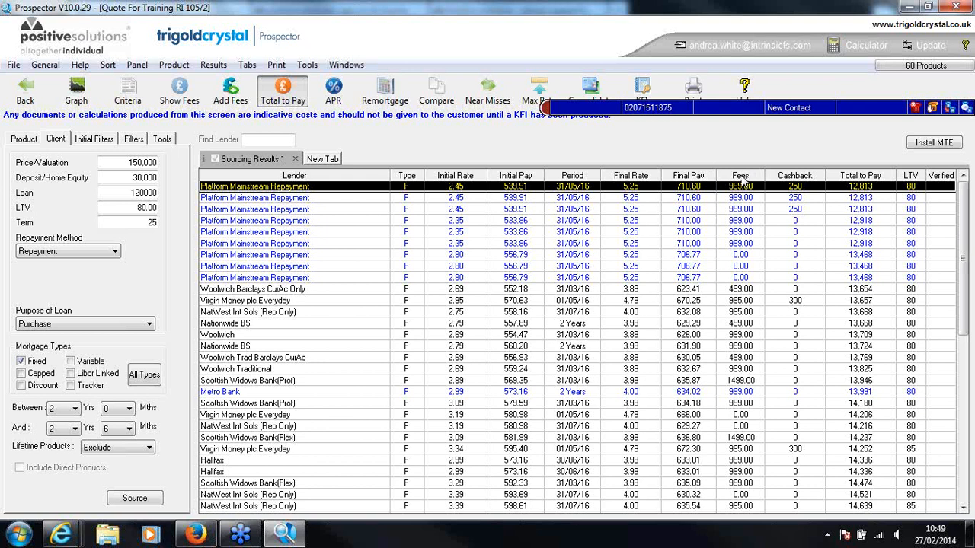
# Remove the total to pay calculation from the sourcing results and leave its options dialog without recalculating
pyautogui.click(301, 93)
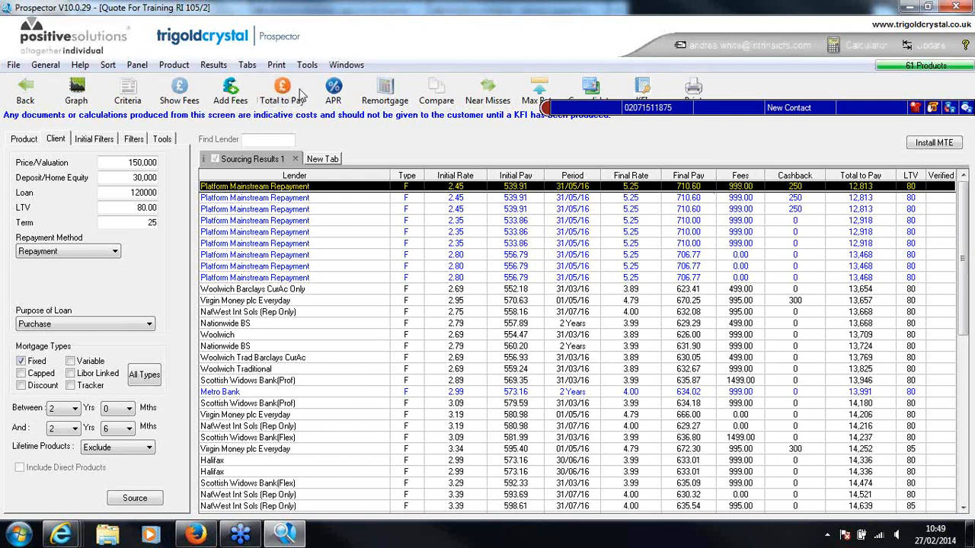
pyautogui.click(301, 93)
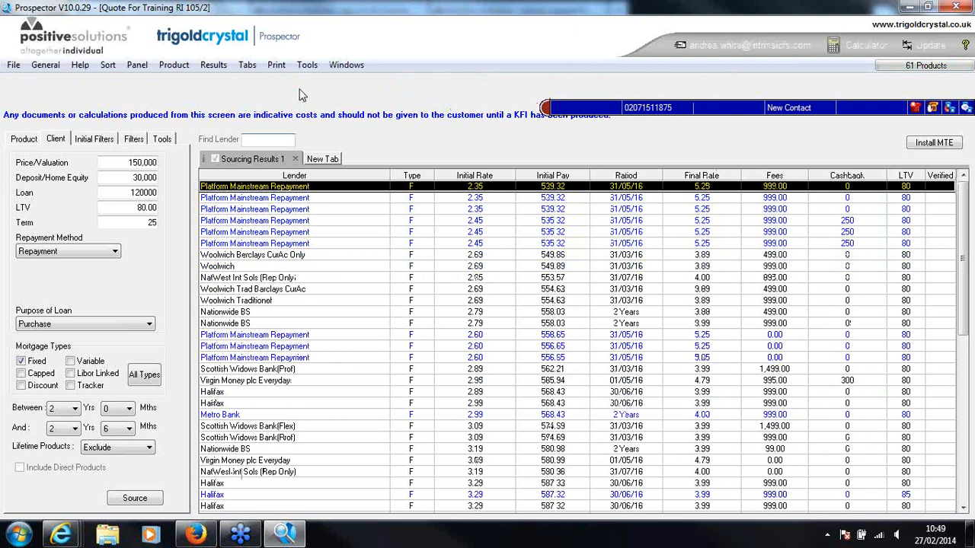
pyautogui.click(284, 102)
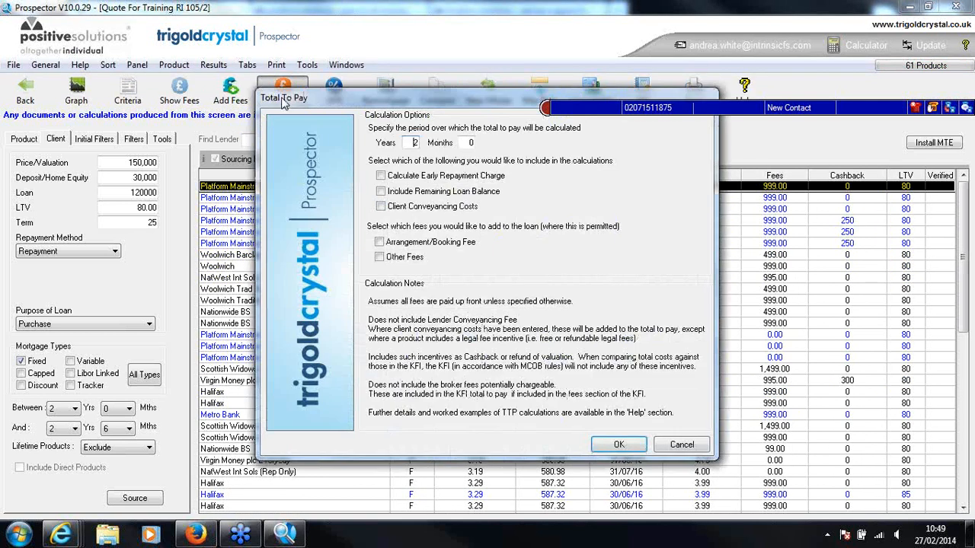
pyautogui.click(693, 448)
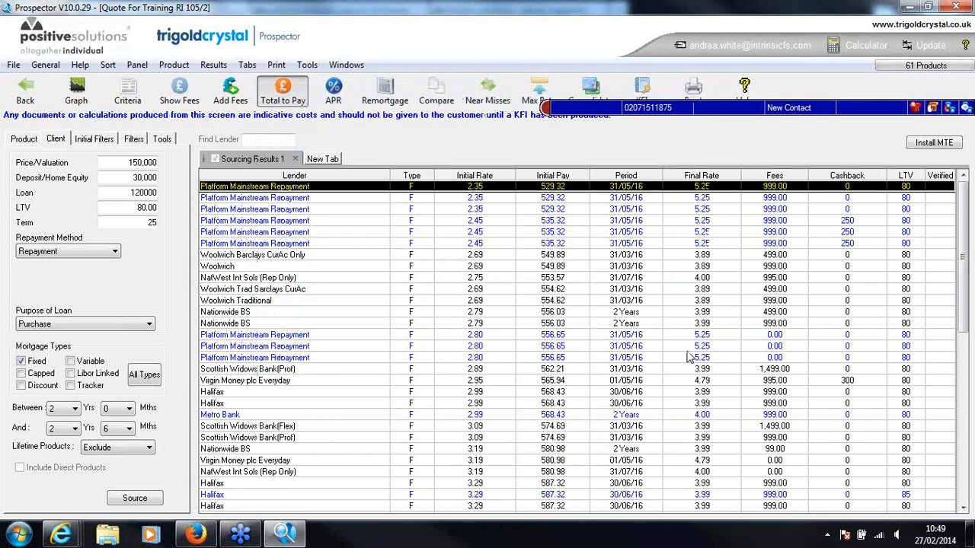
# Sort the mortgages by fees, and calculate and remove the 2-year total to pay with arrangement/booking and other fees added to the loan
pyautogui.click(776, 175)
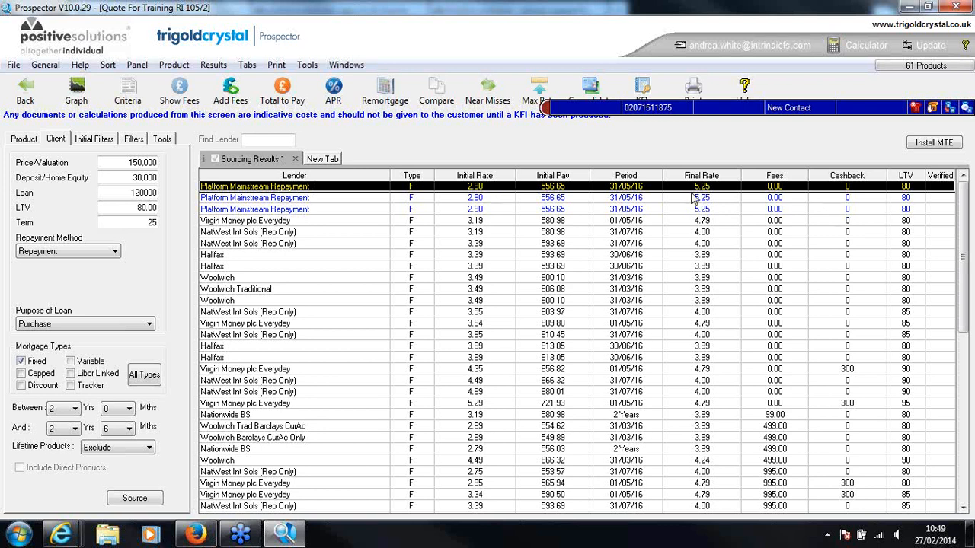
pyautogui.click(282, 92)
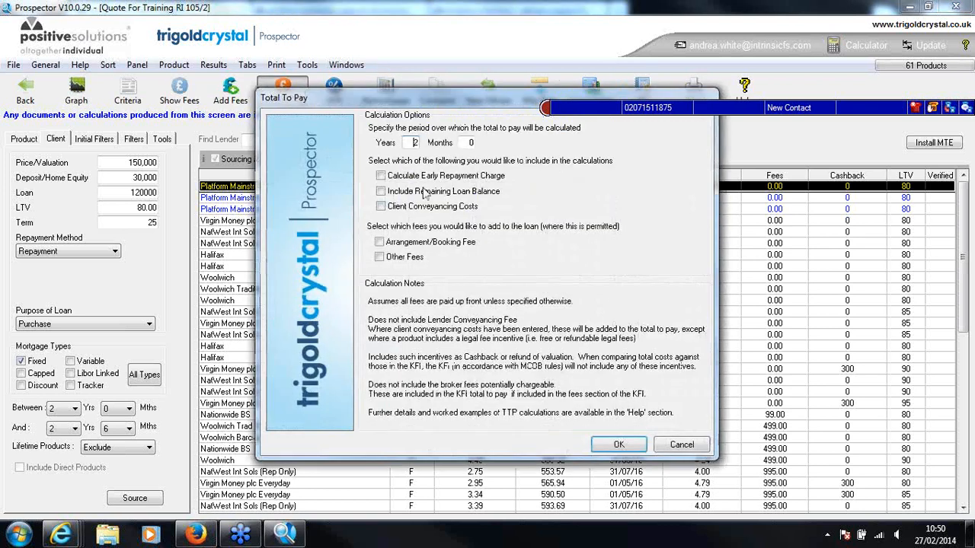
pyautogui.click(379, 242)
pyautogui.click(379, 256)
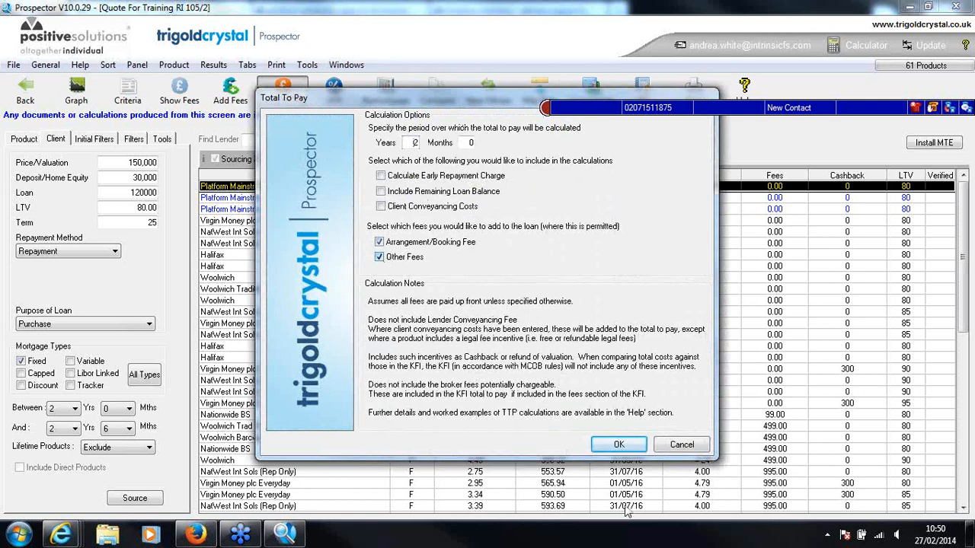
pyautogui.click(619, 445)
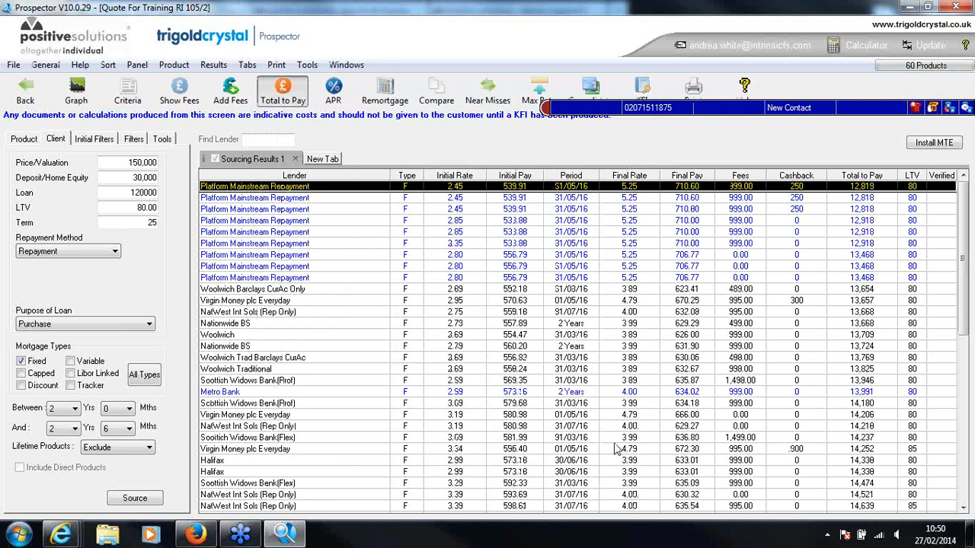
pyautogui.click(284, 99)
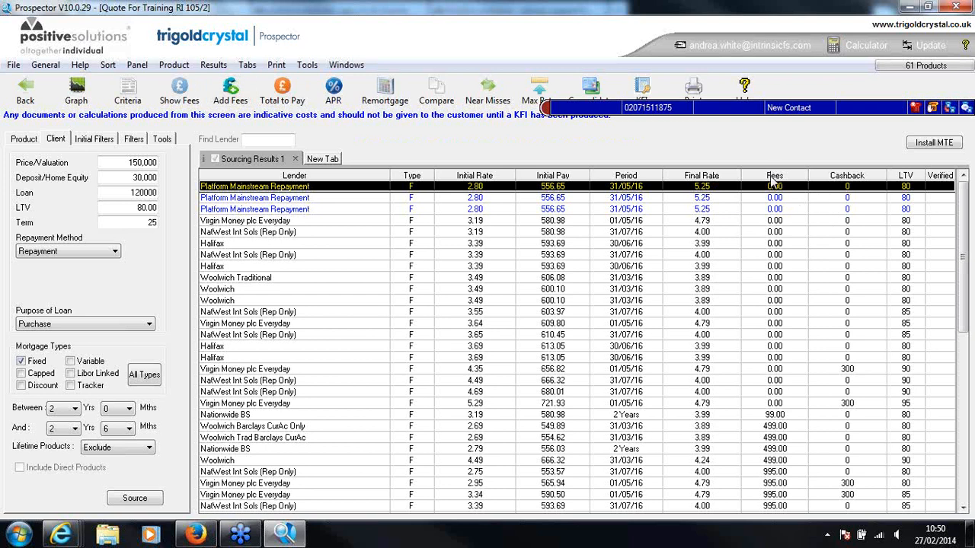
# Recalculate the total to pay over 2 years with arrangement/booking and other fees added to the loan, and dismiss the Windows colour scheme prompt
pyautogui.click(281, 93)
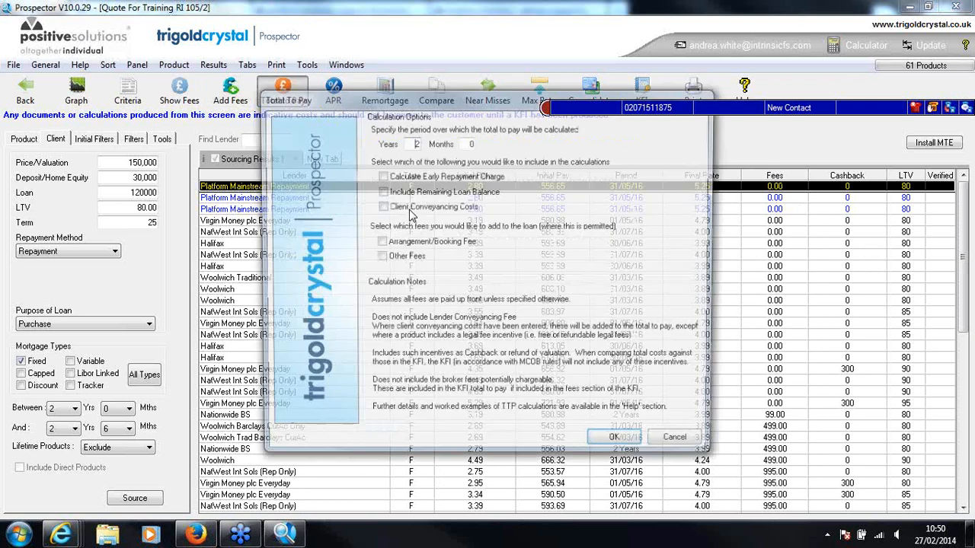
pyautogui.click(379, 241)
pyautogui.click(379, 257)
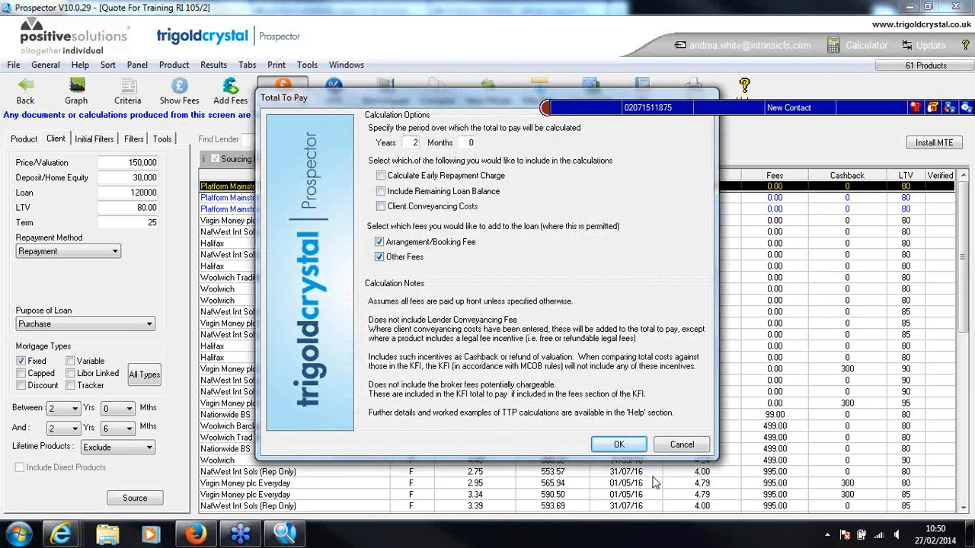
pyautogui.click(619, 445)
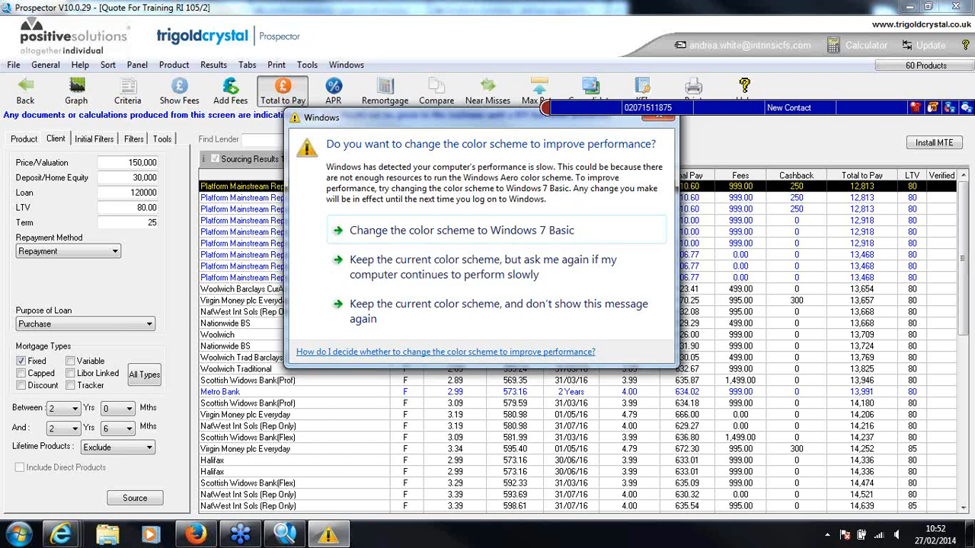
pyautogui.moveTo(535, 121); pyautogui.dragTo(542, 182)
pyautogui.click(670, 179)
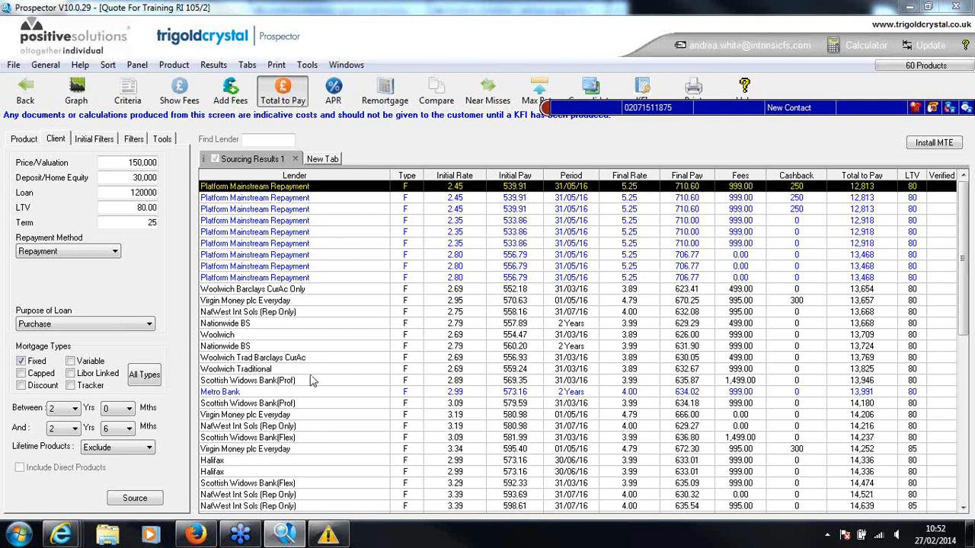
# Return to the client record and display the KFI category of its mortgage documents
pyautogui.click(30, 91)
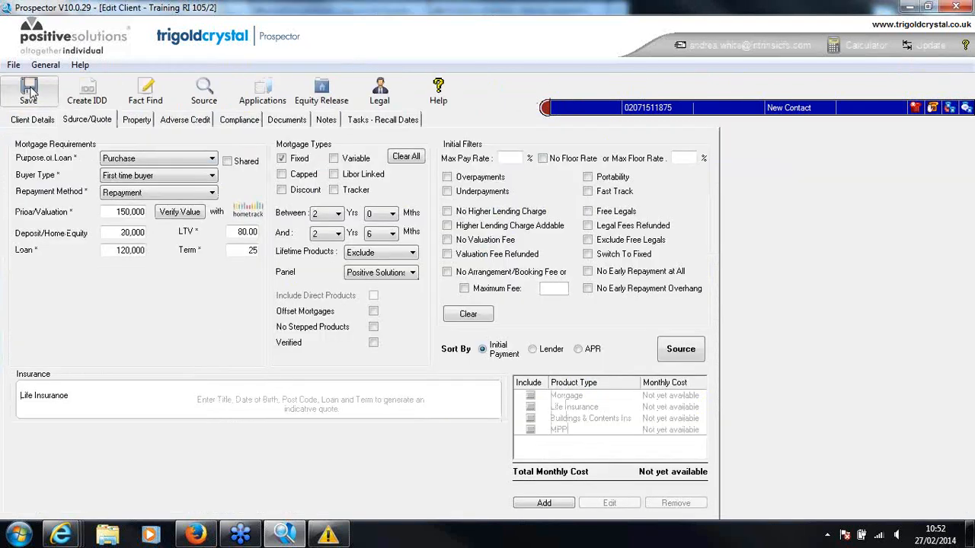
pyautogui.click(295, 125)
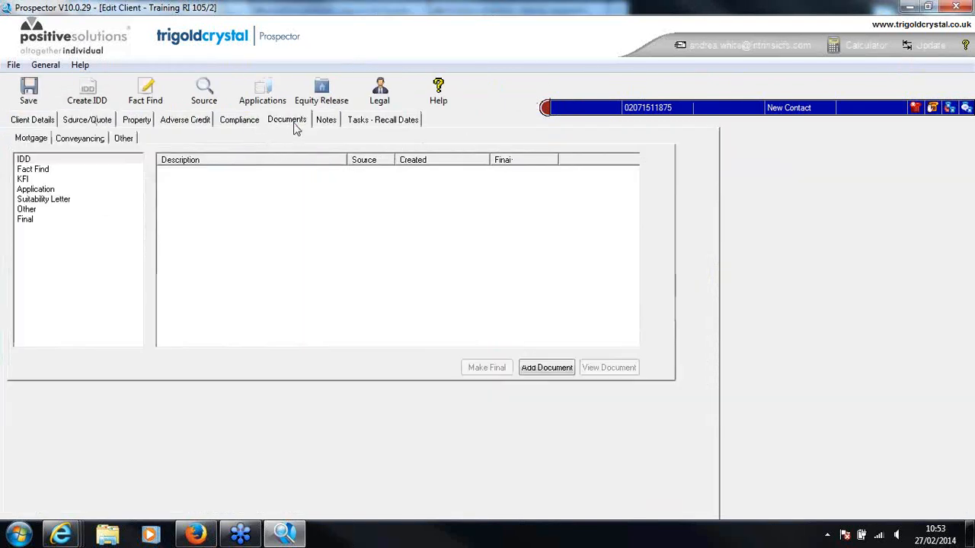
pyautogui.click(25, 181)
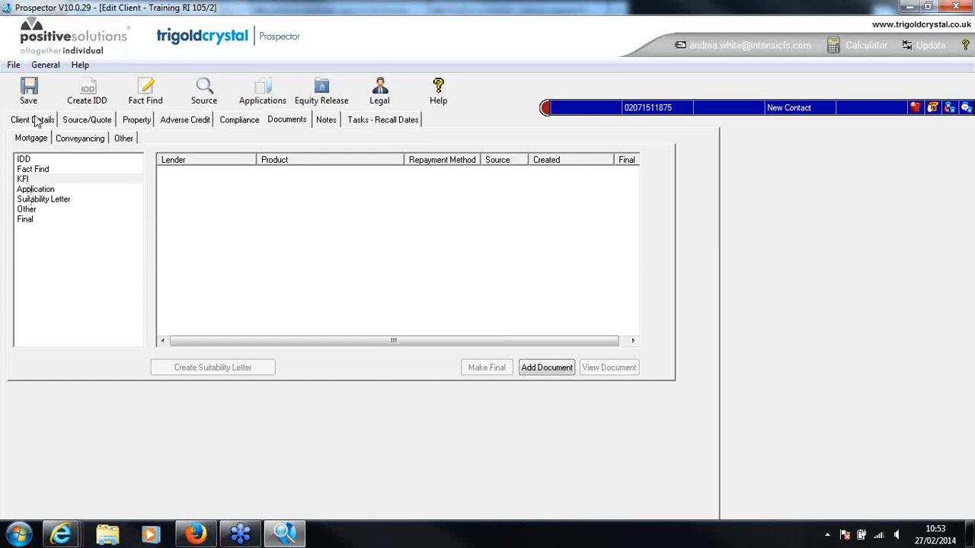
# Source the mortgages again and start a KFI for the 2.35% Platform Mainstream Repayment product, including the Insurance Admin Fee
pyautogui.click(89, 120)
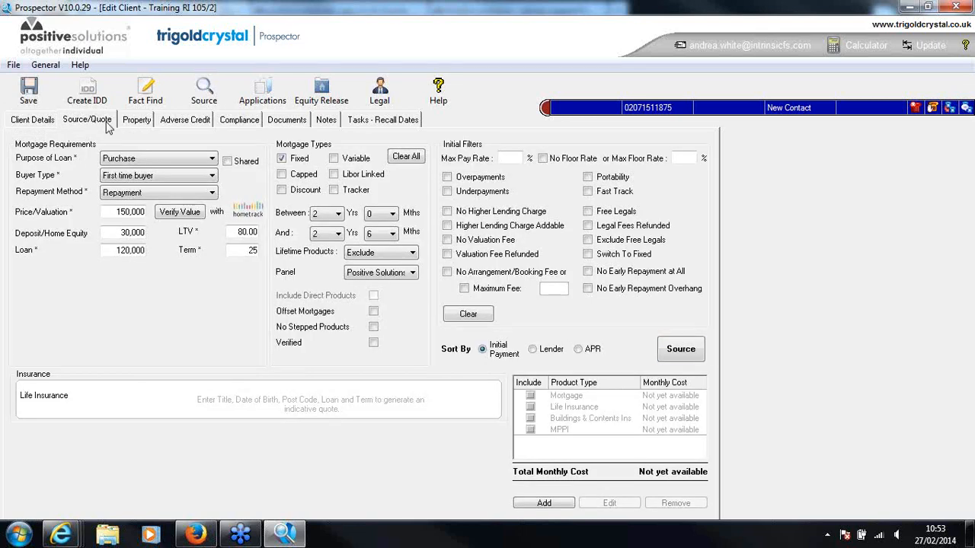
pyautogui.click(693, 354)
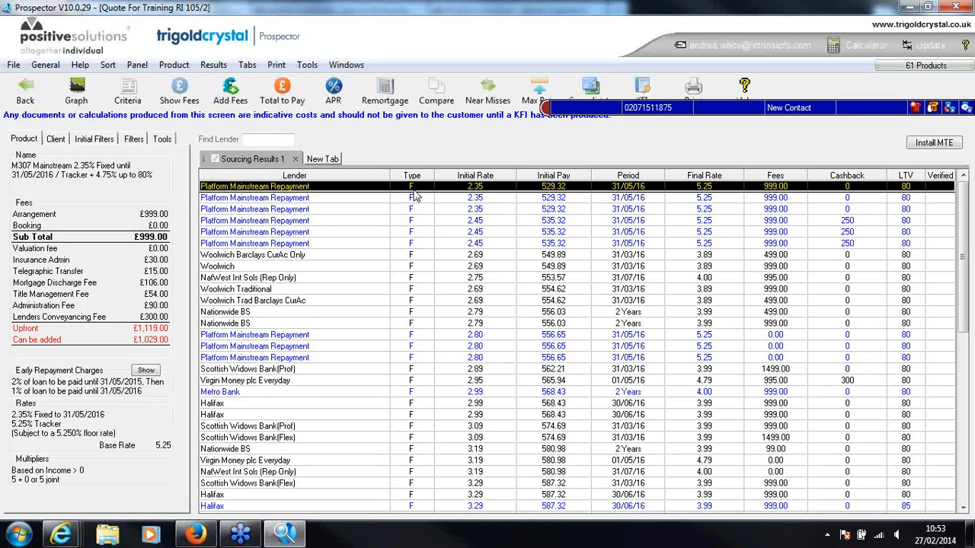
pyautogui.click(640, 87)
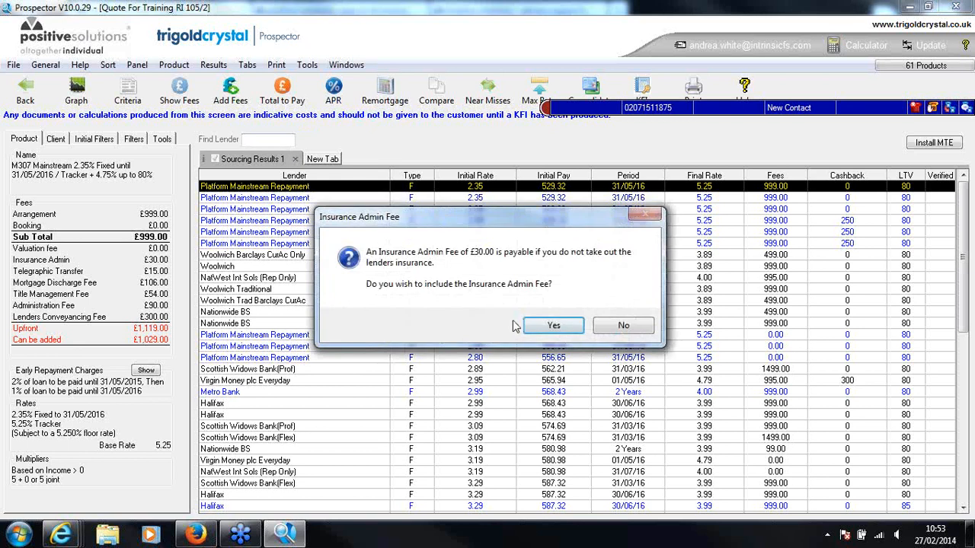
pyautogui.click(552, 325)
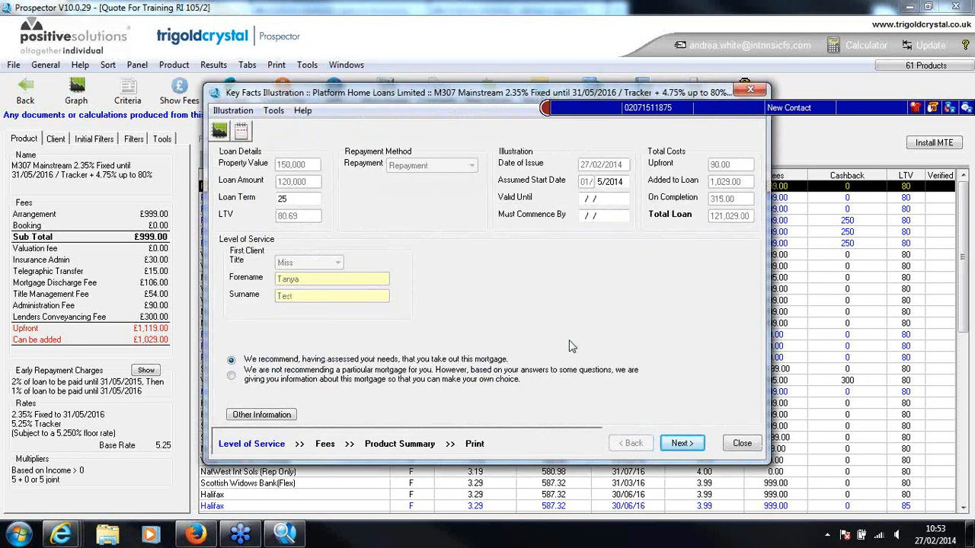
# Select the procuration fee statement that Platform Home Loans Limited will make no payment, and continue through the product summary to preview the KFI
pyautogui.click(693, 448)
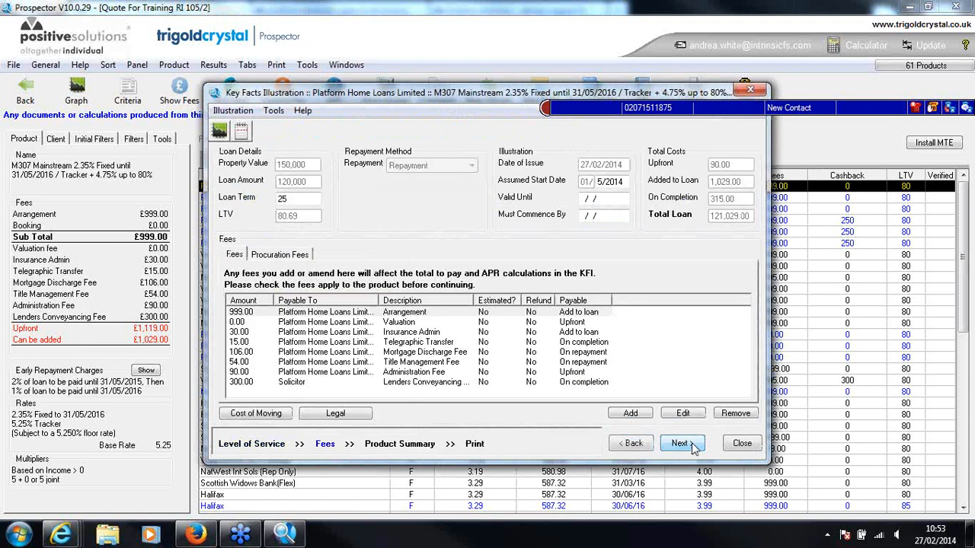
pyautogui.click(296, 323)
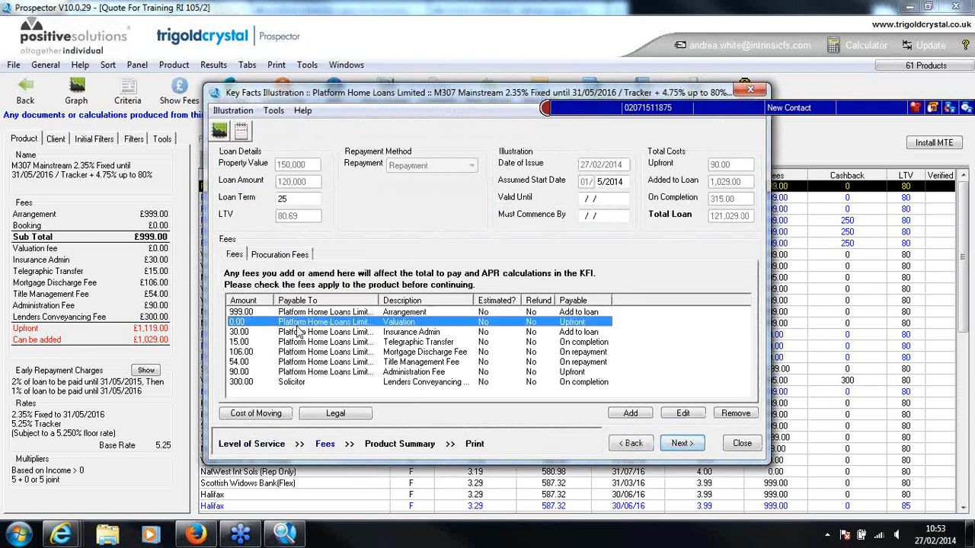
pyautogui.click(683, 445)
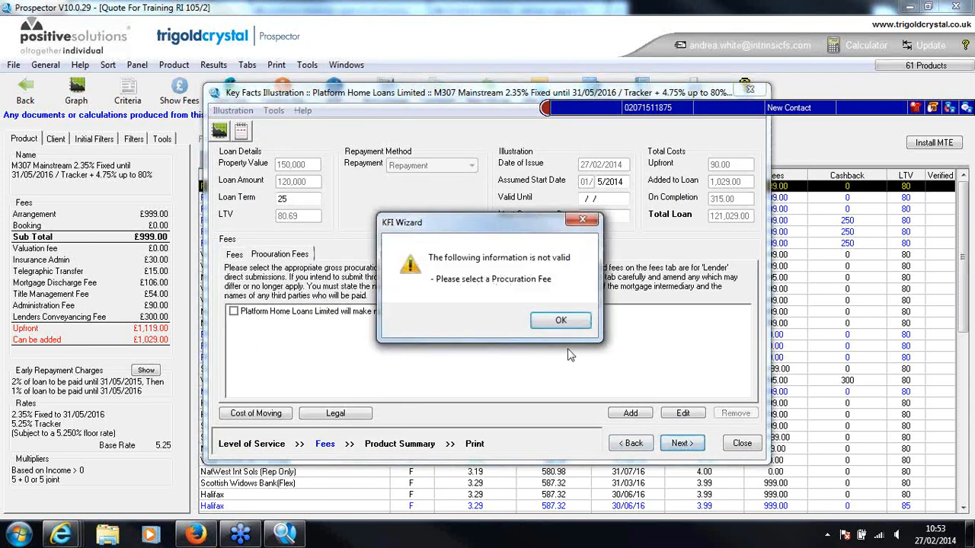
pyautogui.click(560, 320)
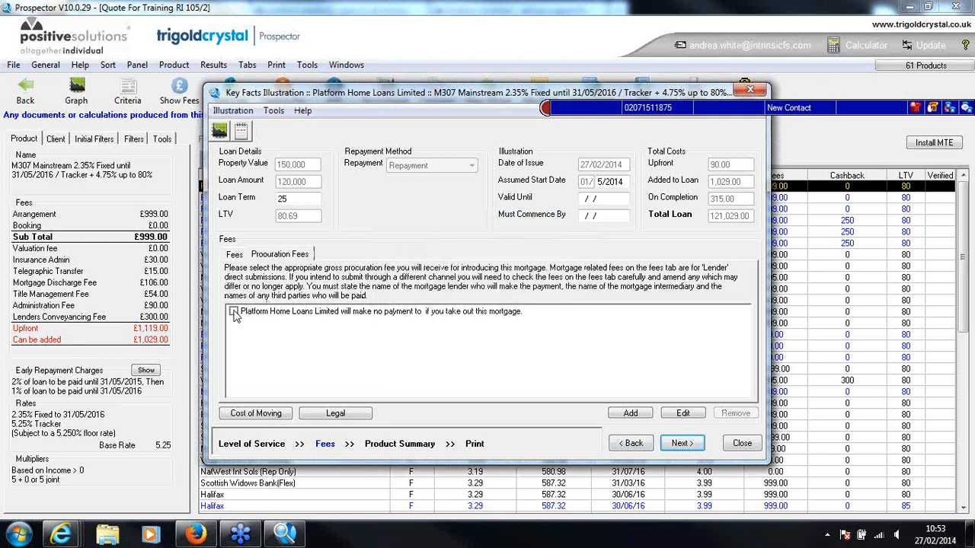
pyautogui.click(235, 312)
pyautogui.click(683, 443)
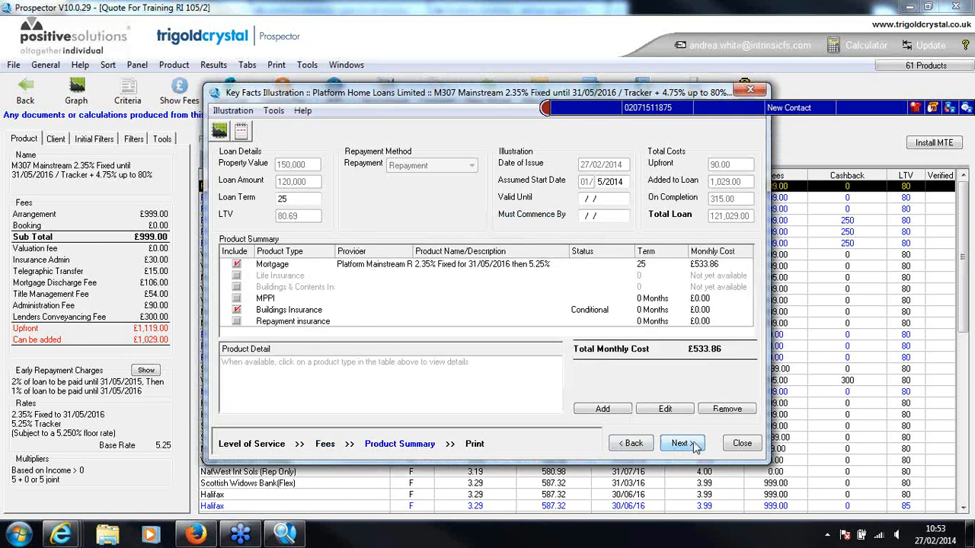
pyautogui.click(679, 443)
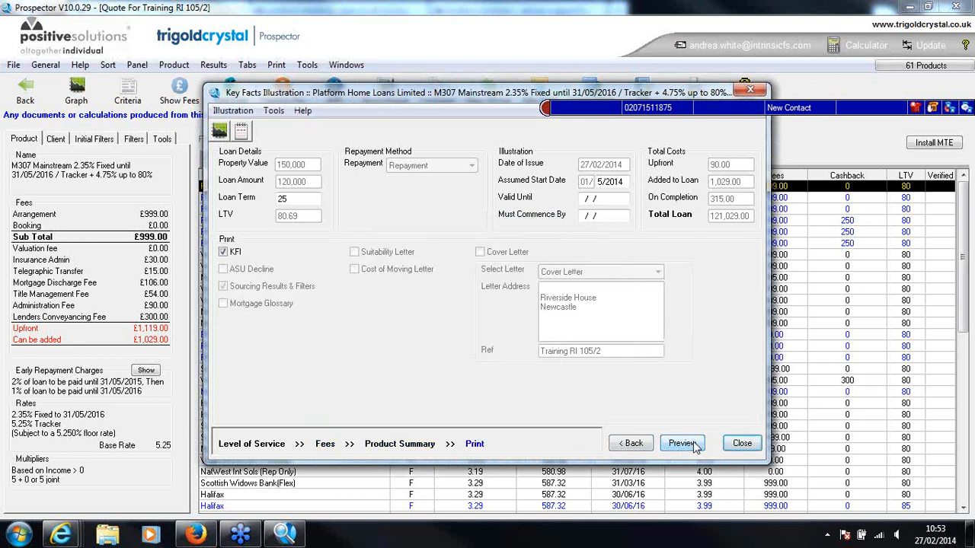
pyautogui.click(693, 444)
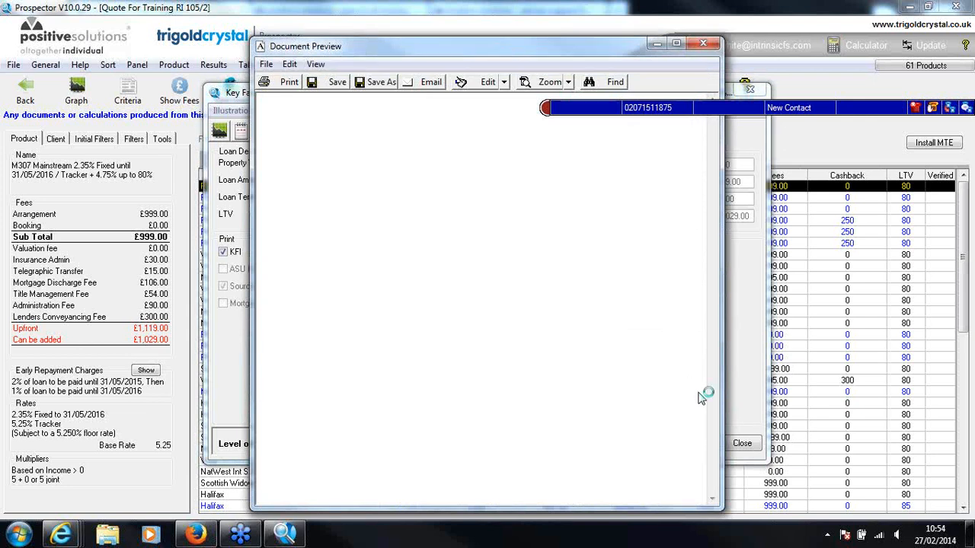
# Try to exit the phone toolbar program that covers part of the document preview
pyautogui.click(828, 536)
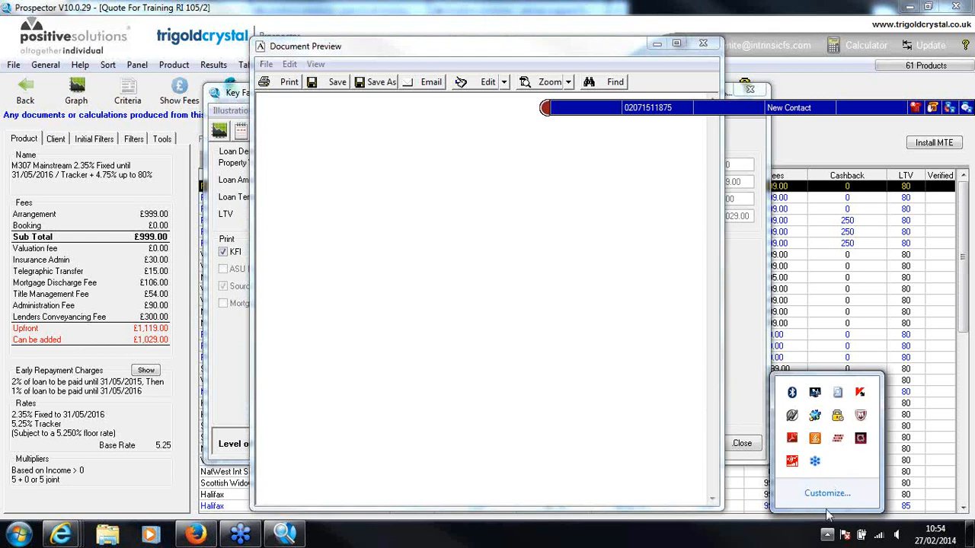
pyautogui.rightClick(844, 444)
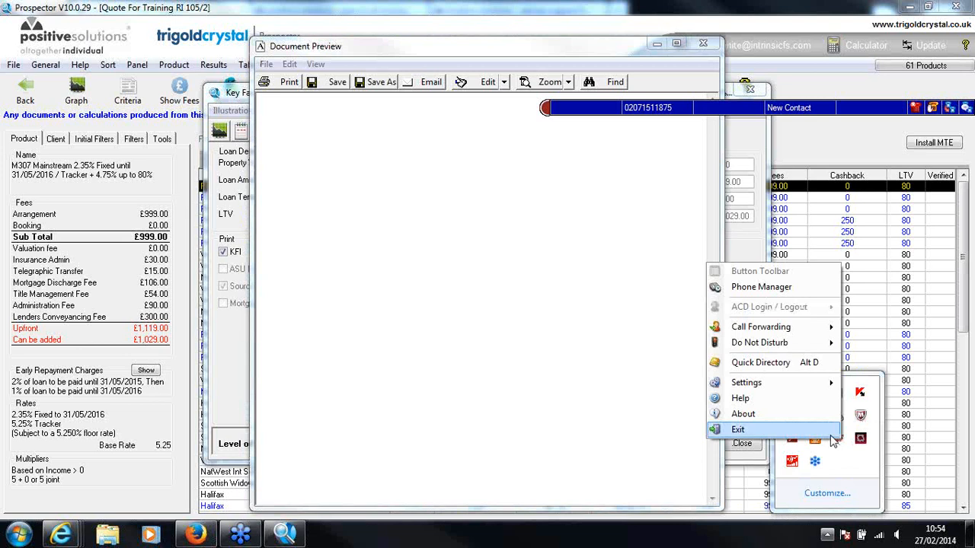
pyautogui.click(834, 430)
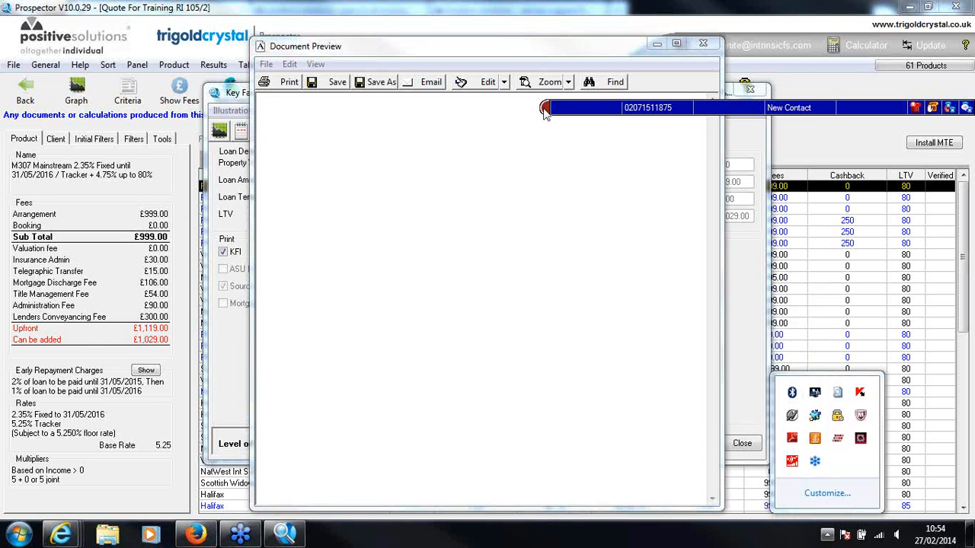
# Review the first page of the Key Facts Illustration in the document preview, and close the preview and the illustration wizard
pyautogui.click(547, 38)
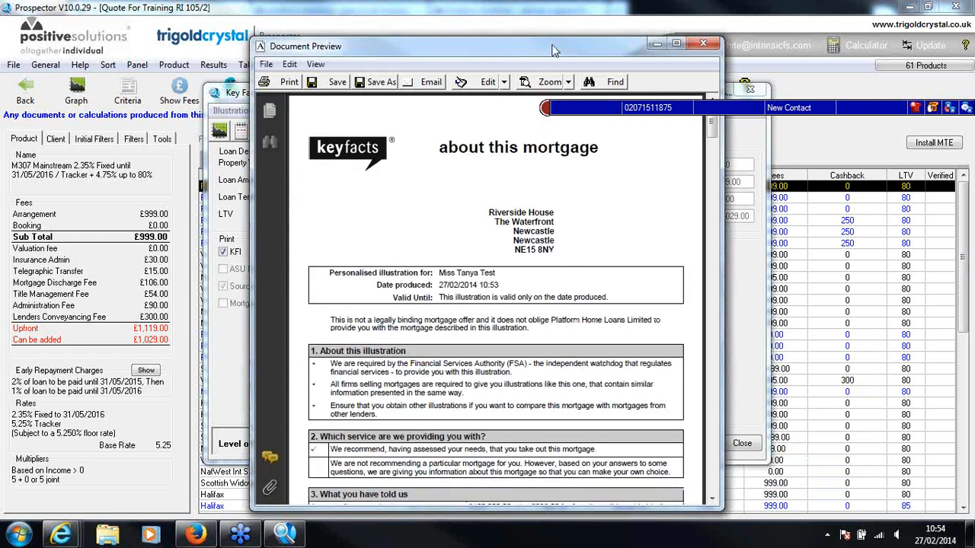
pyautogui.moveTo(555, 50); pyautogui.dragTo(545, 41)
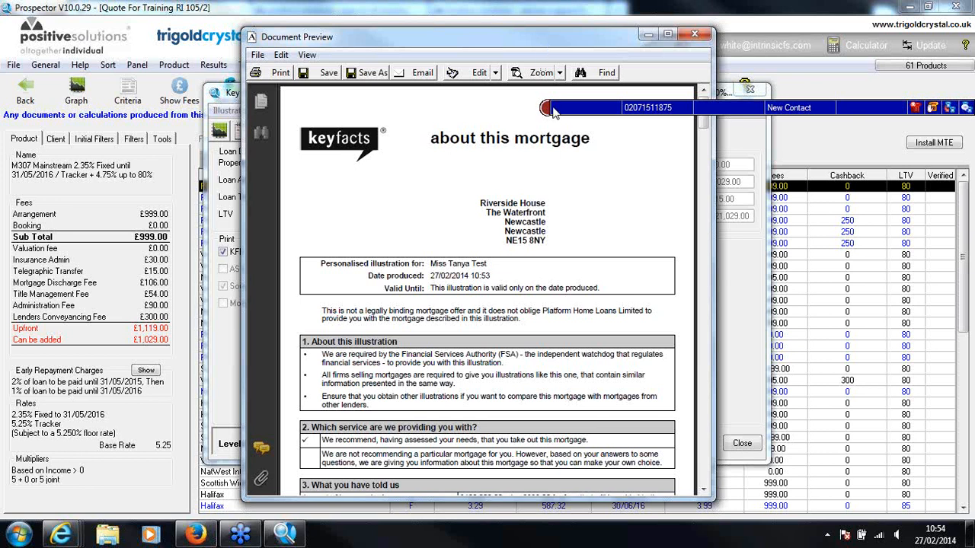
pyautogui.click(547, 152)
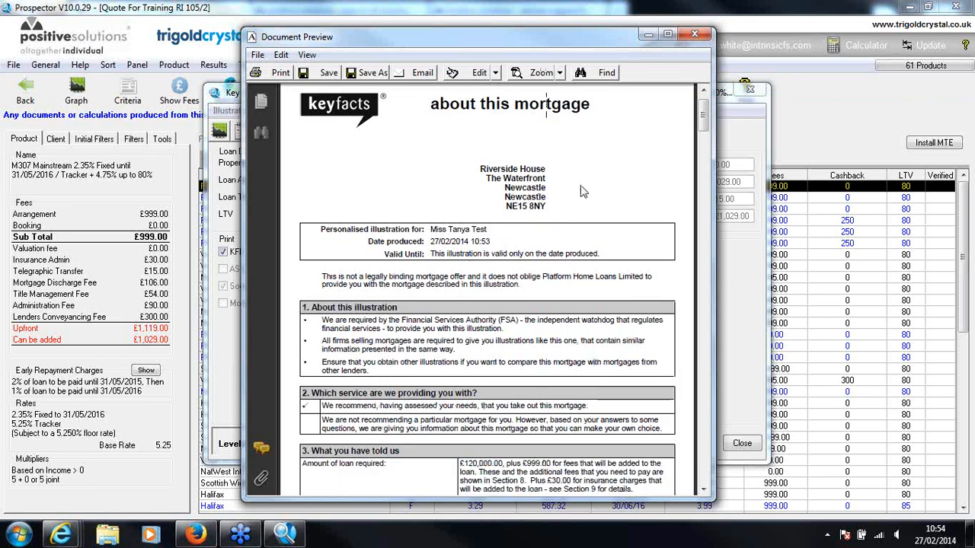
pyautogui.scroll(-5, 580, 192)
pyautogui.scroll(-1, 580, 183)
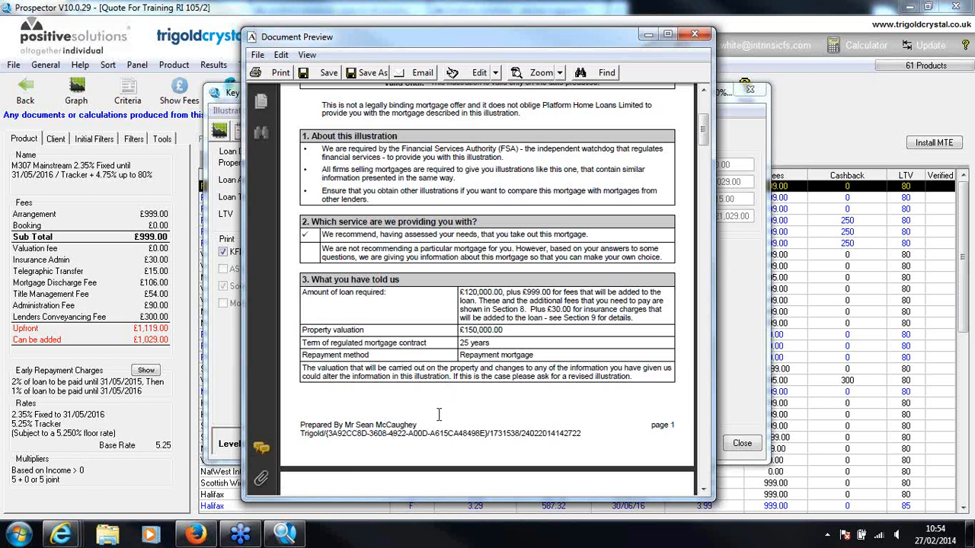
pyautogui.scroll(1, 439, 414)
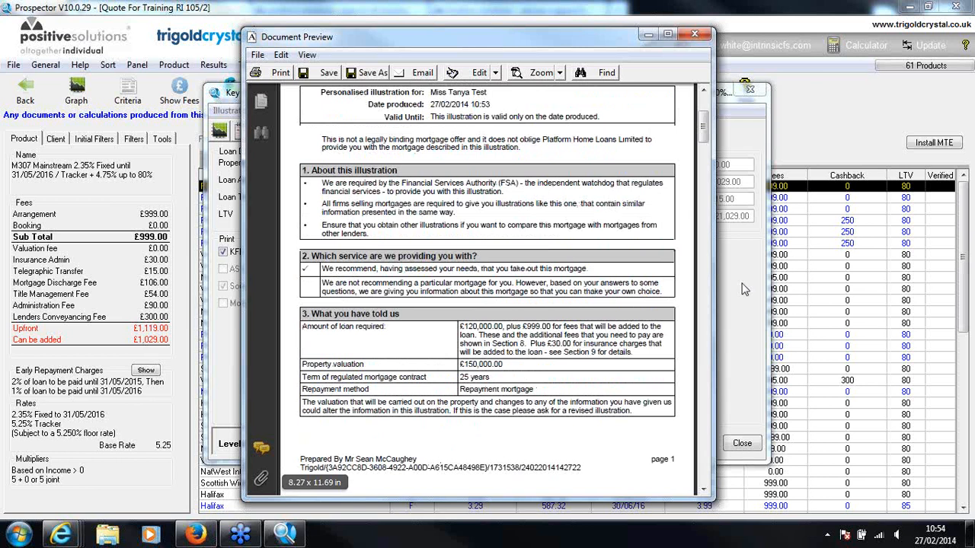
pyautogui.scroll(-1, 488, 450)
pyautogui.scroll(1, 487, 452)
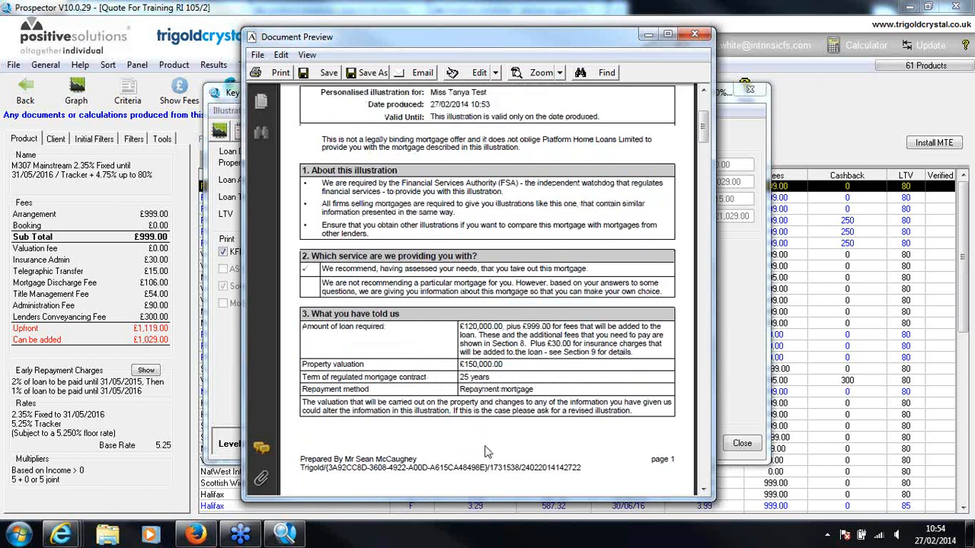
pyautogui.scroll(5, 487, 451)
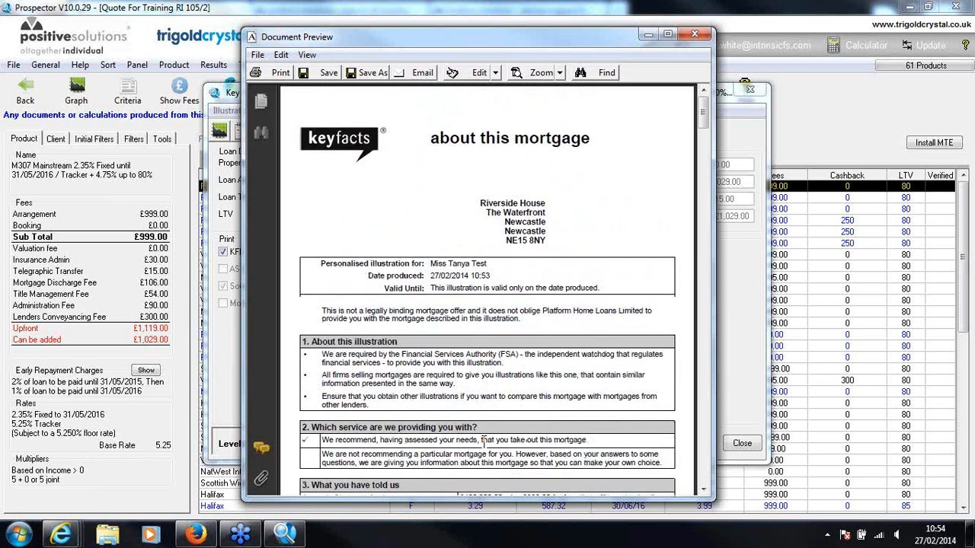
pyautogui.click(701, 35)
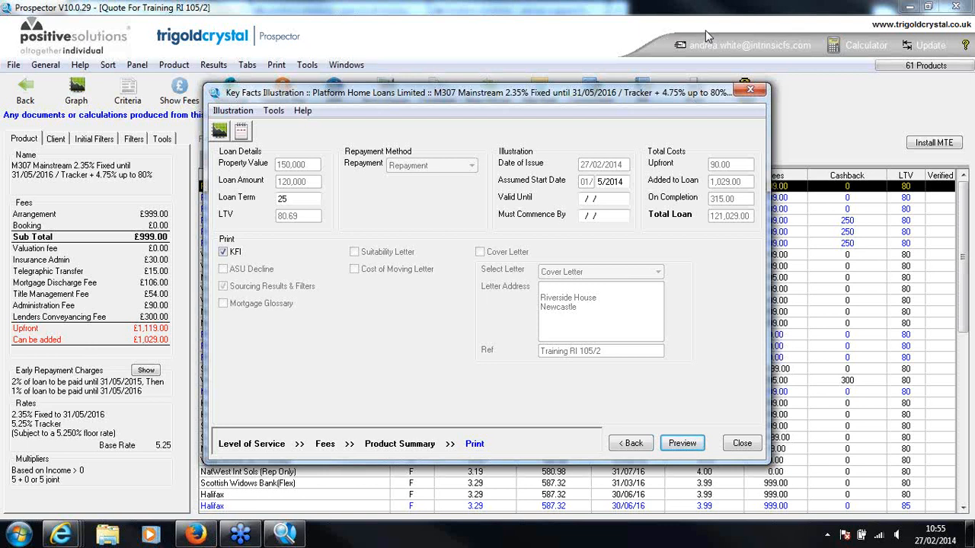
pyautogui.click(740, 445)
# Close the Key Facts Illustration wizard, leave the sourcing results and open the documents stored on the client record
pyautogui.click(740, 444)
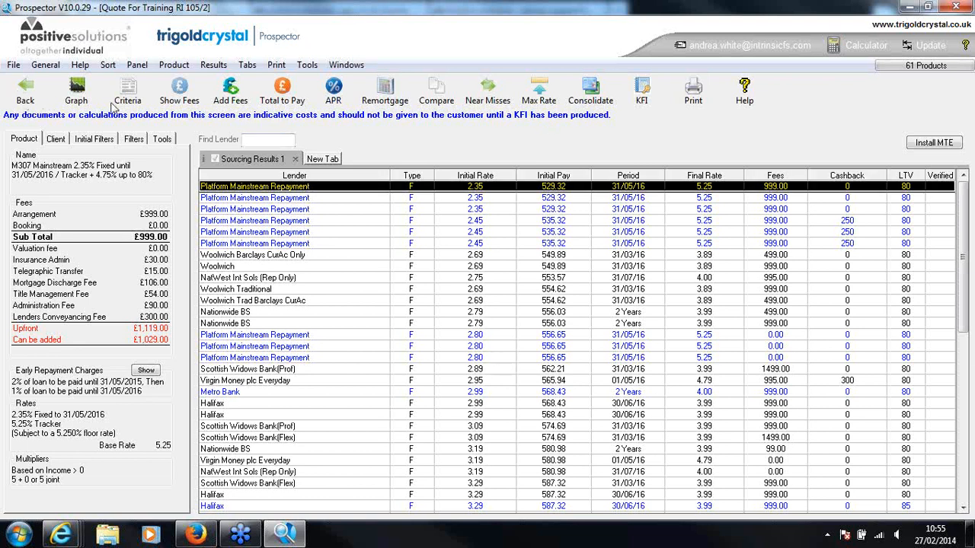
pyautogui.click(25, 95)
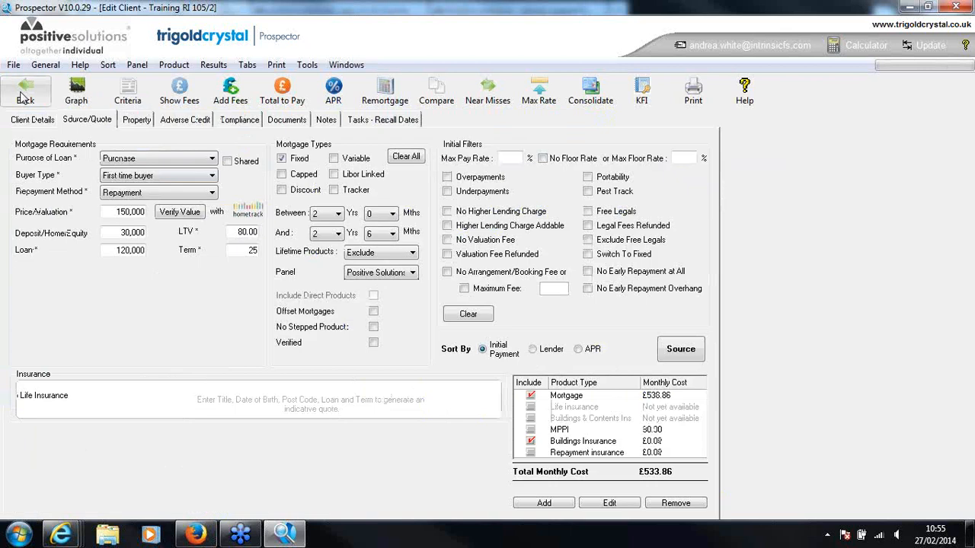
pyautogui.click(280, 124)
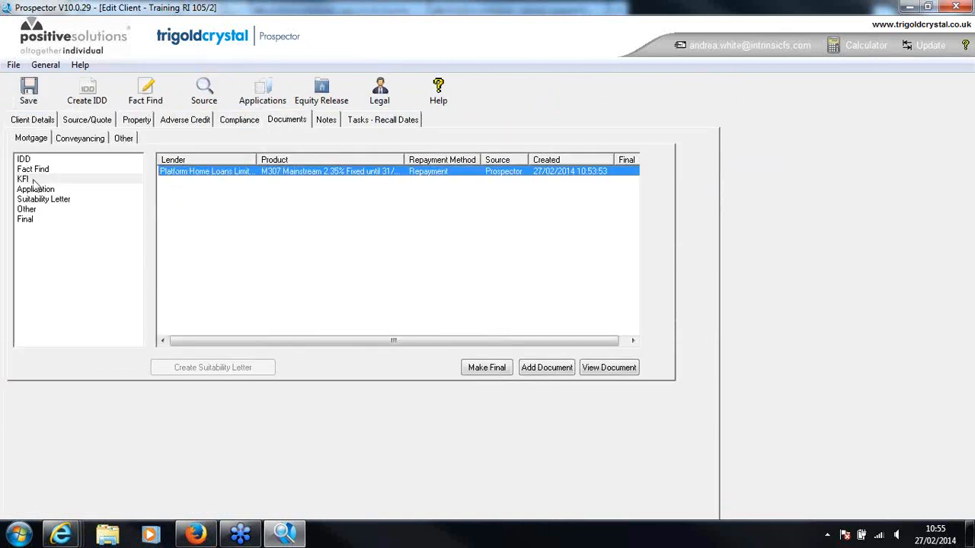
# Check the client details and the mortgage sourcing requirements, and return to the stored KFI document
pyautogui.click(40, 122)
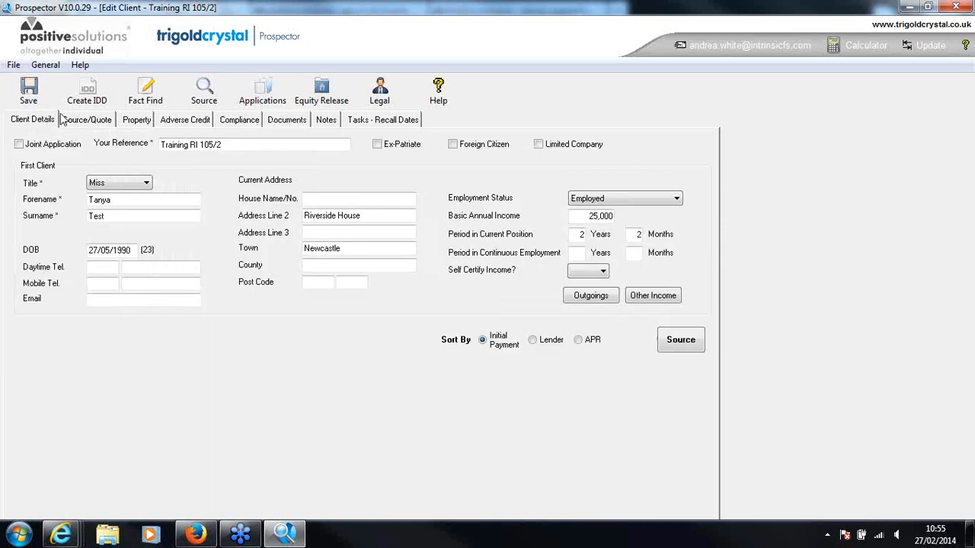
pyautogui.click(89, 127)
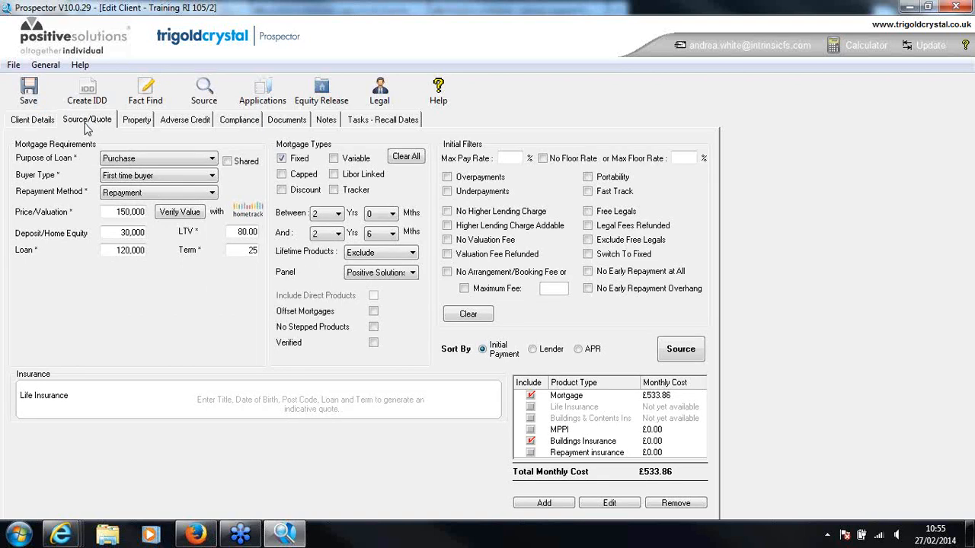
pyautogui.click(292, 123)
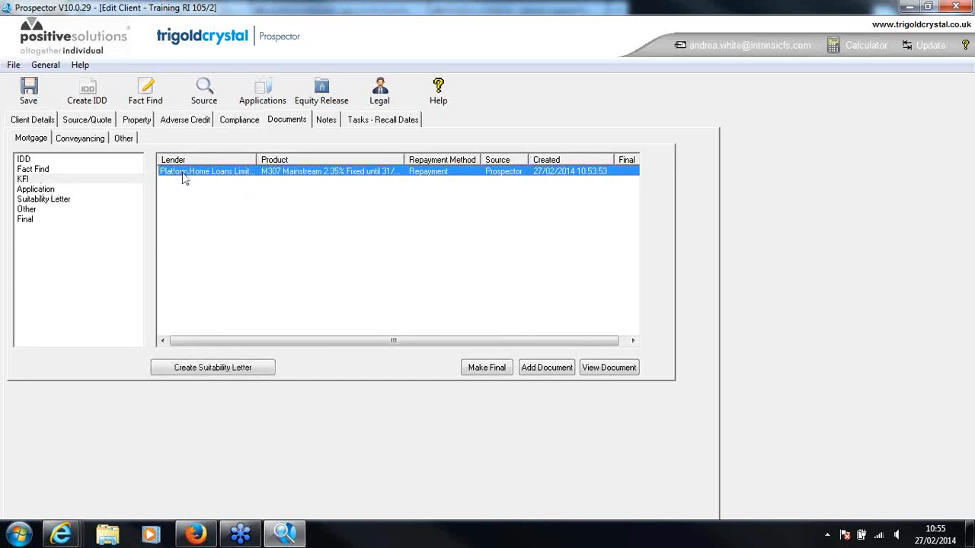
# Create a suitability letter from the Platform Home Loans KFI and acknowledge the affordability figures notice
pyautogui.click(239, 370)
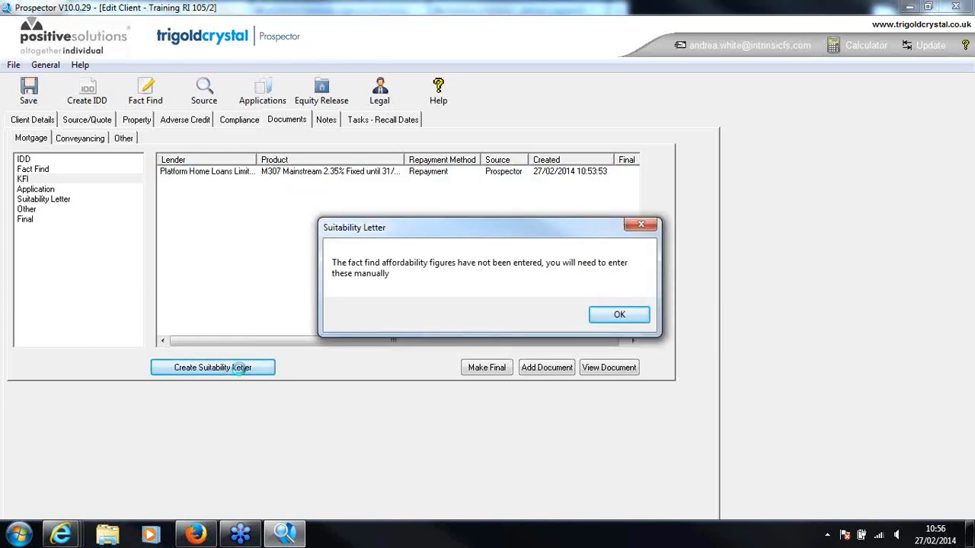
pyautogui.click(620, 315)
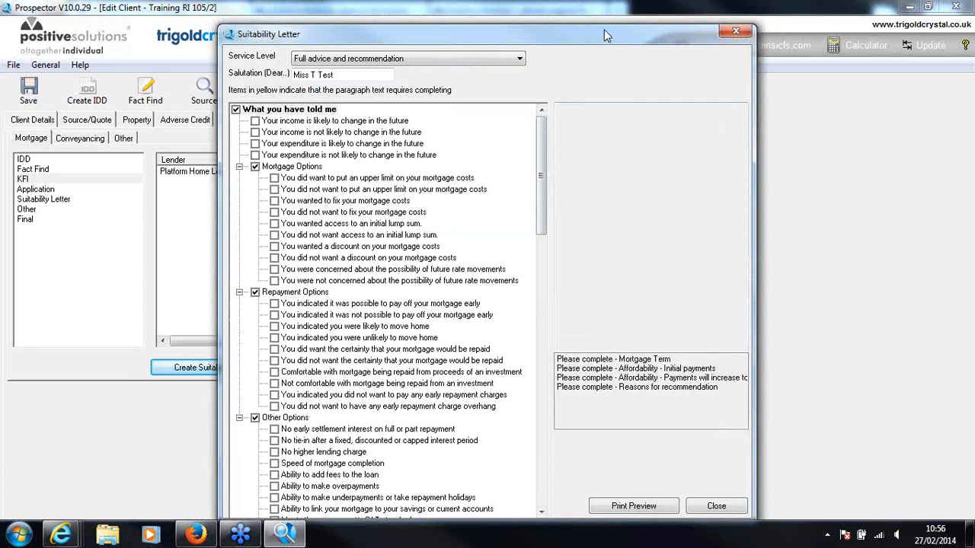
pyautogui.moveTo(604, 29); pyautogui.dragTo(608, 25)
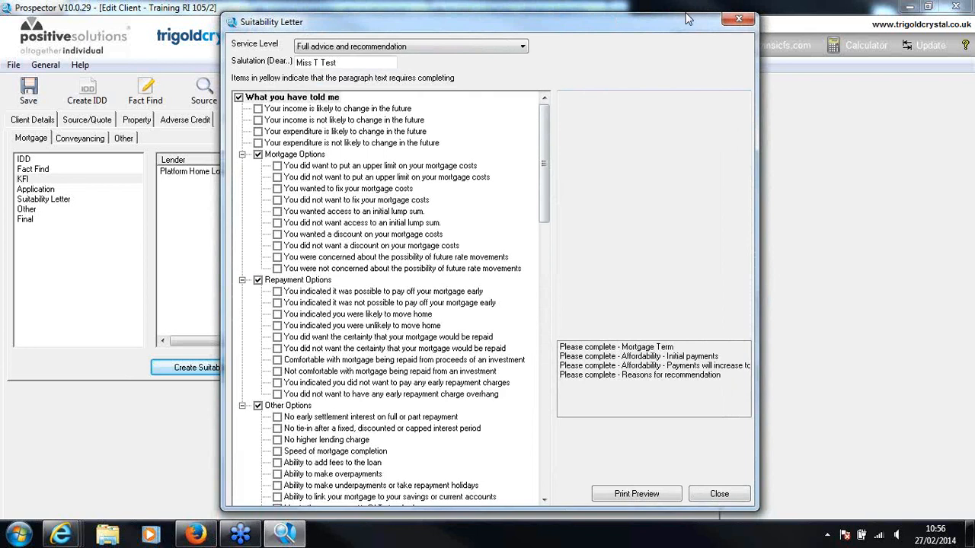
# Include the letter statements on wanting fixed mortgage costs, being unlikely to move home, speed of mortgage completion and adding fees to the loan
pyautogui.click(277, 189)
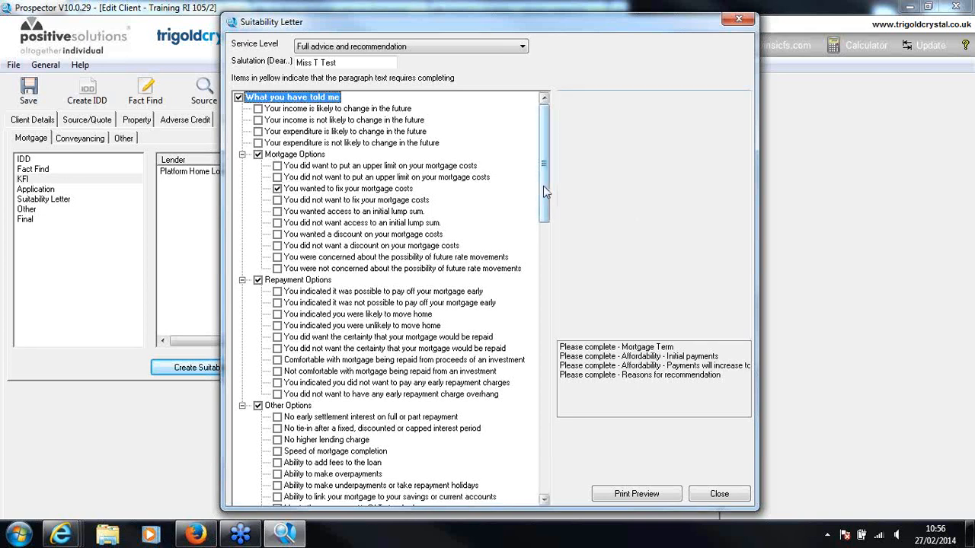
pyautogui.moveTo(546, 192); pyautogui.dragTo(549, 216)
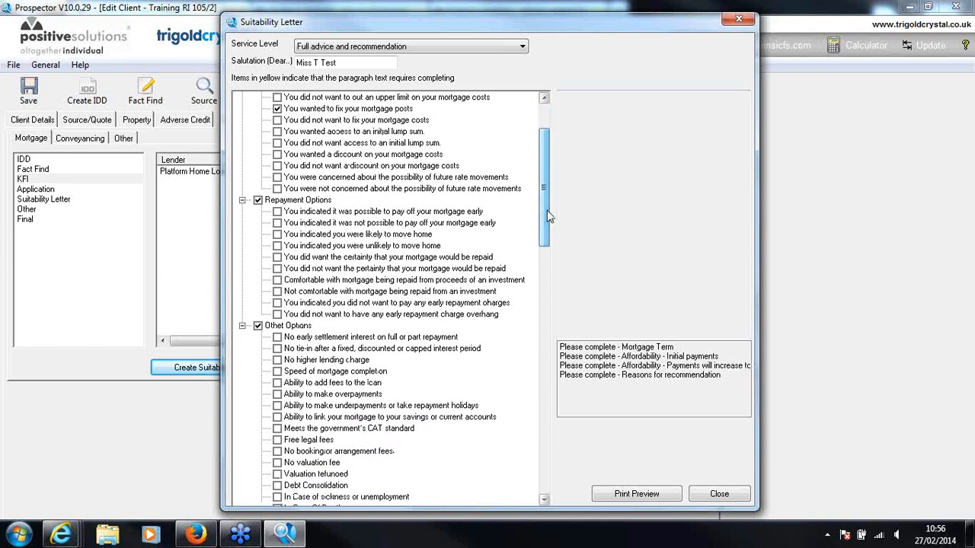
pyautogui.click(277, 245)
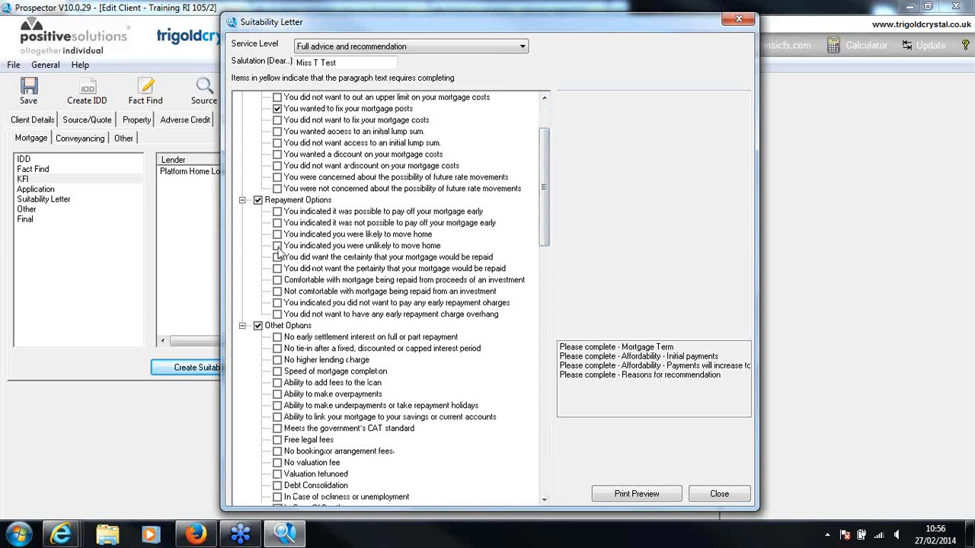
pyautogui.moveTo(545, 207); pyautogui.dragTo(544, 230)
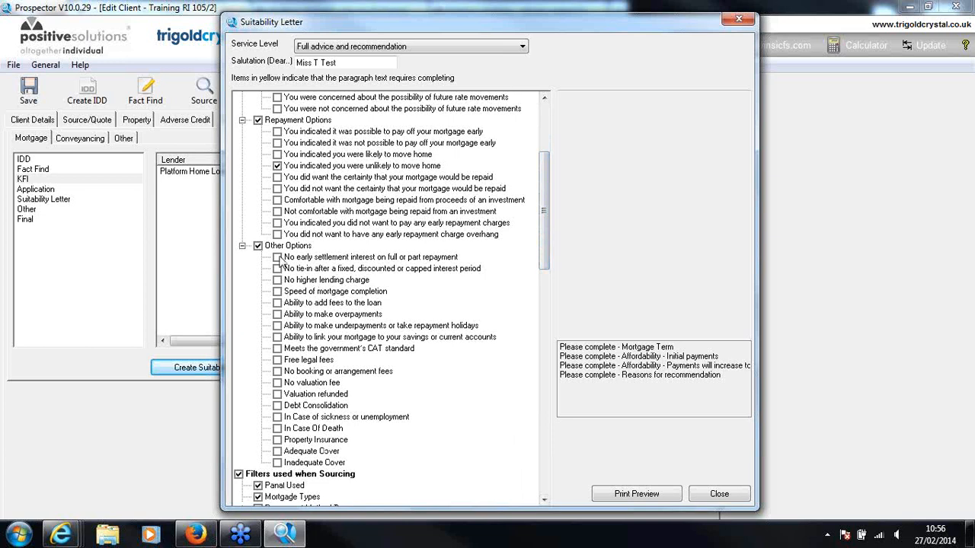
pyautogui.click(277, 292)
pyautogui.click(277, 302)
# Complete the highlighted Mortgage Term paragraph under the sourcing filters with "TBC..." as the reason for the term
pyautogui.moveTo(543, 241); pyautogui.dragTo(543, 284)
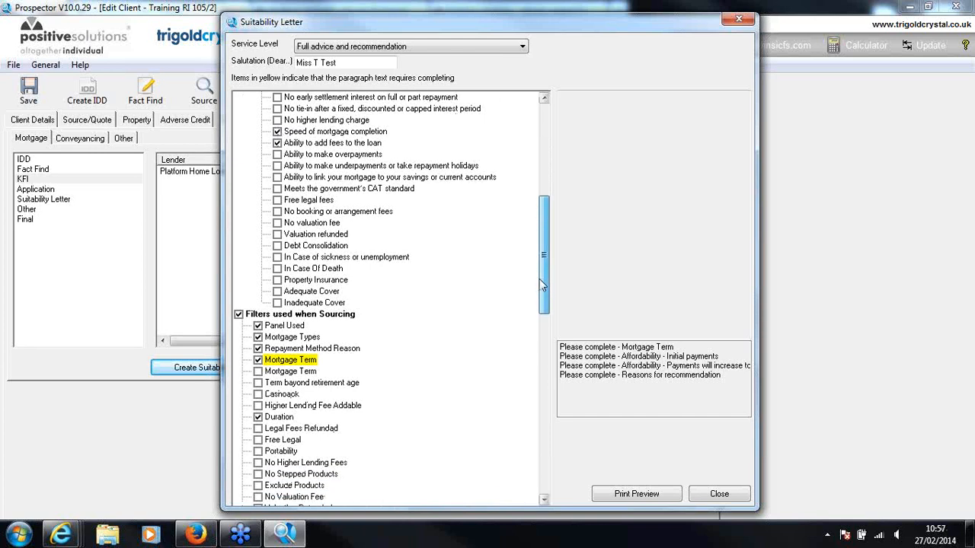
pyautogui.click(292, 361)
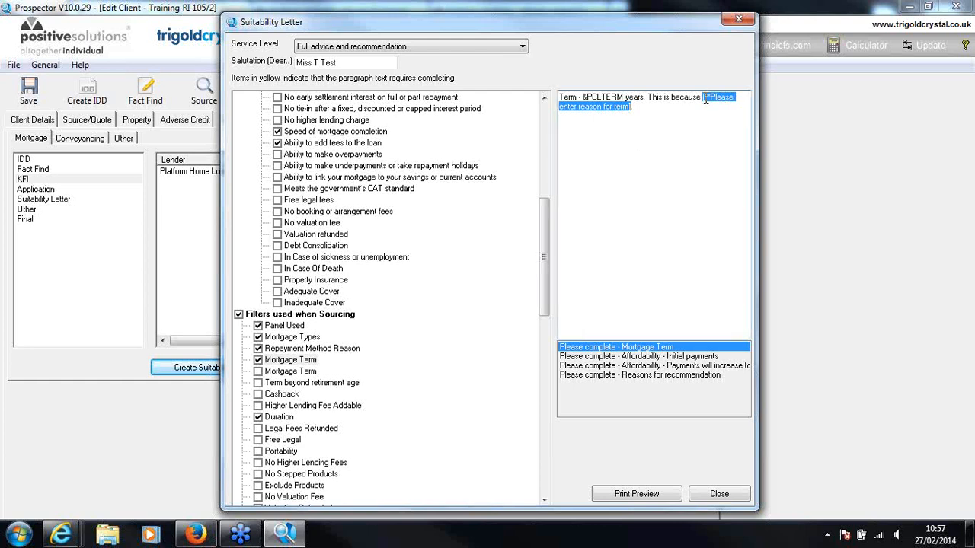
pyautogui.write('TBC....')
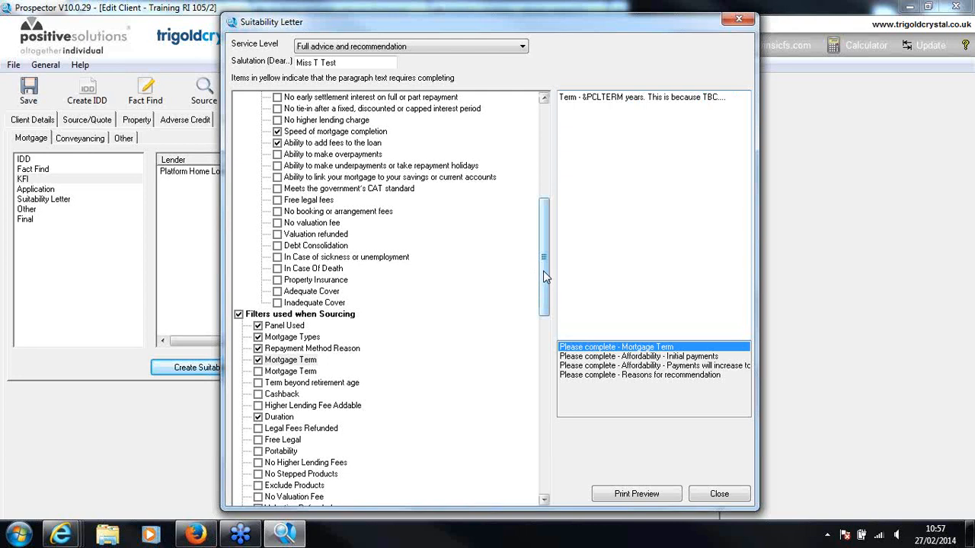
# Enter XX as the percentage of disposable monthly income in both affordability paragraphs, initial payments and increased payments
pyautogui.moveTo(543, 270); pyautogui.dragTo(548, 379)
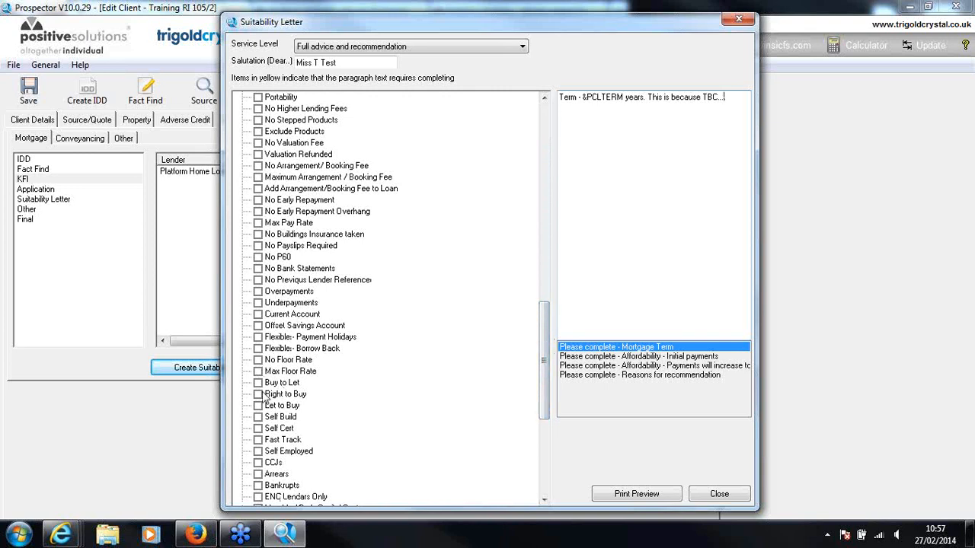
pyautogui.moveTo(545, 347); pyautogui.dragTo(546, 420)
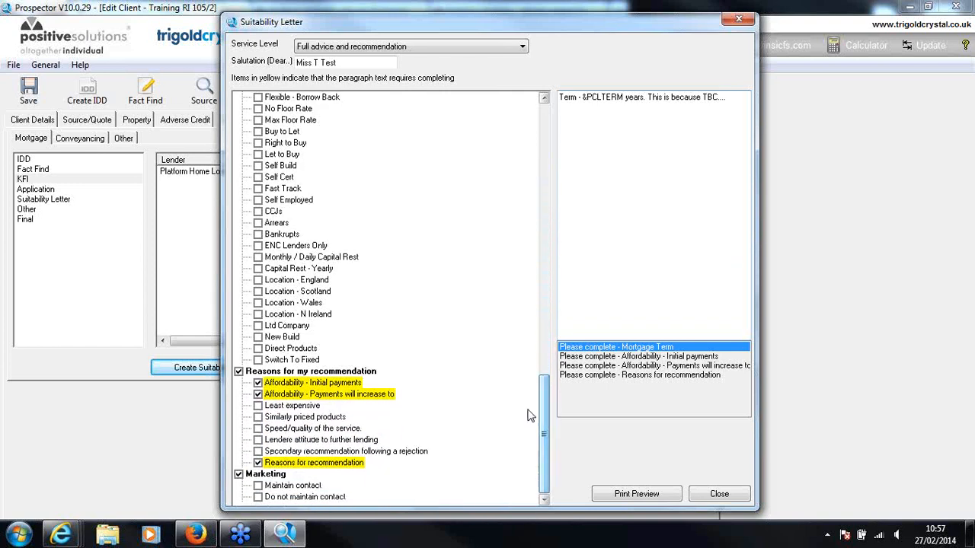
pyautogui.click(287, 384)
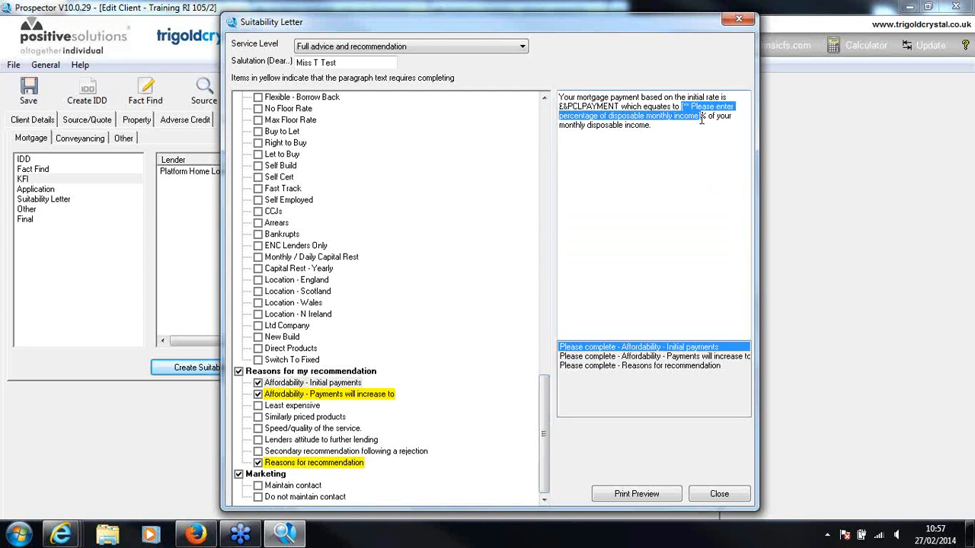
pyautogui.moveTo(701, 117); pyautogui.dragTo(683, 106)
pyautogui.write('XX%')
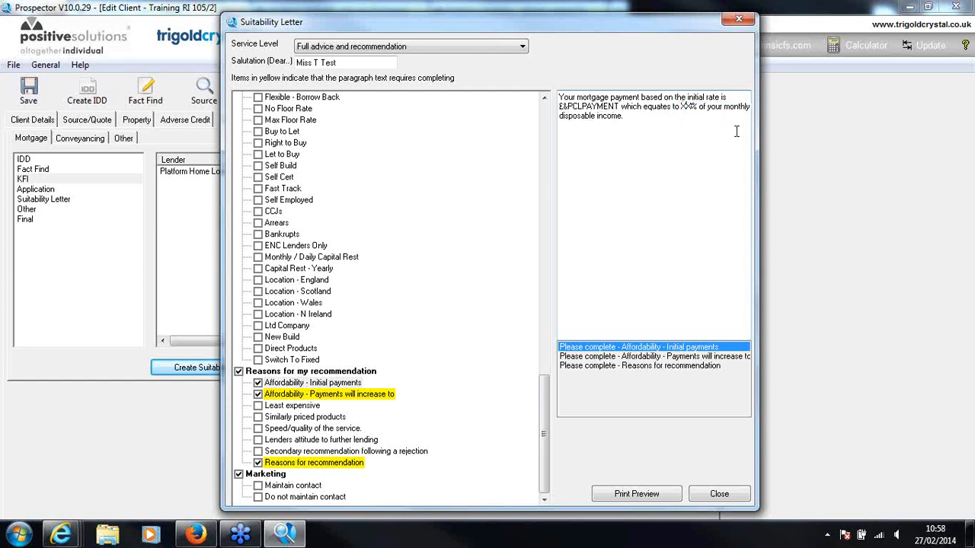
pyautogui.click(375, 396)
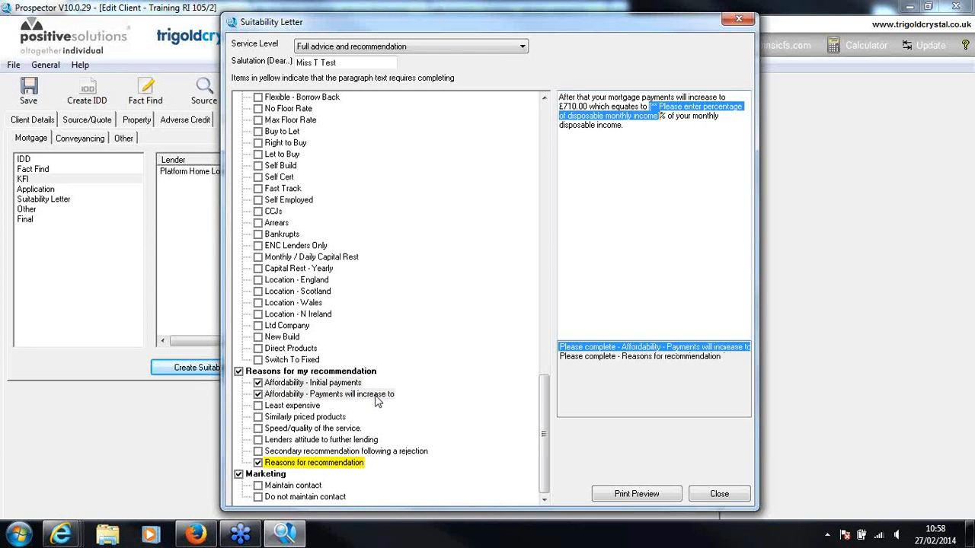
pyautogui.write('XX%')
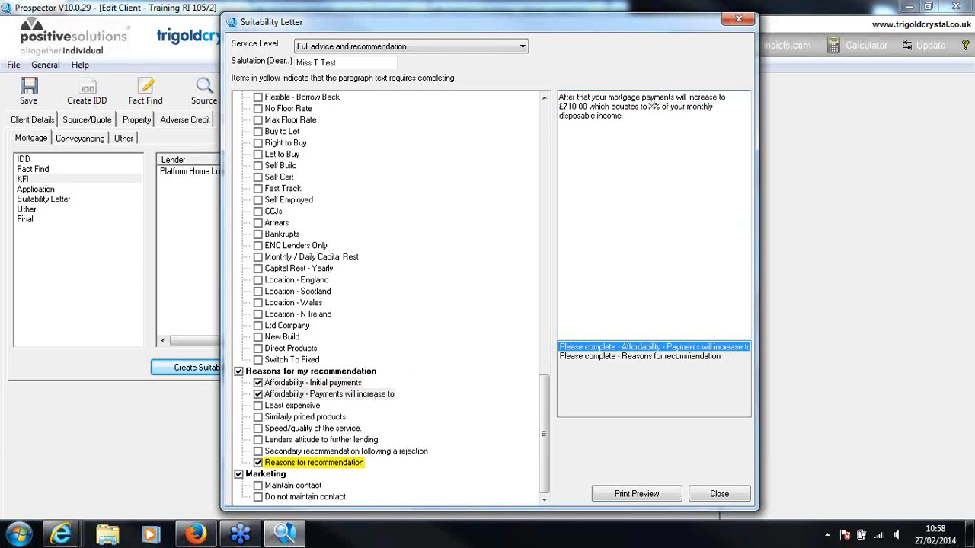
# Fill in the reasons for recommendation with "TBC...." and include the Maintain contact marketing statement
pyautogui.click(340, 463)
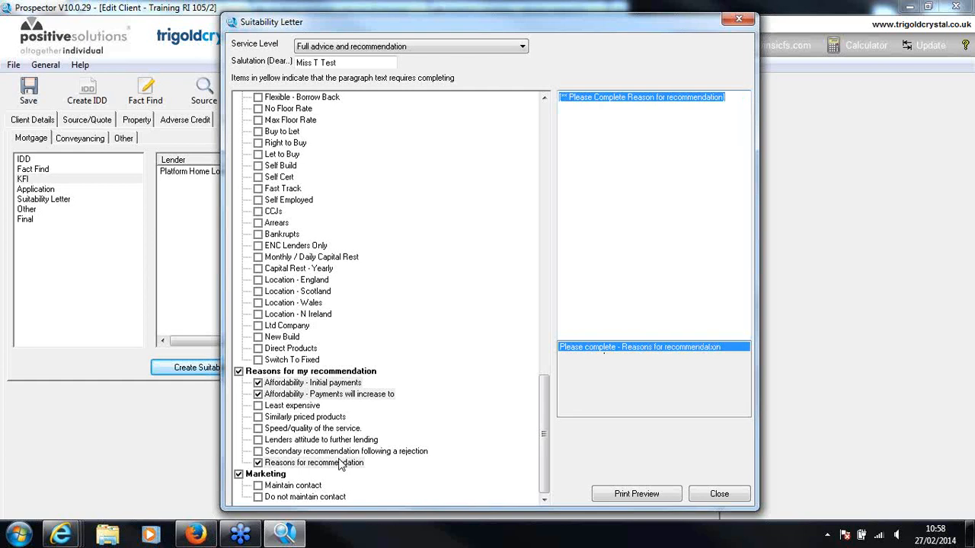
pyautogui.write('TBC...')
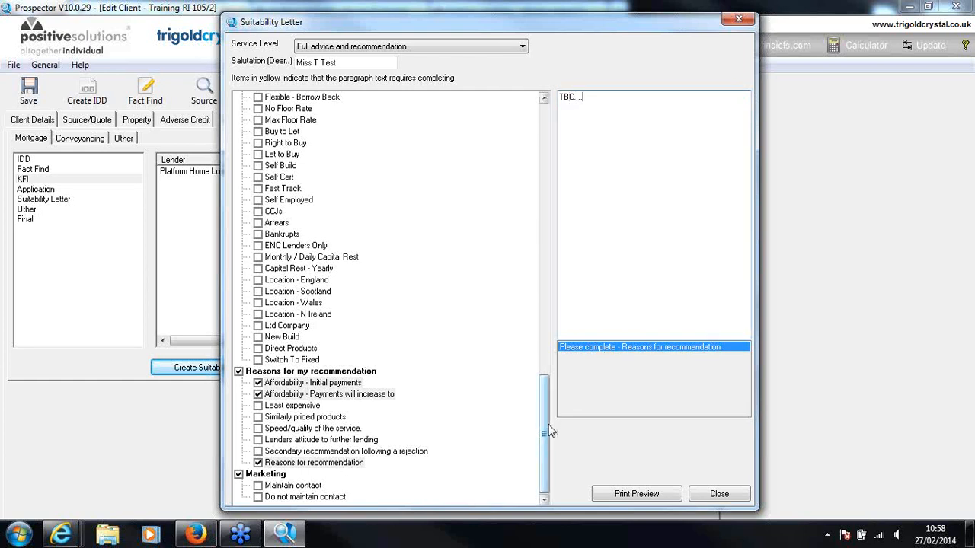
pyautogui.click(258, 485)
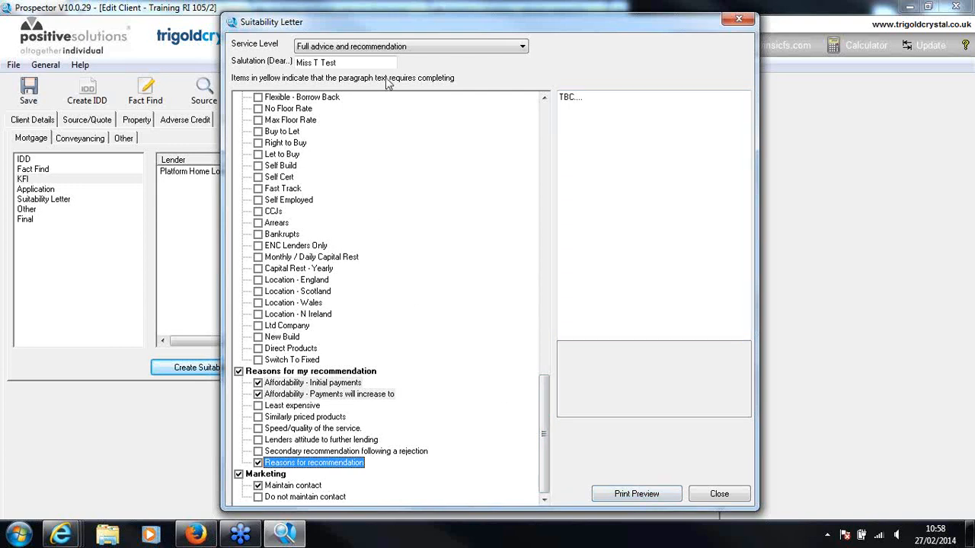
# Select Full advice and recommendation again as the letter's service level and acknowledge the affordability figures notice
pyautogui.click(522, 47)
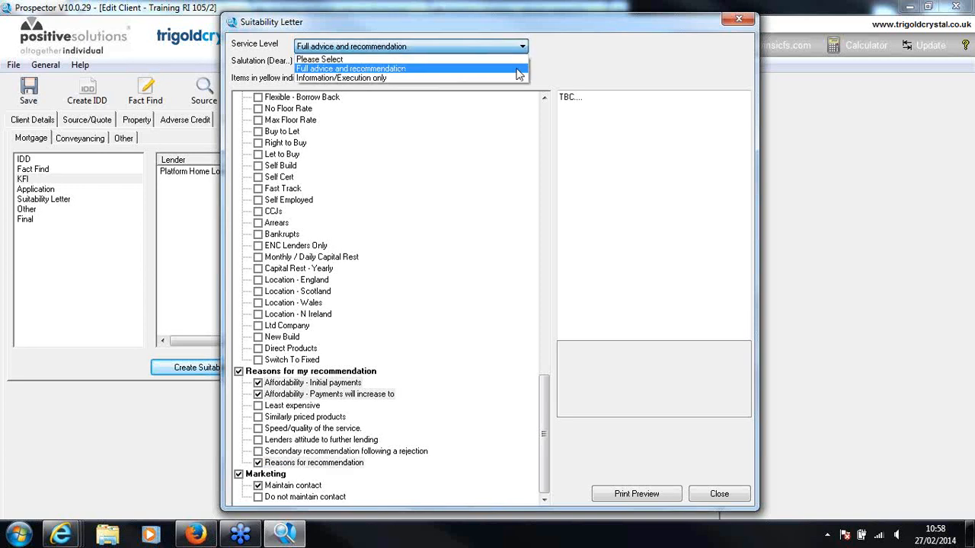
pyautogui.click(517, 68)
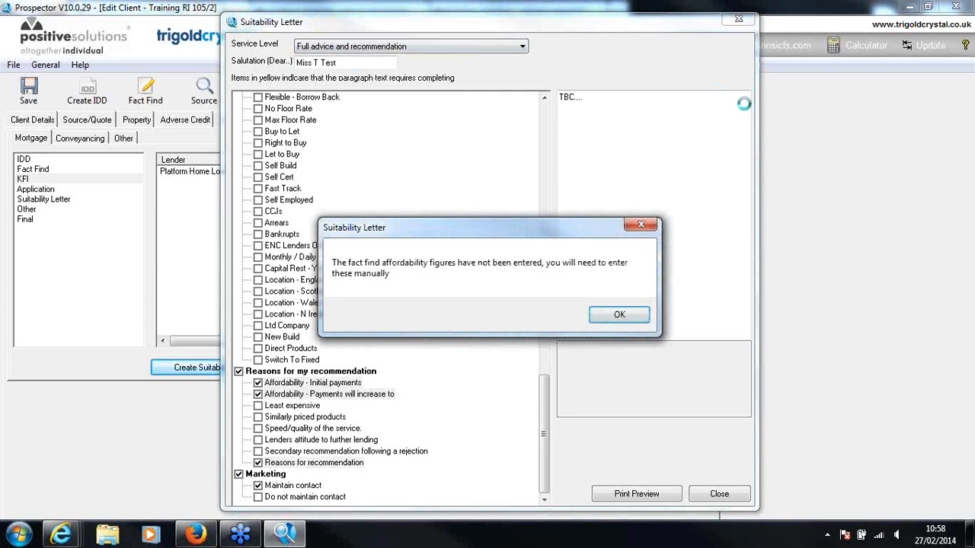
pyautogui.click(617, 315)
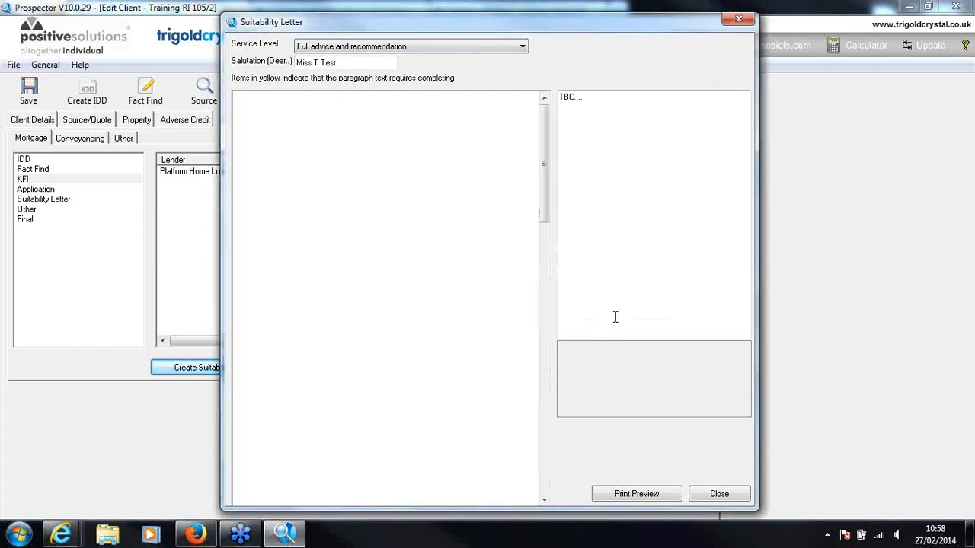
# Replace the reason placeholder in the highlighted Mortgage Term paragraph with XX
pyautogui.scroll(-1, 551, 177)
pyautogui.moveTo(549, 177); pyautogui.dragTo(550, 307)
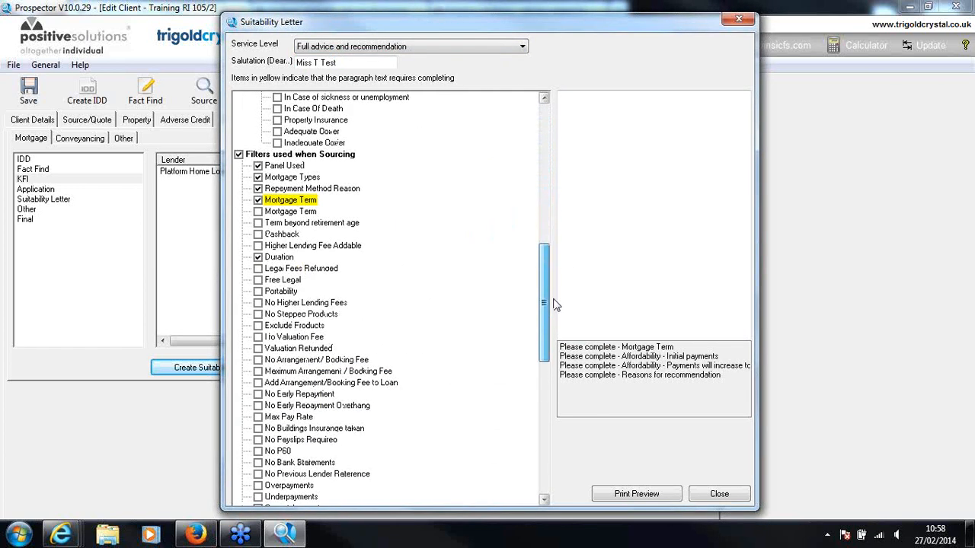
pyautogui.click(320, 201)
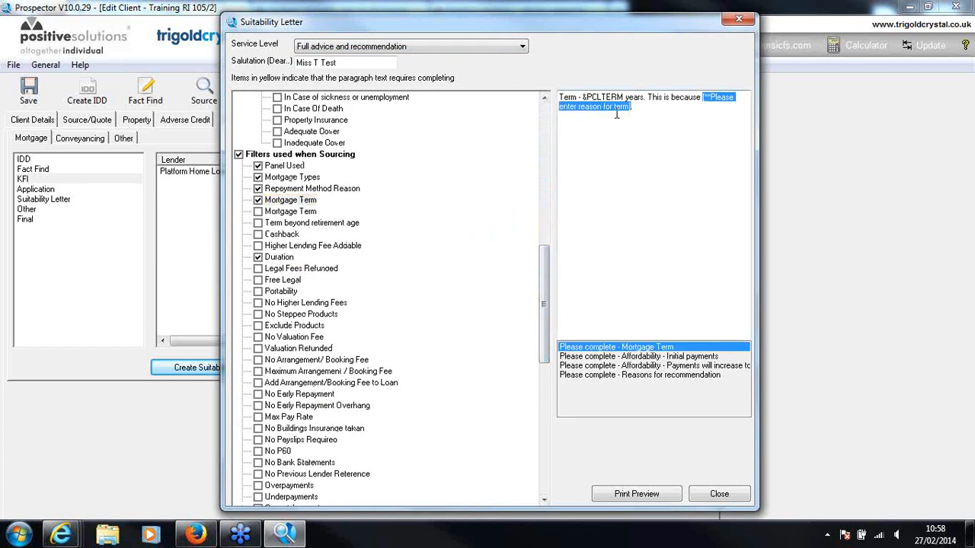
pyautogui.press('BackSpace')
pyautogui.write('XX')
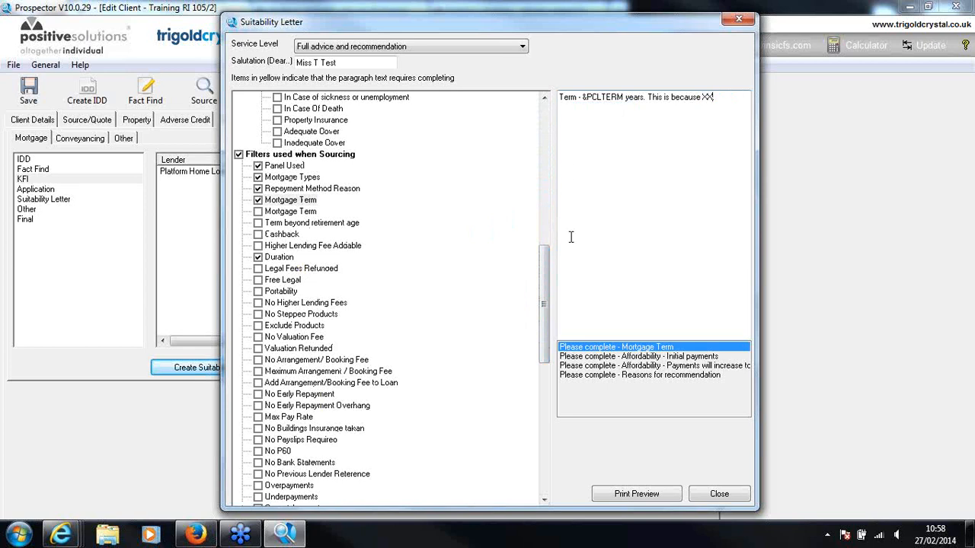
# Replace the disposable income percentage placeholders with XX in the Initial payments and Payments will increase to affordability paragraphs
pyautogui.moveTo(545, 270); pyautogui.dragTo(545, 395)
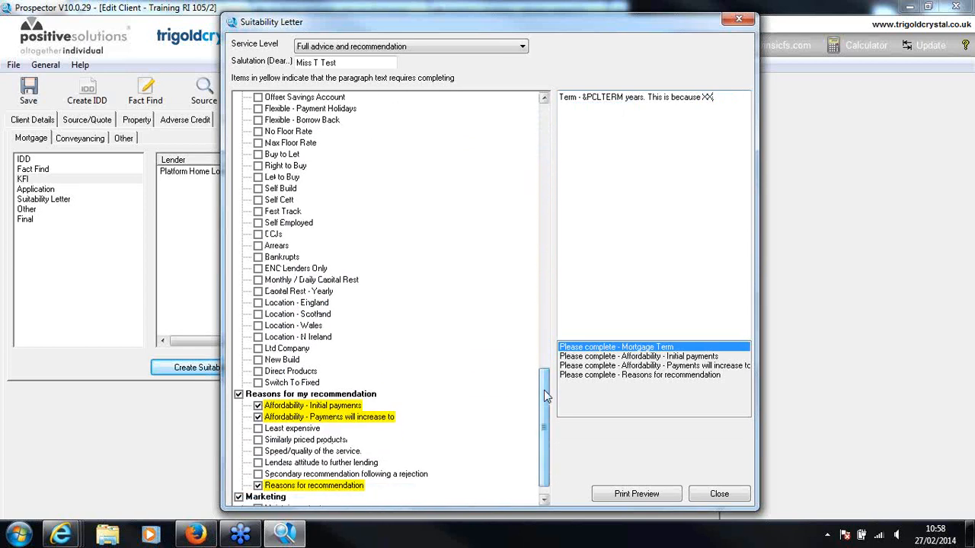
pyautogui.click(312, 405)
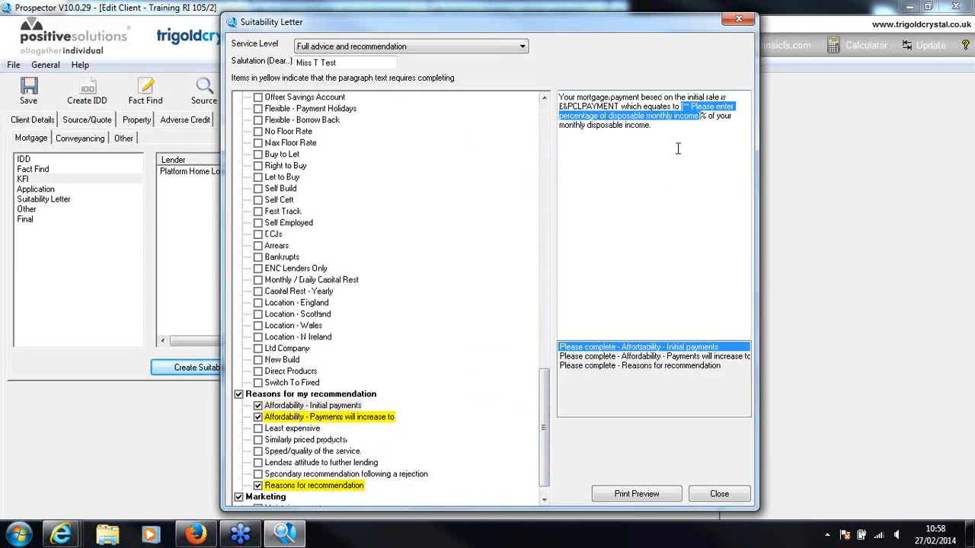
pyautogui.write('XX%')
pyautogui.click(385, 417)
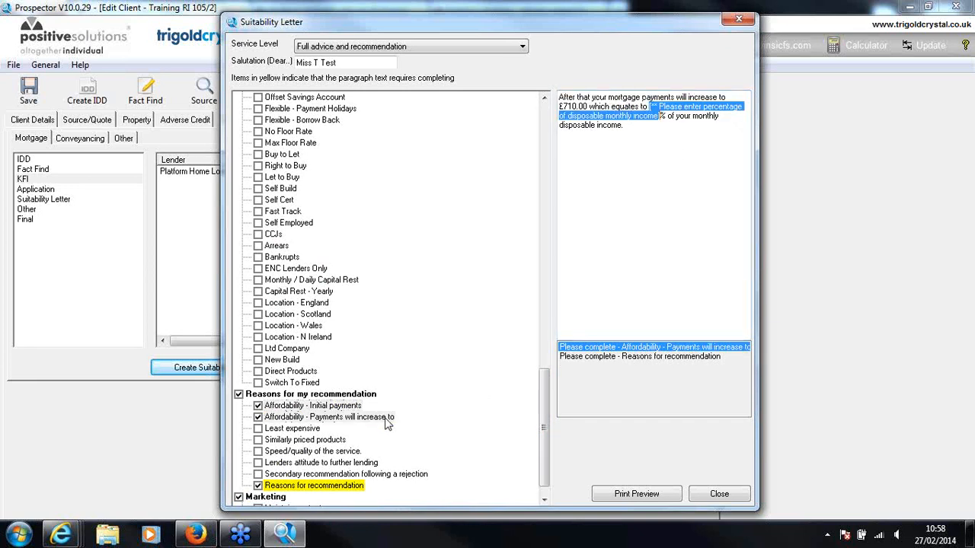
# Complete the Reasons for recommendation paragraph with XX
pyautogui.click(313, 486)
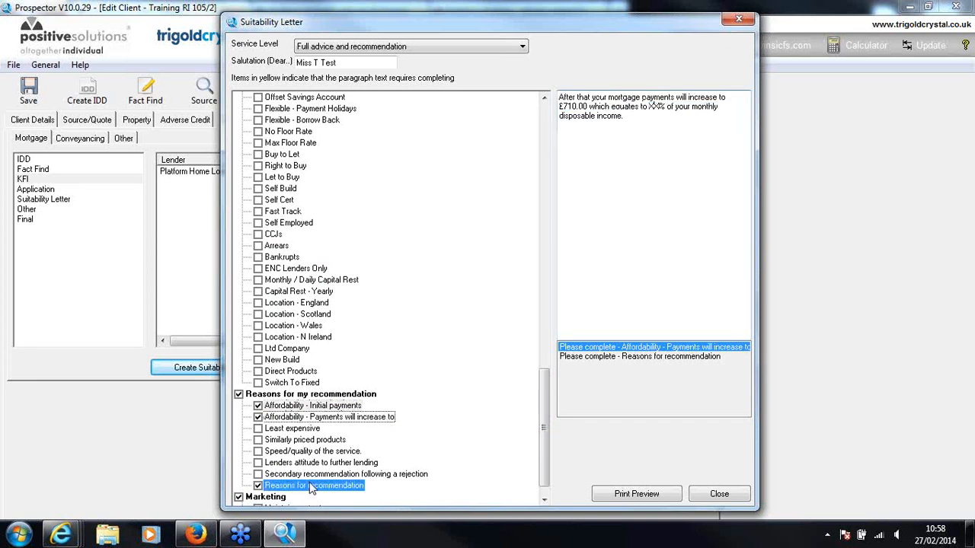
pyautogui.write('XX')
pyautogui.scroll(-1, 545, 441)
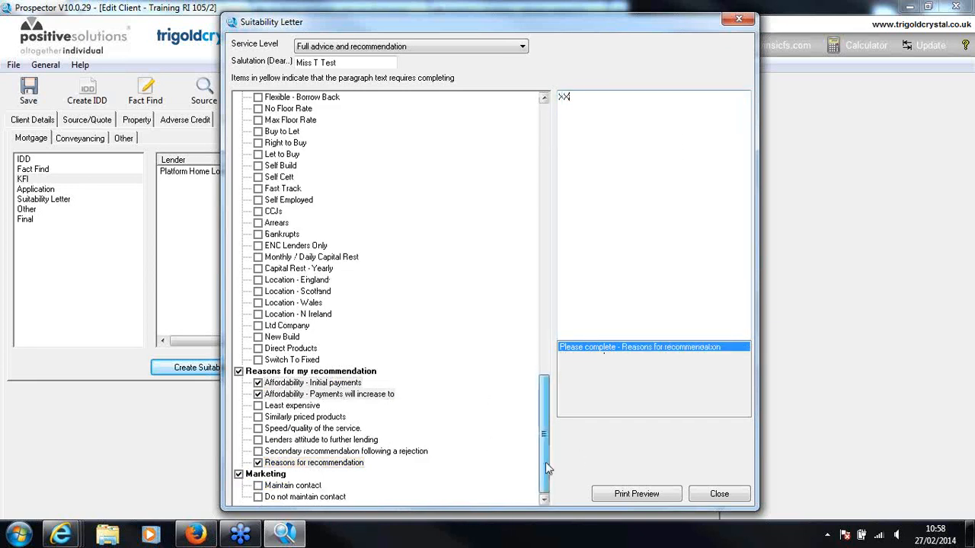
# Check the Maintain contact marketing paragraph and preview the suitability letter in a maximized window, zoomed out to show more of the page
pyautogui.click(299, 488)
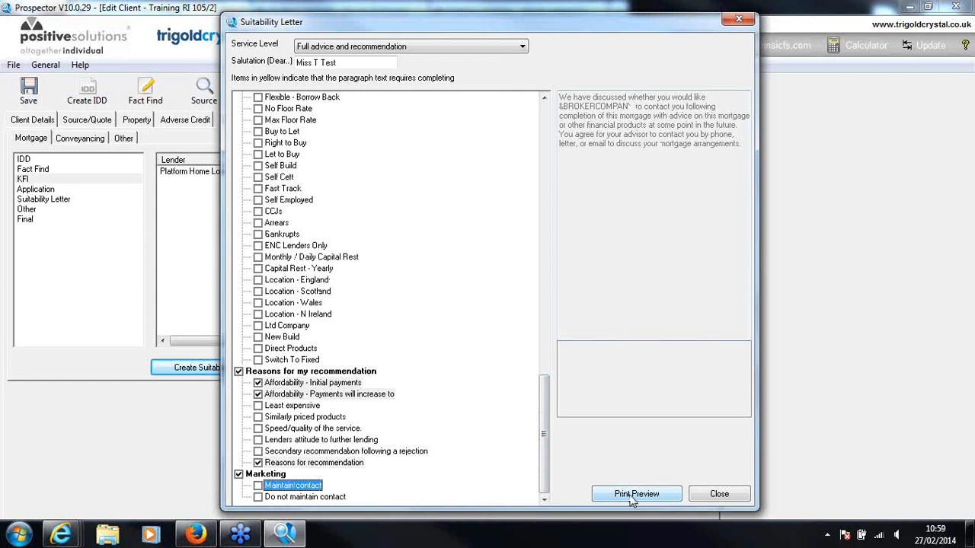
pyautogui.click(626, 494)
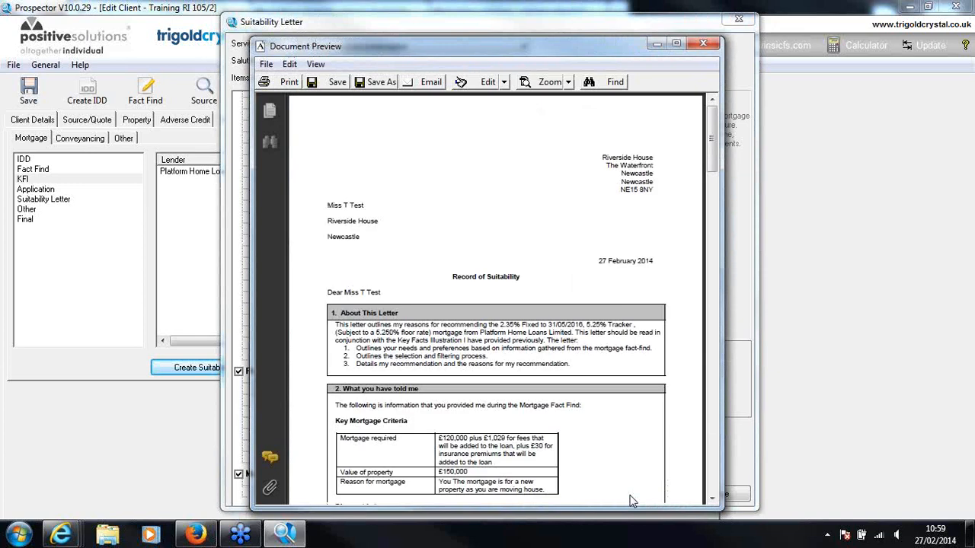
pyautogui.click(675, 44)
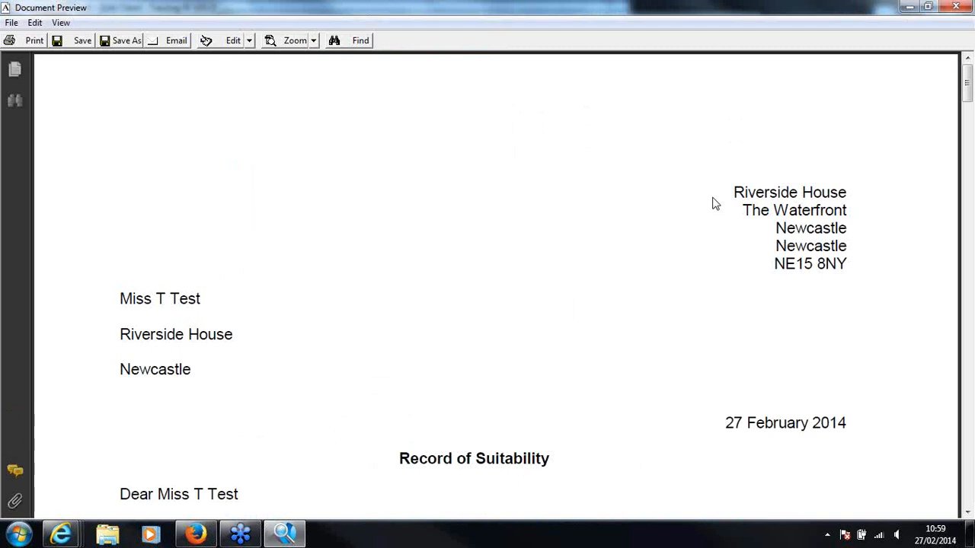
pyautogui.scroll(-2, 713, 197)
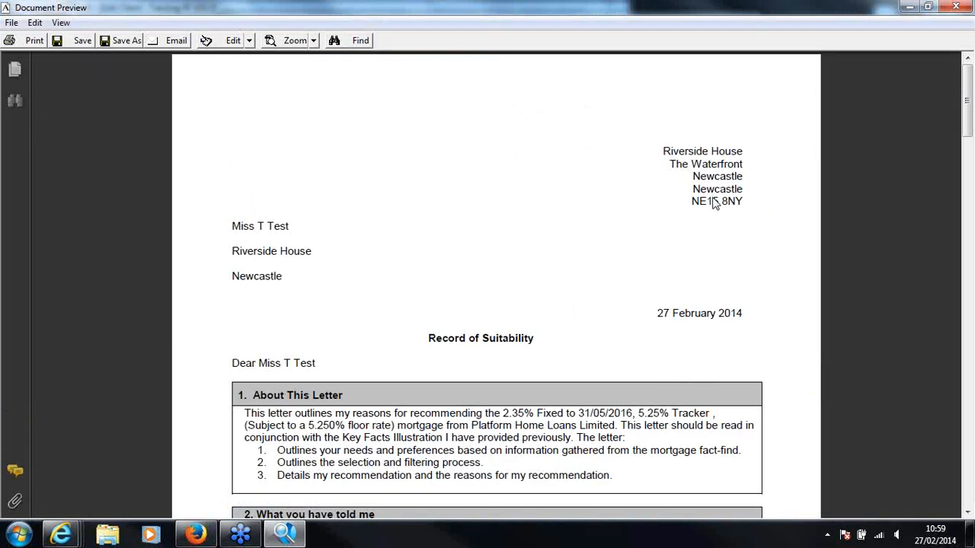
pyautogui.scroll(-1, 715, 197)
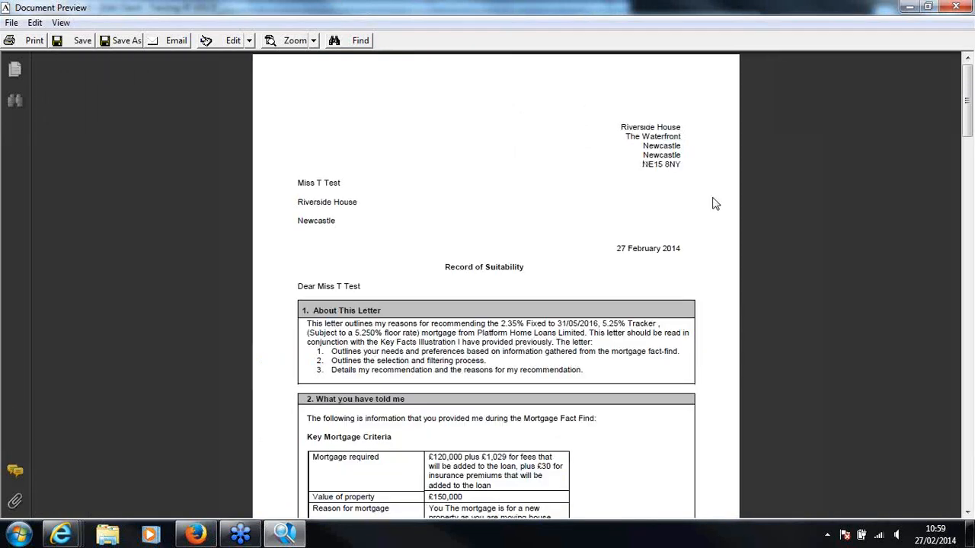
# Open the Product Suitability Letter for editing and copy its entire text into a new Microsoft Word document
pyautogui.click(34, 22)
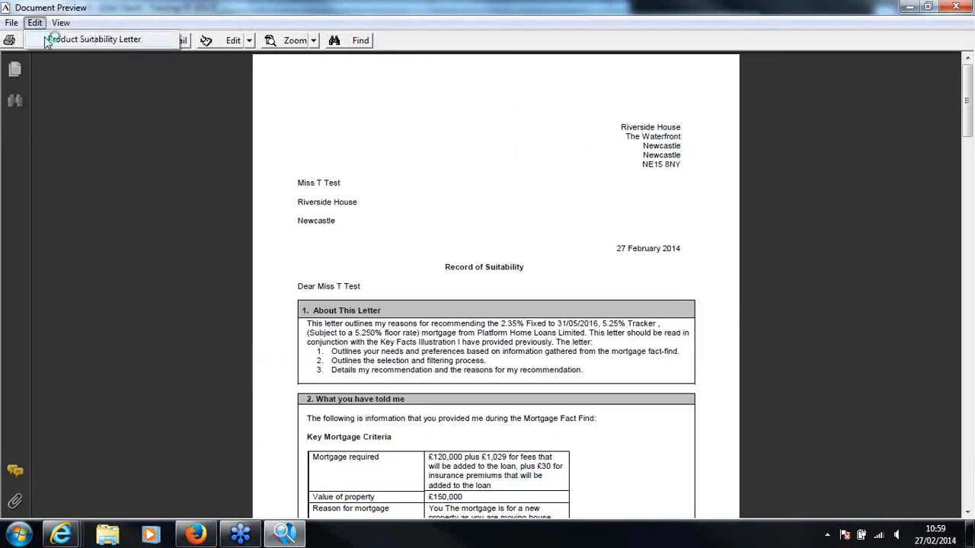
pyautogui.click(81, 41)
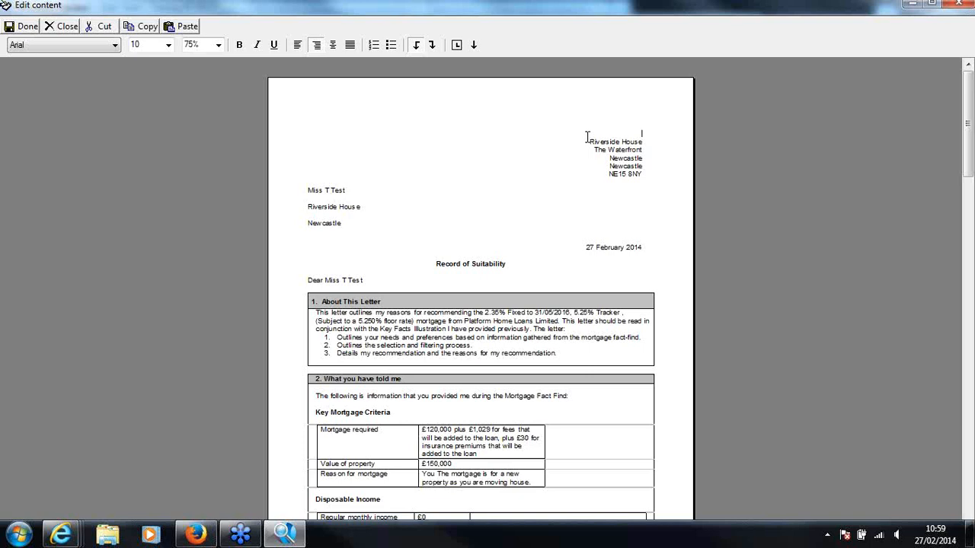
pyautogui.moveTo(587, 137); pyautogui.dragTo(616, 489)
pyautogui.scroll(-10, 616, 490)
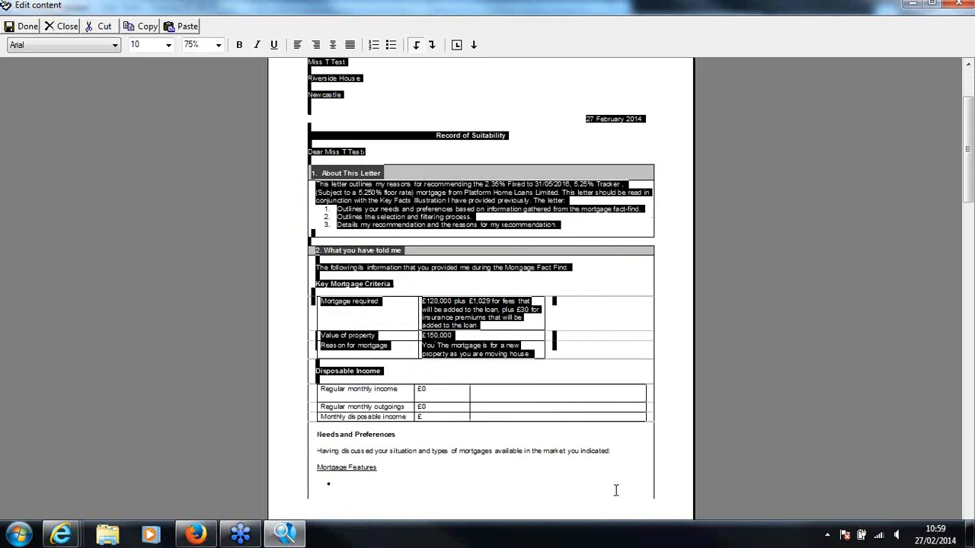
pyautogui.scroll(-14, 616, 490)
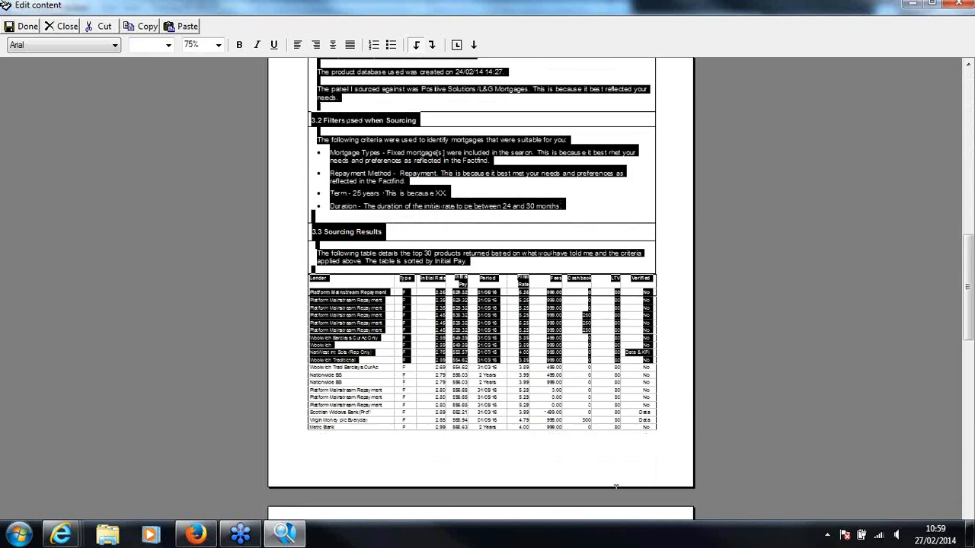
pyautogui.scroll(-8, 616, 490)
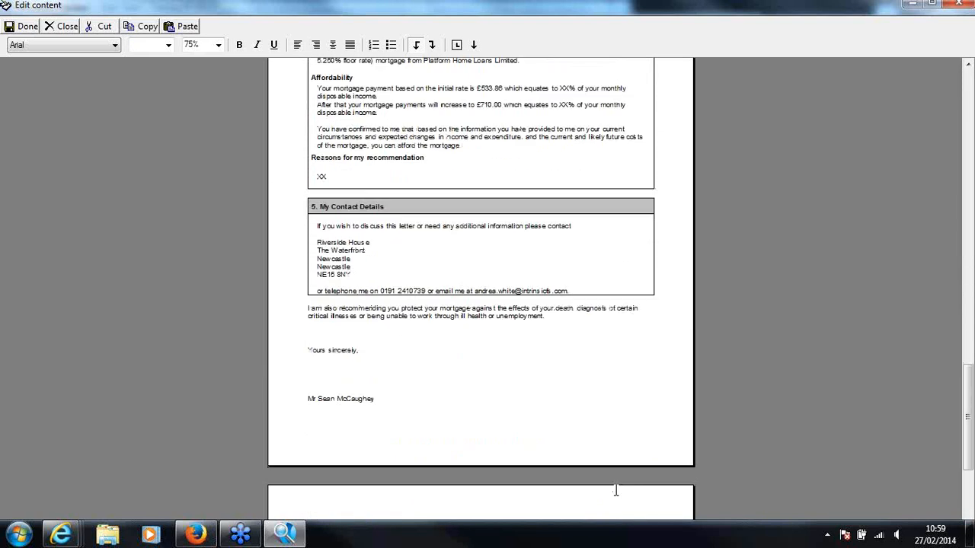
pyautogui.scroll(-5, 616, 490)
pyautogui.moveTo(616, 489); pyautogui.dragTo(599, 427)
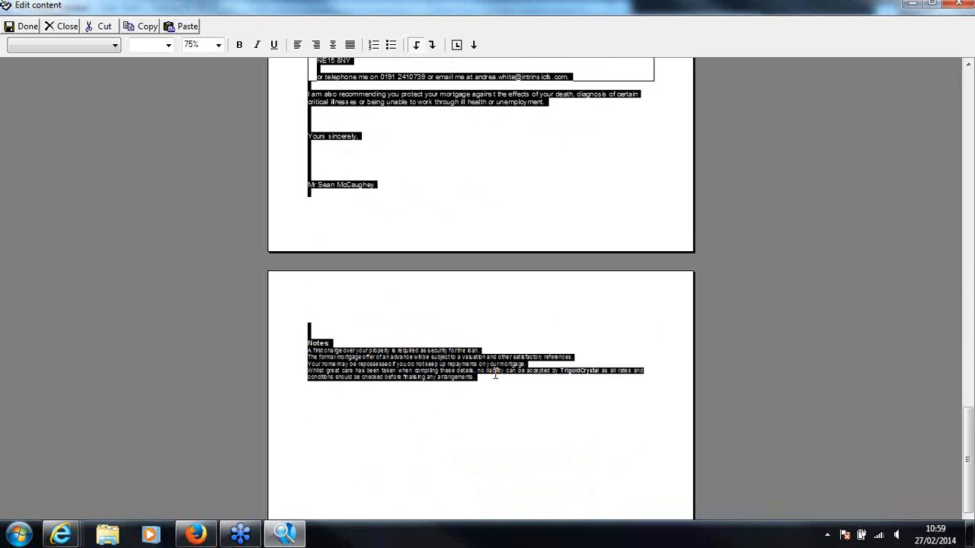
pyautogui.click(20, 535)
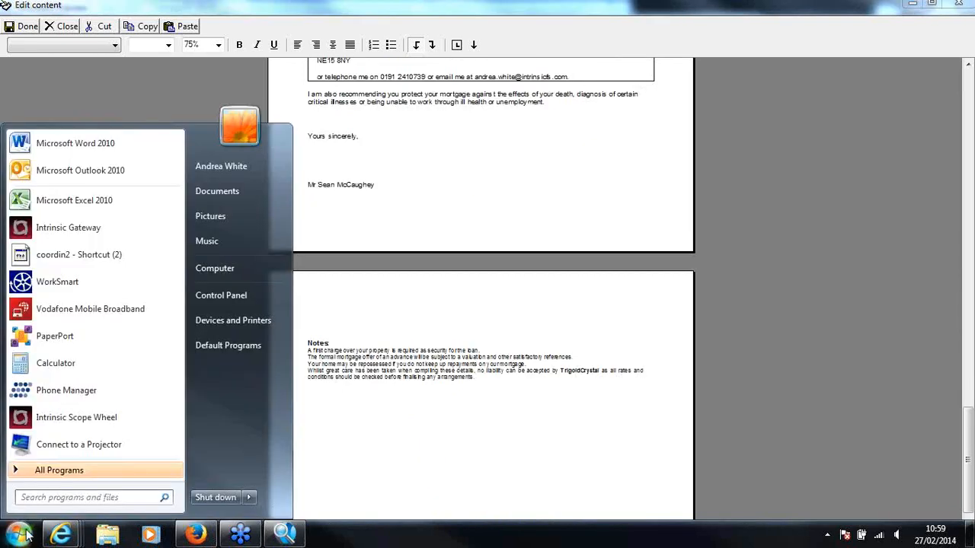
pyautogui.click(98, 148)
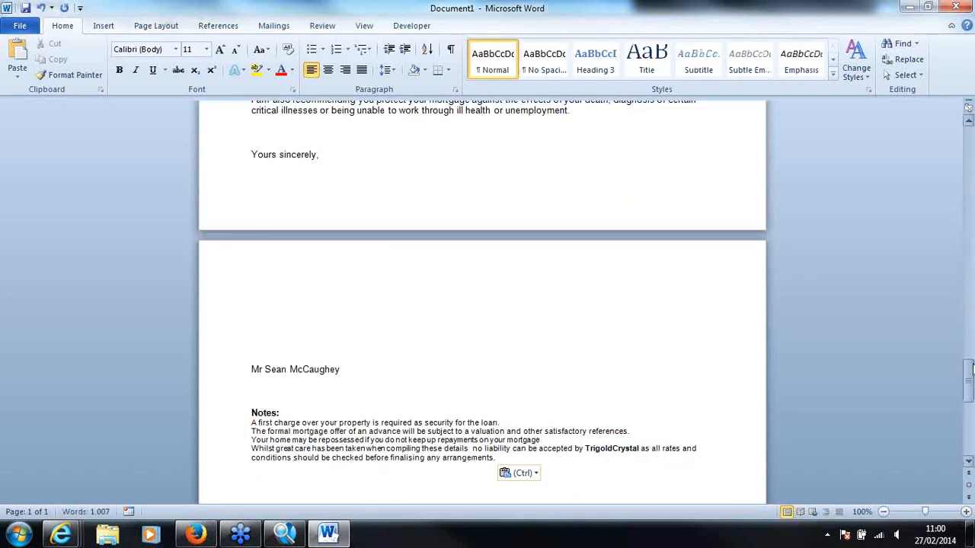
# Review the pasted letter from the client's criteria through product selection and sourcing results to the recommendation and contact details
pyautogui.moveTo(972, 381); pyautogui.dragTo(971, 157)
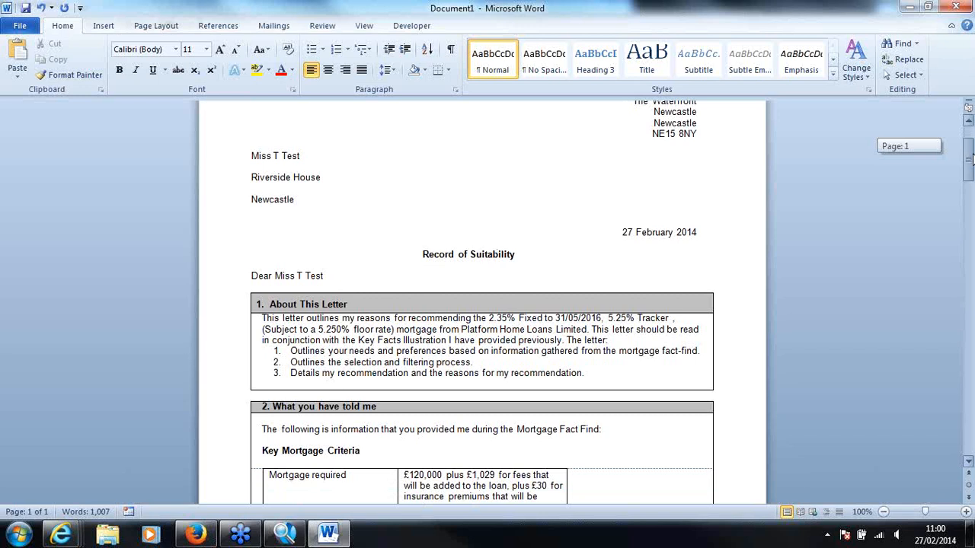
pyautogui.moveTo(971, 157); pyautogui.dragTo(970, 180)
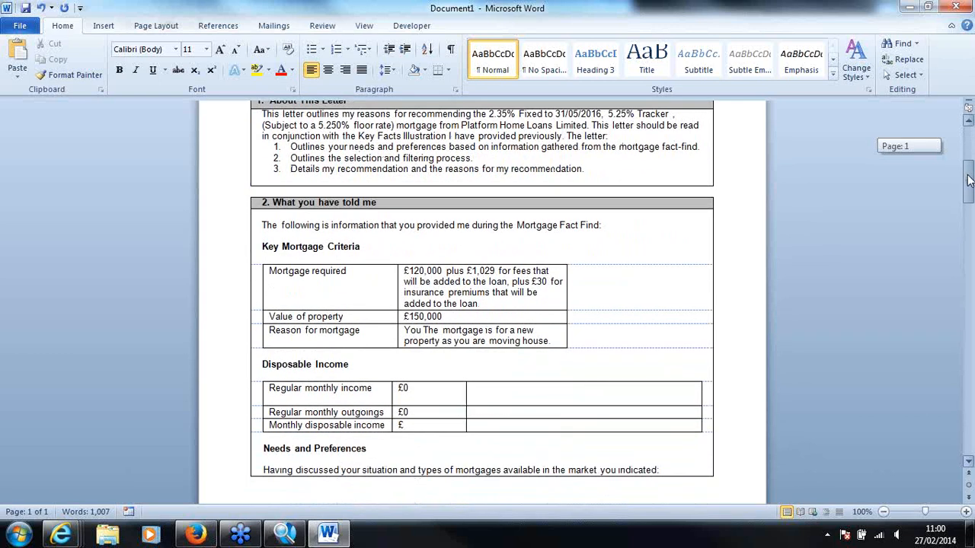
pyautogui.moveTo(969, 180); pyautogui.dragTo(971, 225)
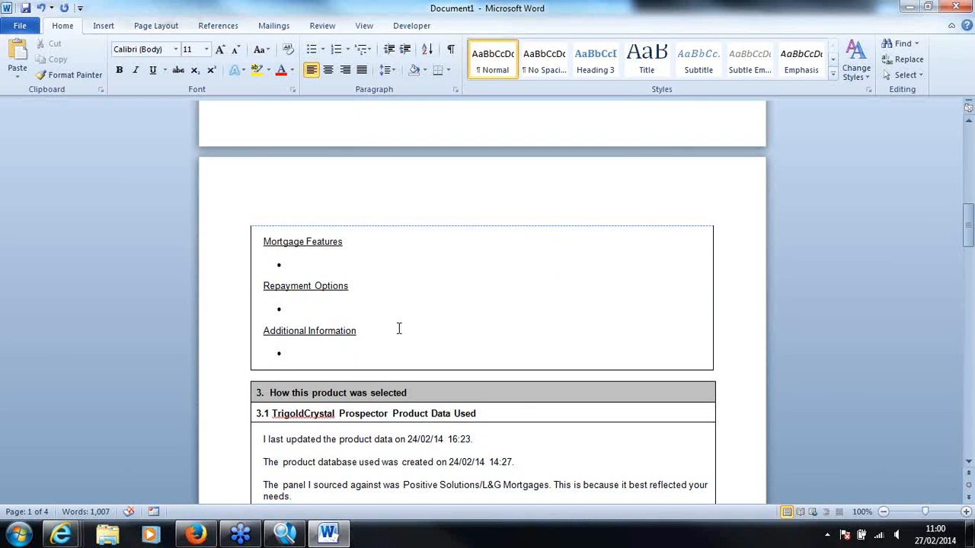
pyautogui.scroll(-2, 435, 358)
pyautogui.scroll(-3, 435, 358)
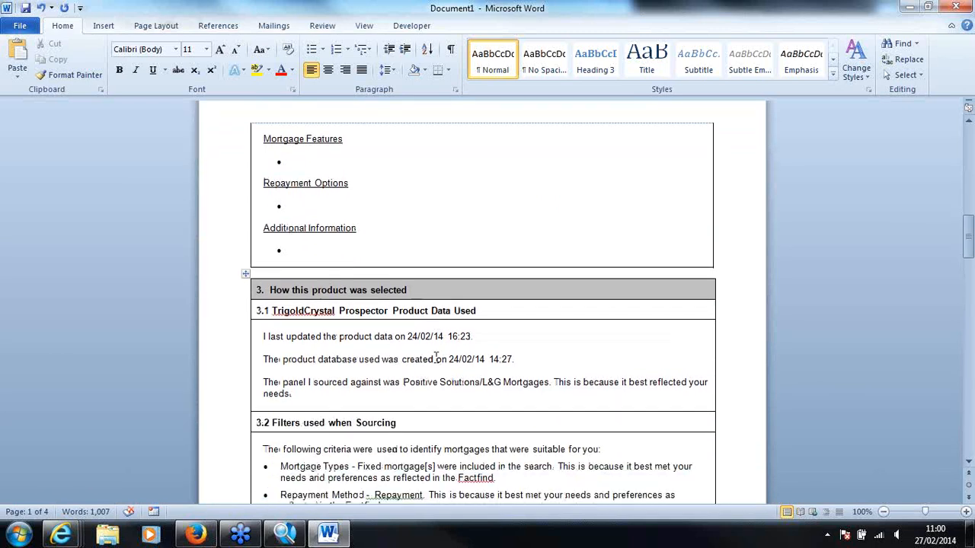
pyautogui.scroll(-3, 435, 358)
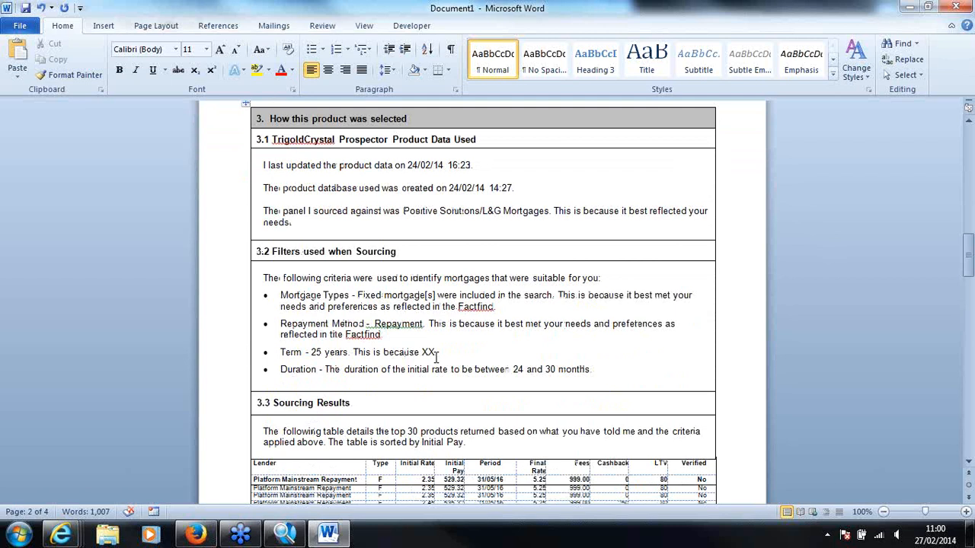
pyautogui.scroll(-6, 436, 358)
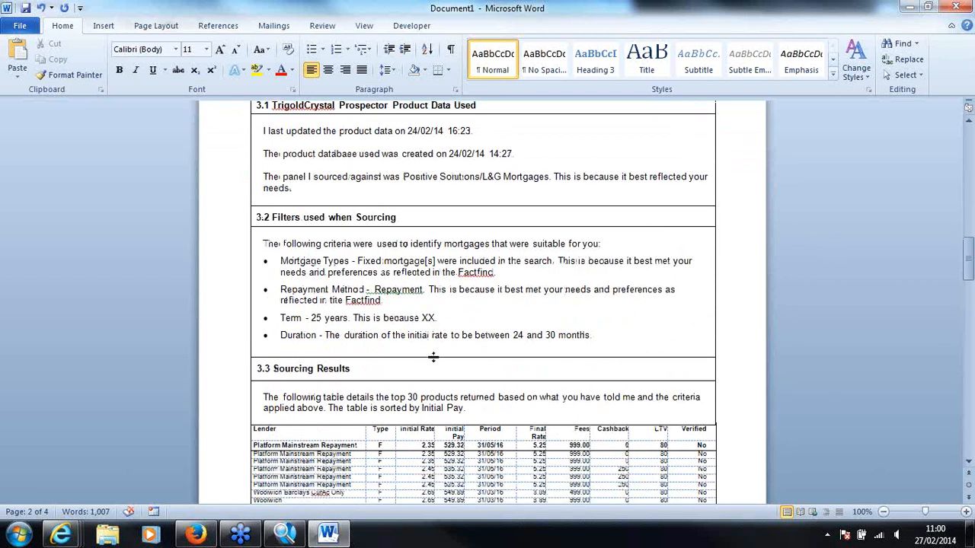
pyautogui.scroll(-3, 433, 358)
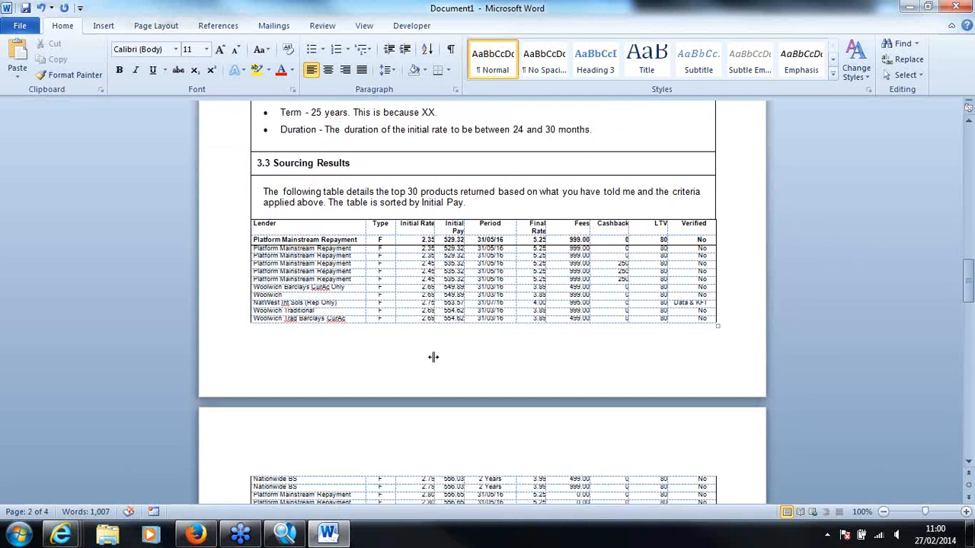
pyautogui.scroll(1, 433, 357)
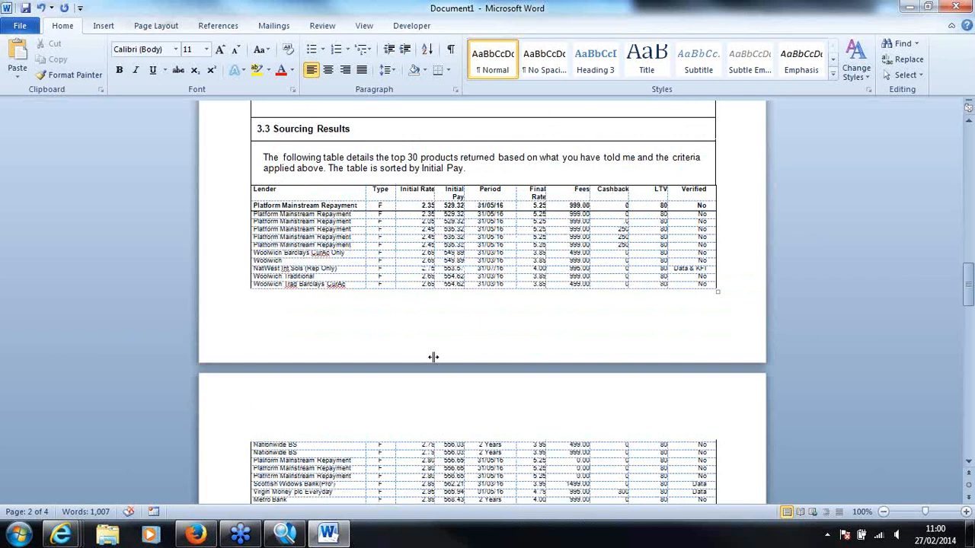
pyautogui.moveTo(969, 290); pyautogui.dragTo(970, 294)
pyautogui.click(248, 171)
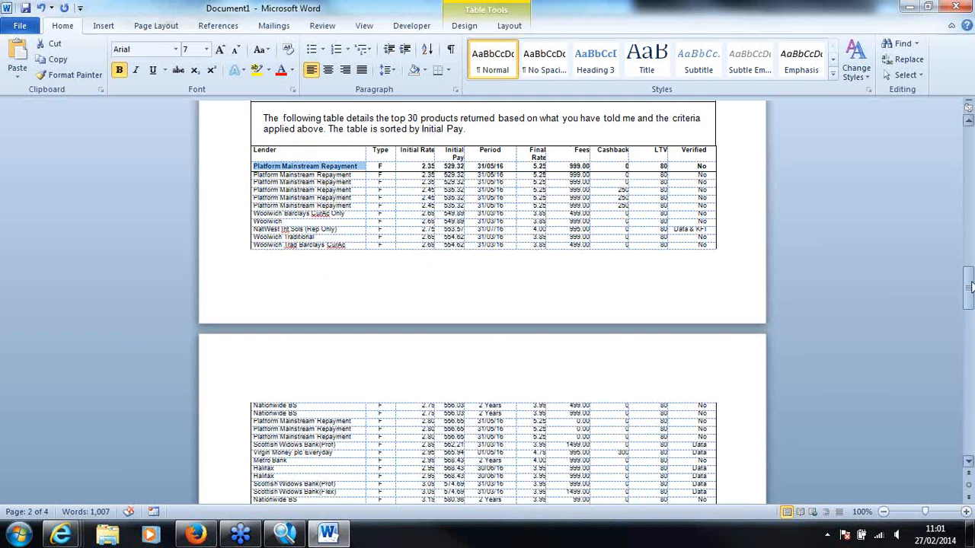
pyautogui.moveTo(970, 287); pyautogui.dragTo(970, 335)
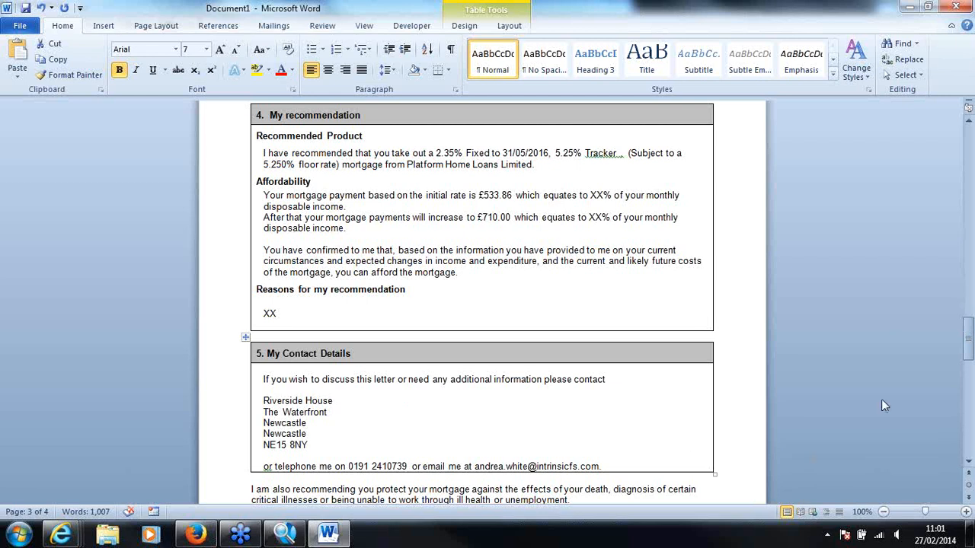
pyautogui.moveTo(970, 357); pyautogui.dragTo(968, 329)
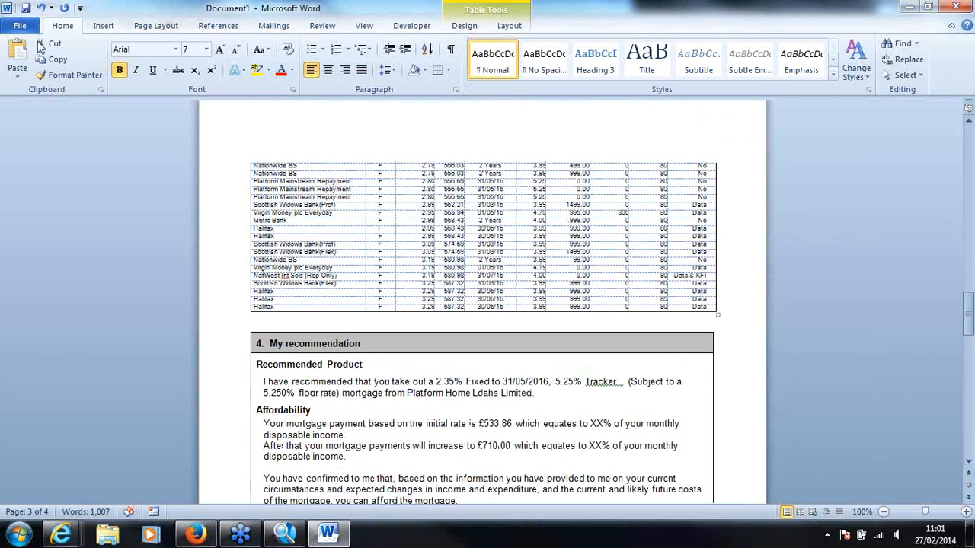
# Save the letter to the Desktop as a Word document named SUITABILITY LETTER - followed by the client's name, and close Word
pyautogui.hotkey('alt', 'f')
pyautogui.click(38, 67)
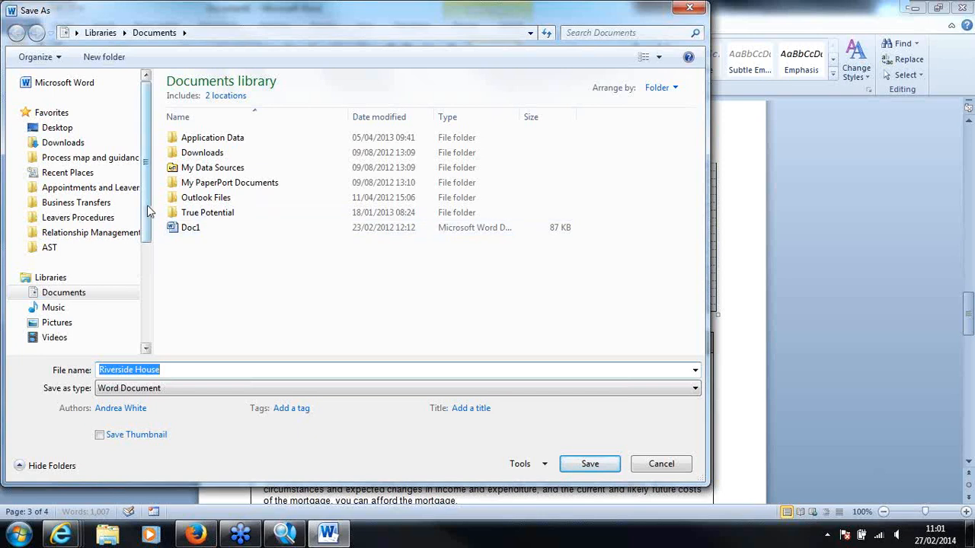
pyautogui.click(58, 127)
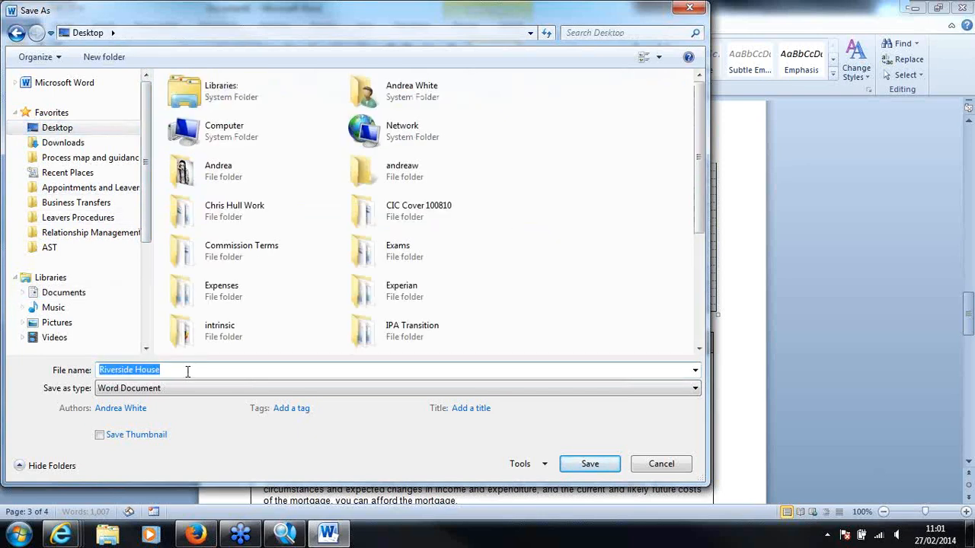
pyautogui.write('stu')
pyautogui.press('BackSpace')
pyautogui.press('BackSpace')
pyautogui.press('BackSpace')
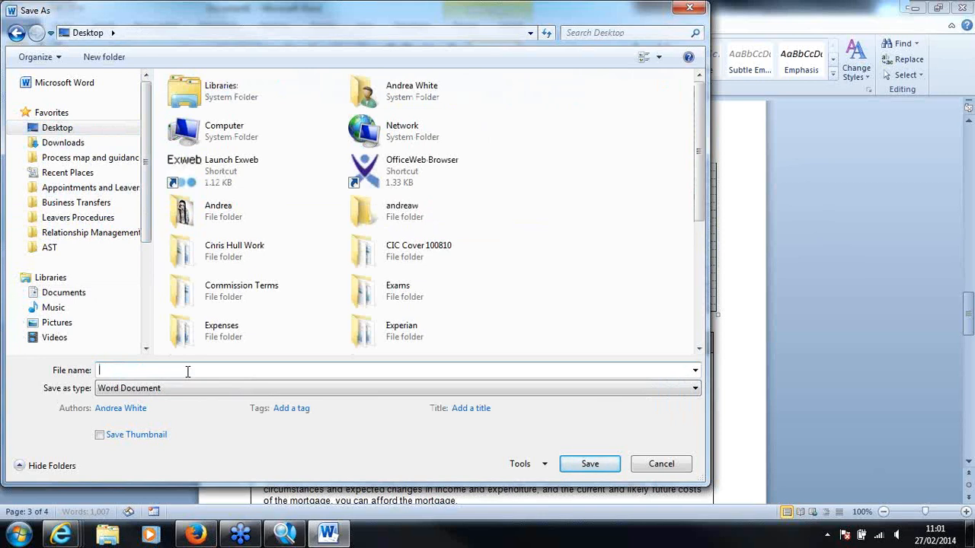
pyautogui.write('SUITABILITY LETTER -')
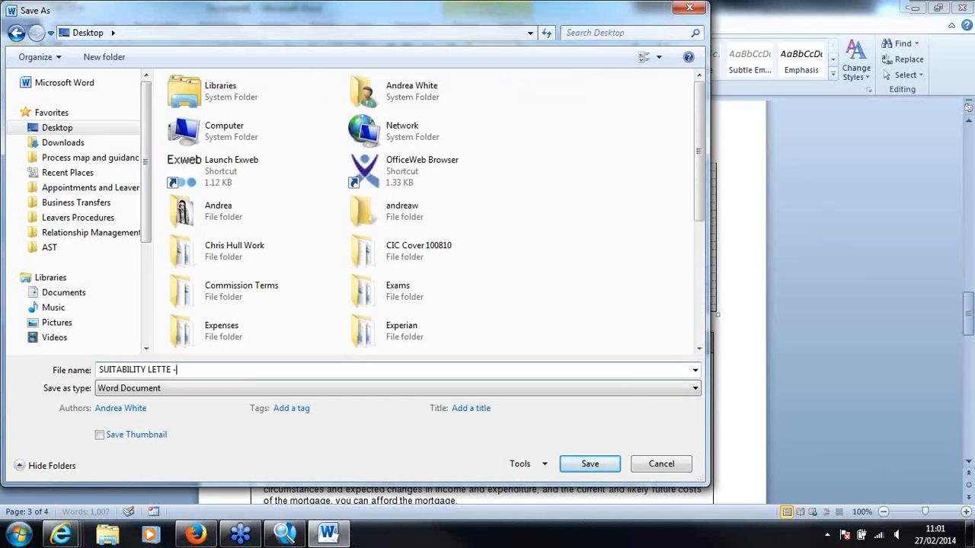
pyautogui.write(' TANYA TEST')
pyautogui.click(594, 465)
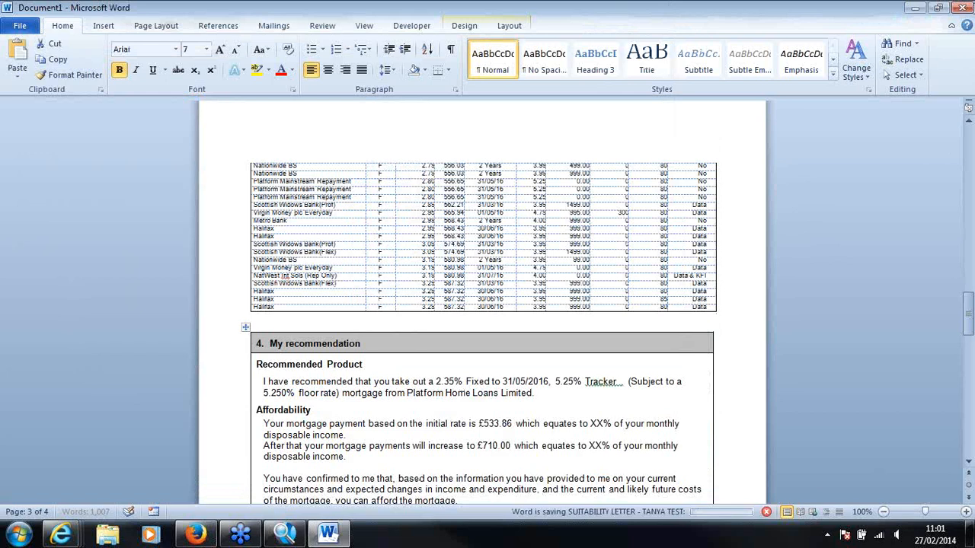
pyautogui.click(962, 13)
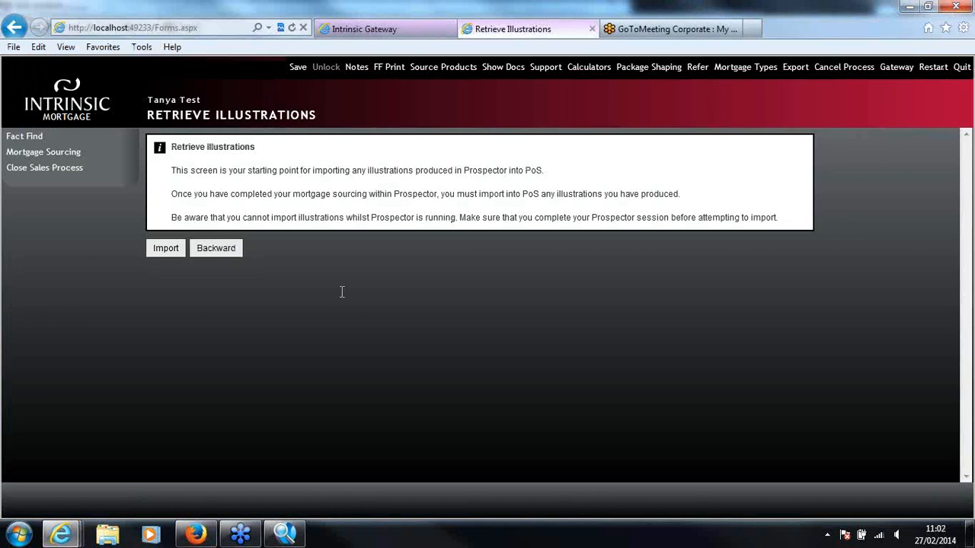
# Switch back to Prospector, close the letter editor, preview and Suitability Letter dialog, and show the client's stored suitability letters
pyautogui.click(293, 537)
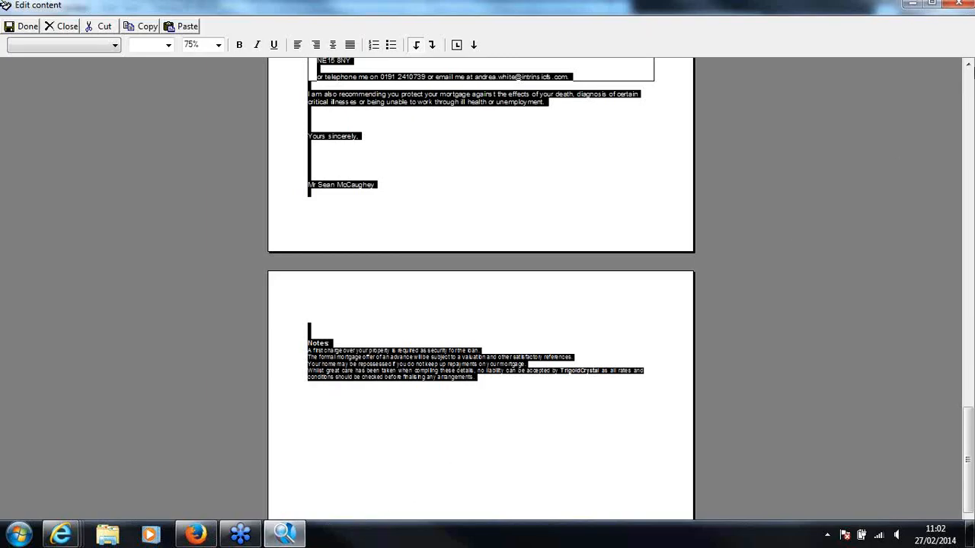
pyautogui.click(957, 4)
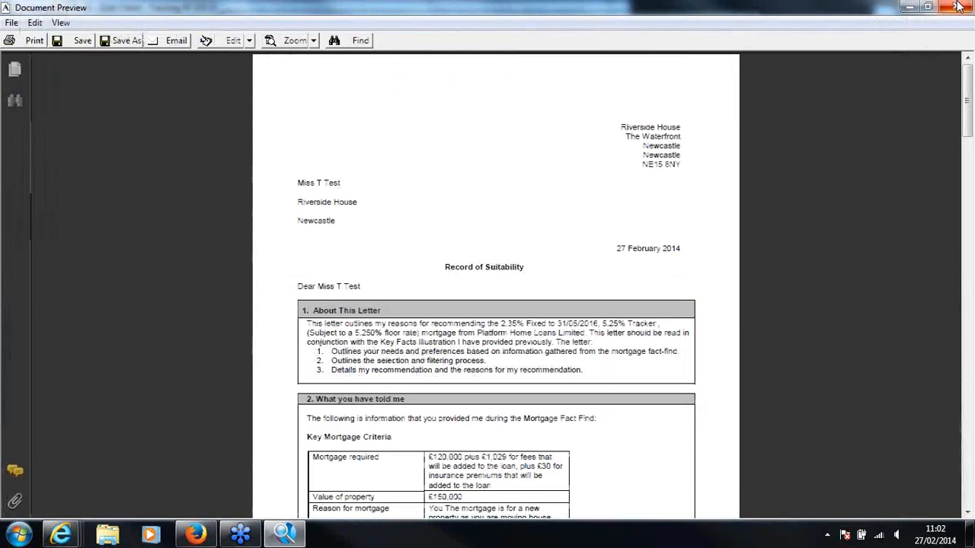
pyautogui.click(958, 6)
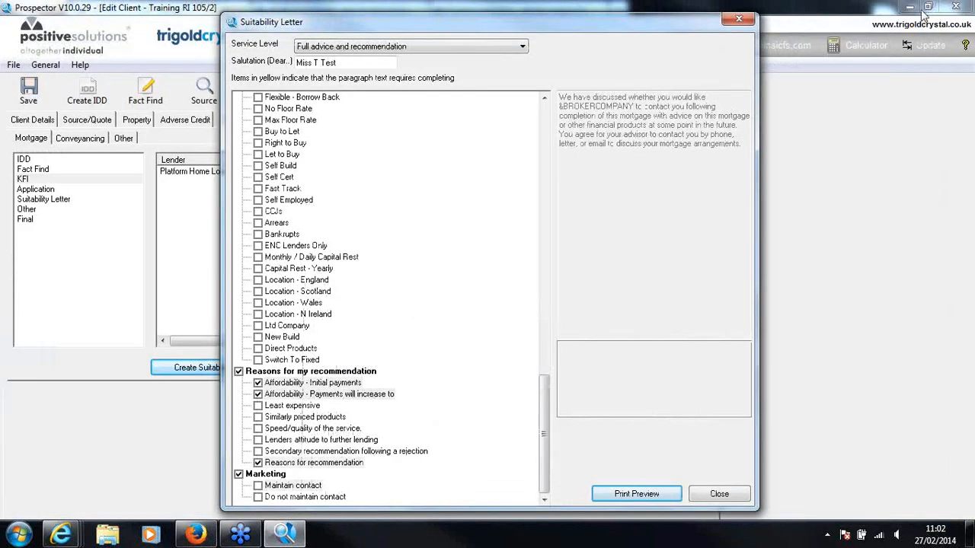
pyautogui.click(719, 495)
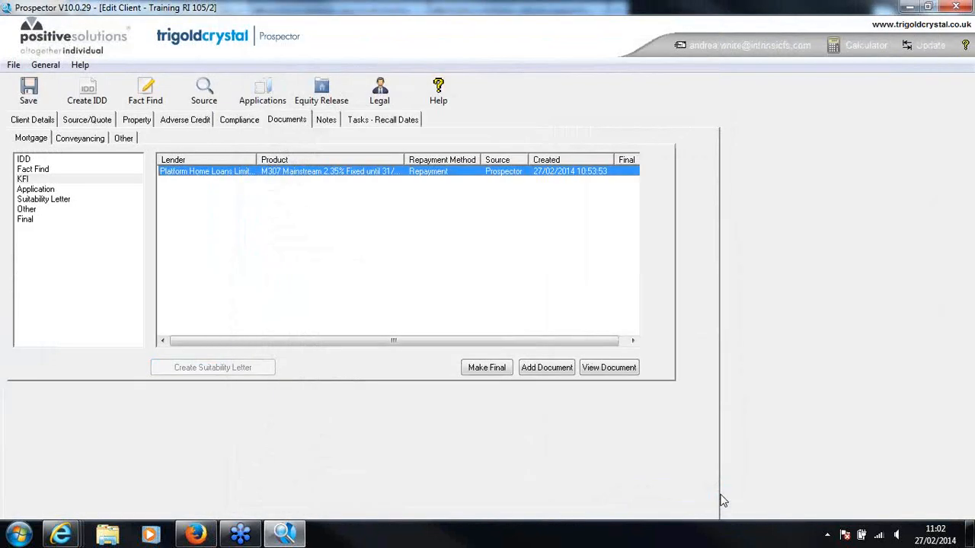
pyautogui.click(57, 202)
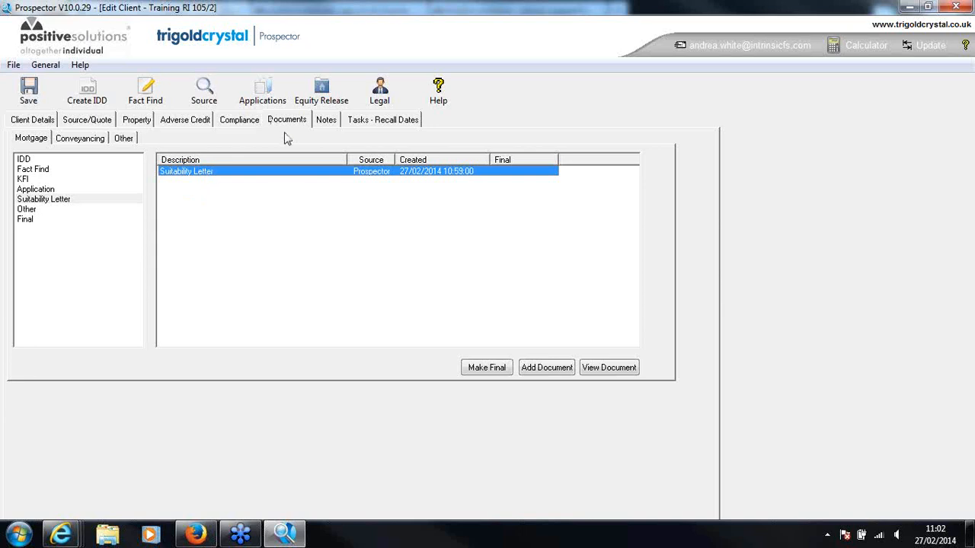
# Exit Prospector, confirming the exit, and start importing the illustrations into PoS from the Retrieve Illustrations page
pyautogui.click(956, 8)
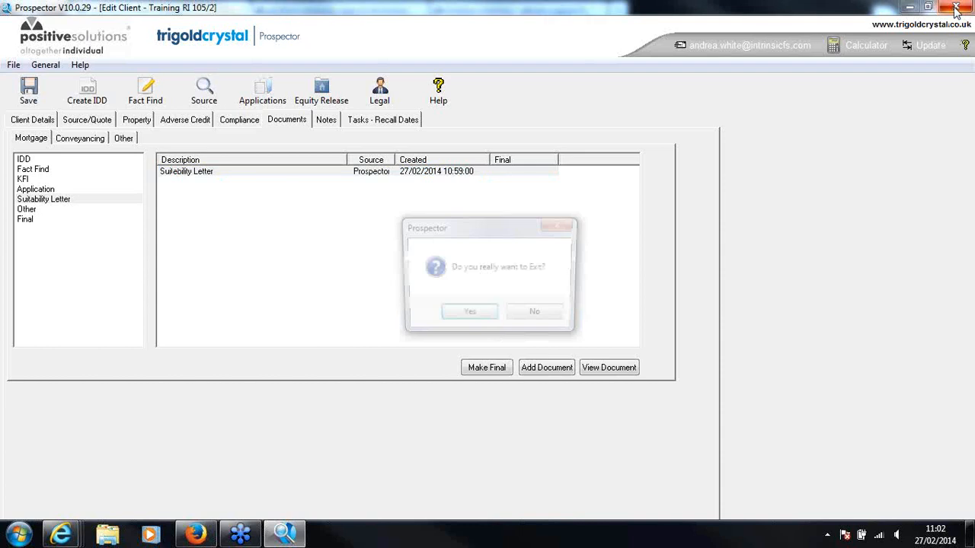
pyautogui.click(468, 315)
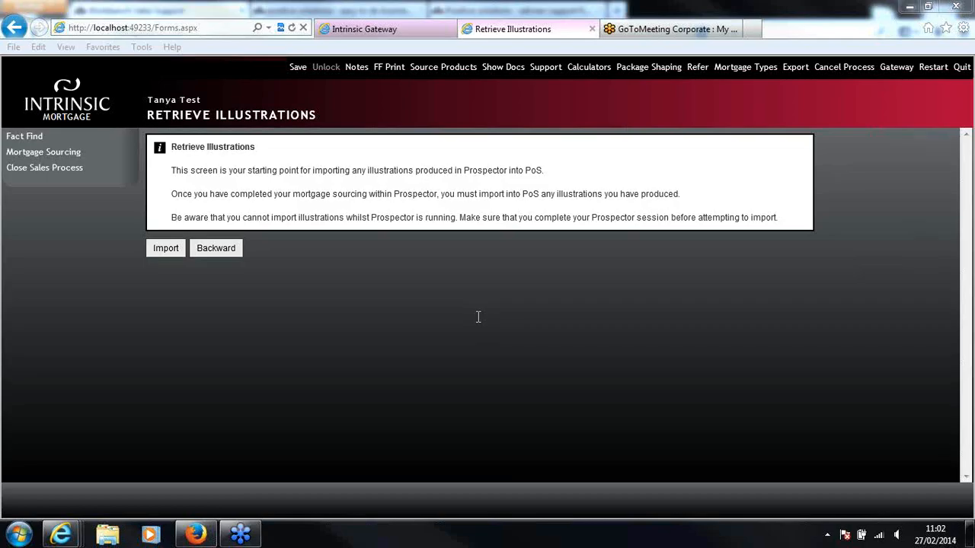
pyautogui.click(166, 249)
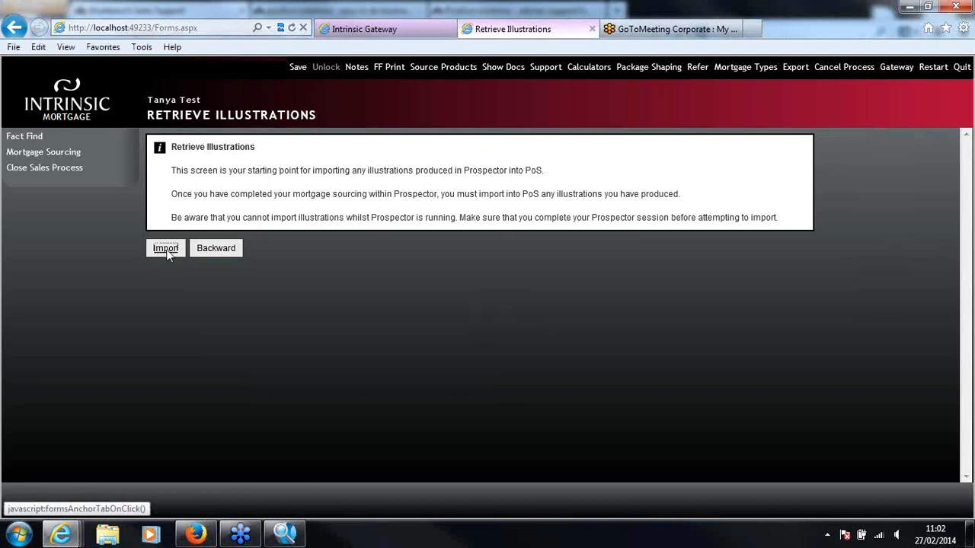
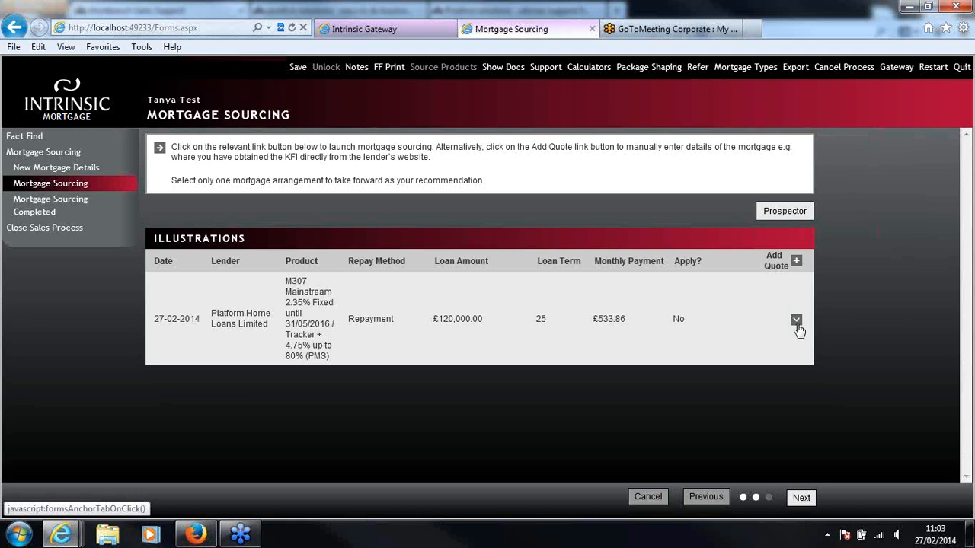
# Mark the Platform Home Loans illustration as being applied for and enter "TBC...." as the recommendation reason
pyautogui.click(795, 321)
pyautogui.scroll(-2, 970, 244)
pyautogui.scroll(-3, 971, 244)
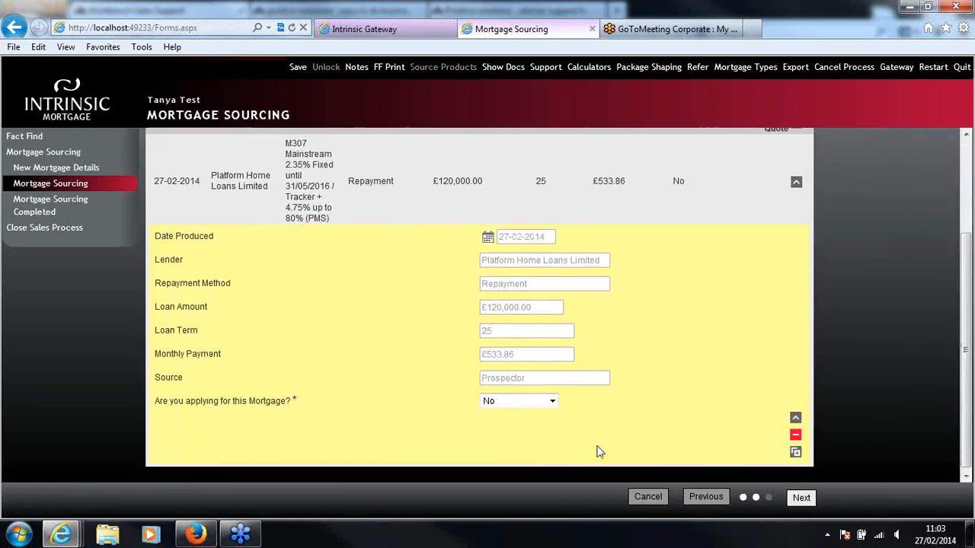
pyautogui.click(538, 401)
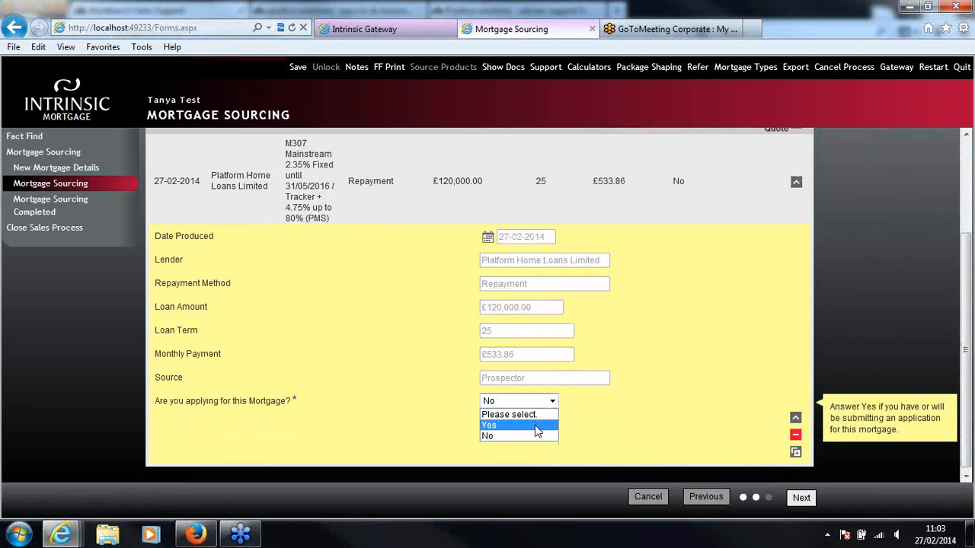
pyautogui.click(537, 426)
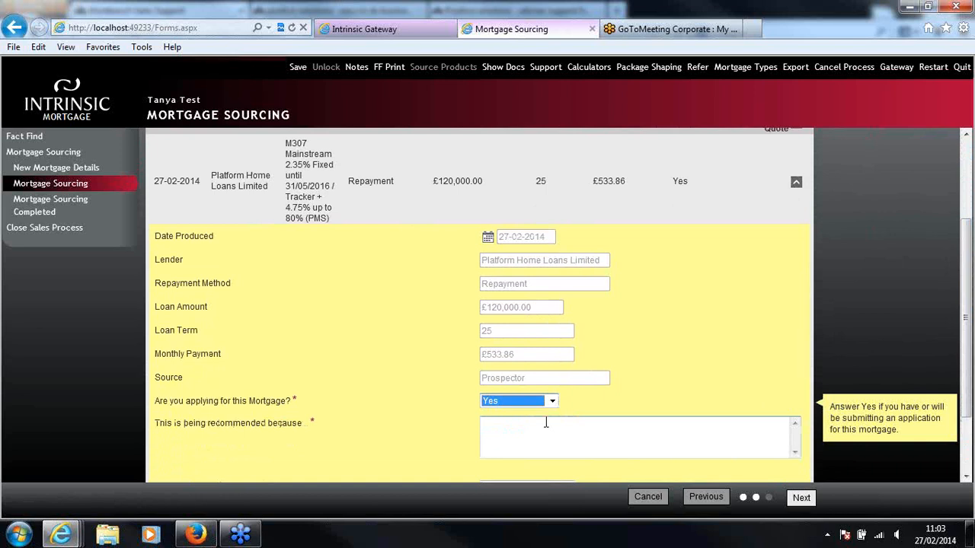
pyautogui.click(545, 422)
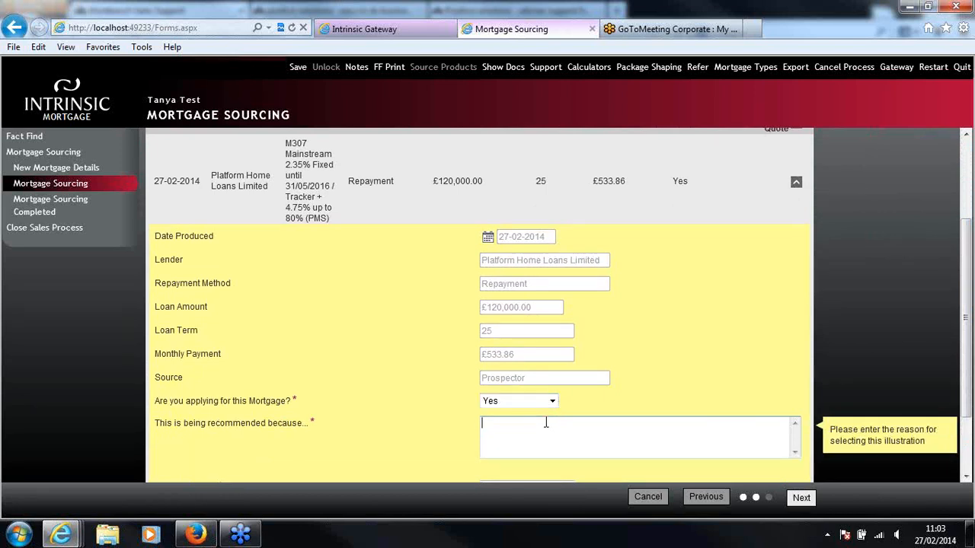
pyautogui.write('TBC ...')
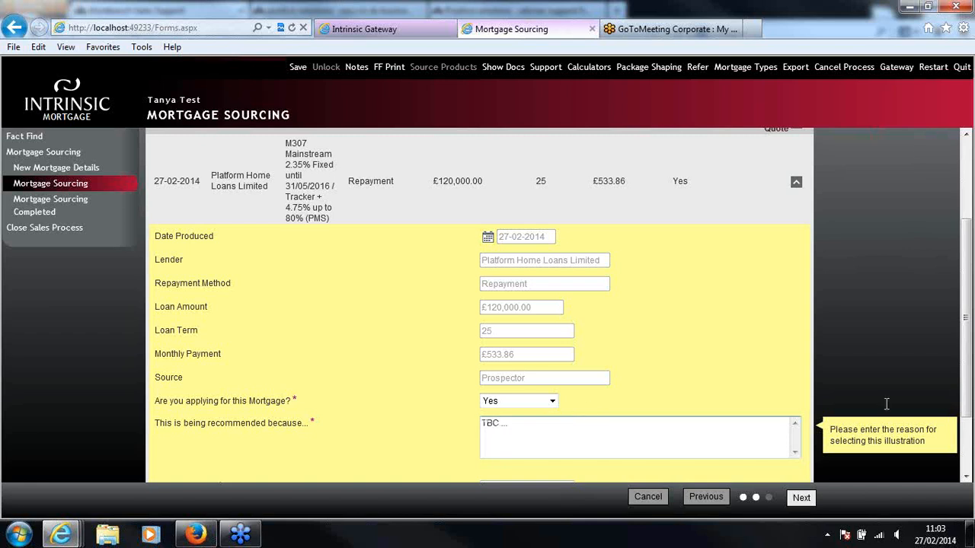
# Set the illustration's procuration fee to 200, collapse the row and continue to Mortgage Sourcing Completed, dismissing the Windows color scheme prompt
pyautogui.moveTo(969, 381); pyautogui.dragTo(970, 406)
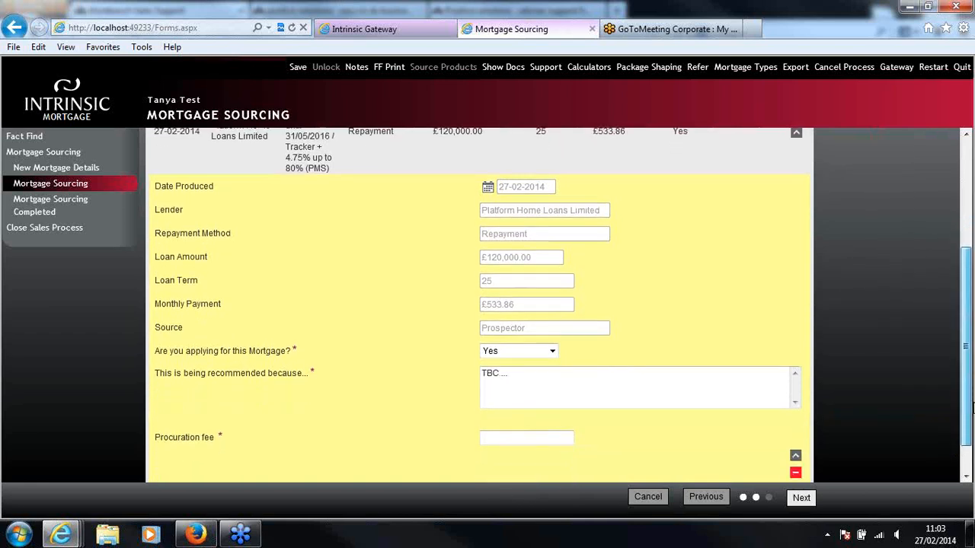
pyautogui.click(561, 438)
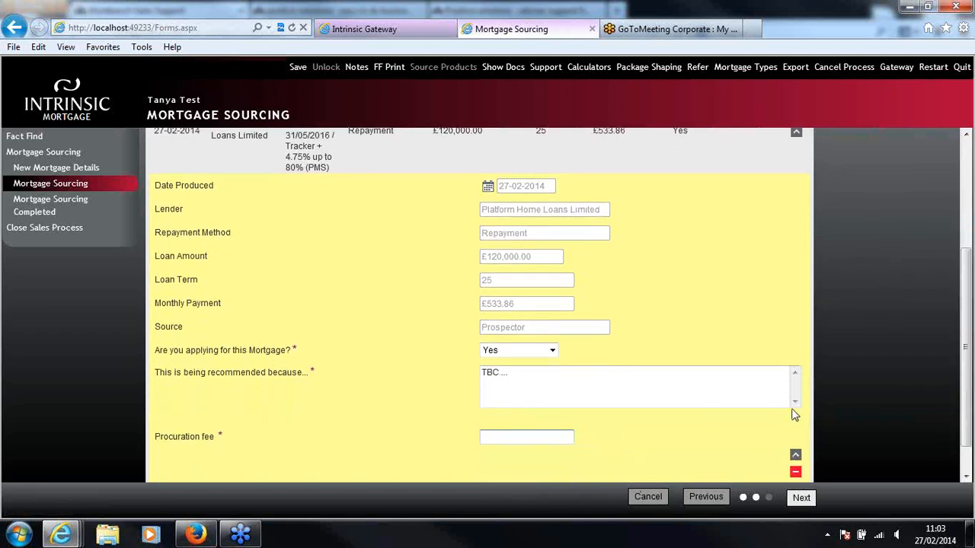
pyautogui.write('200')
pyautogui.click(795, 455)
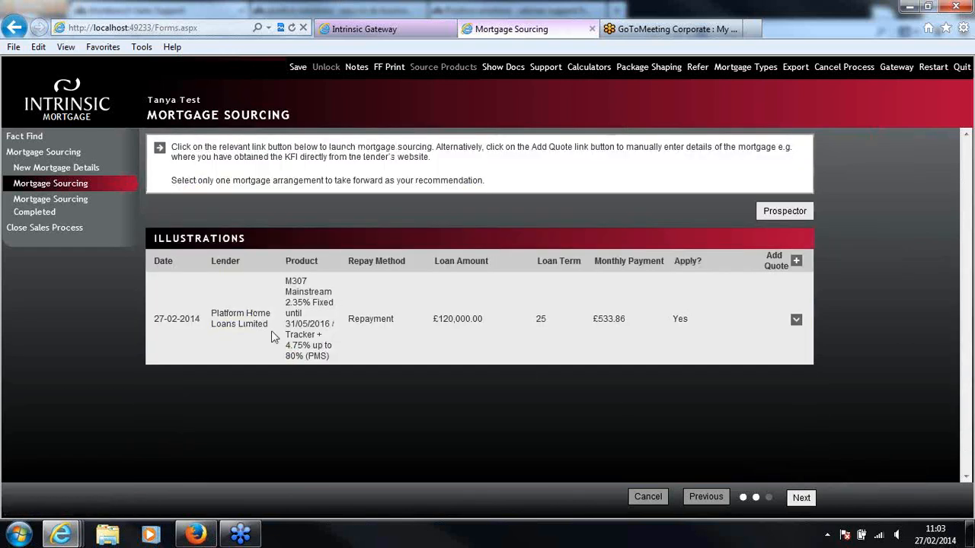
pyautogui.click(809, 505)
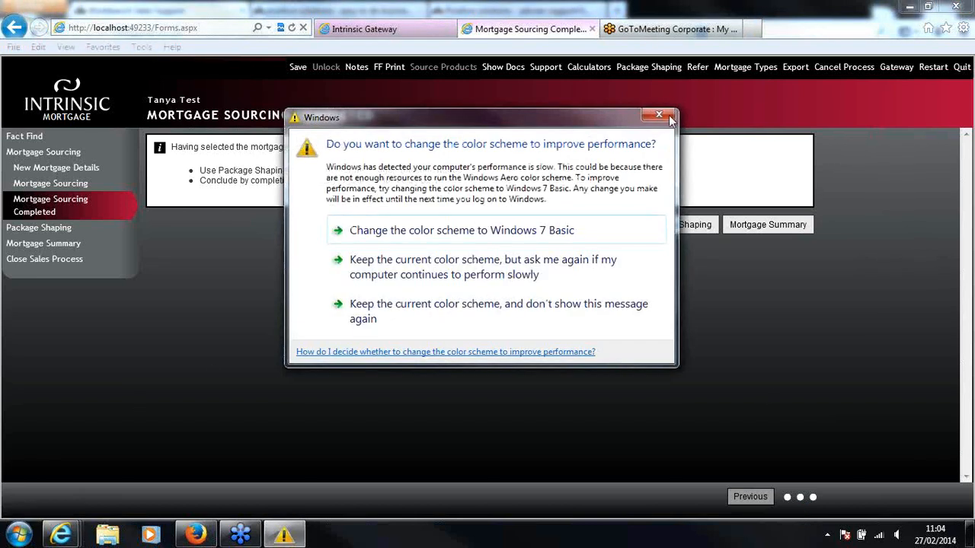
pyautogui.click(668, 116)
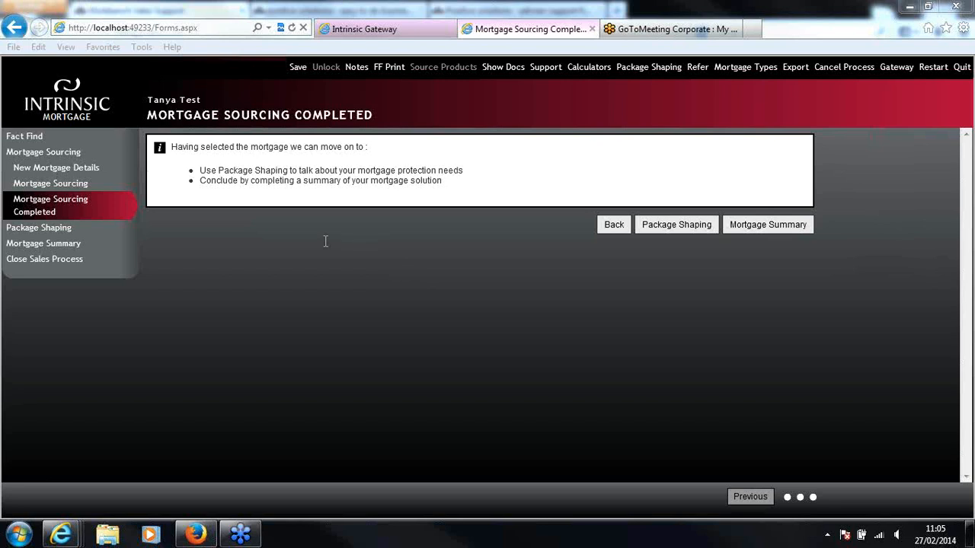
# Return to Mortgage Sourcing and add a blank manual quote, viewing its lender and product type options without choosing any
pyautogui.click(52, 183)
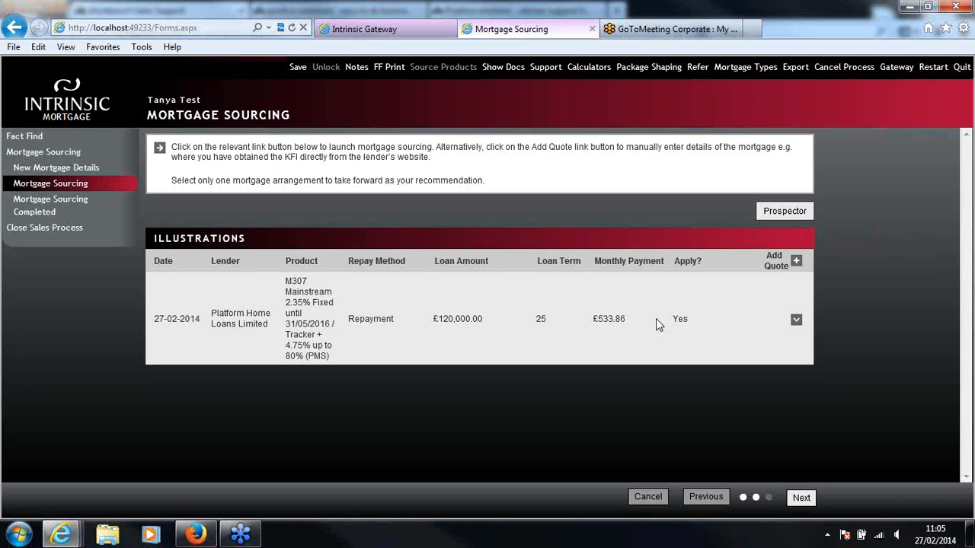
pyautogui.click(795, 262)
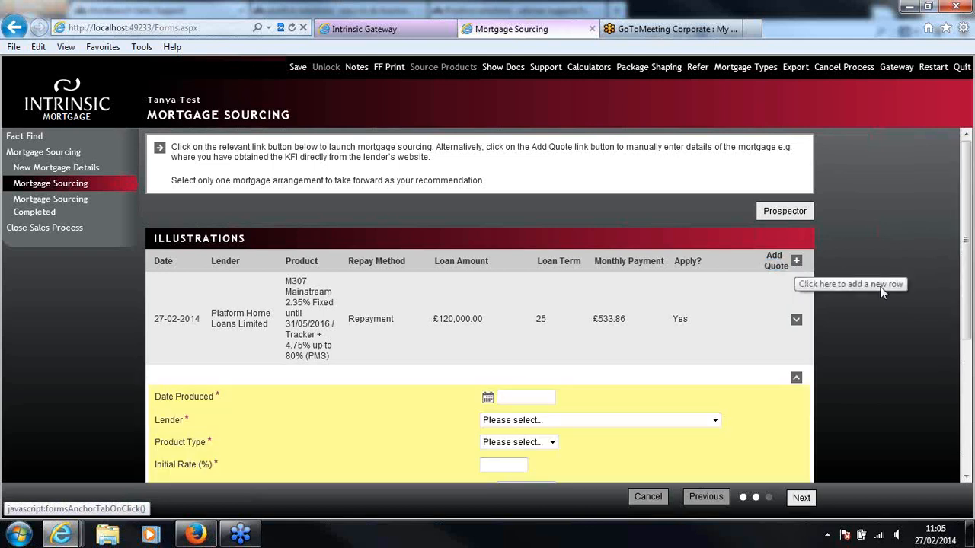
pyautogui.moveTo(967, 278); pyautogui.dragTo(970, 392)
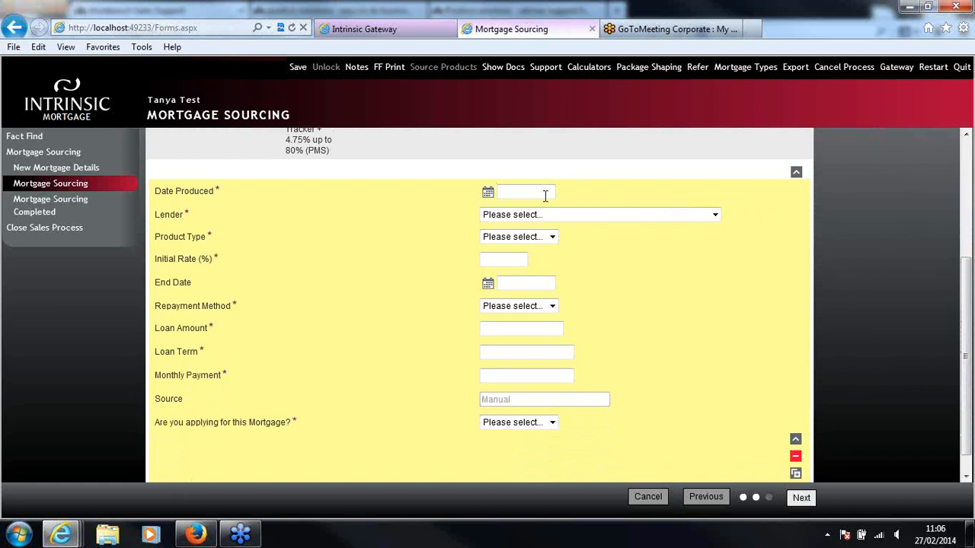
pyautogui.click(562, 217)
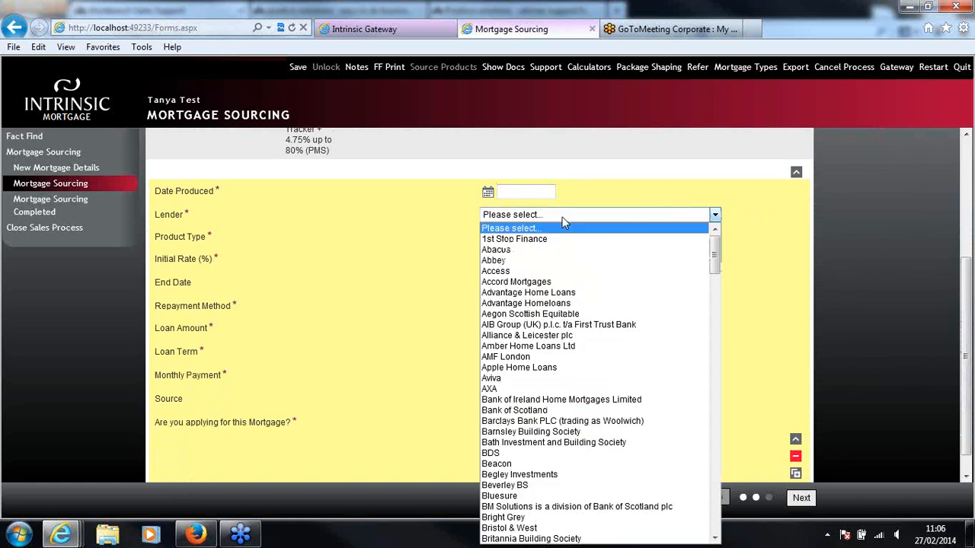
pyautogui.click(564, 219)
pyautogui.click(533, 239)
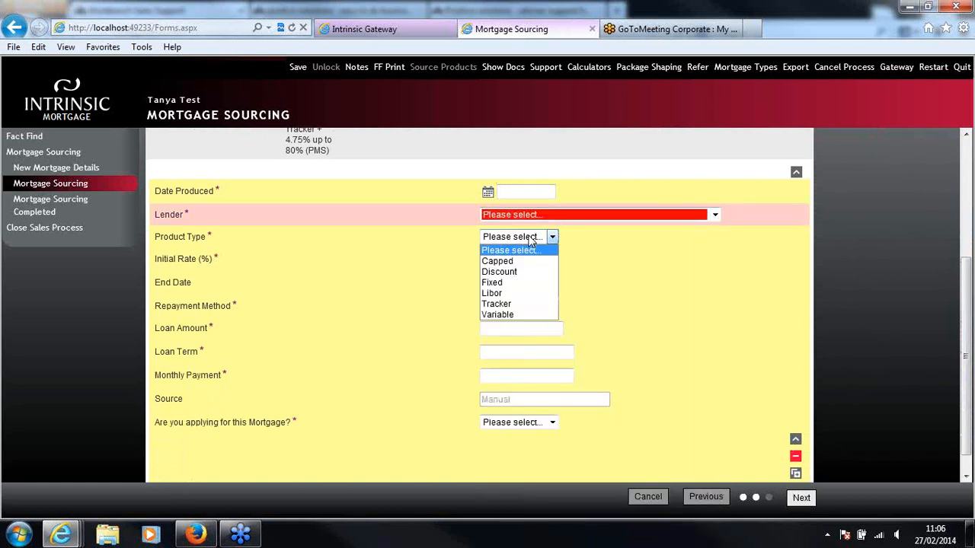
pyautogui.click(532, 246)
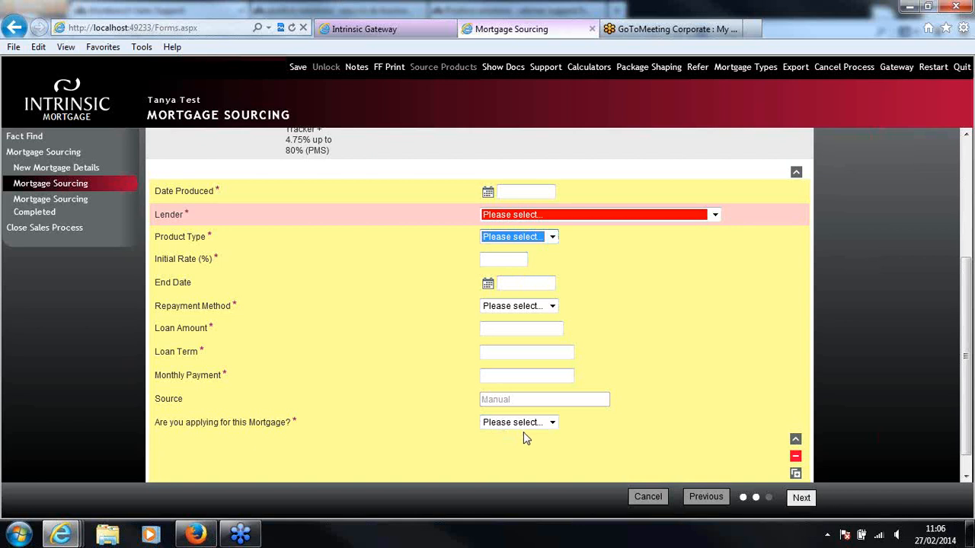
# Delete the blank manual quote row, confirming the deletion, and continue to the Mortgage Sourcing Completed page
pyautogui.click(795, 458)
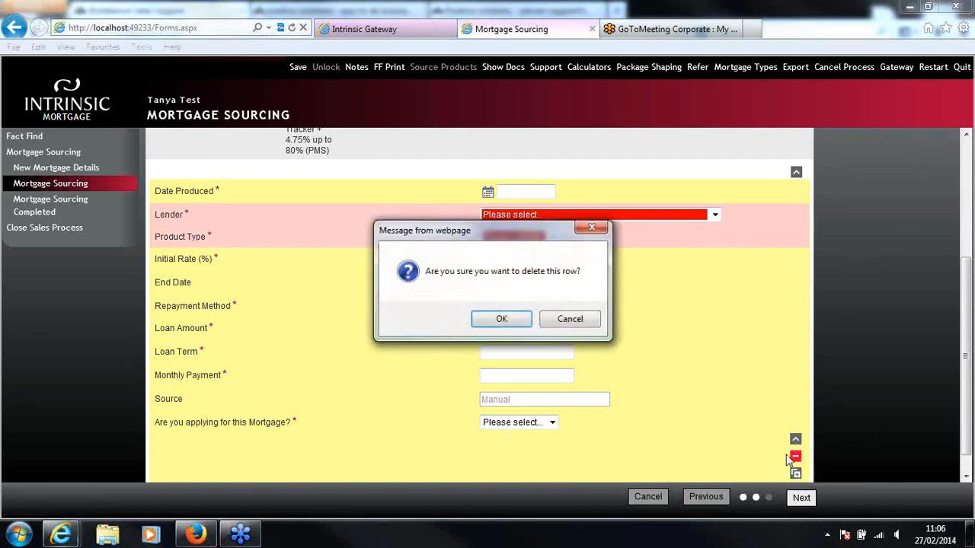
pyautogui.click(517, 325)
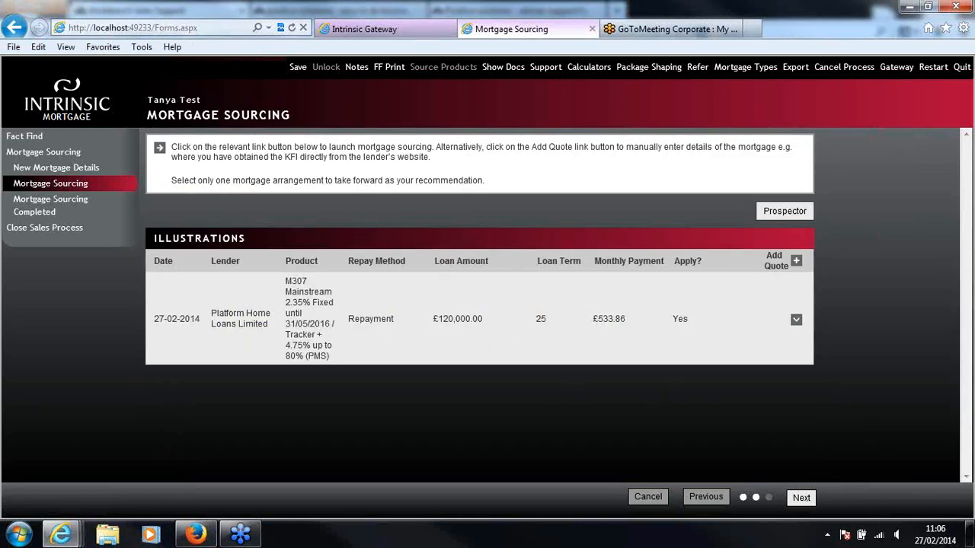
pyautogui.click(801, 498)
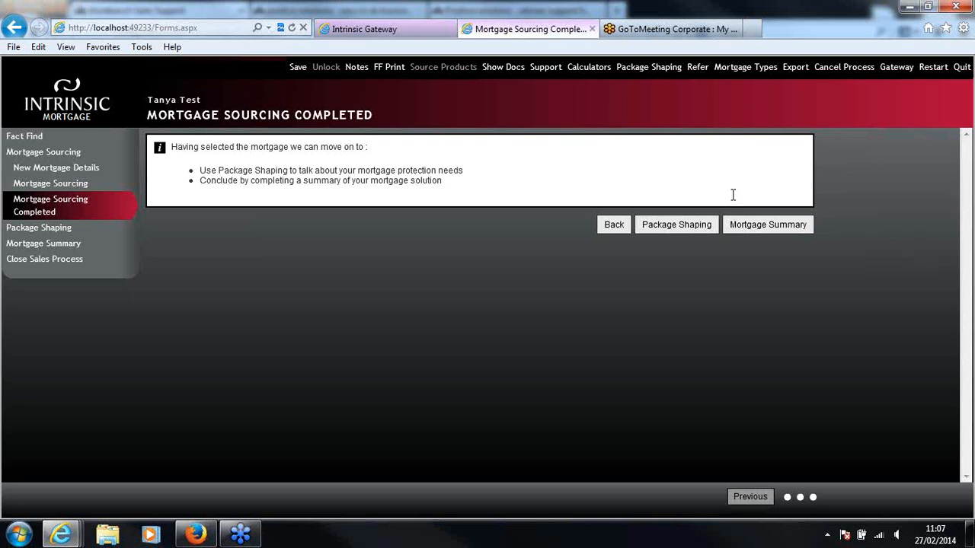
# Open the Mortgage Summary and continue past Adjusted Commitments to Adjusted Expenditure, dismissing the Windows color scheme prompt
pyautogui.click(759, 225)
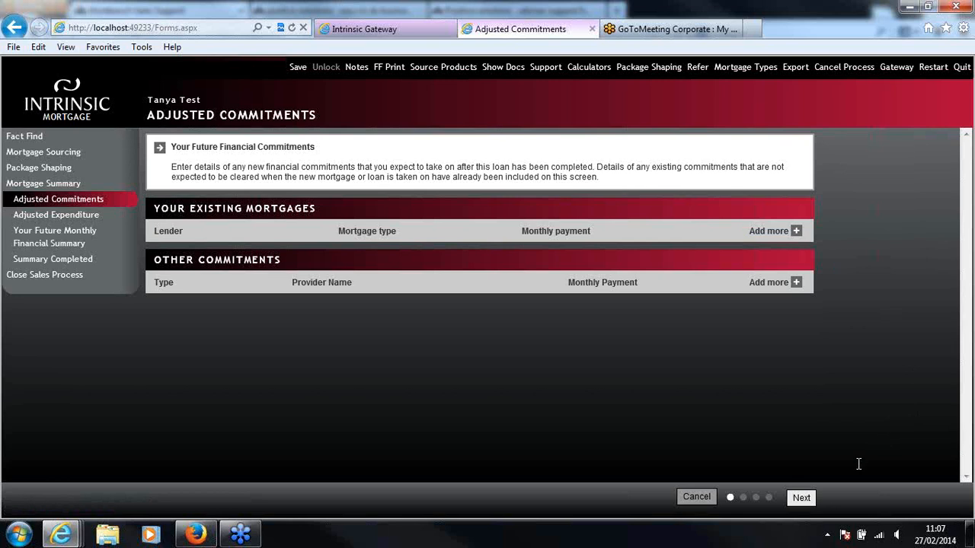
pyautogui.click(804, 499)
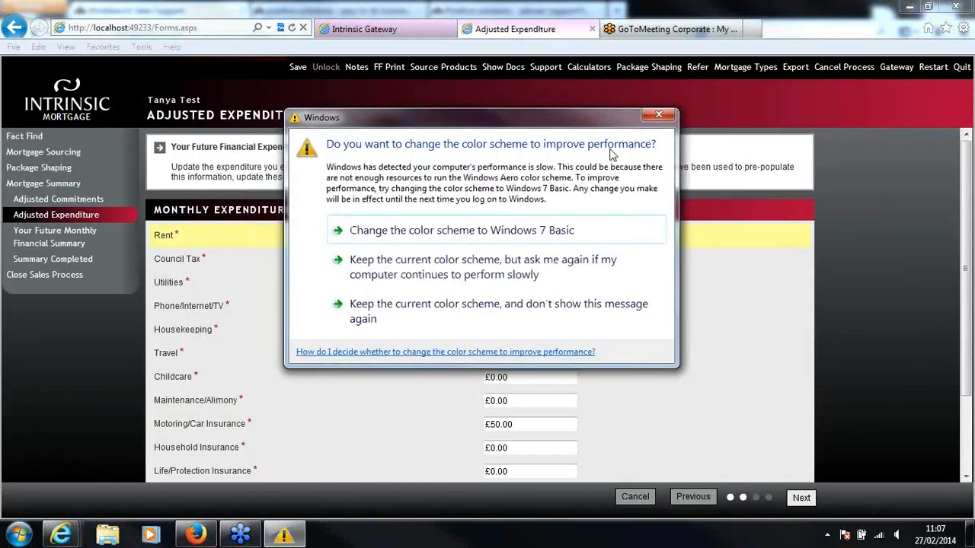
pyautogui.moveTo(606, 132); pyautogui.dragTo(627, 205)
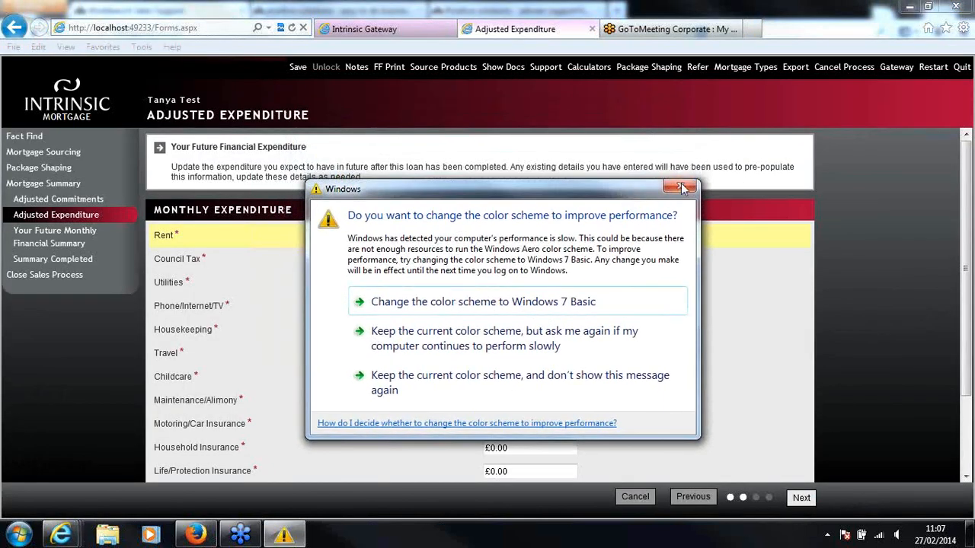
pyautogui.click(682, 188)
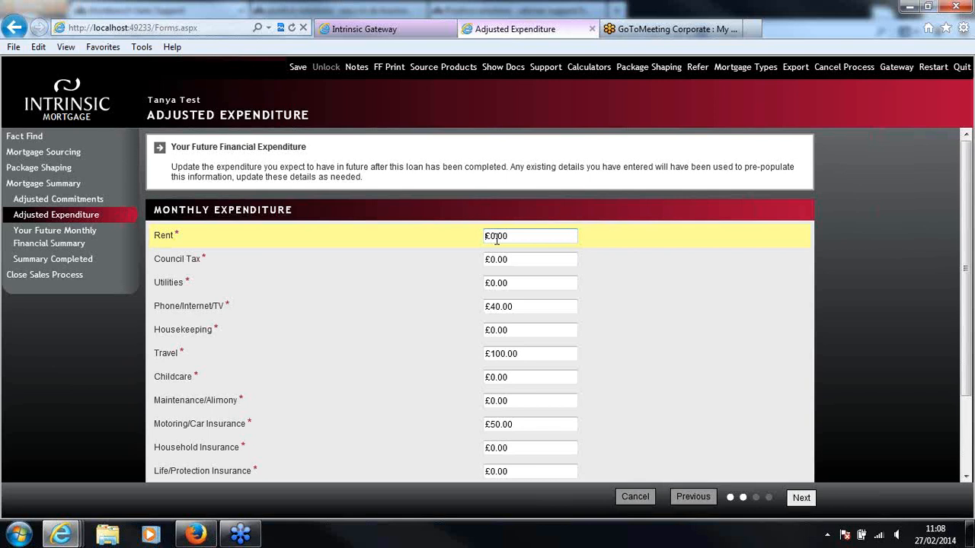
# Set the expected monthly council tax to £100 and utilities to £100 in the adjusted expenditure
pyautogui.click(527, 258)
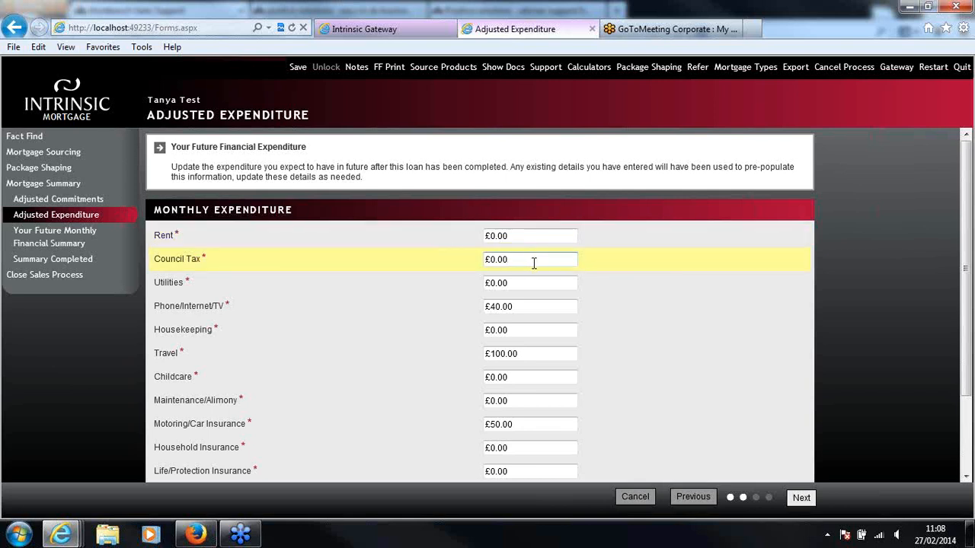
pyautogui.moveTo(533, 261); pyautogui.dragTo(485, 263)
pyautogui.write('100')
pyautogui.moveTo(513, 283); pyautogui.dragTo(473, 282)
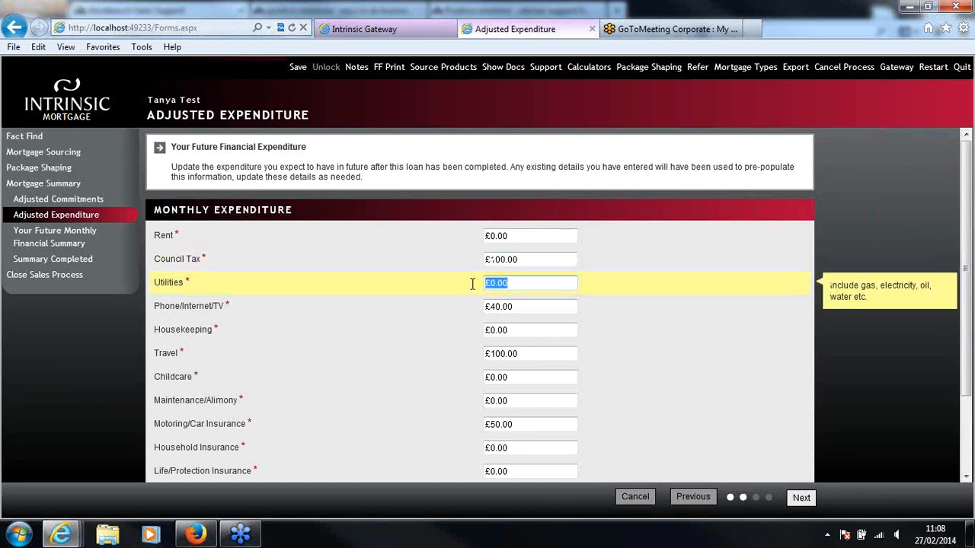
pyautogui.write('100')
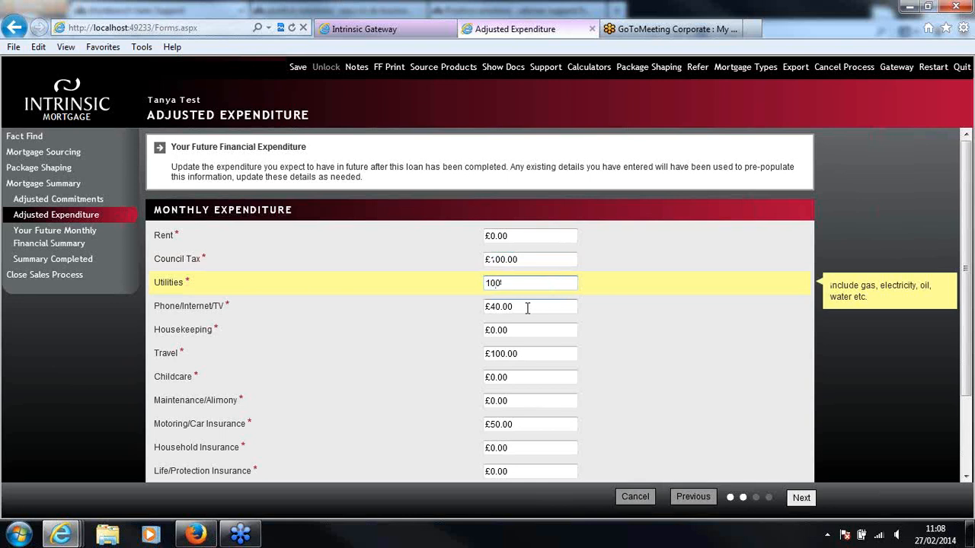
# Go through the phone, housekeeping, travel and childcare expenditure entries and set household insurance to £40
pyautogui.click(527, 307)
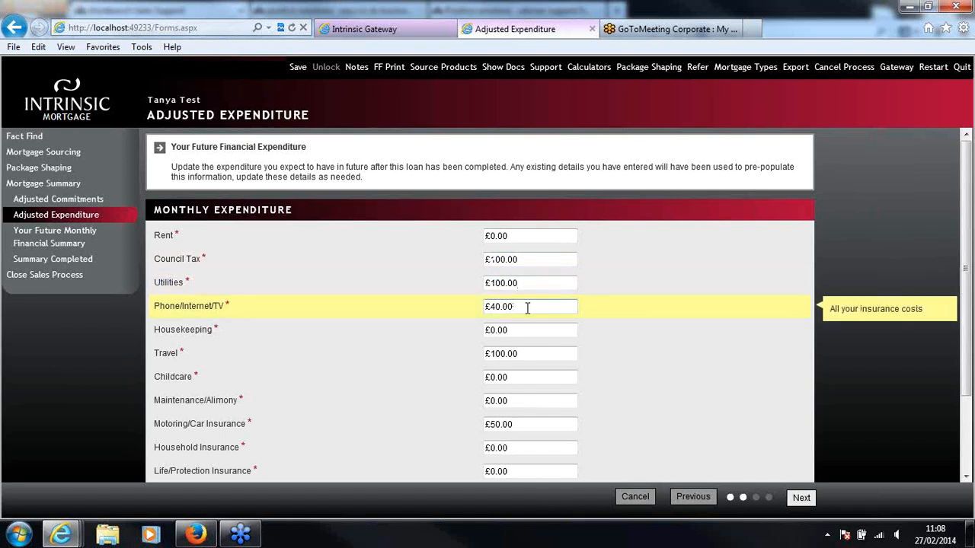
pyautogui.click(520, 331)
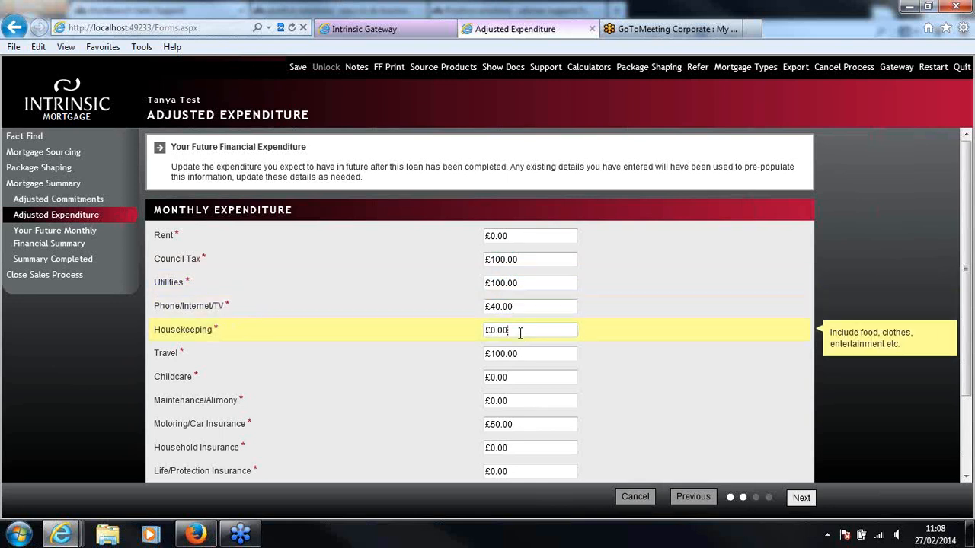
pyautogui.click(537, 353)
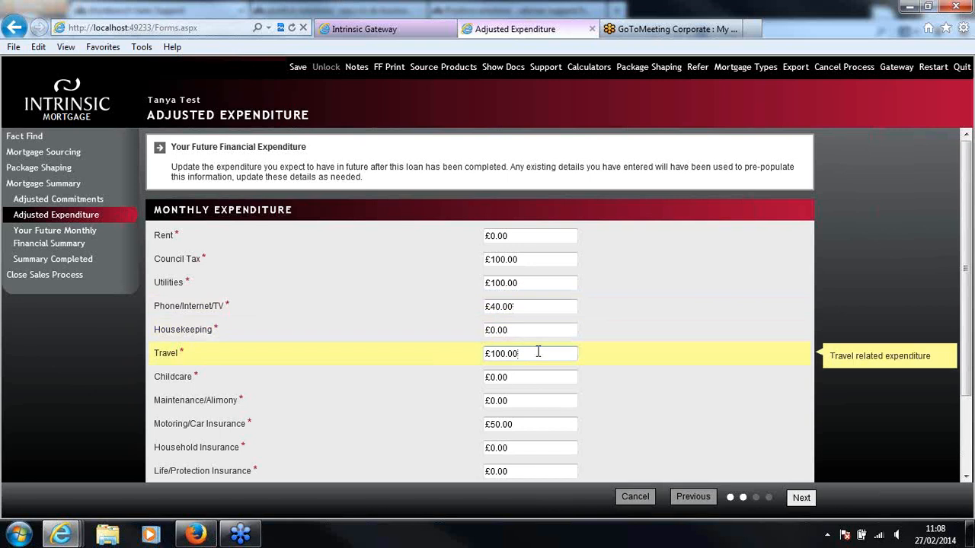
pyautogui.scroll(-1, 537, 352)
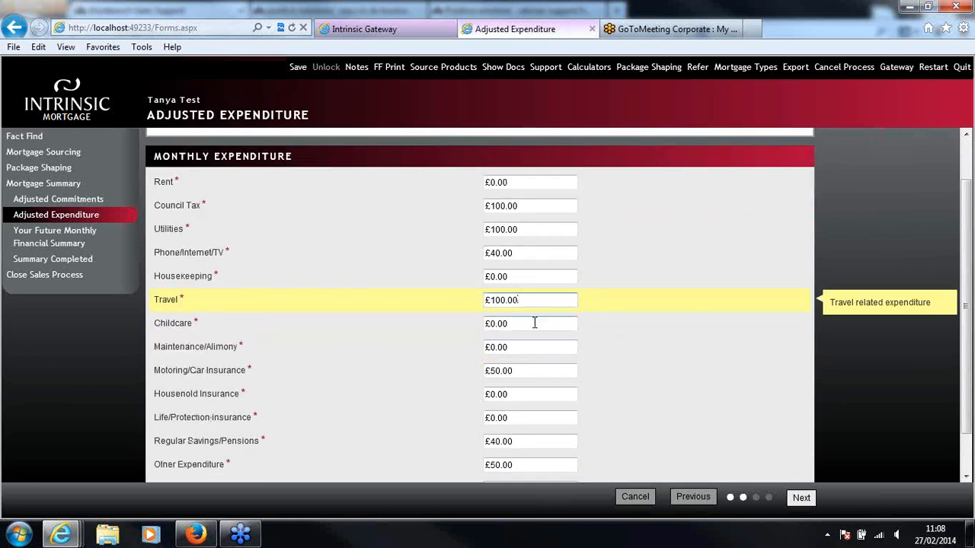
pyautogui.click(535, 323)
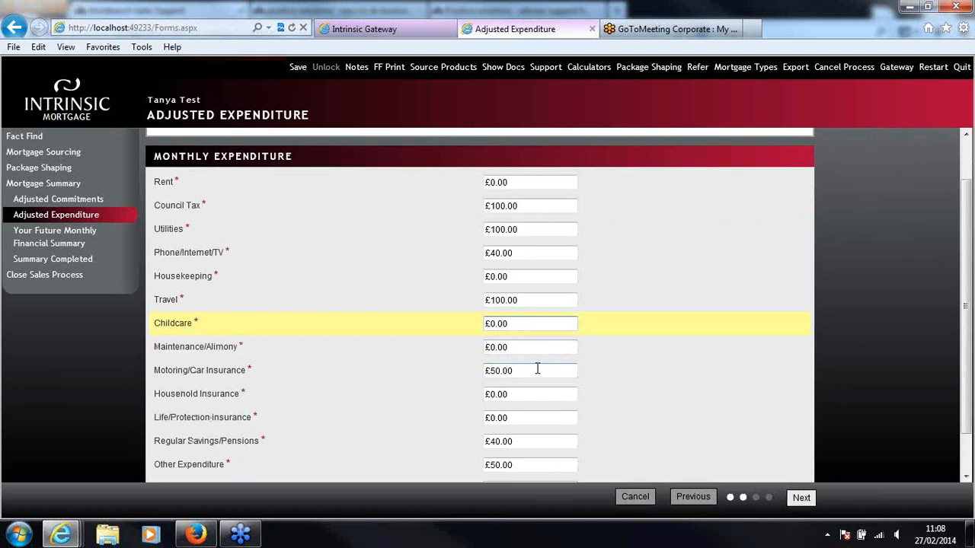
pyautogui.scroll(-1, 537, 370)
pyautogui.click(525, 349)
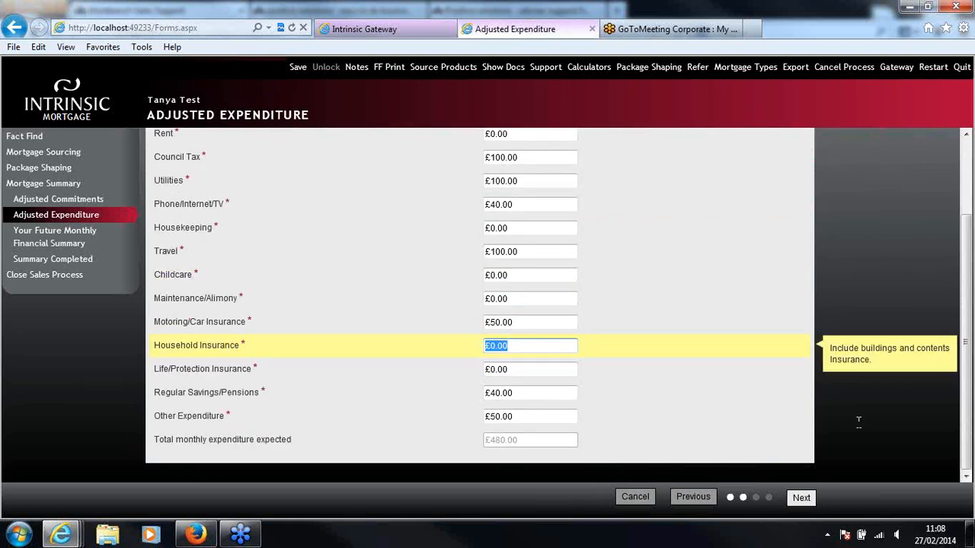
pyautogui.write('40')
# Leave life/protection insurance as it is and set the monthly other expenditure to £100
pyautogui.click(571, 369)
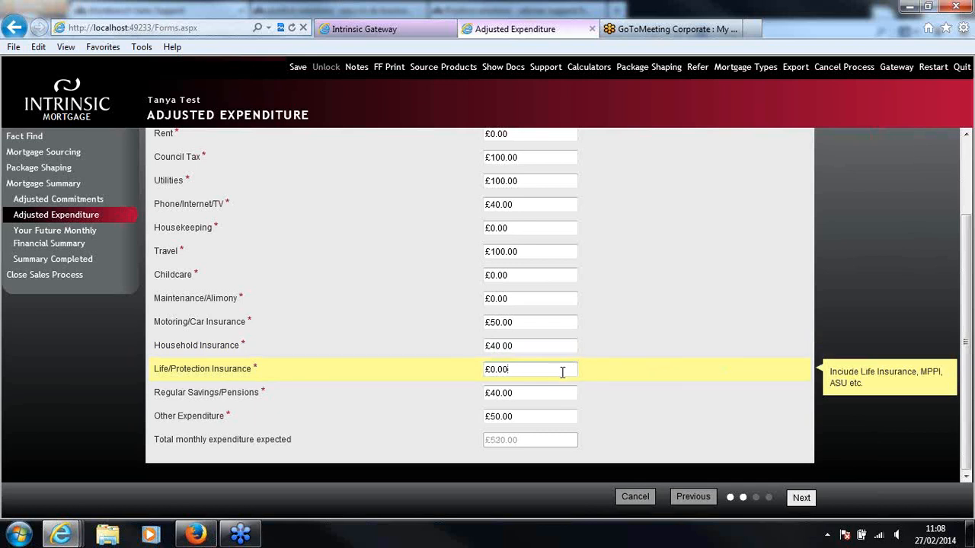
pyautogui.click(496, 417)
pyautogui.doubleClick(495, 416)
pyautogui.write('100')
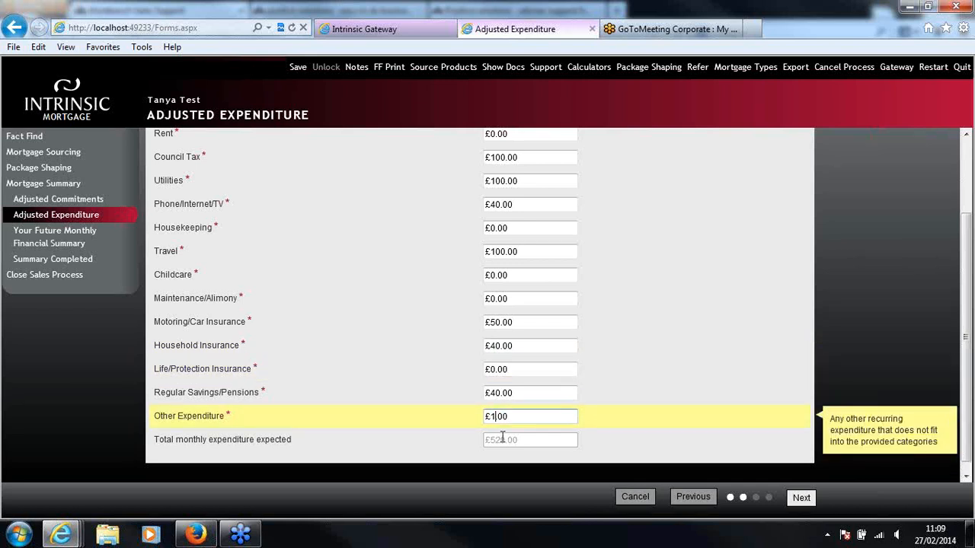
# Finish the Adjusted Expenditure and continue to the future monthly financial summary, dismissing the Windows color scheme prompt
pyautogui.click(540, 449)
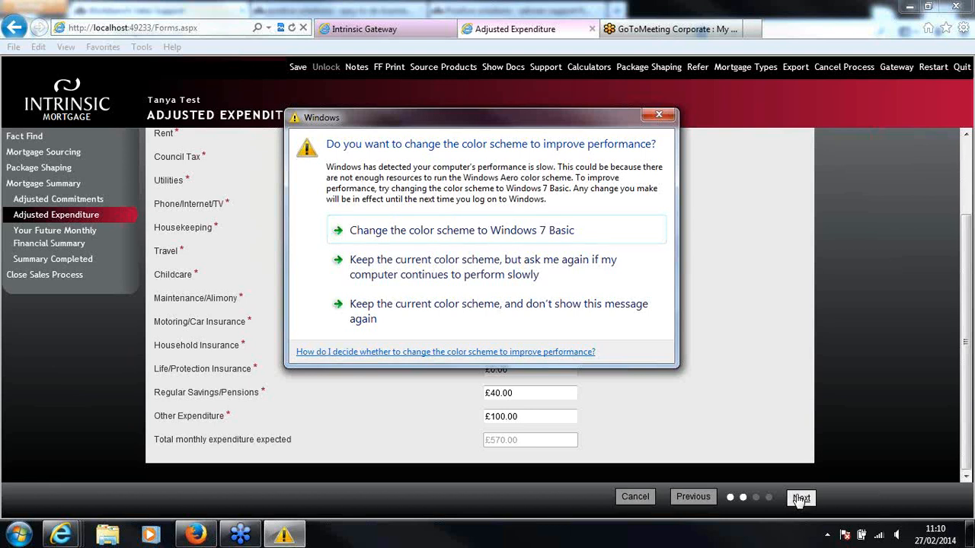
pyautogui.click(656, 115)
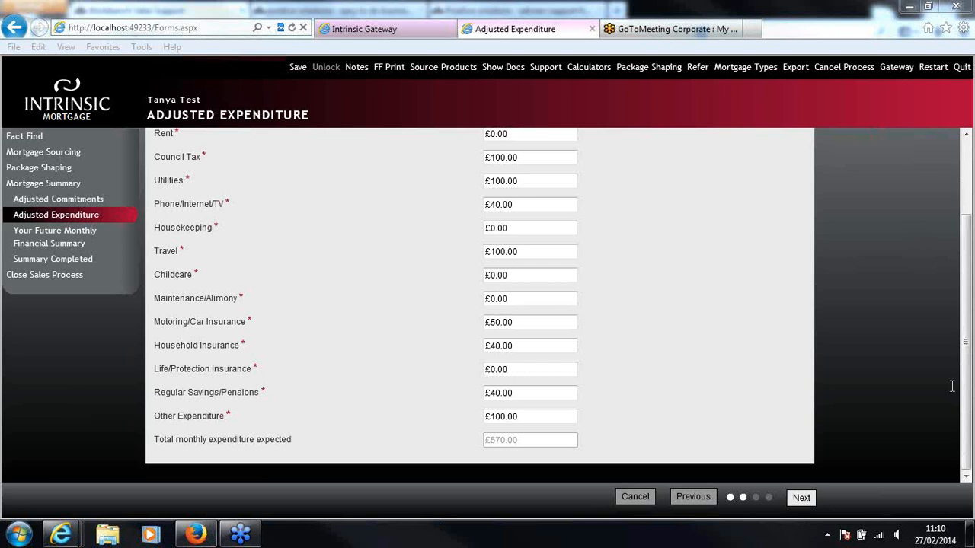
pyautogui.click(801, 497)
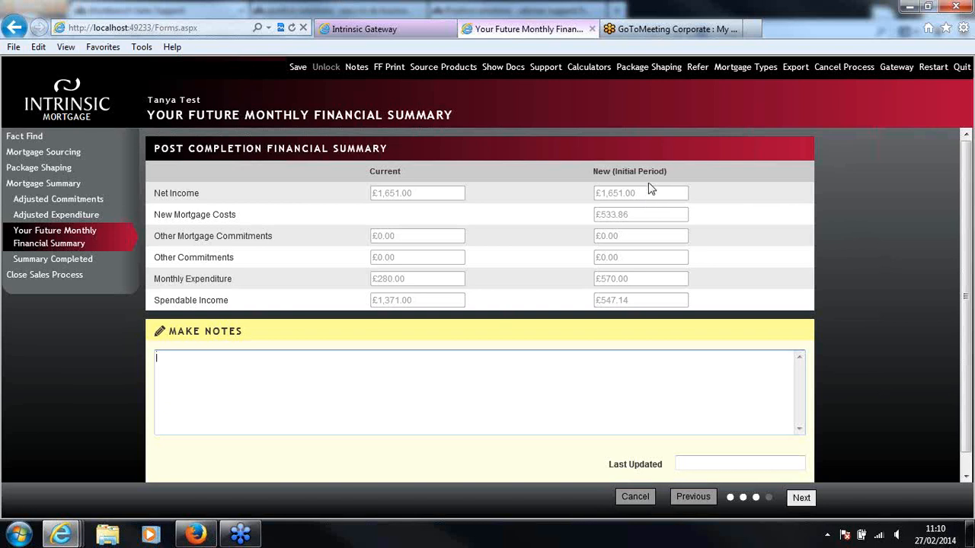
# Add the note "Make any notes here..." to the future monthly financial summary and continue to Summary Completed
pyautogui.moveTo(967, 250); pyautogui.dragTo(965, 273)
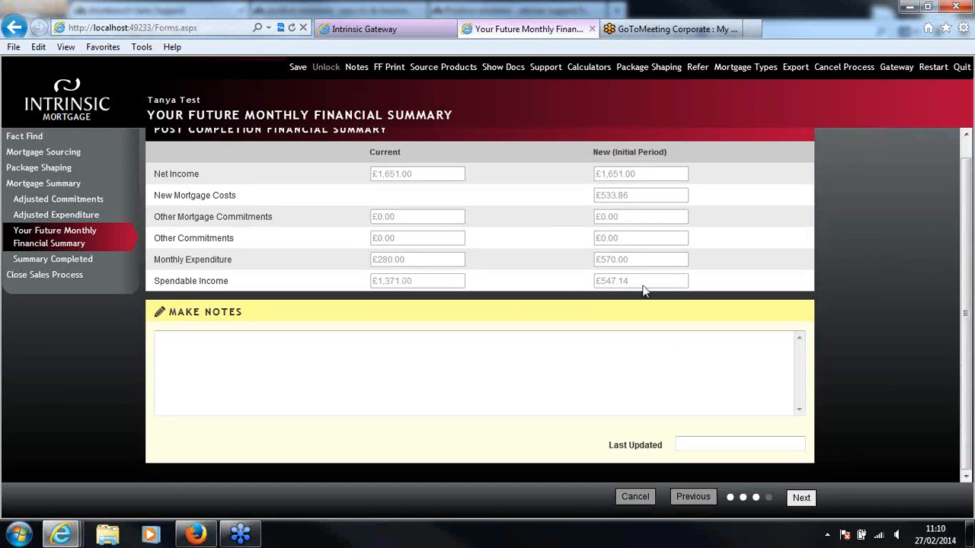
pyautogui.click(674, 353)
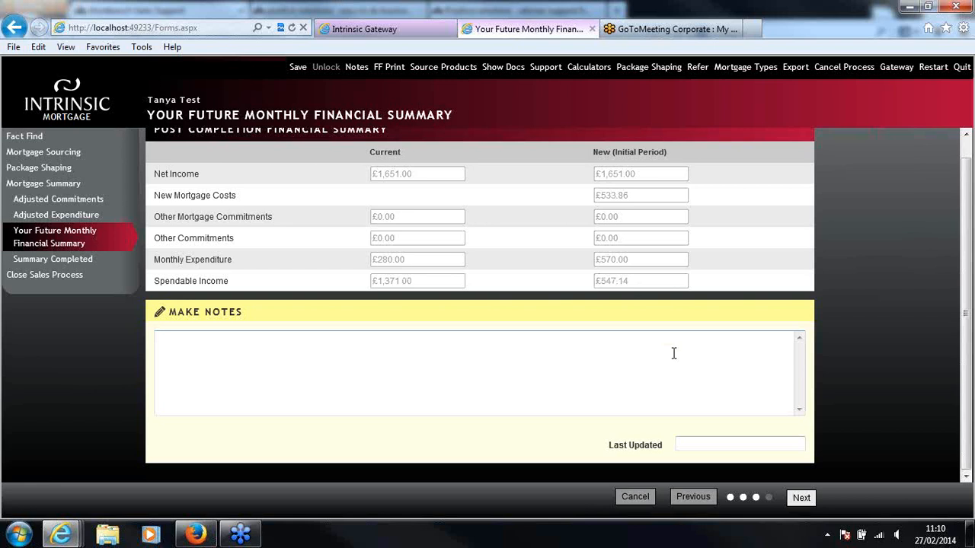
pyautogui.write('Make anynote')
pyautogui.press('BackSpace')
pyautogui.press('BackSpace')
pyautogui.press('BackSpace')
pyautogui.press('BackSpace')
pyautogui.write('notes here ...')
pyautogui.click(802, 498)
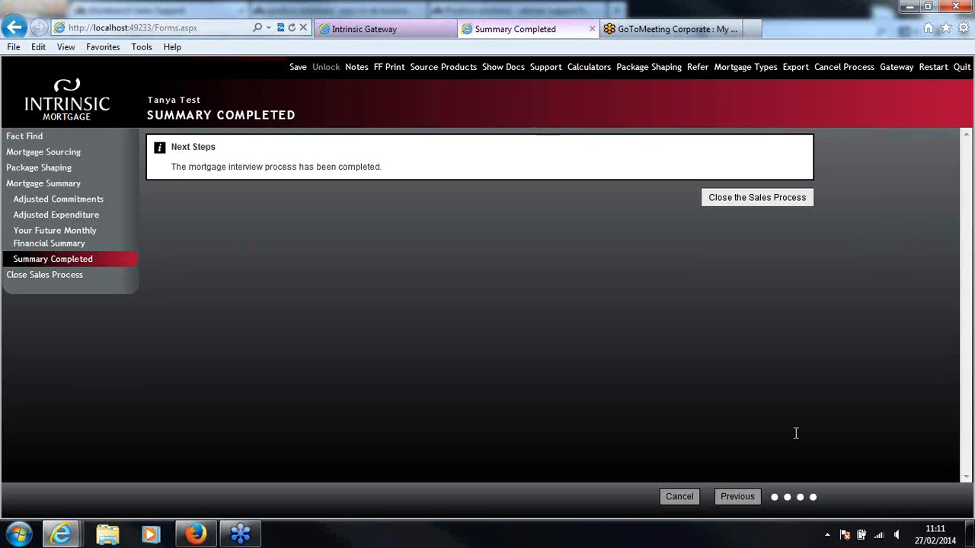
# Go on to closing the sales process and choose to create the contract in Officeweb, dismissing the color scheme prompt
pyautogui.click(736, 200)
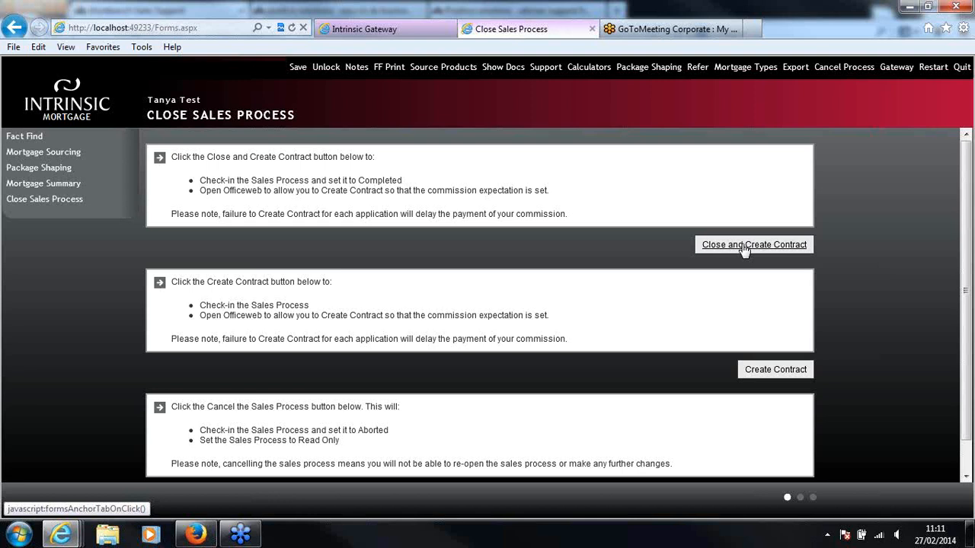
pyautogui.click(775, 371)
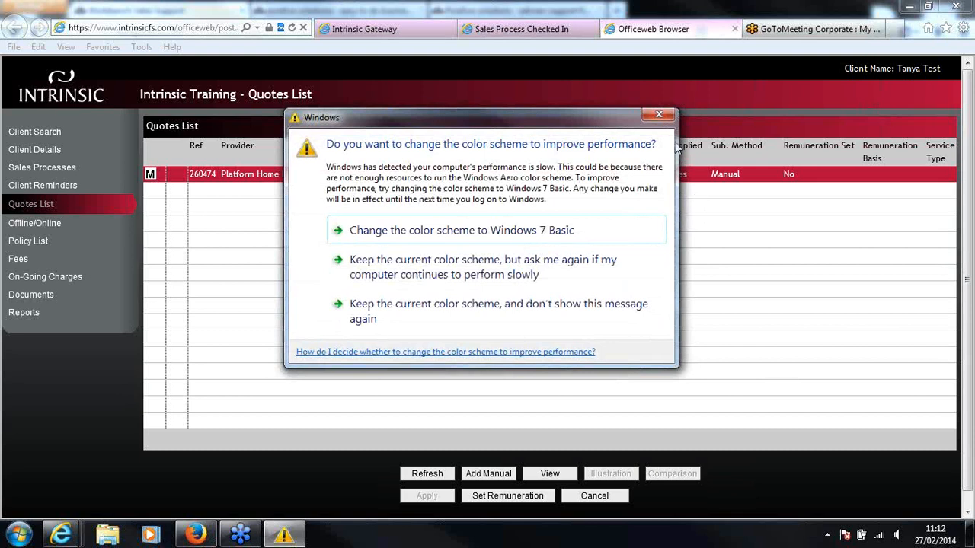
pyautogui.click(666, 116)
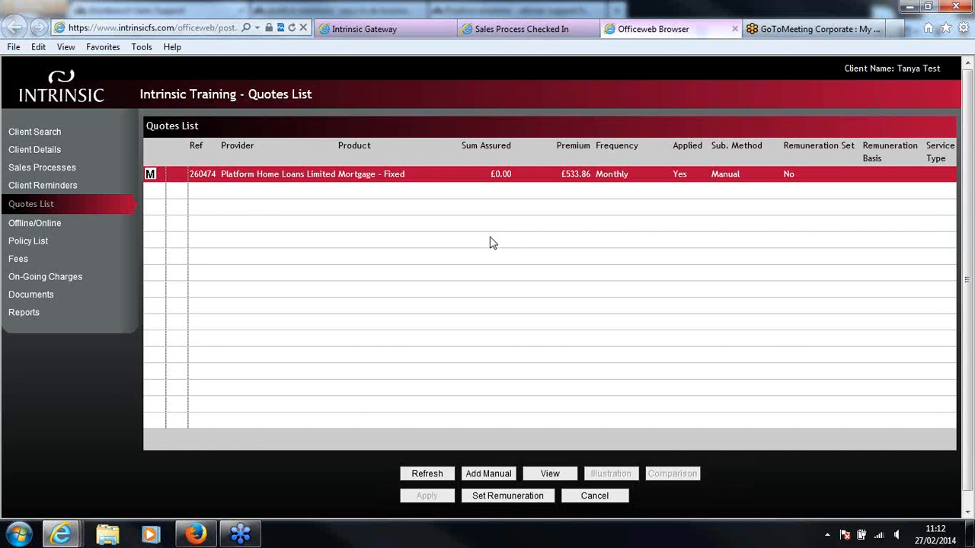
# Open the client's documents and start adding a file to the Sales Process 27-02-2014 folder, dismissing the color scheme prompt
pyautogui.click(42, 299)
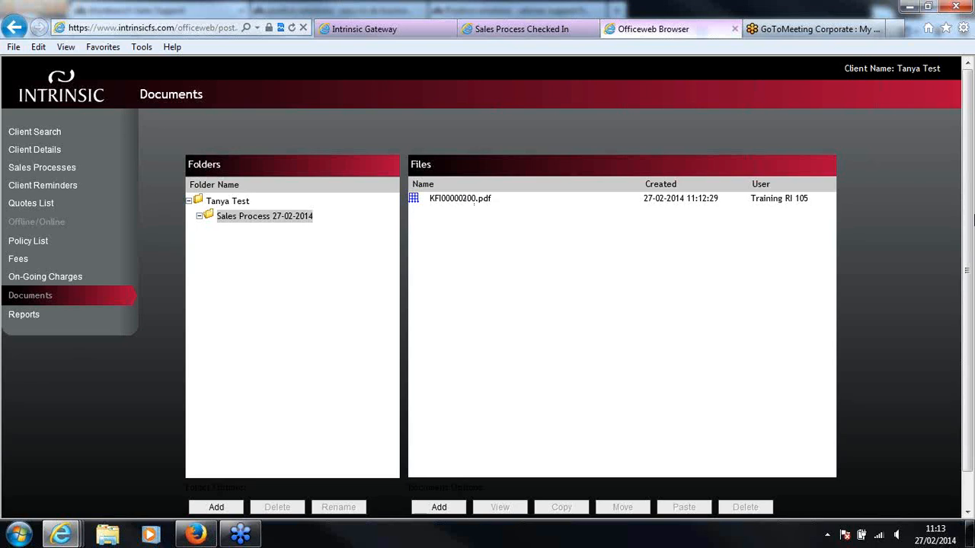
pyautogui.moveTo(967, 214); pyautogui.dragTo(967, 227)
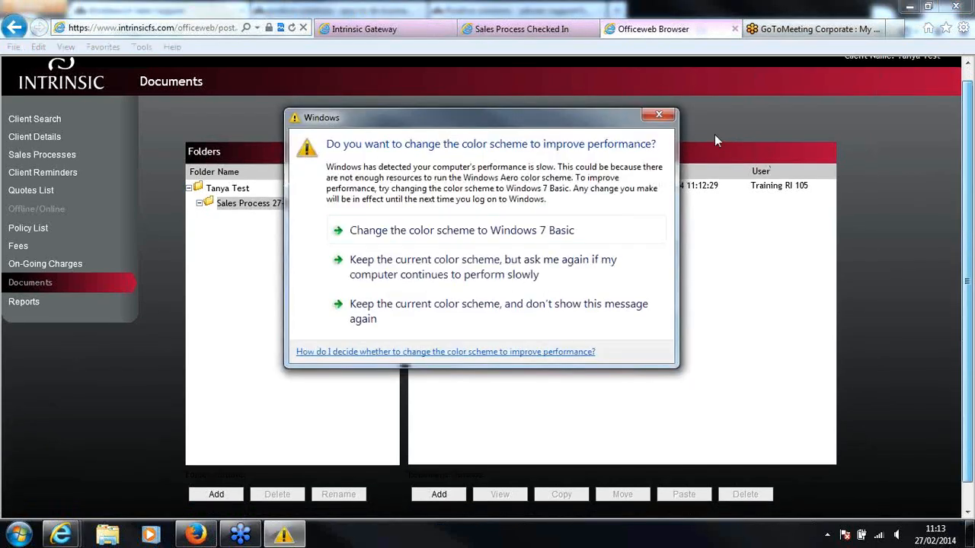
pyautogui.click(664, 115)
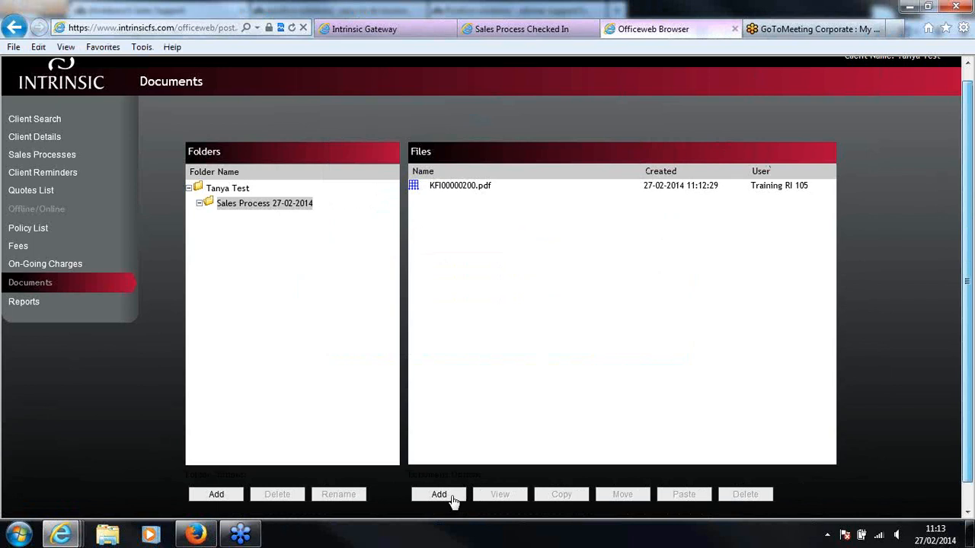
pyautogui.click(452, 496)
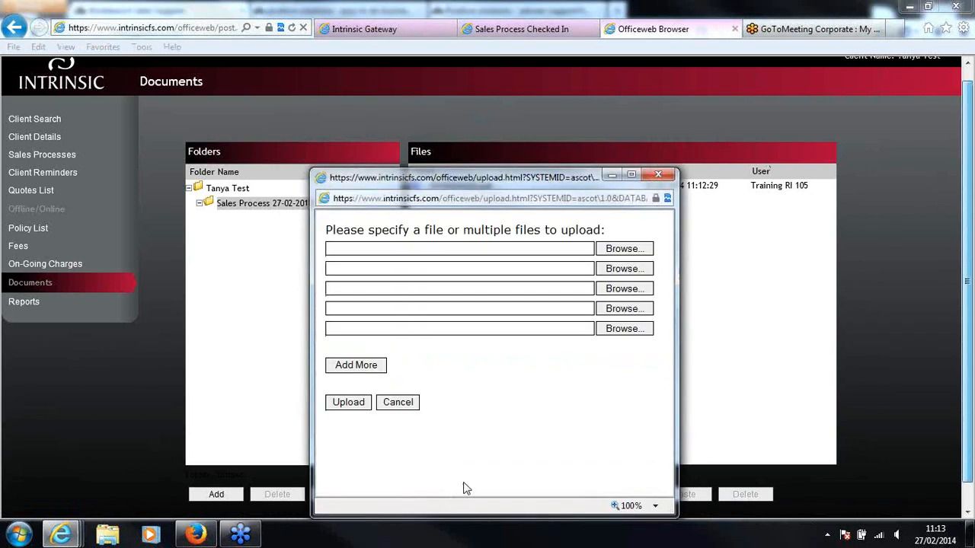
# Upload the client's suitability letter (.docx) from the Desktop to the sales process folder and close the upload results
pyautogui.click(623, 249)
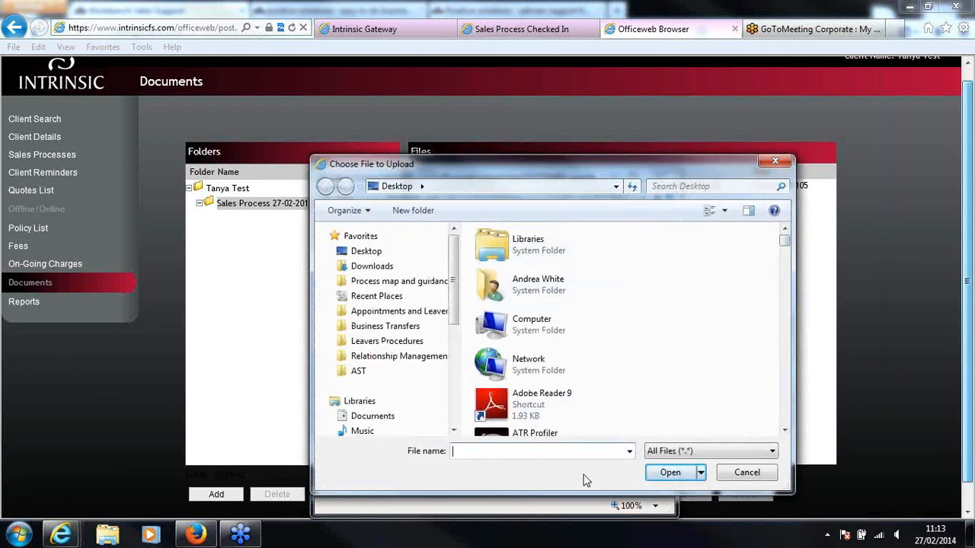
pyautogui.write('sui')
pyautogui.press('Down')
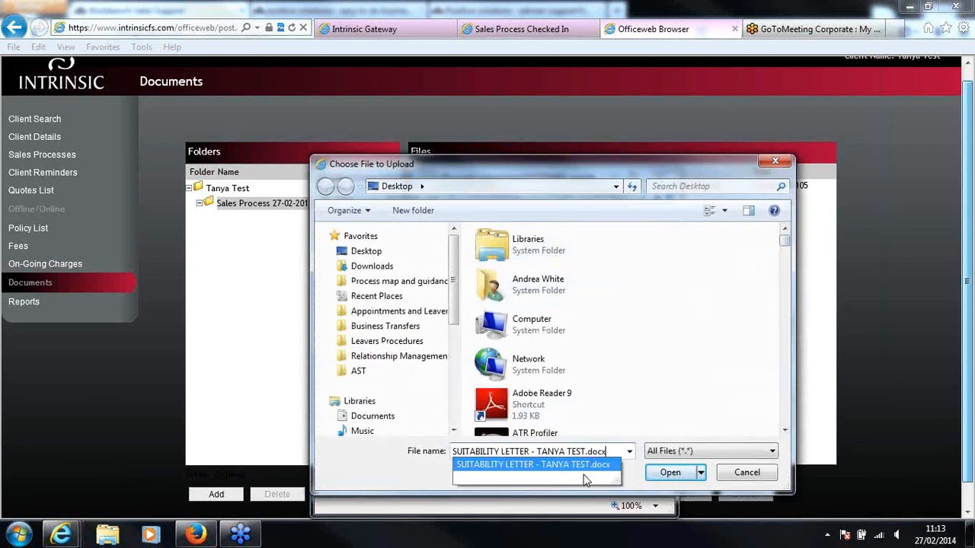
pyautogui.press('Tab')
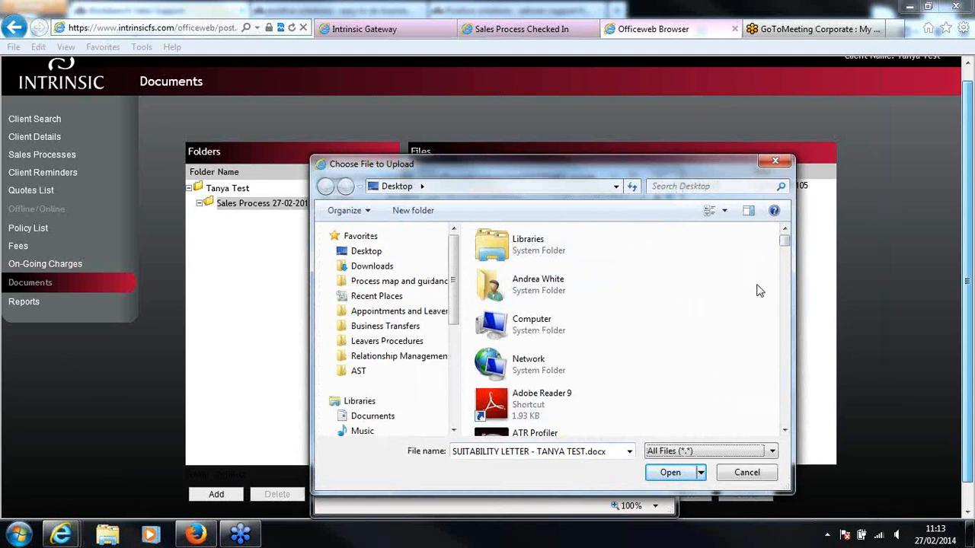
pyautogui.moveTo(790, 244); pyautogui.dragTo(784, 421)
pyautogui.click(569, 339)
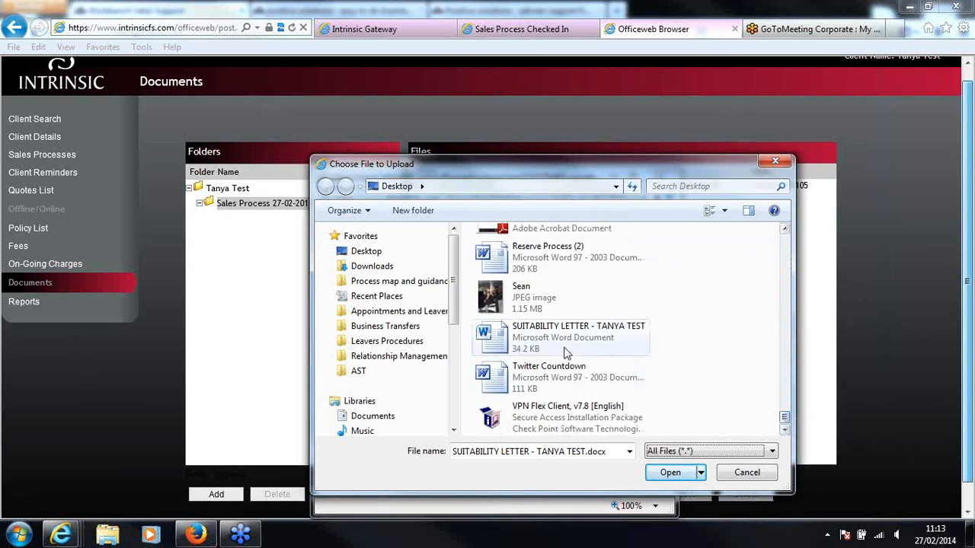
pyautogui.click(670, 472)
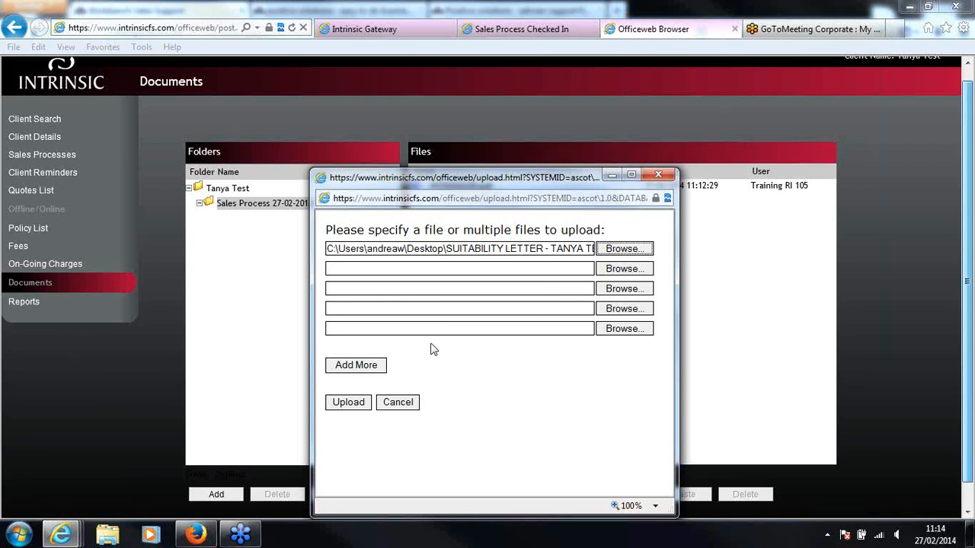
pyautogui.click(336, 408)
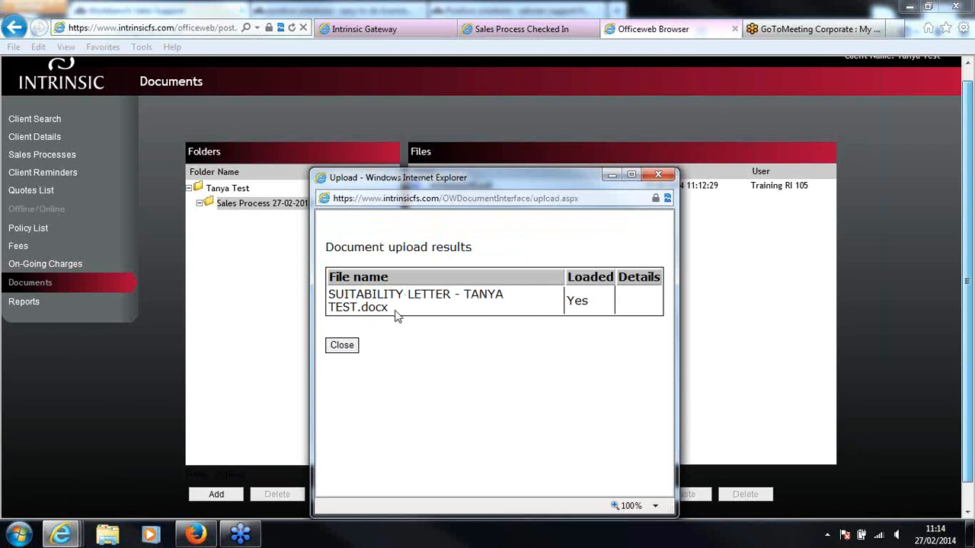
pyautogui.click(342, 346)
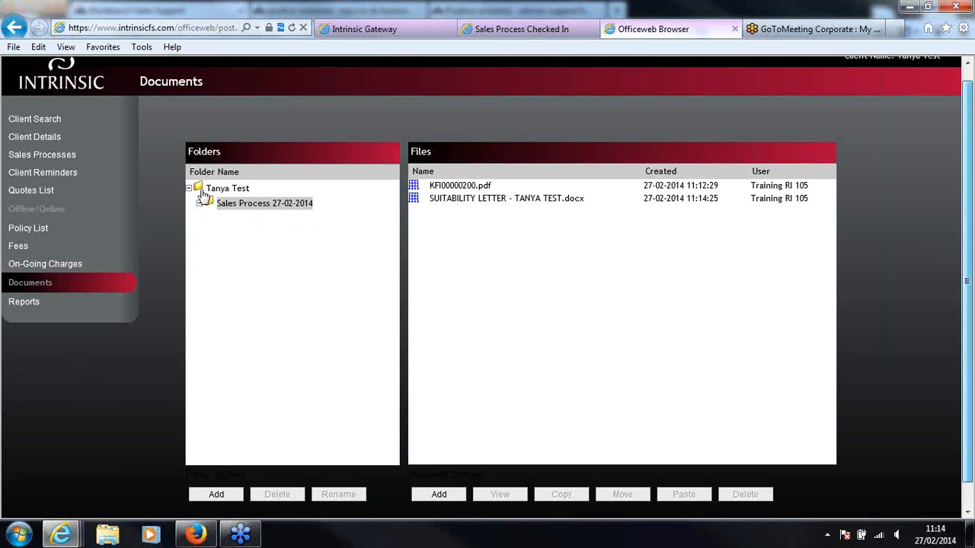
# In the client's admin details, set how the ID verification is stored to Electronic ID Process
pyautogui.click(55, 139)
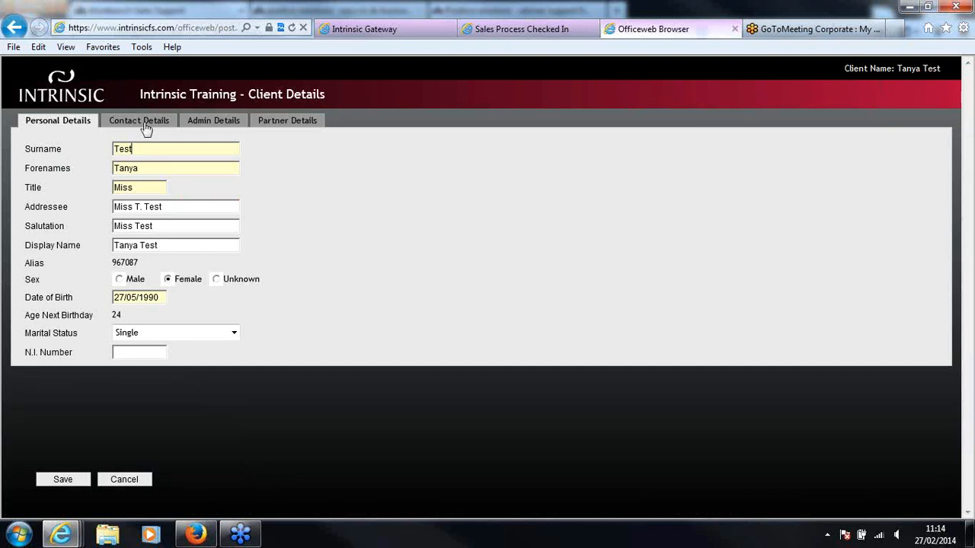
pyautogui.click(160, 151)
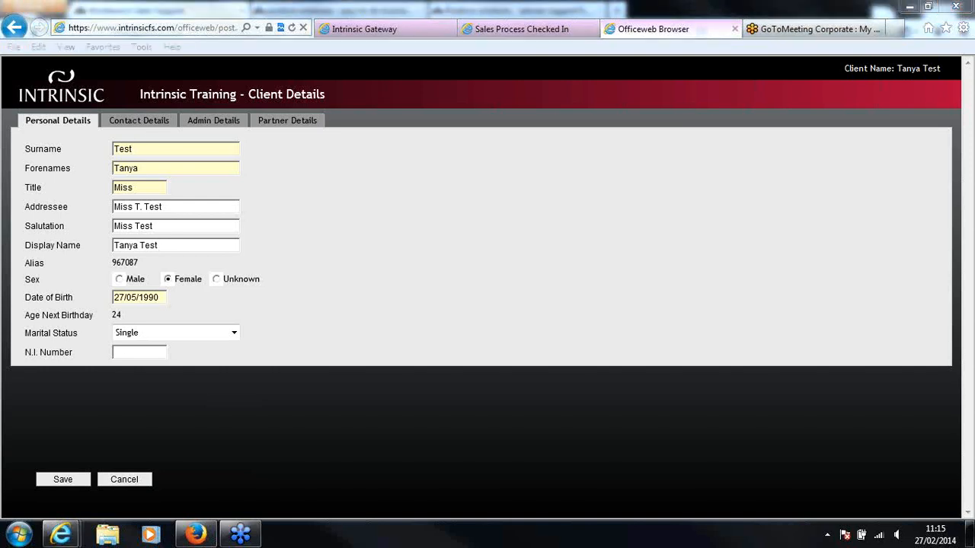
pyautogui.click(152, 122)
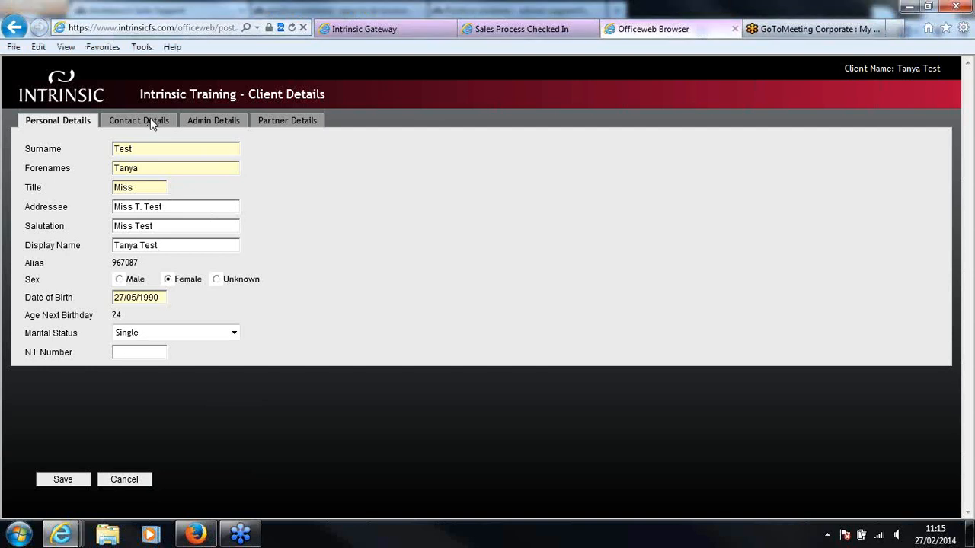
pyautogui.click(213, 124)
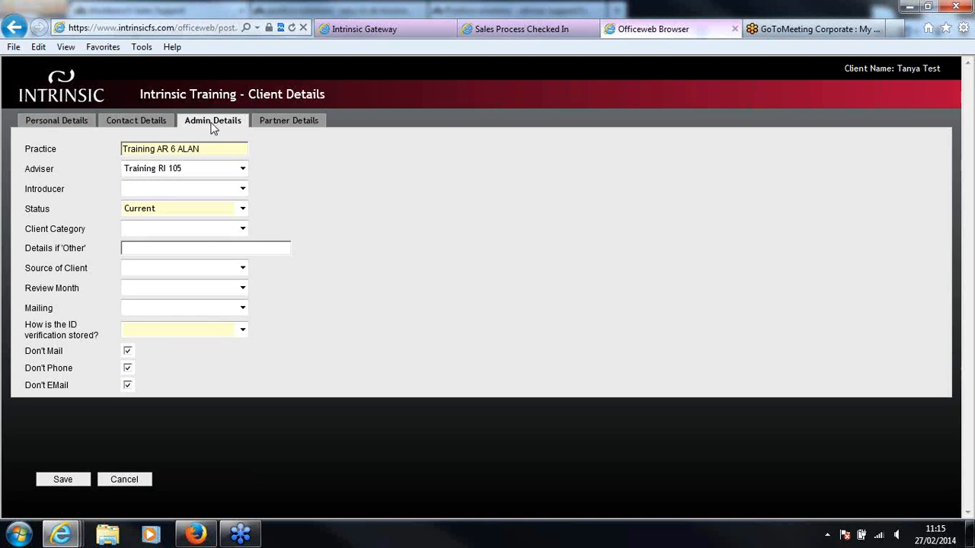
pyautogui.click(225, 335)
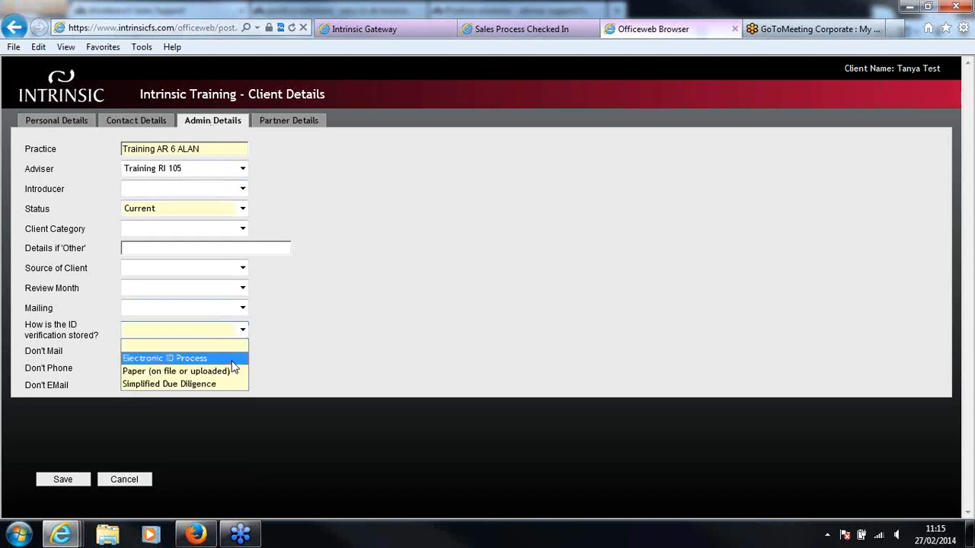
pyautogui.click(233, 363)
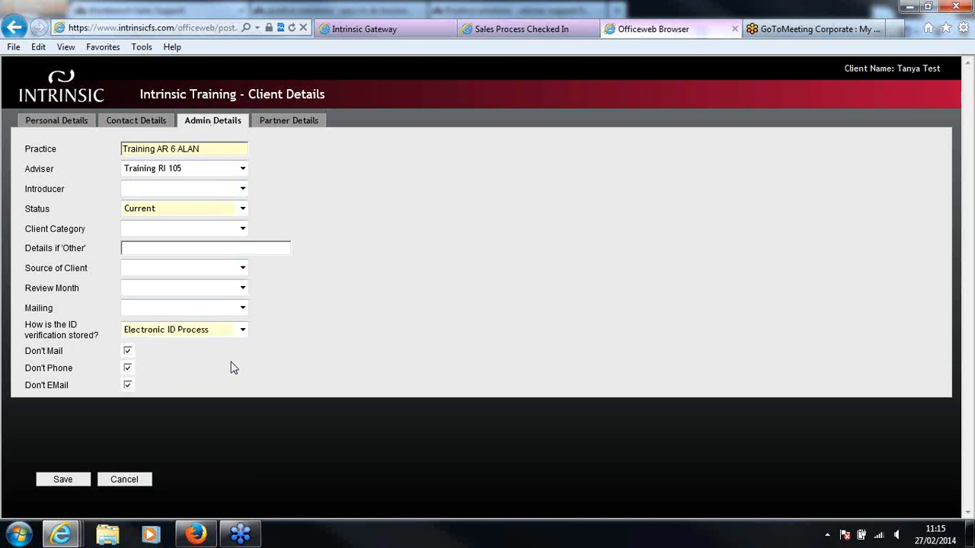
# Review the partner details and save the client details, dismissing the Windows color scheme prompt
pyautogui.click(276, 127)
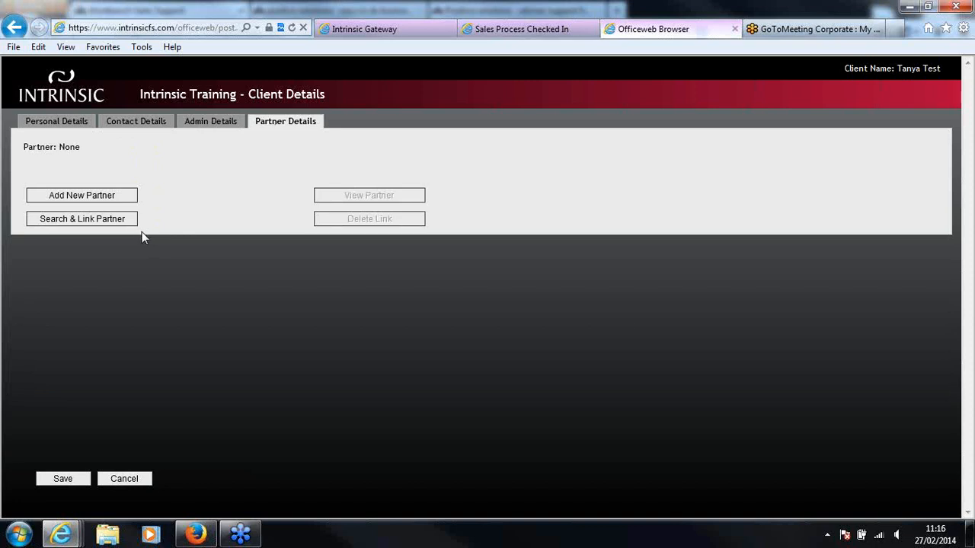
pyautogui.click(63, 479)
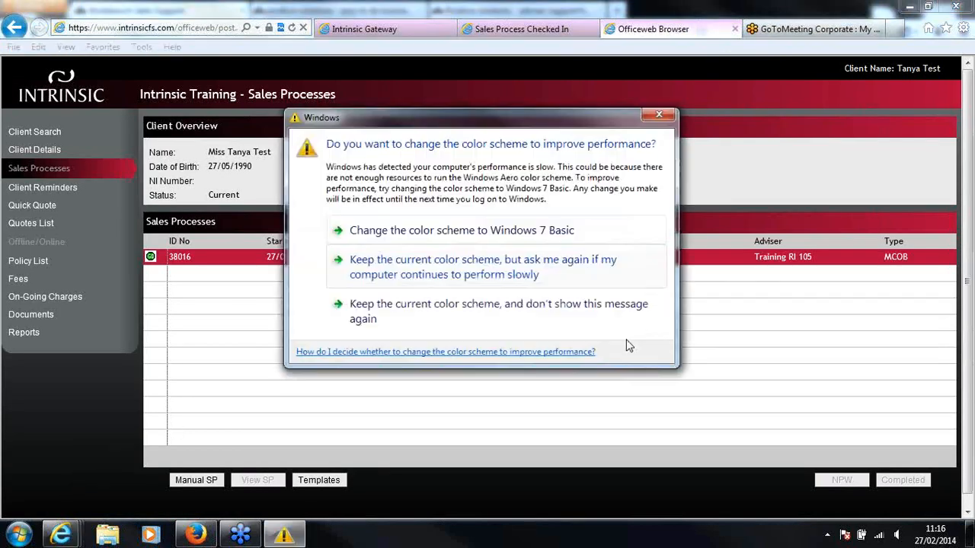
pyautogui.click(664, 114)
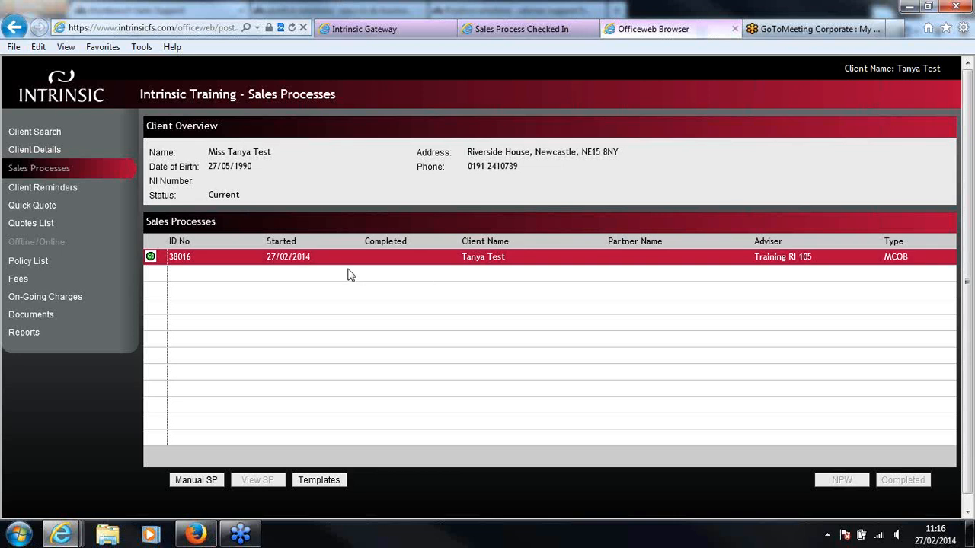
# Open the remuneration details for the Platform Home Loans quote and set the packager to None
pyautogui.click(43, 226)
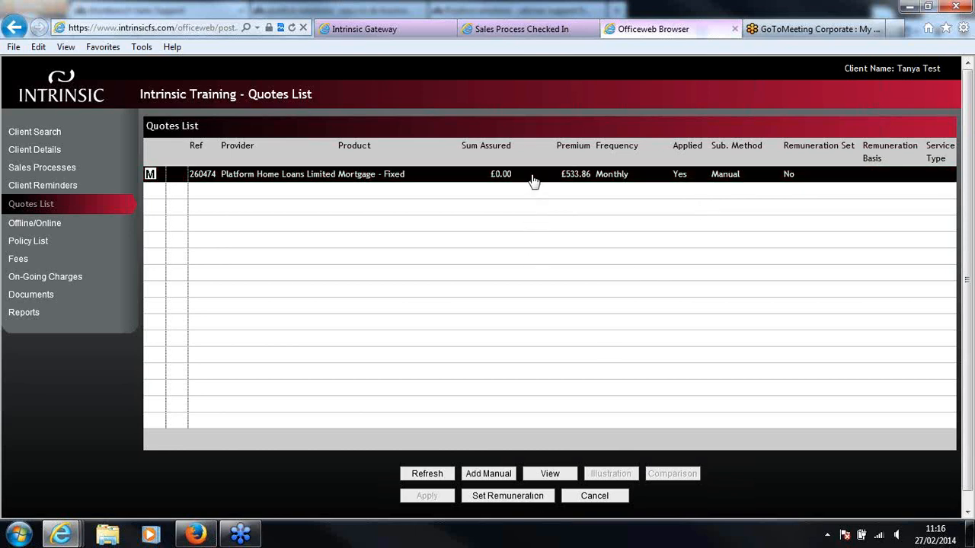
pyautogui.click(507, 497)
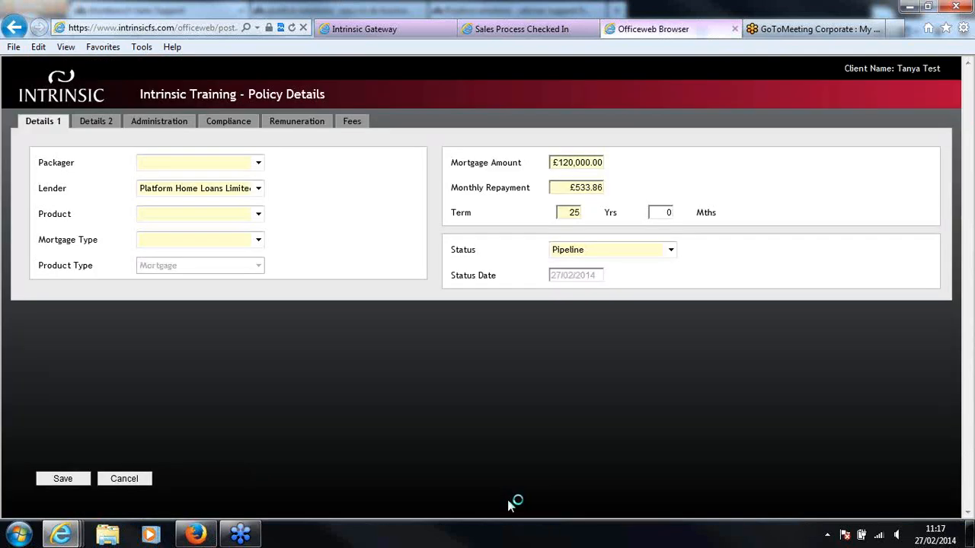
pyautogui.click(257, 163)
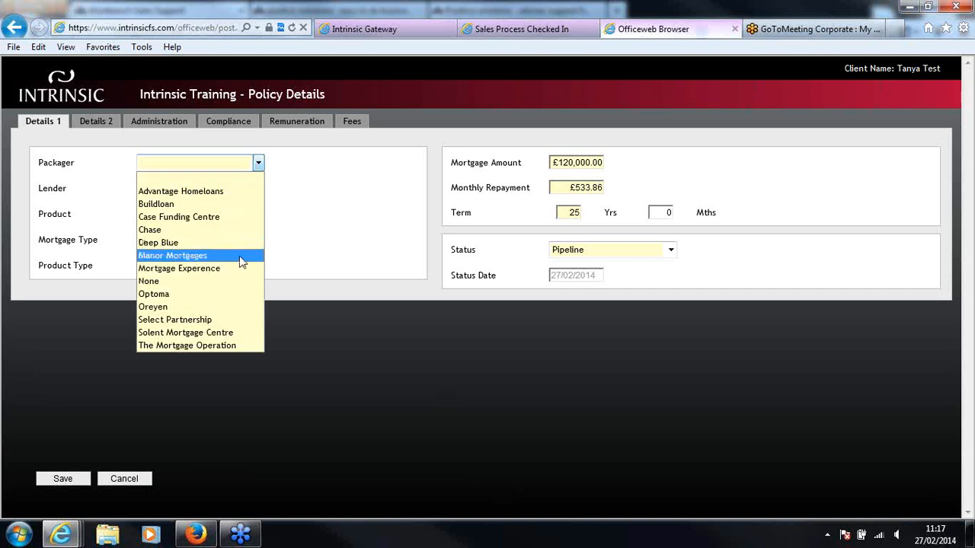
pyautogui.click(229, 281)
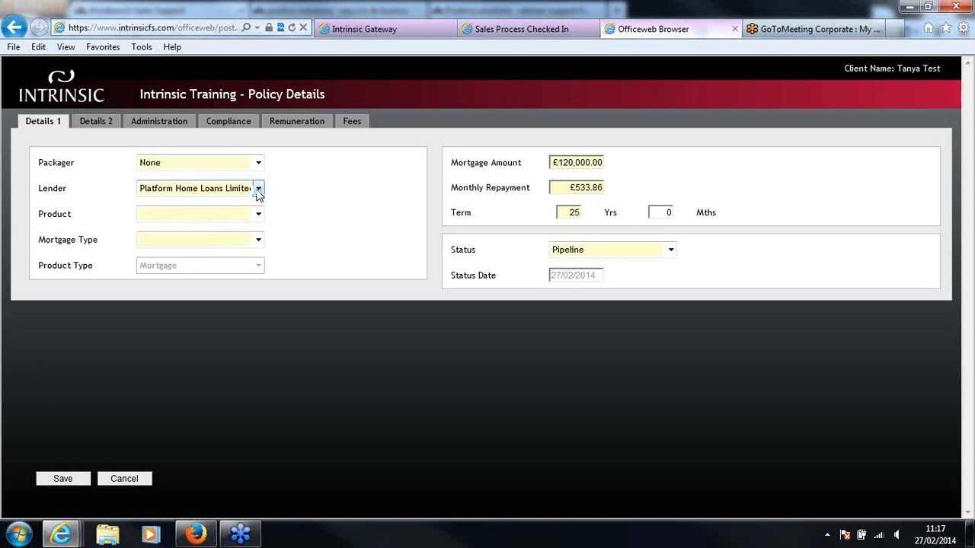
# Set the policy's product to Mortgage and its mortgage type to Fixed
pyautogui.click(258, 214)
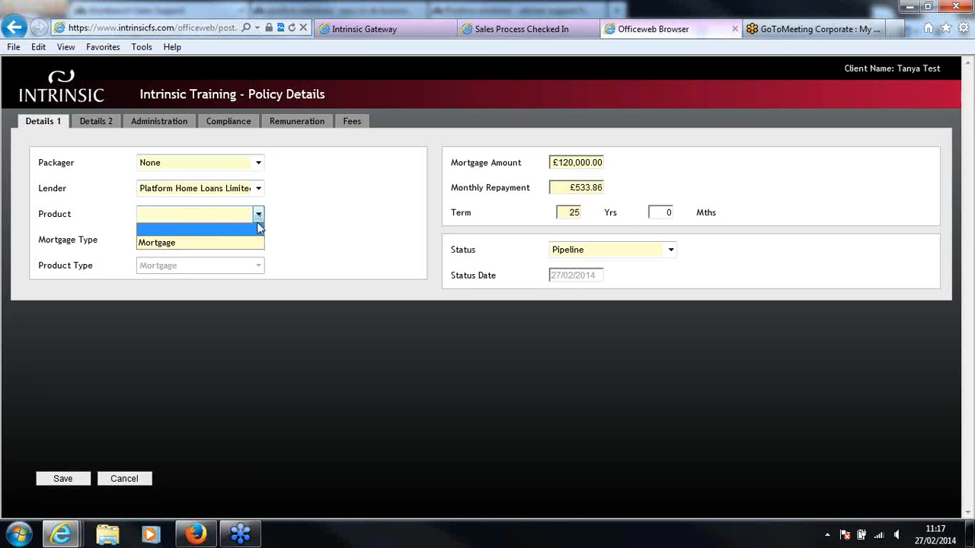
pyautogui.click(249, 243)
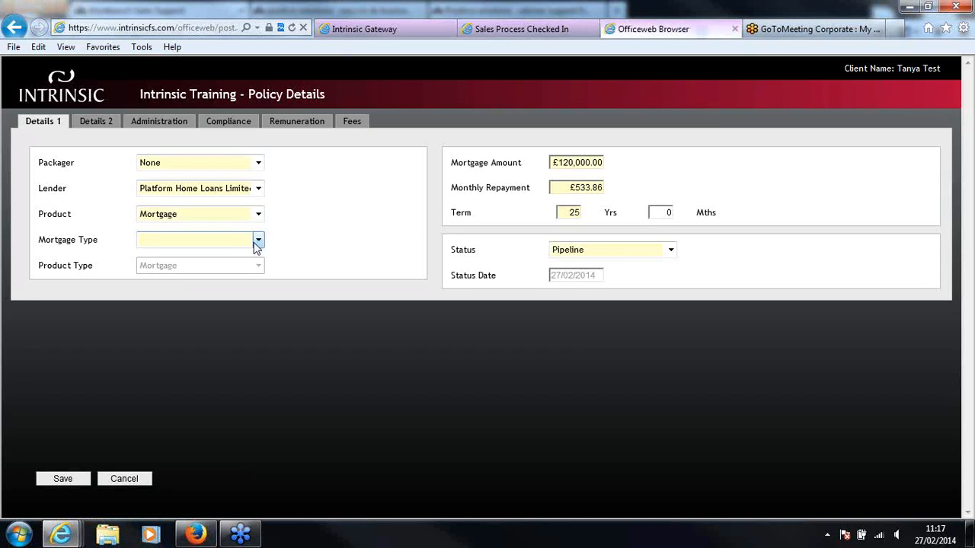
pyautogui.click(258, 241)
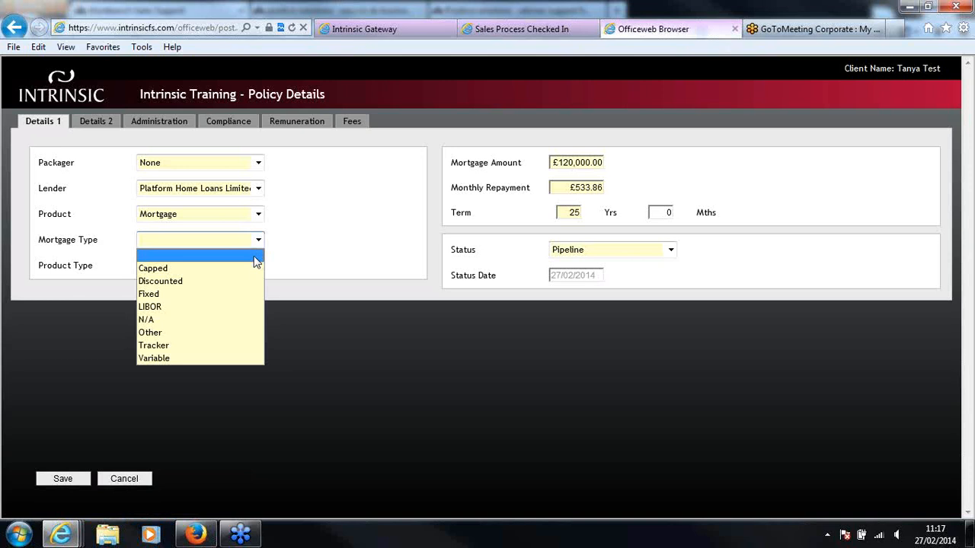
pyautogui.click(249, 296)
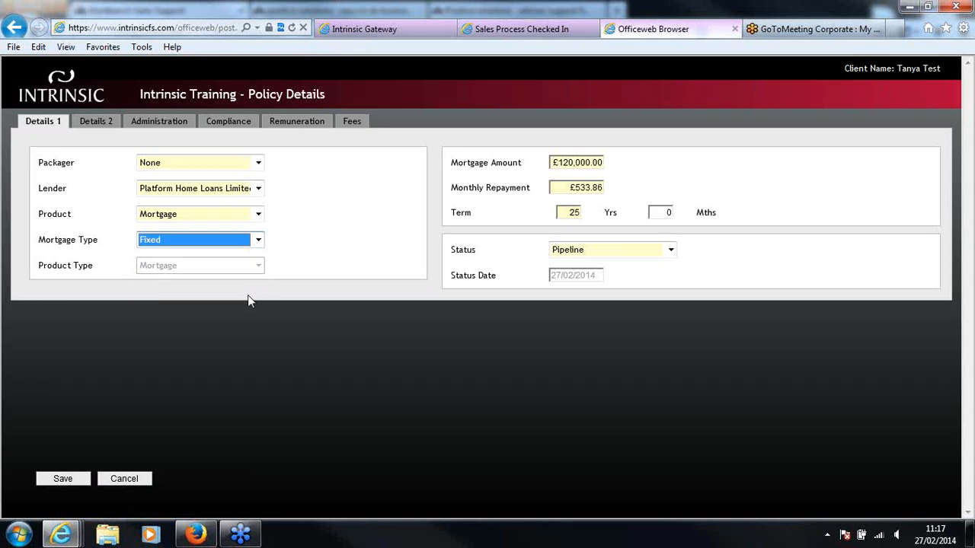
pyautogui.click(291, 307)
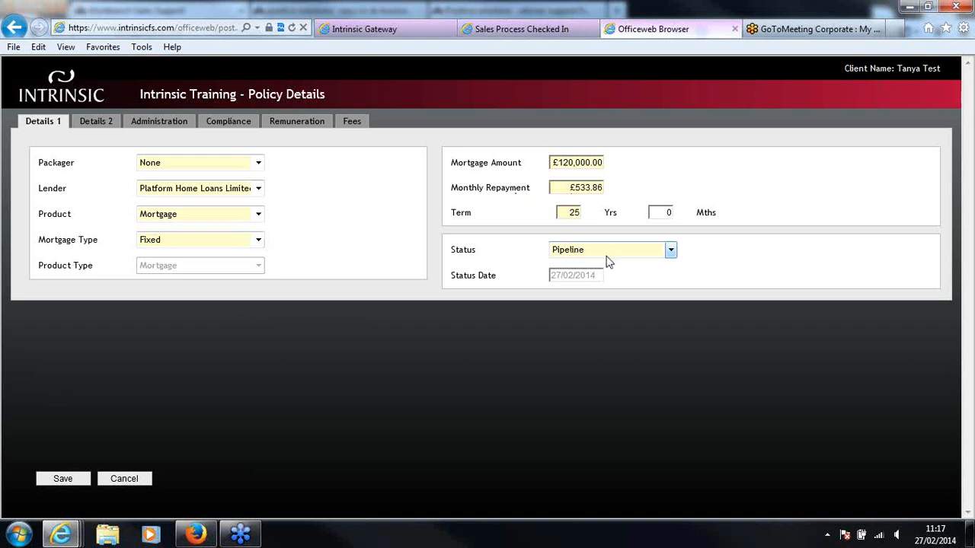
# Enter the contract / policy number in the second page of policy details
pyautogui.click(97, 123)
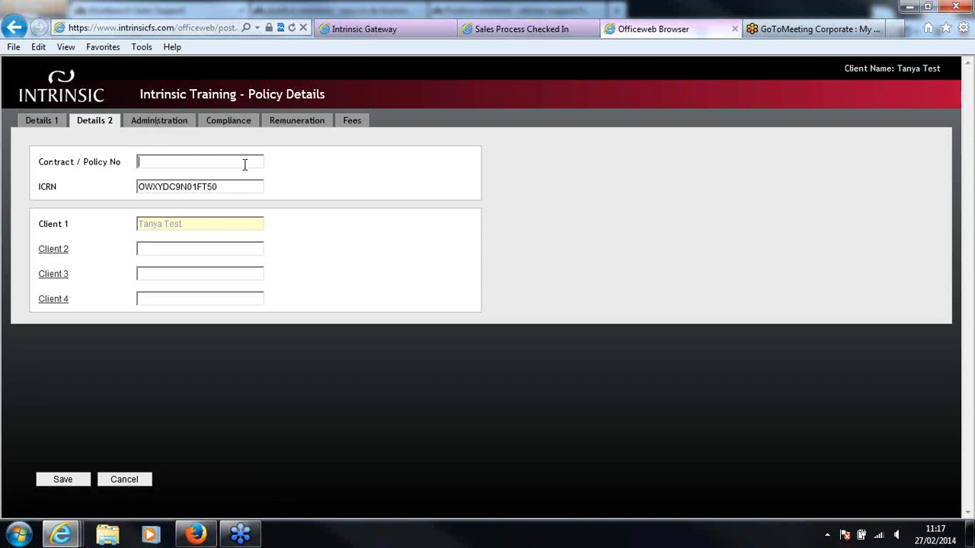
pyautogui.write('12345678910')
# In the policy's administration details, set the referring AR to Training AR 1 and the referring adviser to Training RI 11
pyautogui.click(188, 124)
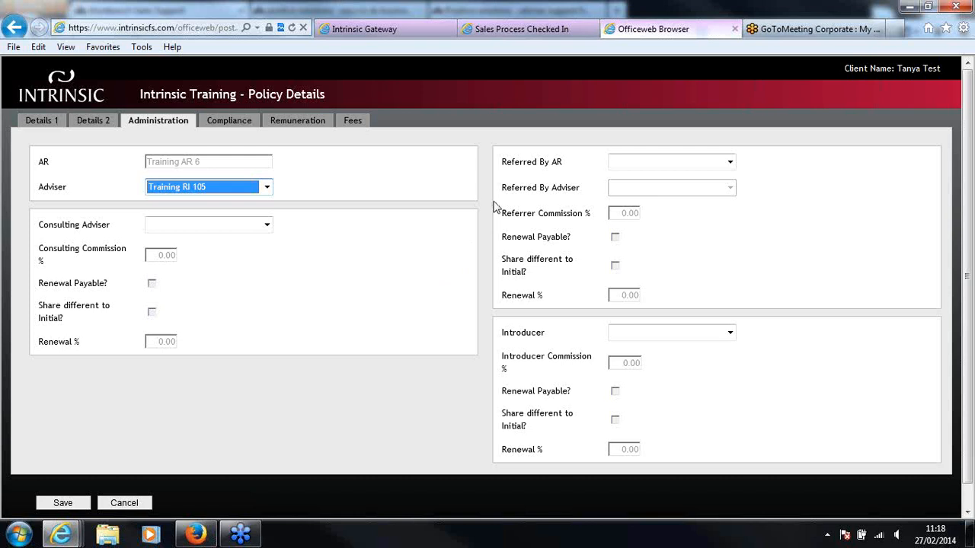
pyautogui.click(729, 163)
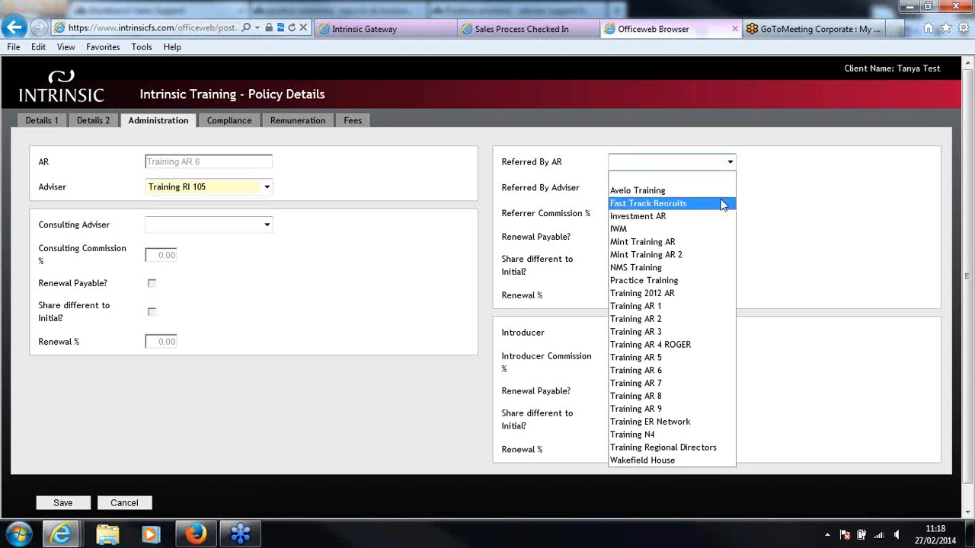
pyautogui.click(659, 113)
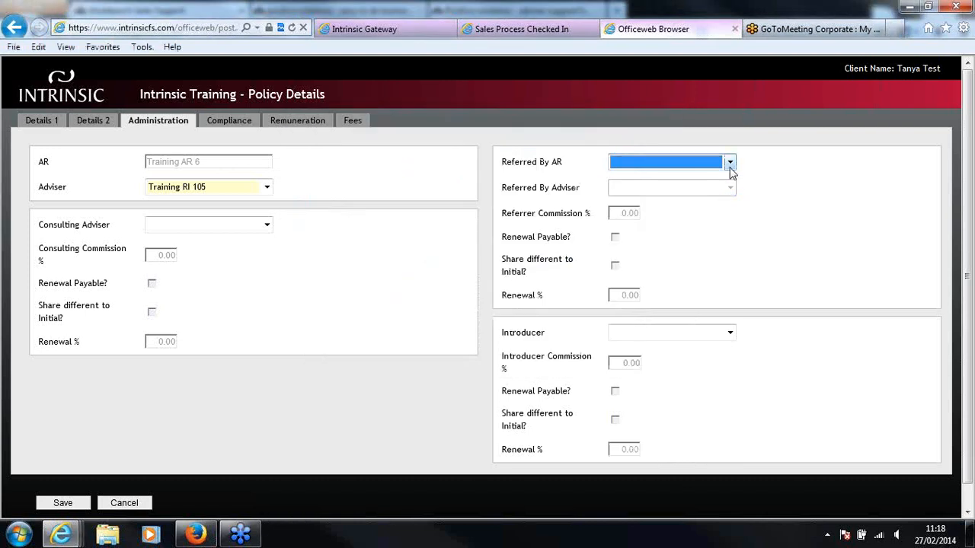
pyautogui.click(729, 162)
pyautogui.click(675, 305)
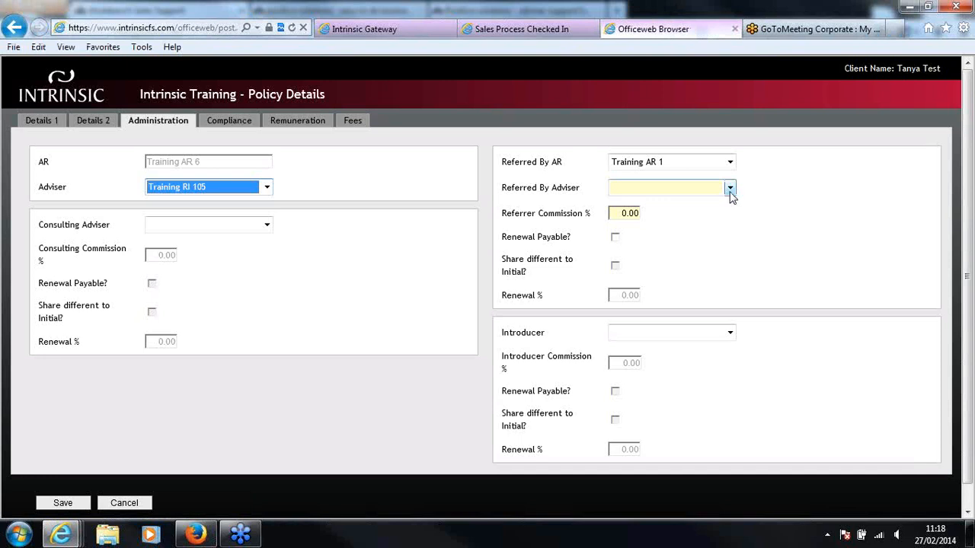
pyautogui.click(730, 189)
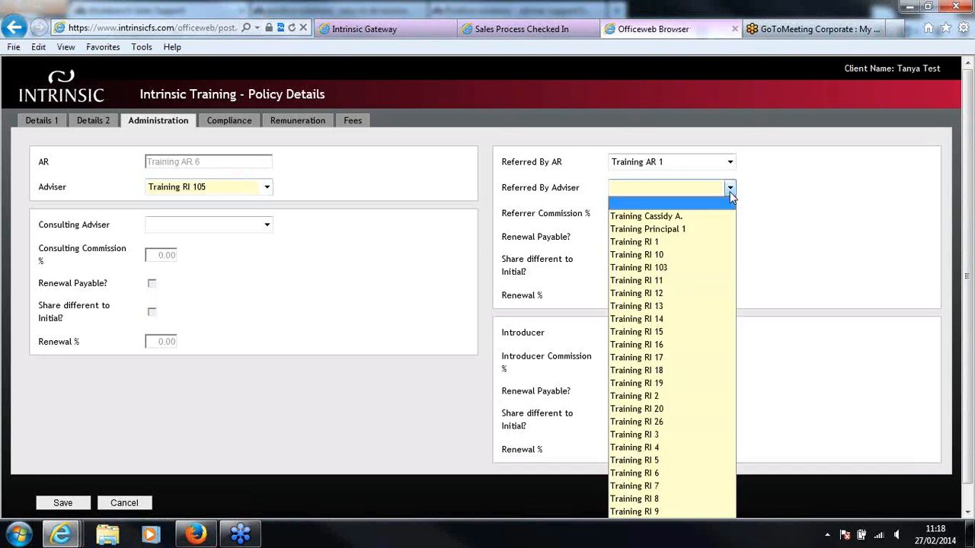
pyautogui.click(705, 281)
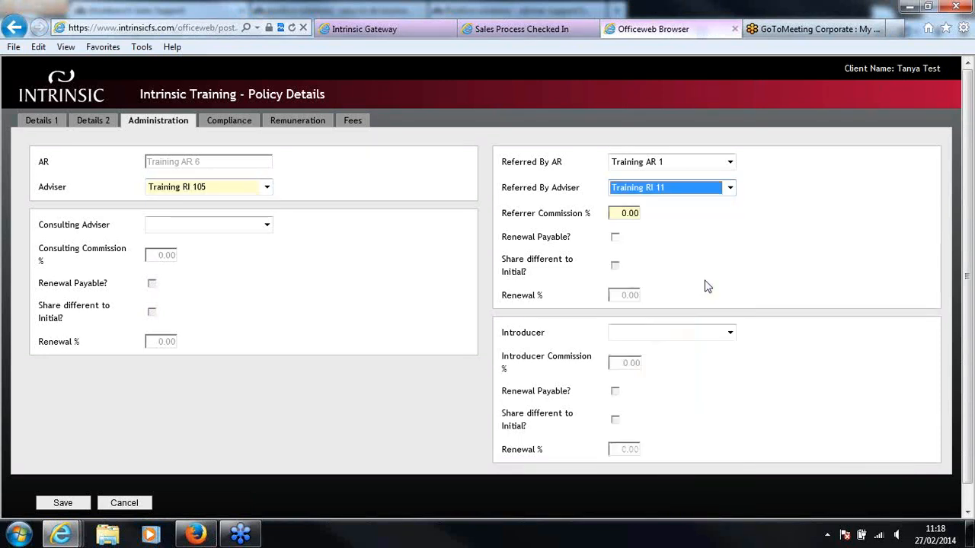
# Set the referrer commission to 5.00%, mark renewal as payable with a share different to initial, and set the referrer's renewal to 3%
pyautogui.click(624, 213)
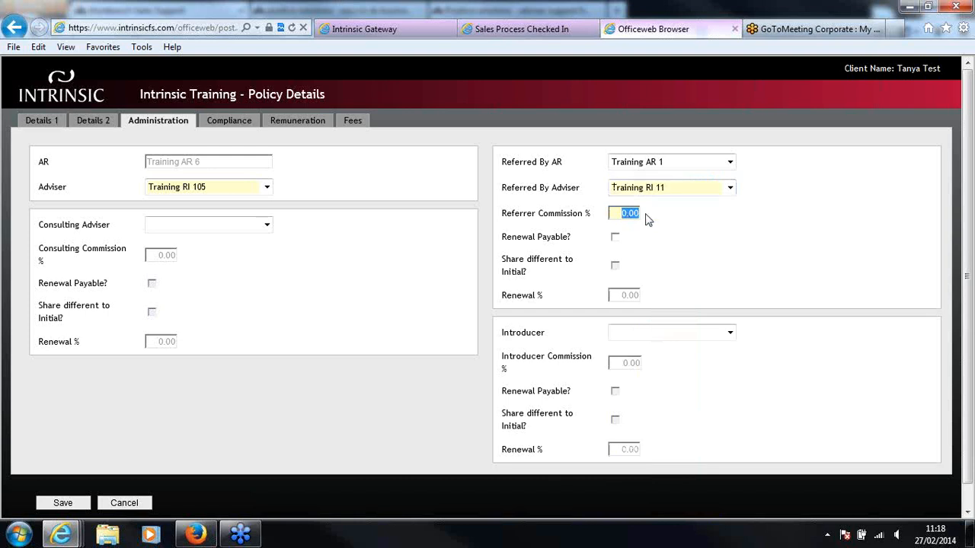
pyautogui.write('5.00')
pyautogui.click(615, 239)
pyautogui.click(615, 266)
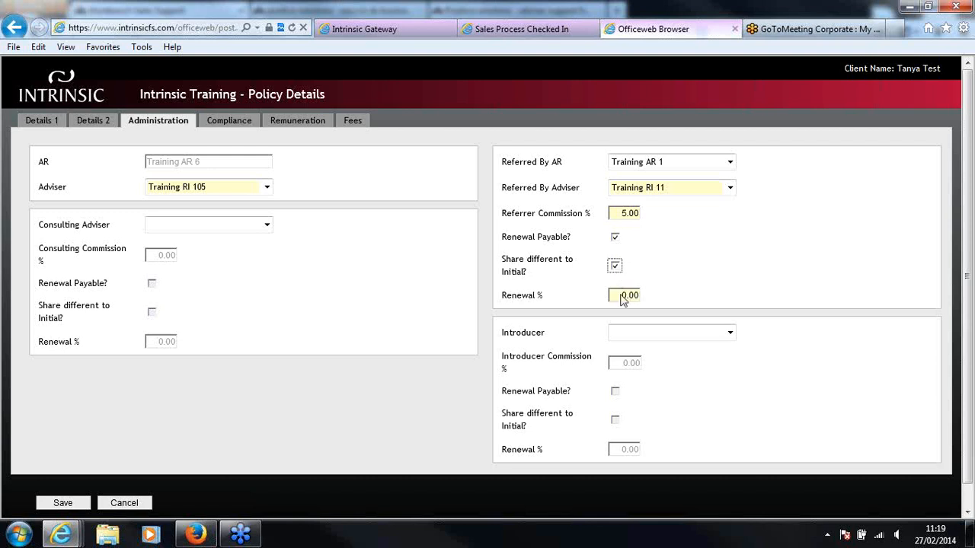
pyautogui.moveTo(618, 297); pyautogui.dragTo(651, 300)
pyautogui.write('3')
pyautogui.click(663, 300)
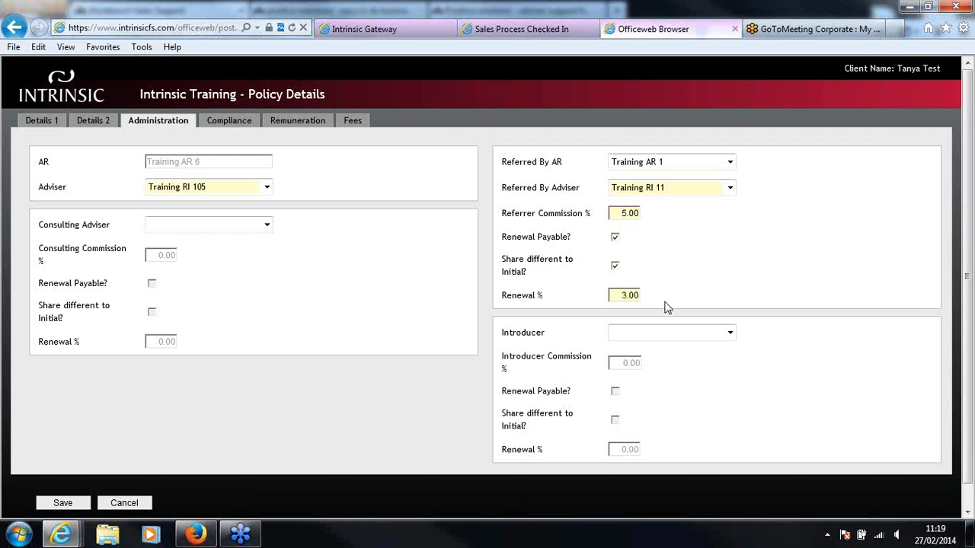
# Check the available introducers for the policy, leaving the introducer blank
pyautogui.click(729, 335)
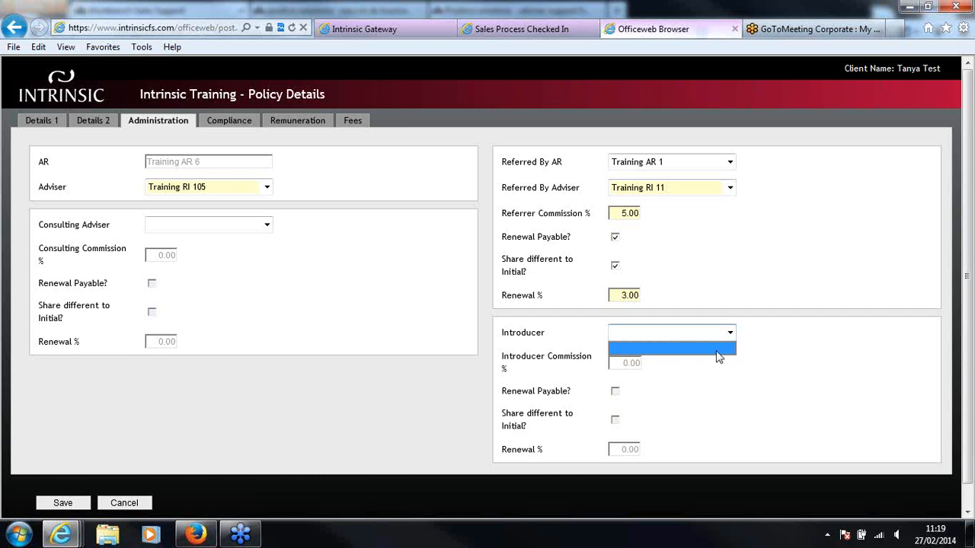
pyautogui.click(731, 334)
pyautogui.click(729, 334)
pyautogui.click(721, 356)
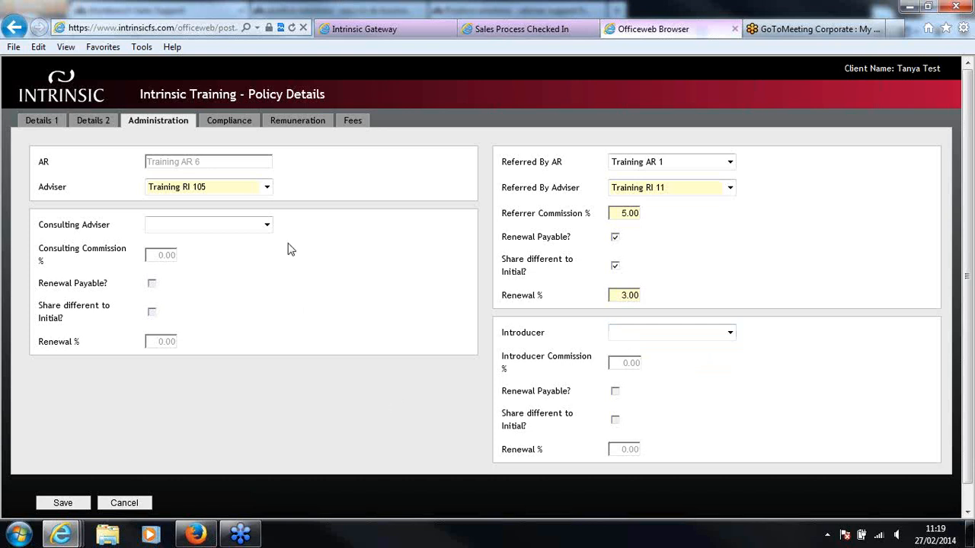
# In the policy's compliance details, set how the advice was provided to Face-to-Face
pyautogui.click(220, 123)
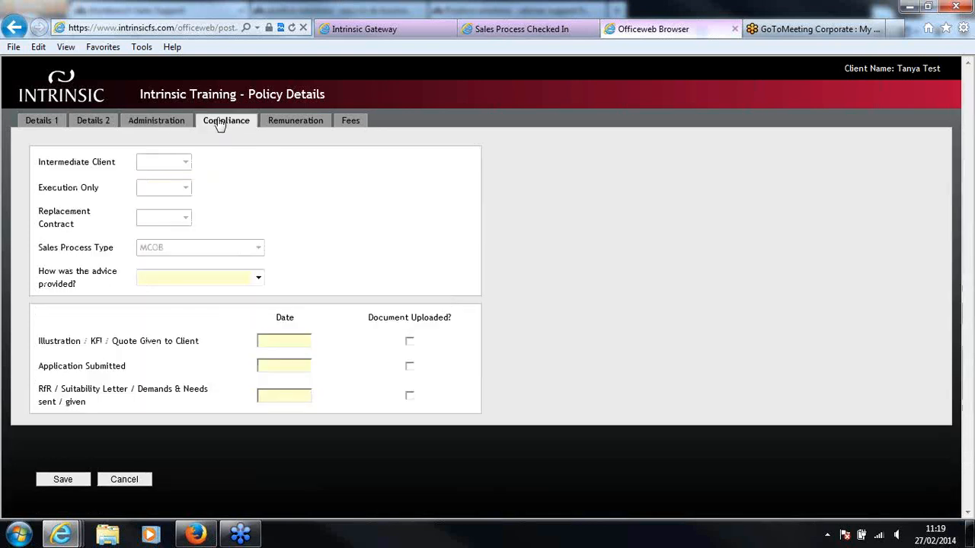
pyautogui.click(259, 278)
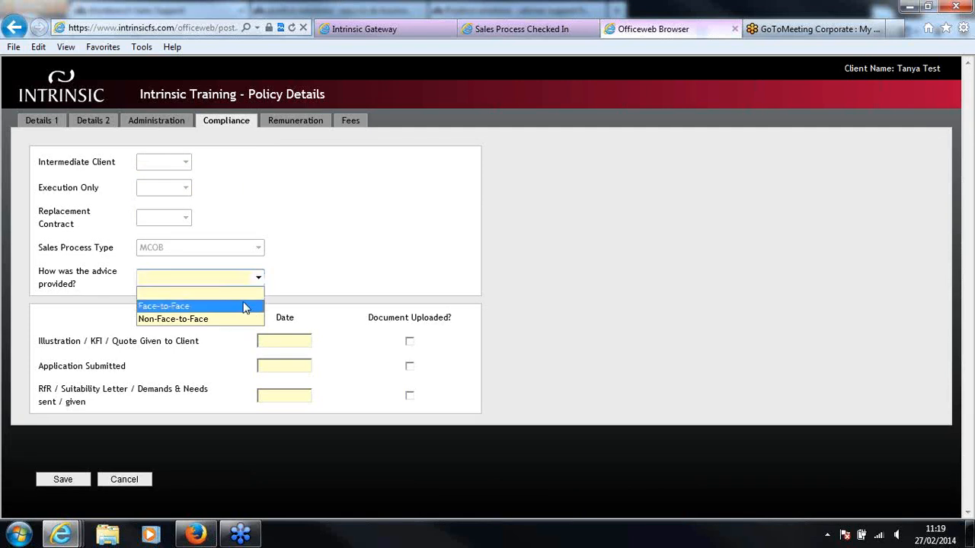
pyautogui.click(246, 307)
# Enter 27/02/2014 as the illustration, application and suitability letter dates, dismissing the Windows color scheme prompt
pyautogui.click(282, 339)
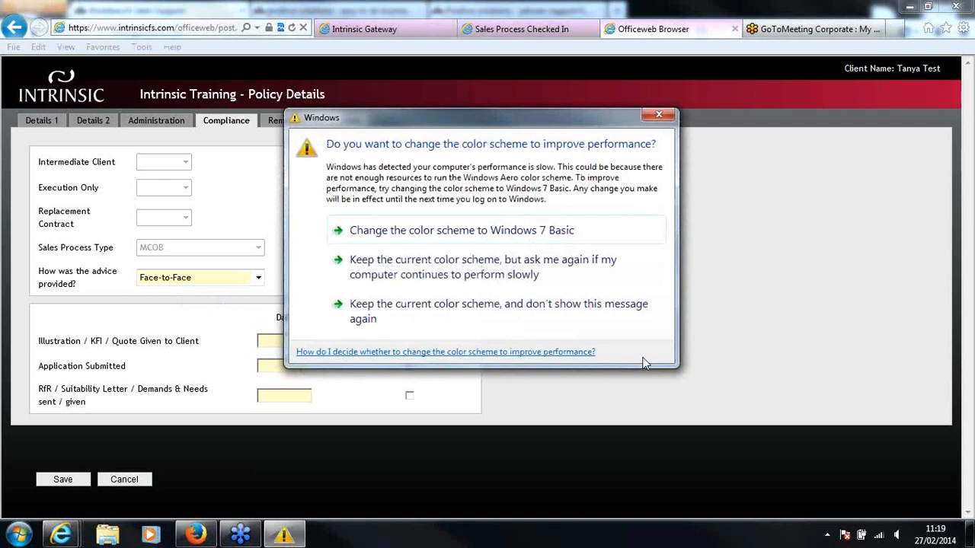
pyautogui.click(659, 114)
pyautogui.write('2')
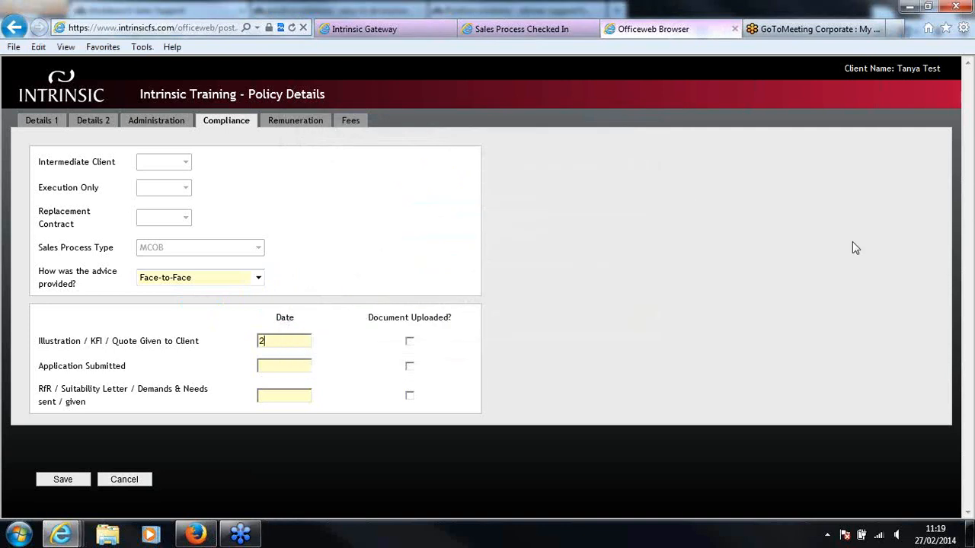
pyautogui.write('7/02/2014')
pyautogui.click(277, 360)
pyautogui.write('27/02/2014')
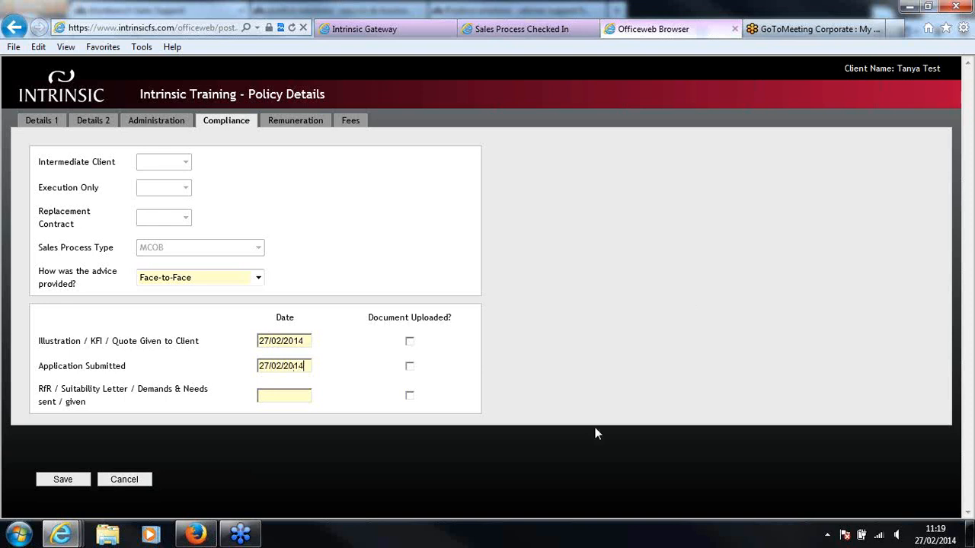
pyautogui.write('27/02/2014')
# Mark the illustration, application and suitability letter documents as uploaded
pyautogui.click(411, 342)
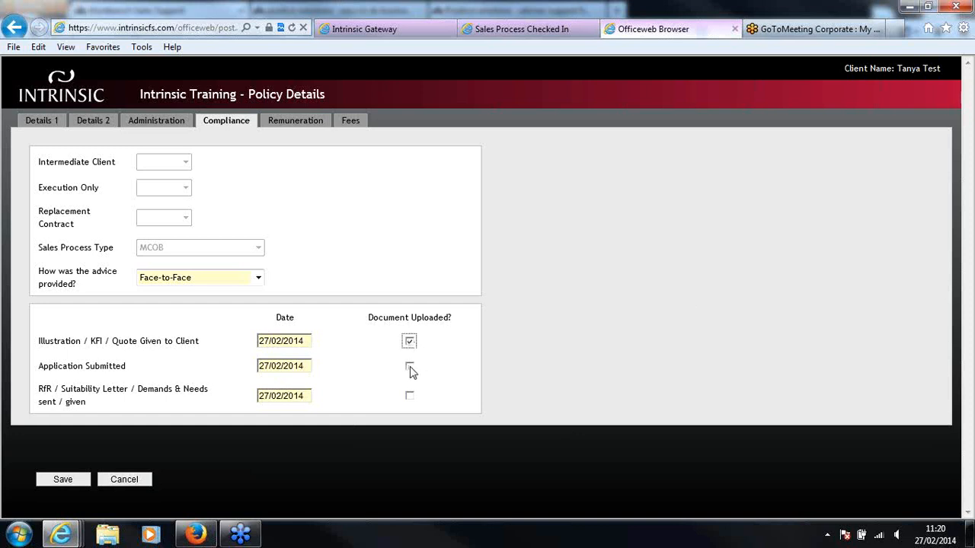
pyautogui.click(409, 368)
pyautogui.click(410, 397)
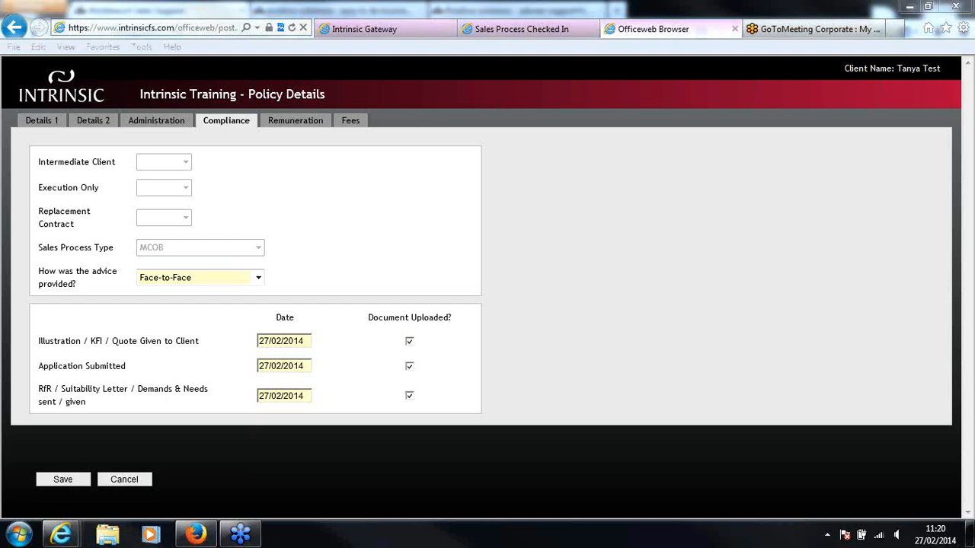
pyautogui.click(640, 230)
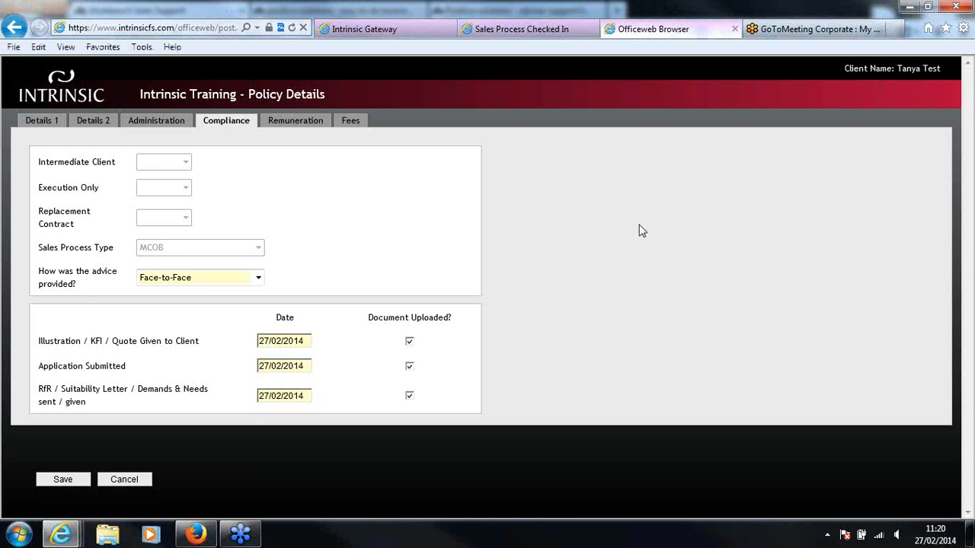
# Set the remuneration basis to Non-Indemnity and review the procuration fee
pyautogui.click(276, 122)
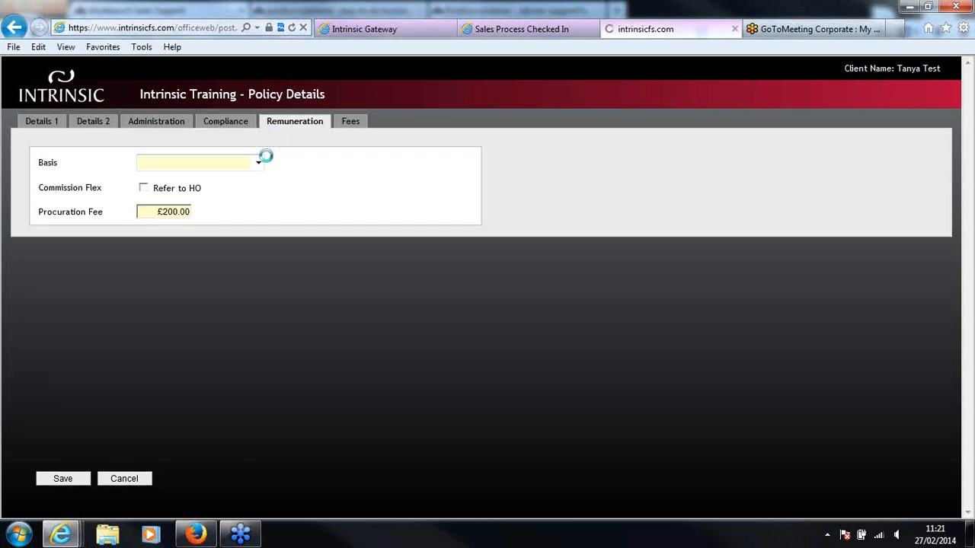
pyautogui.click(258, 165)
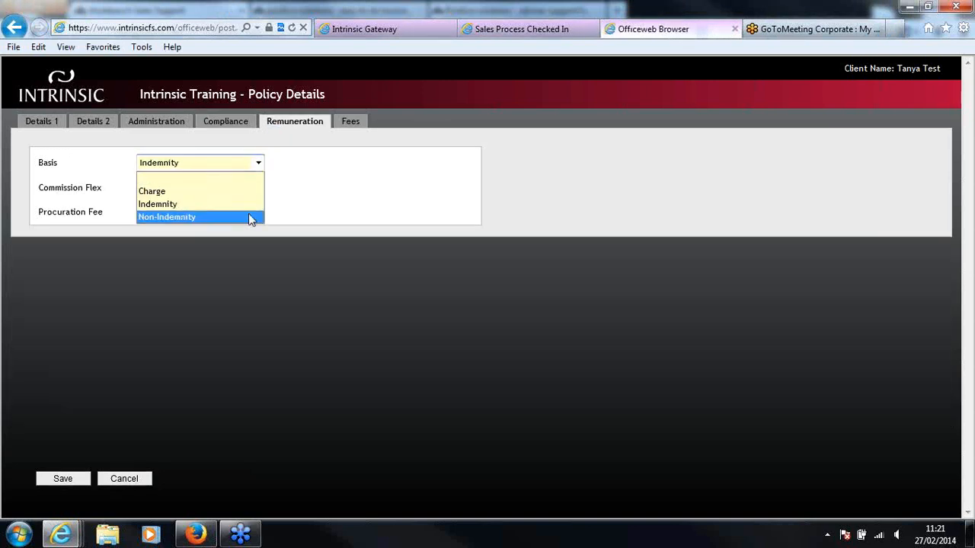
pyautogui.click(249, 217)
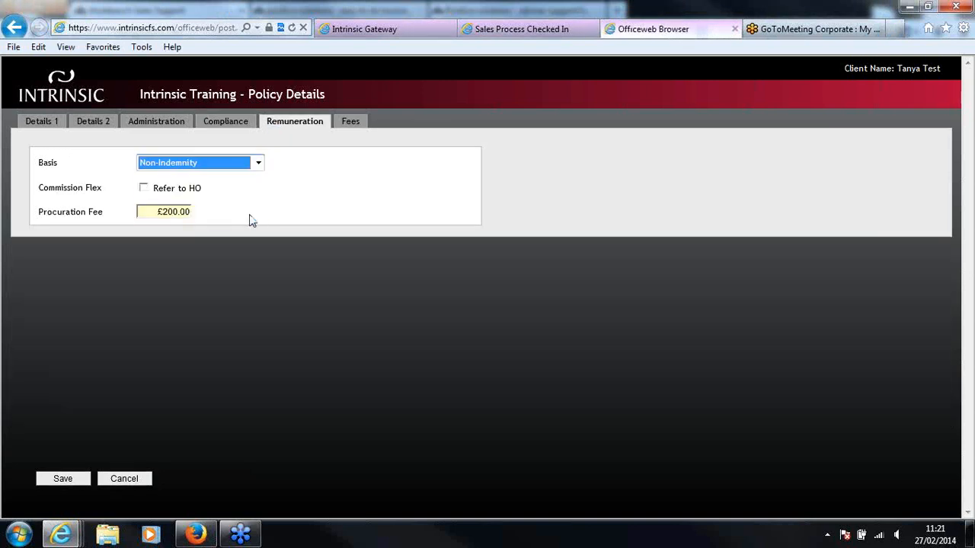
pyautogui.click(160, 217)
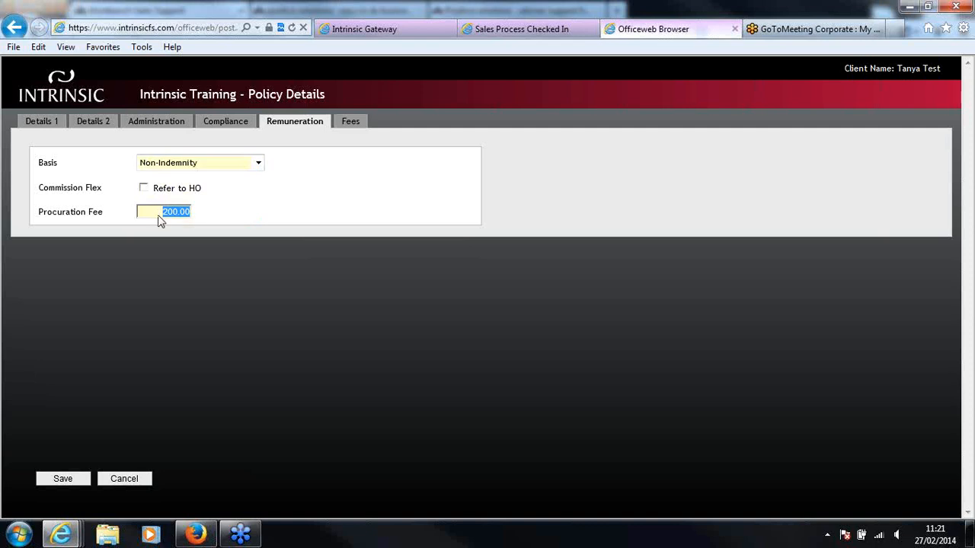
pyautogui.click(242, 246)
# Review the policy's fees, dismiss the Windows color scheme prompt and save the policy details
pyautogui.click(351, 123)
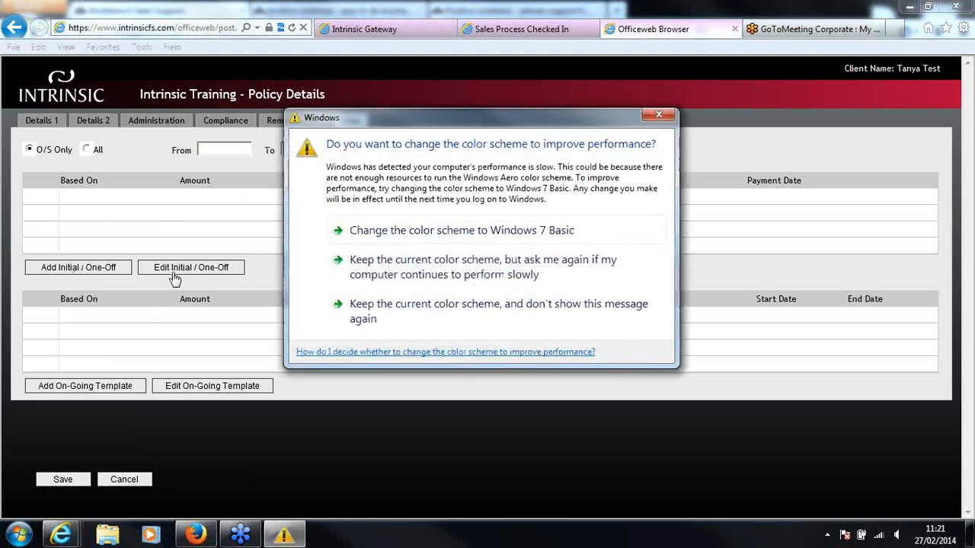
pyautogui.click(657, 116)
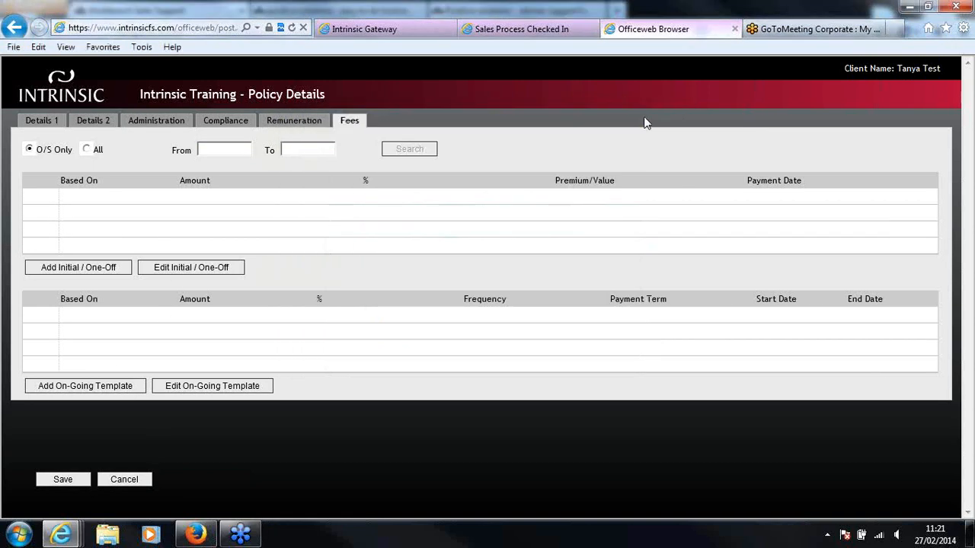
pyautogui.click(76, 483)
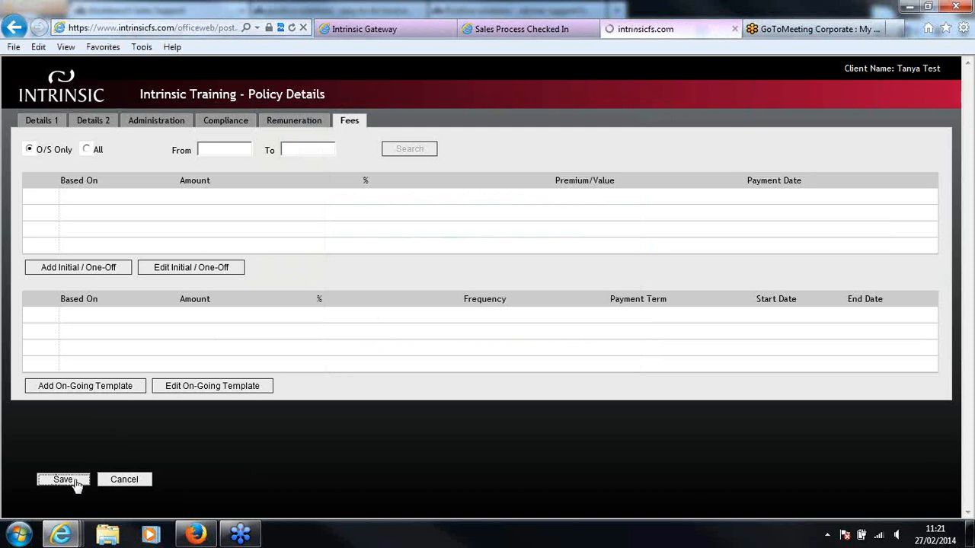